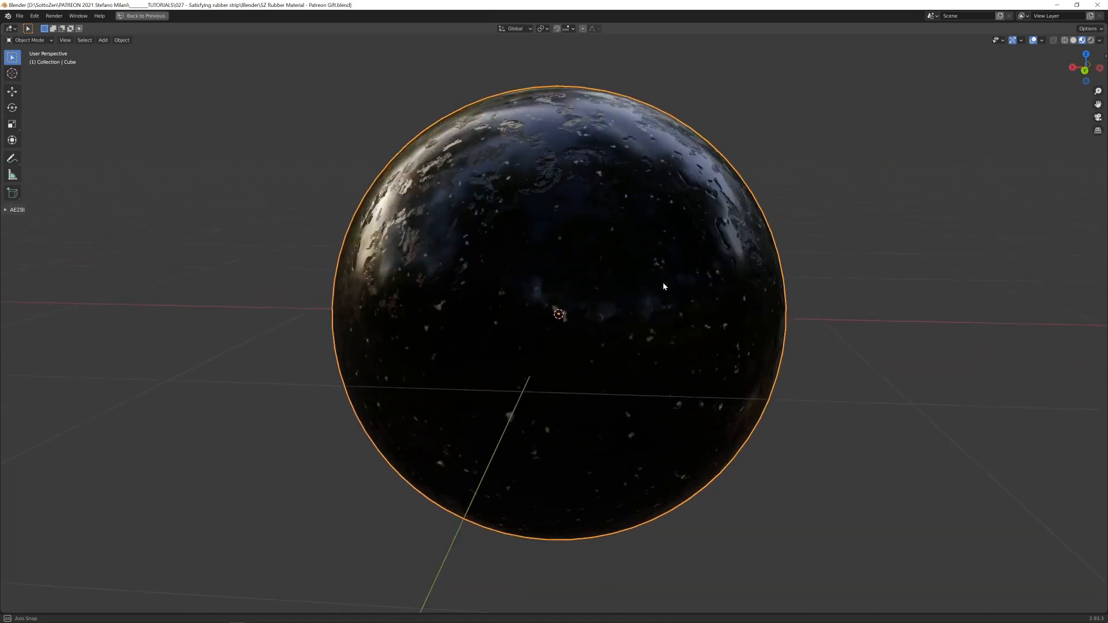
- Restore the full workspace layout and examine the node tree of the SZ Black Rubber material
{"action": "key", "text": "ctrl+space"}
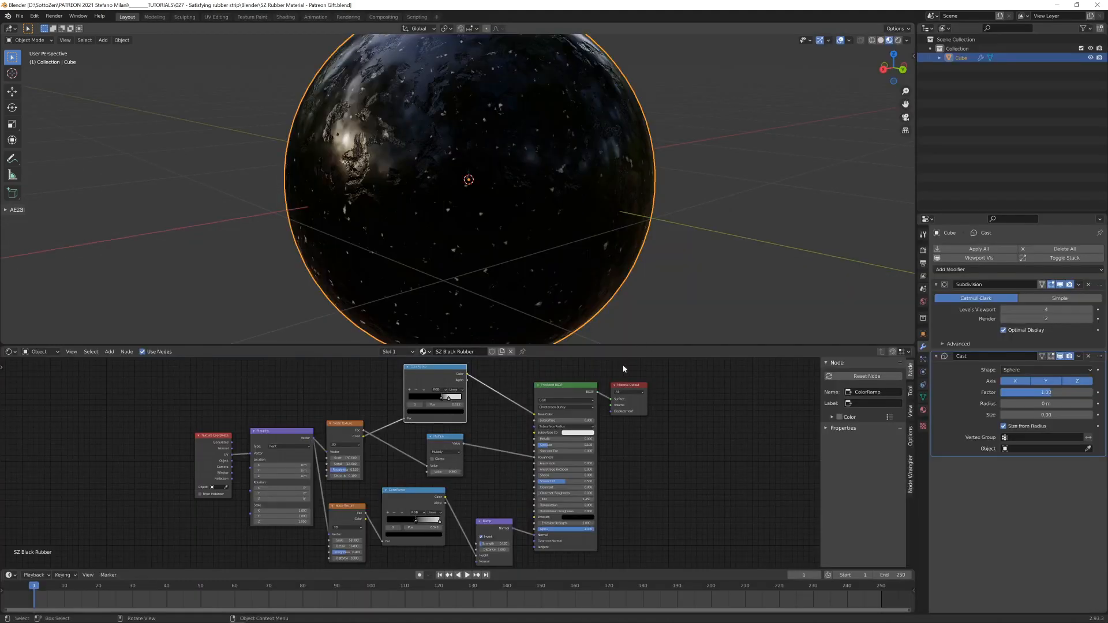
{"action": "middle_click_drag", "start_coordinate": [520, 426], "coordinate": [577, 422]}
{"action": "left_click", "coordinate": [508, 370]}
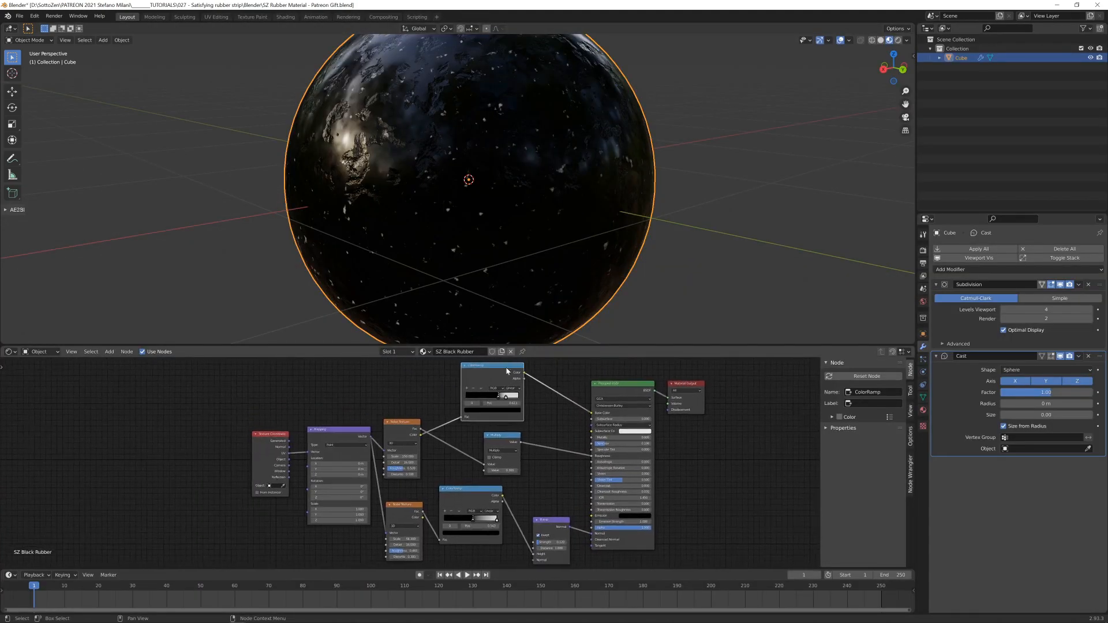
{"action": "left_click", "coordinate": [541, 422]}
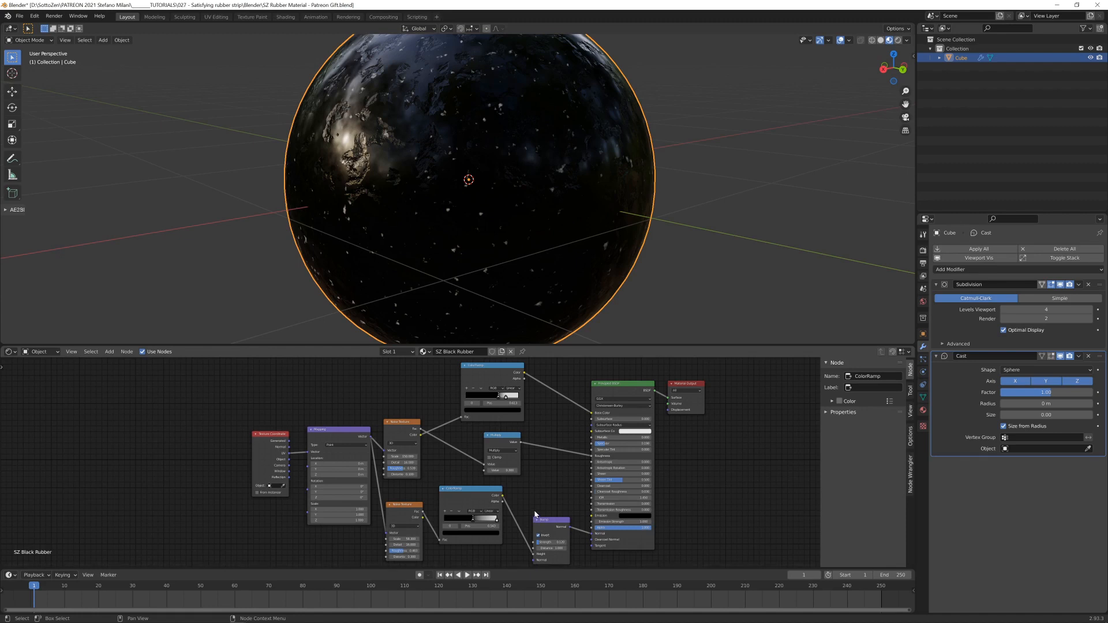
{"action": "scroll", "coordinate": [447, 239], "scroll_direction": "up", "scroll_amount": 1}
{"action": "scroll", "coordinate": [447, 239], "scroll_direction": "down", "scroll_amount": 1}
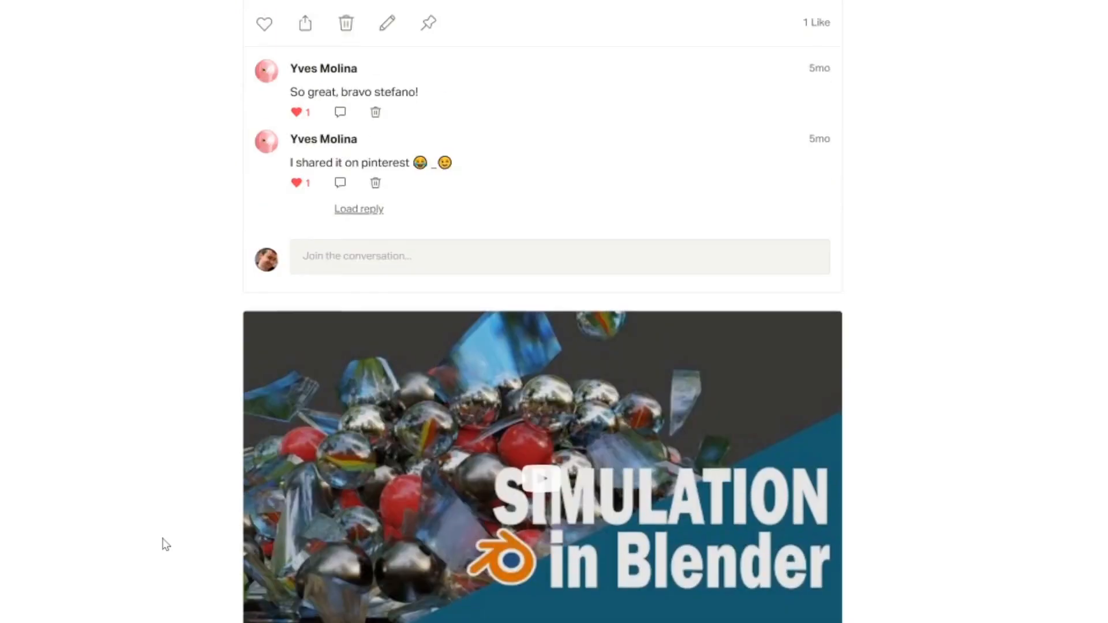
- Switch to the Patreon page and look through its posts with tutorials and downloadable blend files
{"action": "scroll", "coordinate": [163, 540], "scroll_direction": "up", "scroll_amount": 10}
{"action": "scroll", "coordinate": [167, 546], "scroll_direction": "up", "scroll_amount": 5}
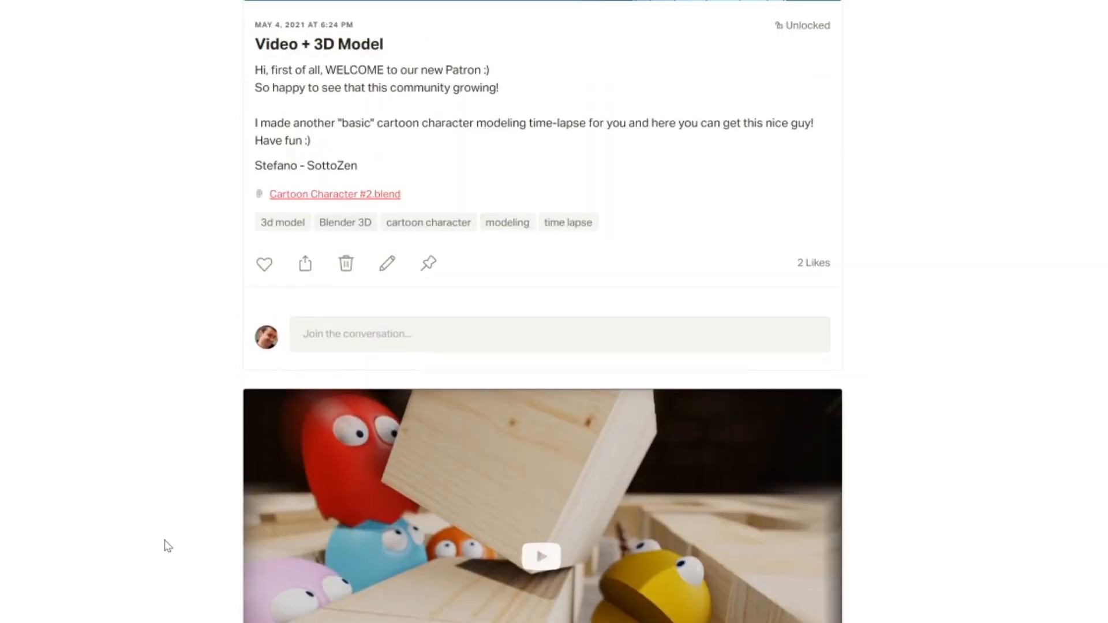
{"action": "scroll", "coordinate": [169, 549], "scroll_direction": "up", "scroll_amount": 10}
{"action": "scroll", "coordinate": [168, 550], "scroll_direction": "up", "scroll_amount": 10}
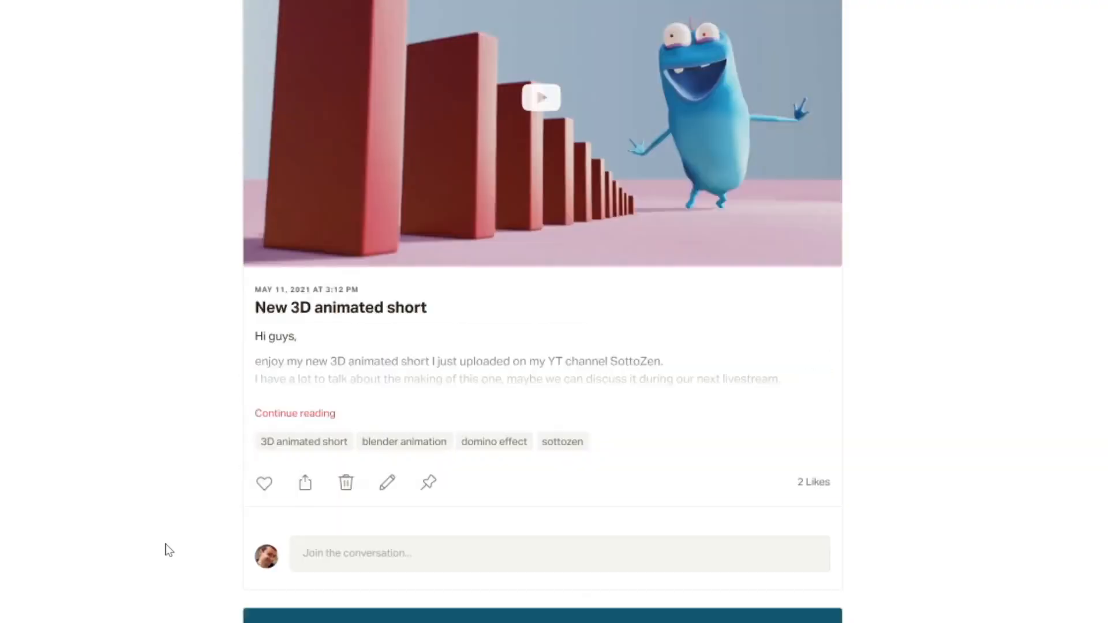
{"action": "scroll", "coordinate": [169, 550], "scroll_direction": "up", "scroll_amount": 10}
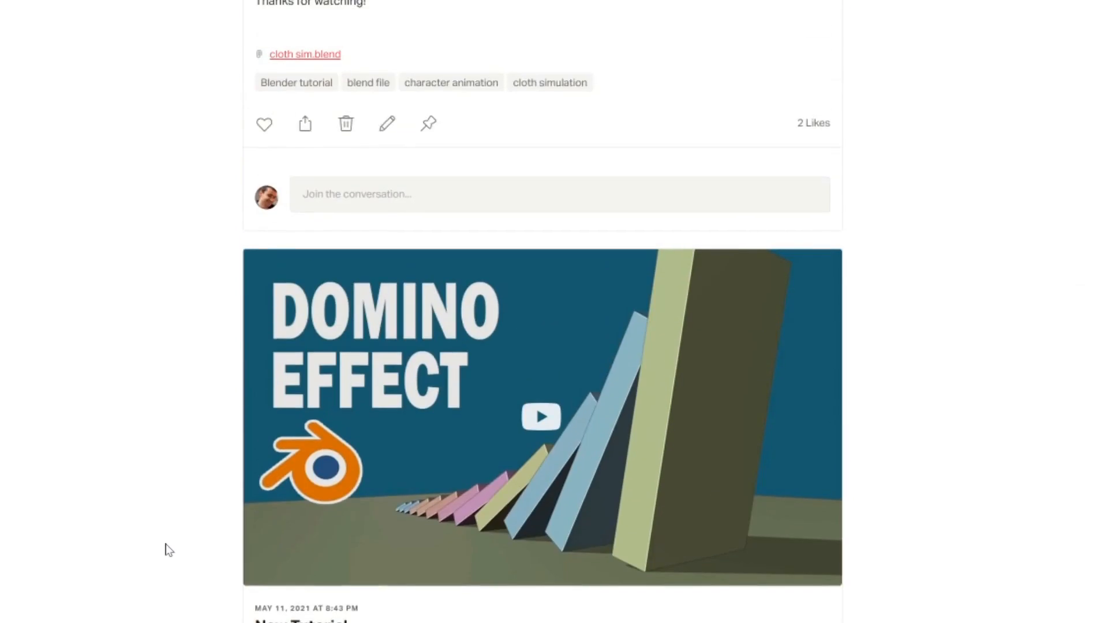
{"action": "scroll", "coordinate": [167, 550], "scroll_direction": "up", "scroll_amount": 10}
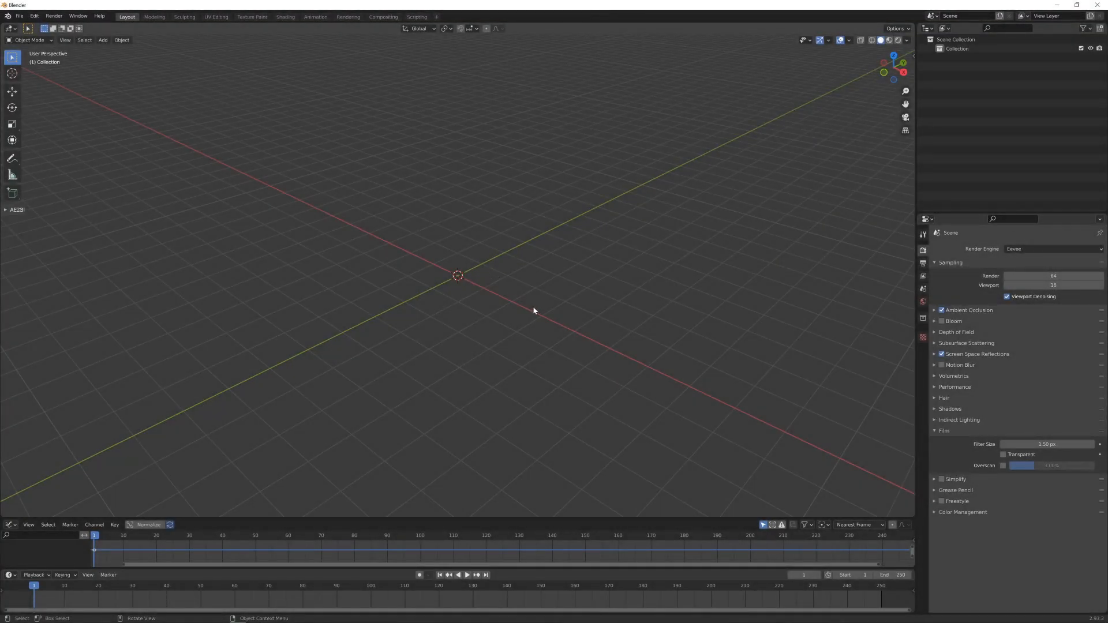
- Add a cube mesh at the centre of the empty scene
{"action": "mouse_move", "coordinate": [534, 310]}
{"action": "middle_mouse_down"}
{"action": "mouse_move", "coordinate": [519, 307]}
{"action": "mouse_move", "coordinate": [533, 306]}
{"action": "middle_mouse_up"}
{"action": "key", "text": "shift+a"}
{"action": "mouse_move", "coordinate": [532, 306]}
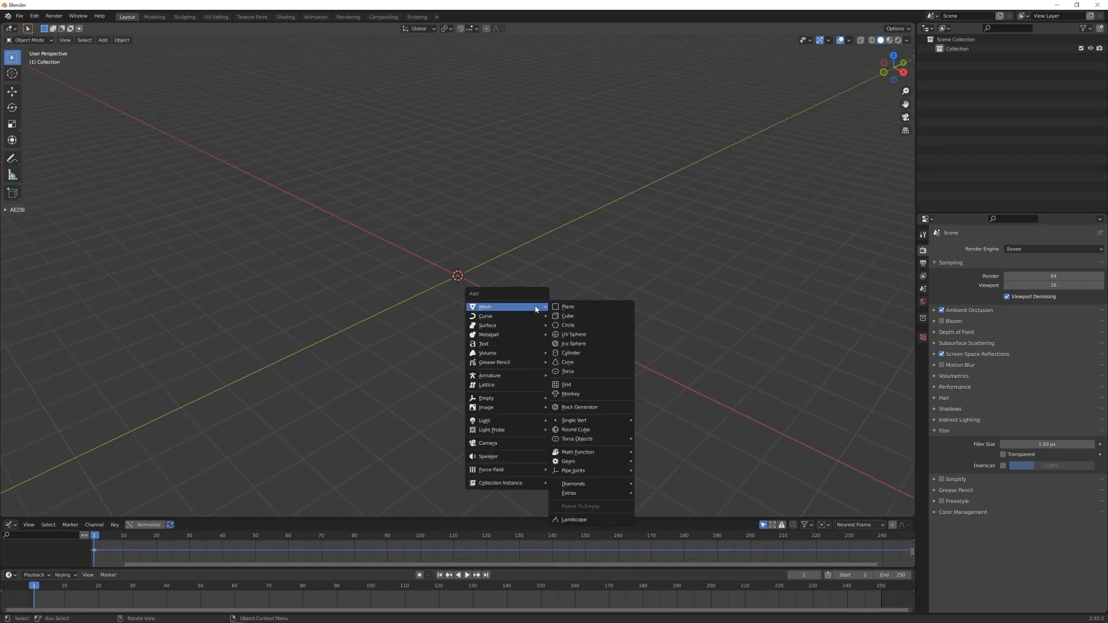
{"action": "left_click", "coordinate": [574, 319]}
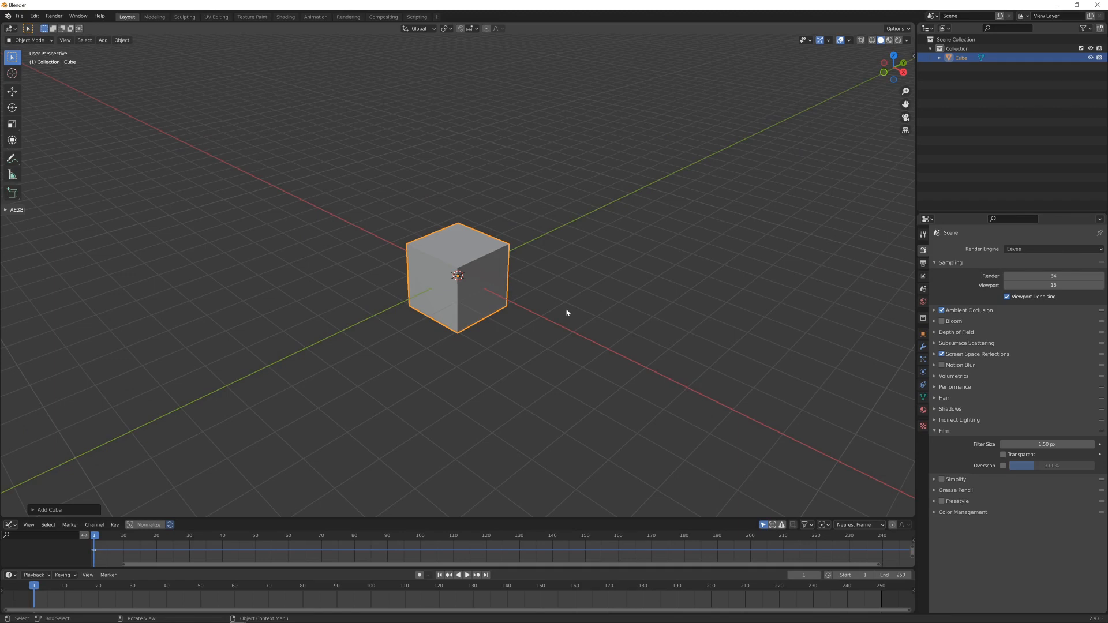
- Scale the cube by 3 along X and Y only, keeping Z excluded
{"action": "key", "text": "KP_7"}
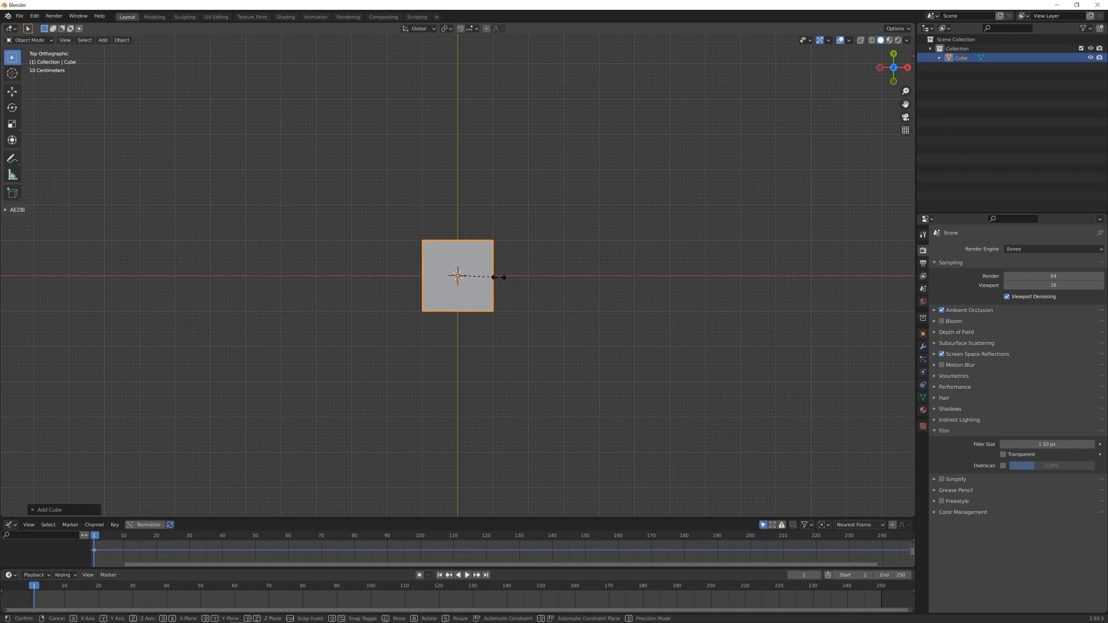
{"action": "key", "text": "s"}
{"action": "key", "text": "shift+z"}
{"action": "key", "text": "3"}
{"action": "key", "text": "Return"}
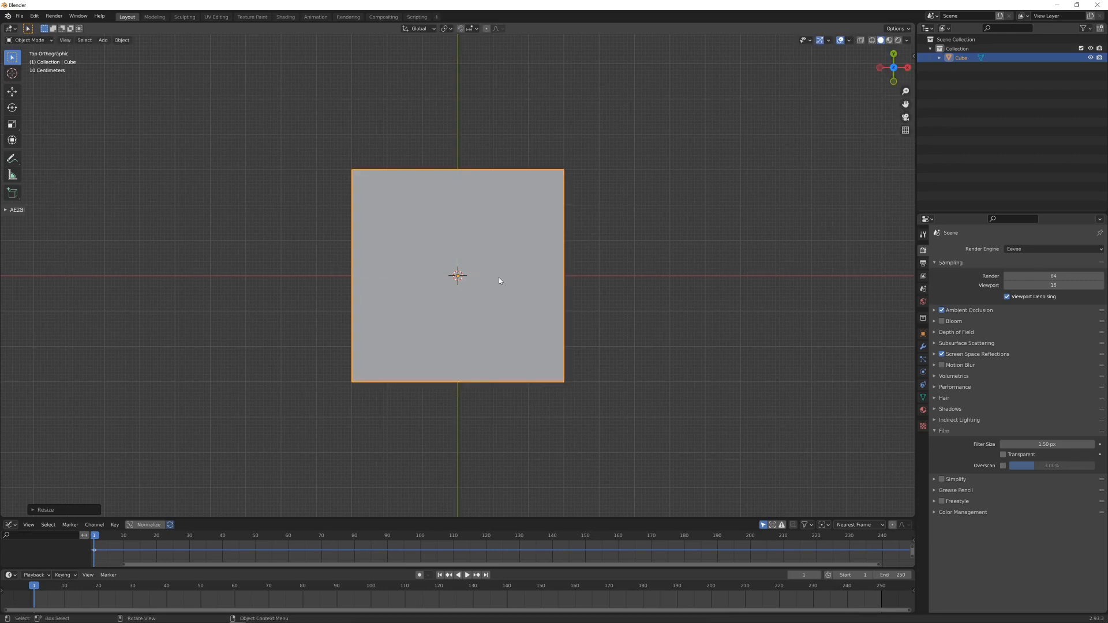
- Scale the widened cube by 0.5 along Z and apply its scale
{"action": "key", "text": "KP_1"}
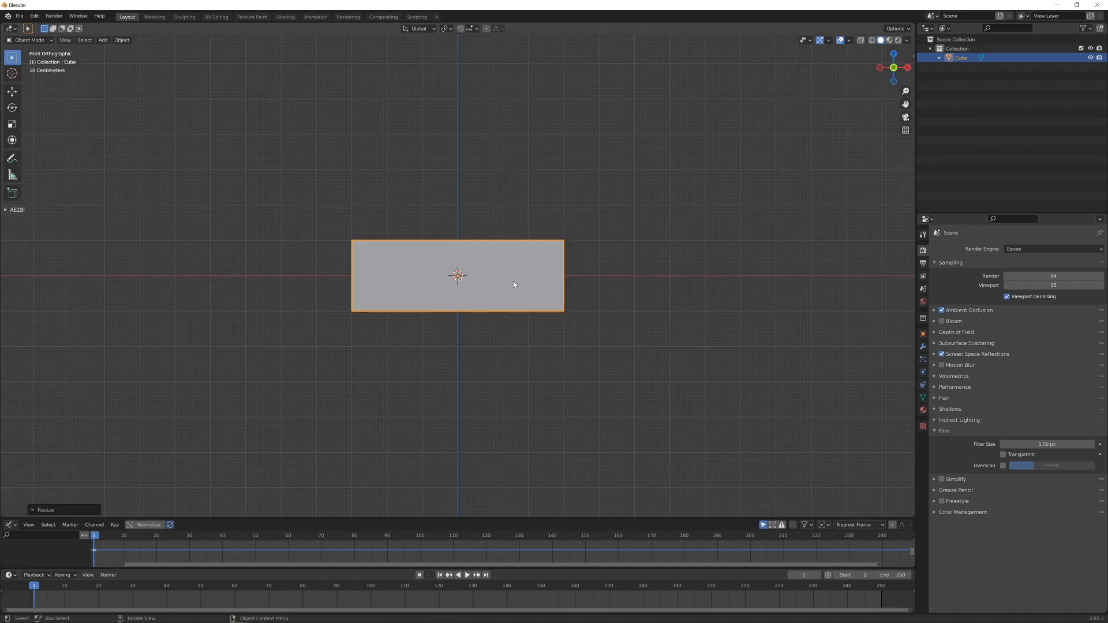
{"action": "type", "text": "sz0.5"}
{"action": "key", "text": "Return"}
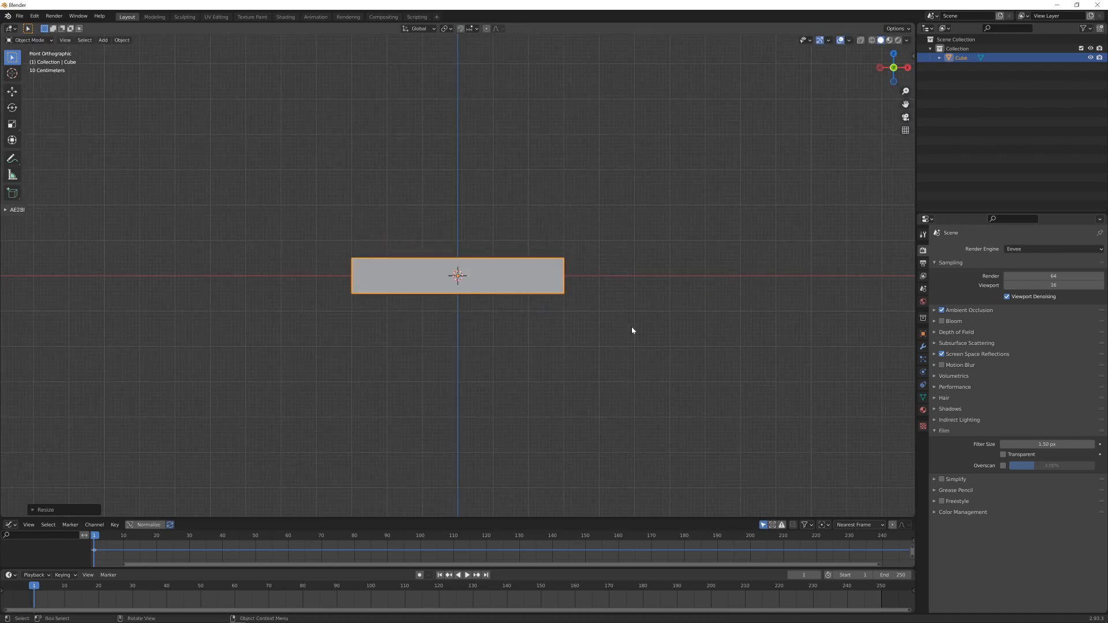
{"action": "key", "text": "ctrl+a"}
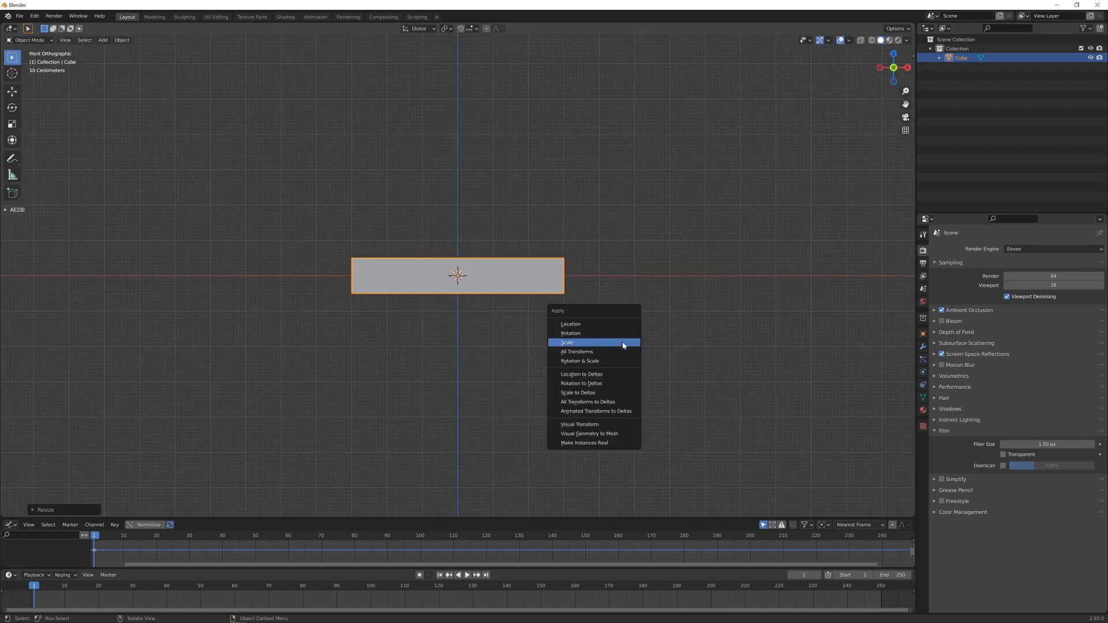
{"action": "left_click", "coordinate": [606, 345]}
- In Edit Mode, divide the slab into an even grid with five centred loop cuts in each horizontal direction
{"action": "middle_click_drag", "start_coordinate": [581, 295], "coordinate": [579, 344]}
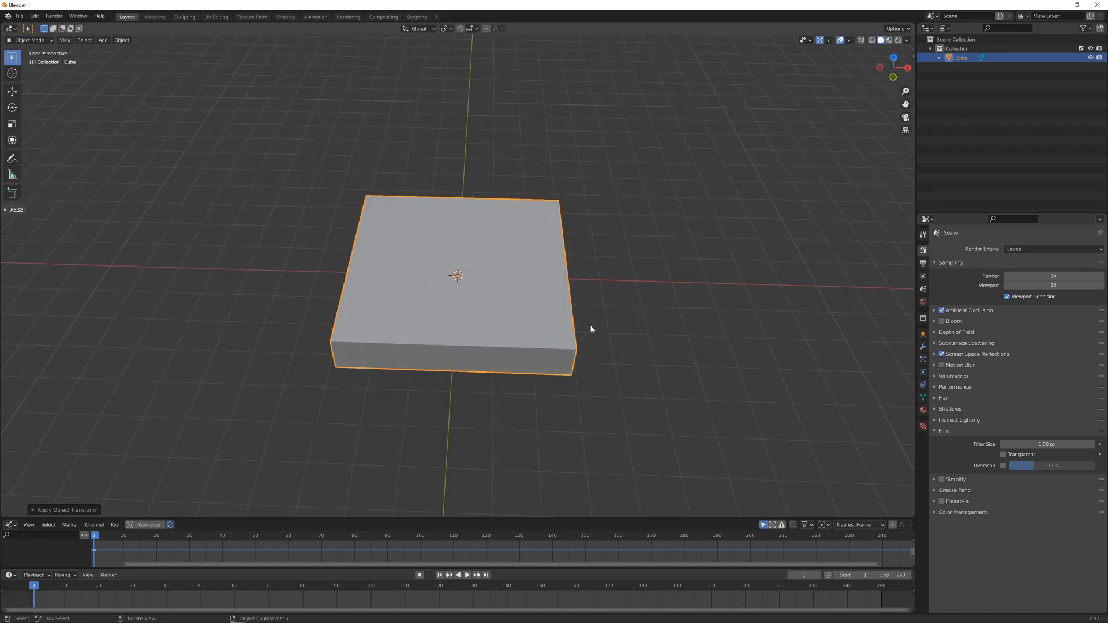
{"action": "key", "text": "KP_7"}
{"action": "key", "text": "Tab"}
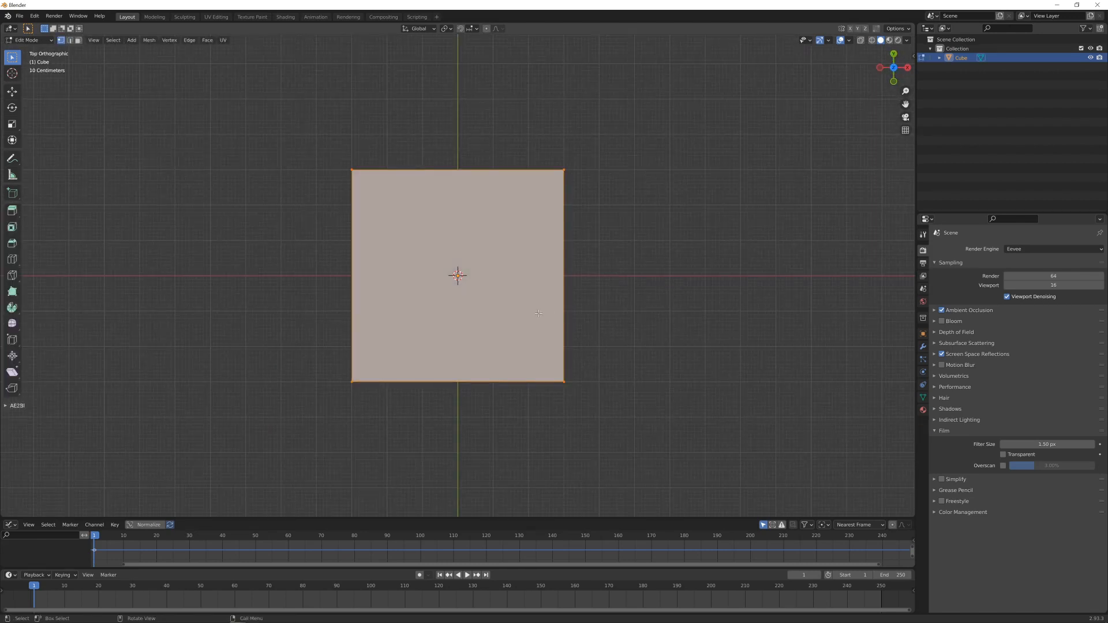
{"action": "key", "text": "ctrl+r"}
{"action": "scroll", "coordinate": [491, 170], "scroll_direction": "up", "scroll_amount": 3}
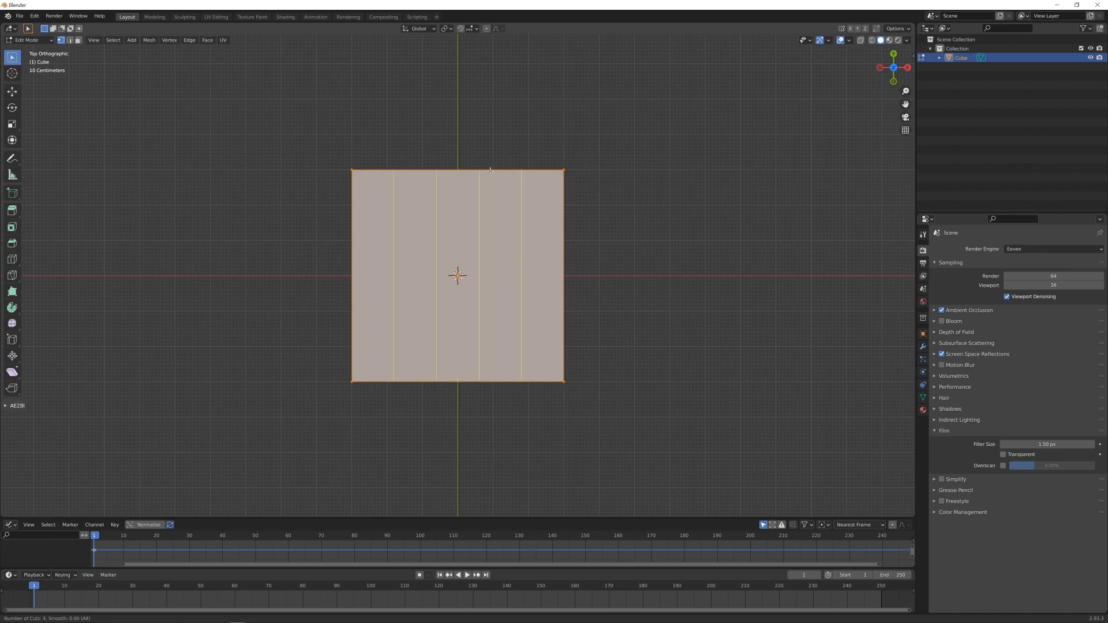
{"action": "scroll", "coordinate": [490, 171], "scroll_direction": "up", "scroll_amount": 1}
{"action": "left_click", "coordinate": [490, 171]}
{"action": "right_click", "coordinate": [487, 252]}
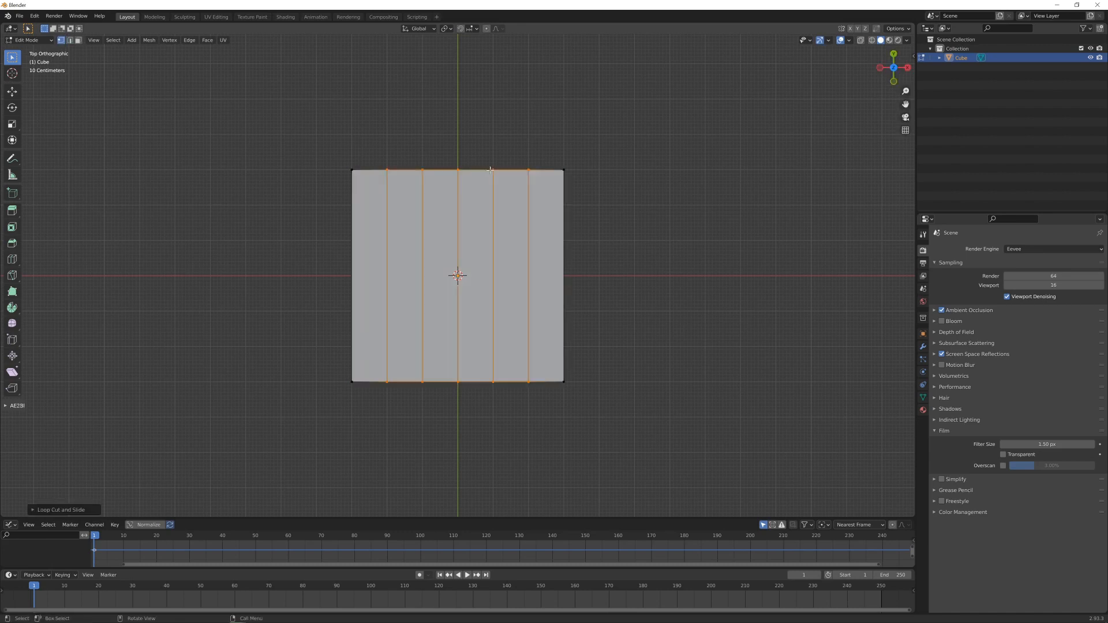
{"action": "left_click", "coordinate": [488, 253]}
{"action": "right_click", "coordinate": [488, 252]}
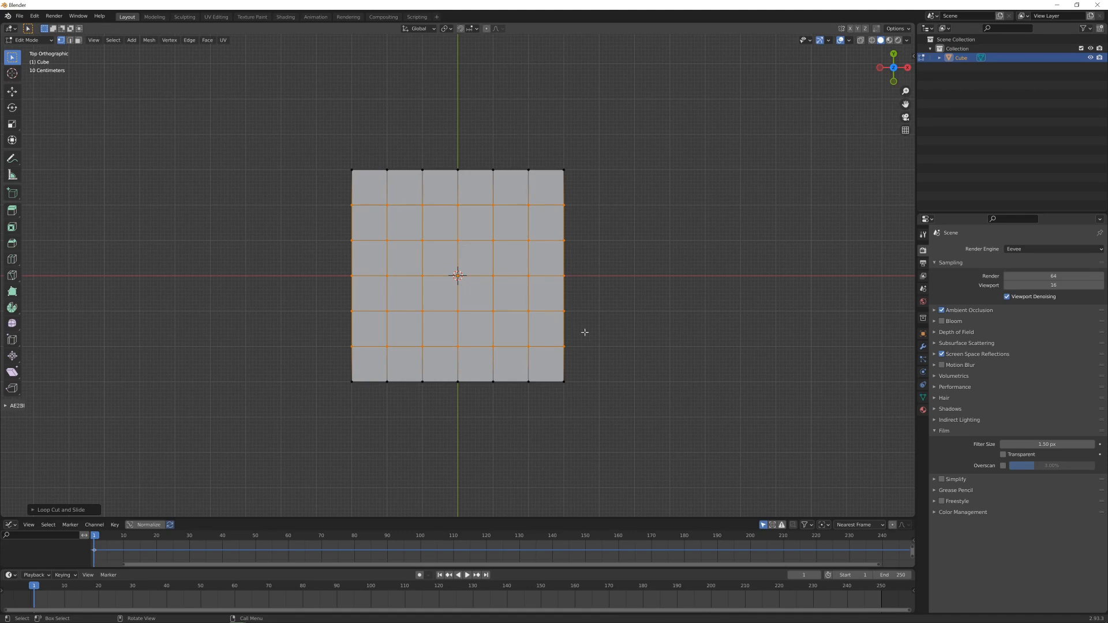
- Select all faces of the slab and subdivide them with 4 cuts
{"action": "key", "text": "3"}
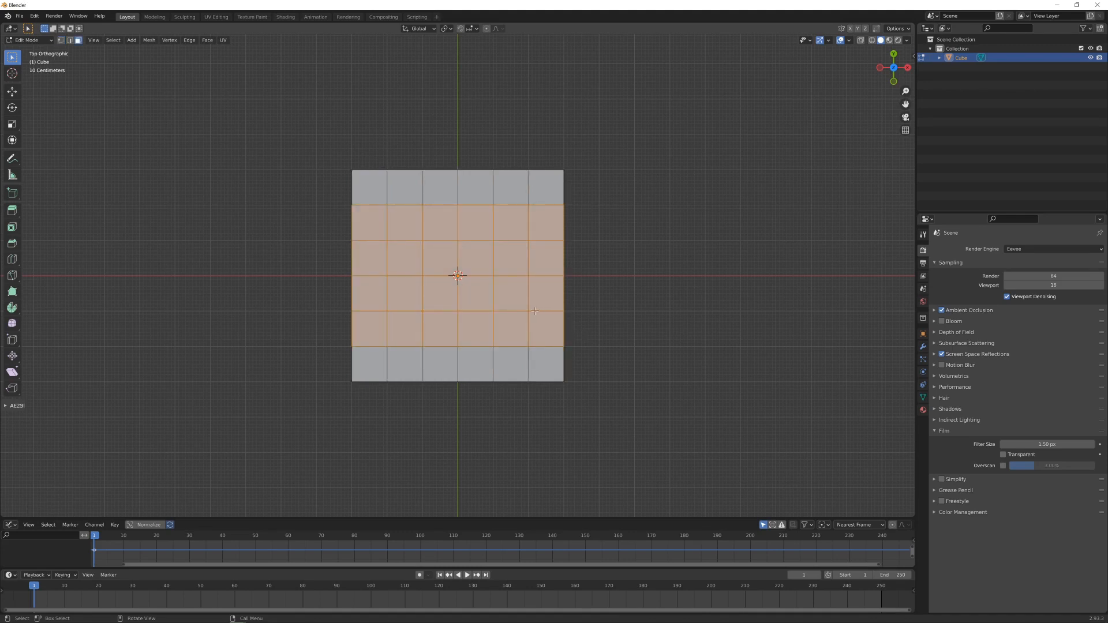
{"action": "key", "text": "alt+a"}
{"action": "key", "text": "a"}
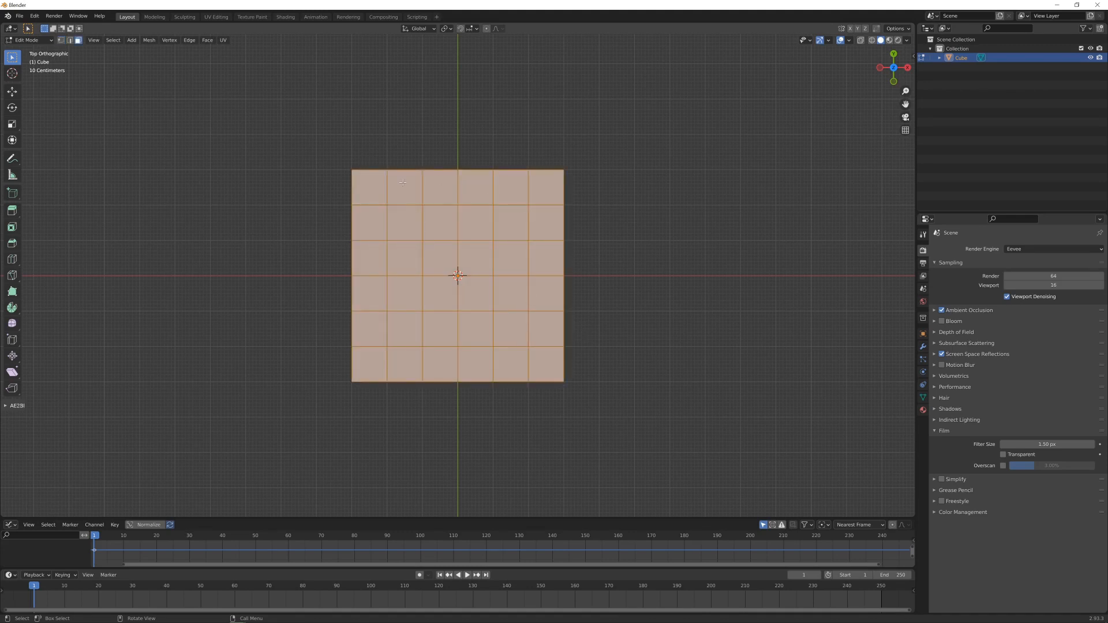
{"action": "right_click", "coordinate": [492, 274]}
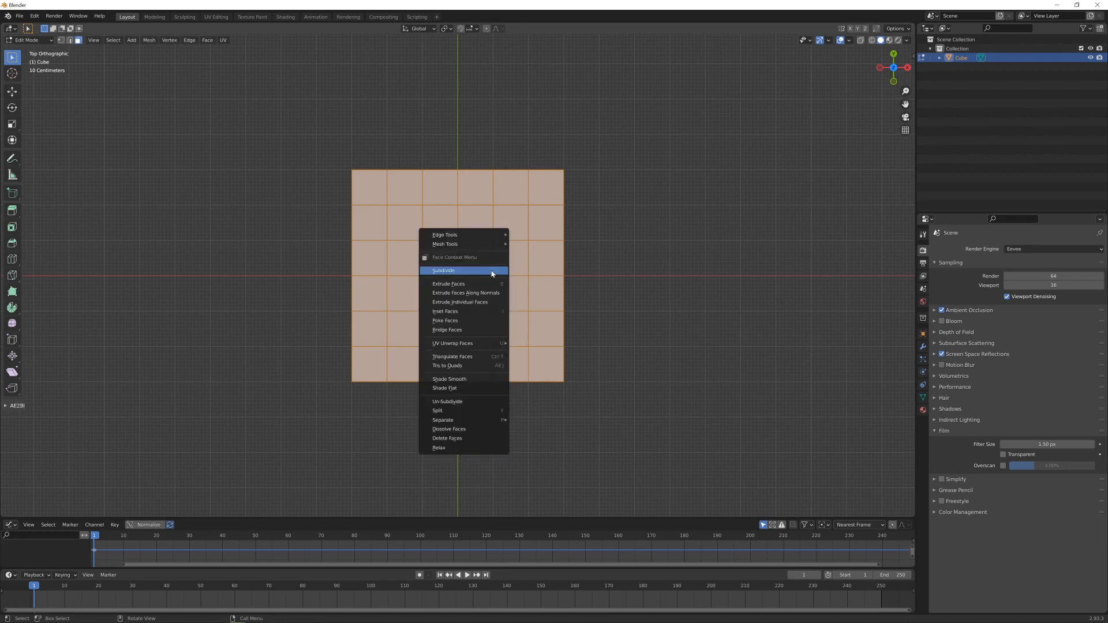
{"action": "left_click", "coordinate": [493, 271]}
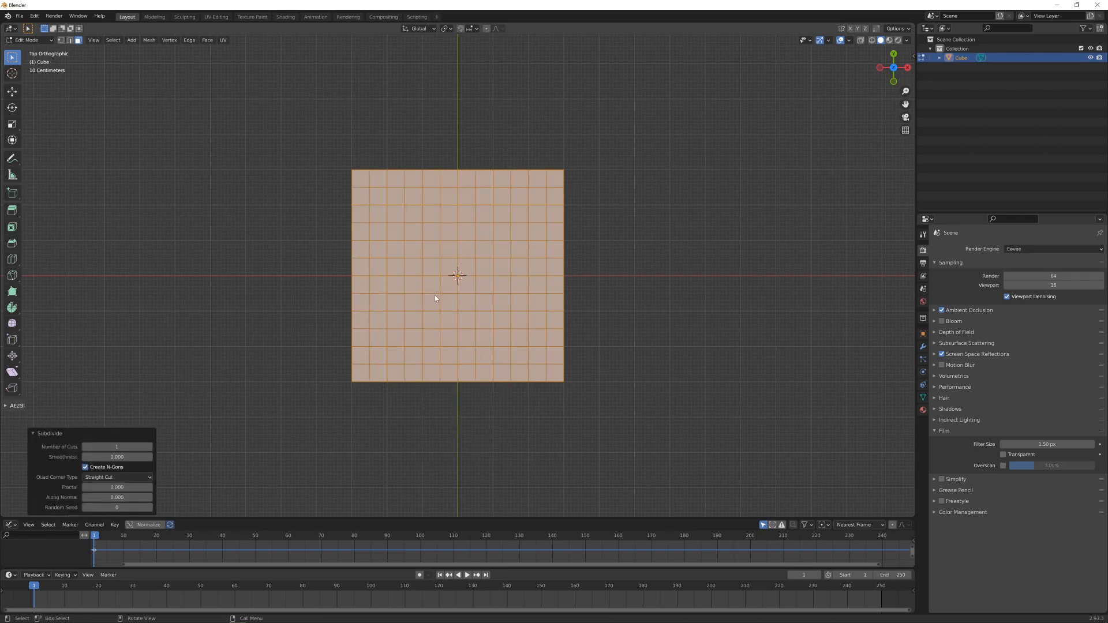
{"action": "left_click", "coordinate": [150, 447]}
{"action": "left_click", "coordinate": [150, 447]}
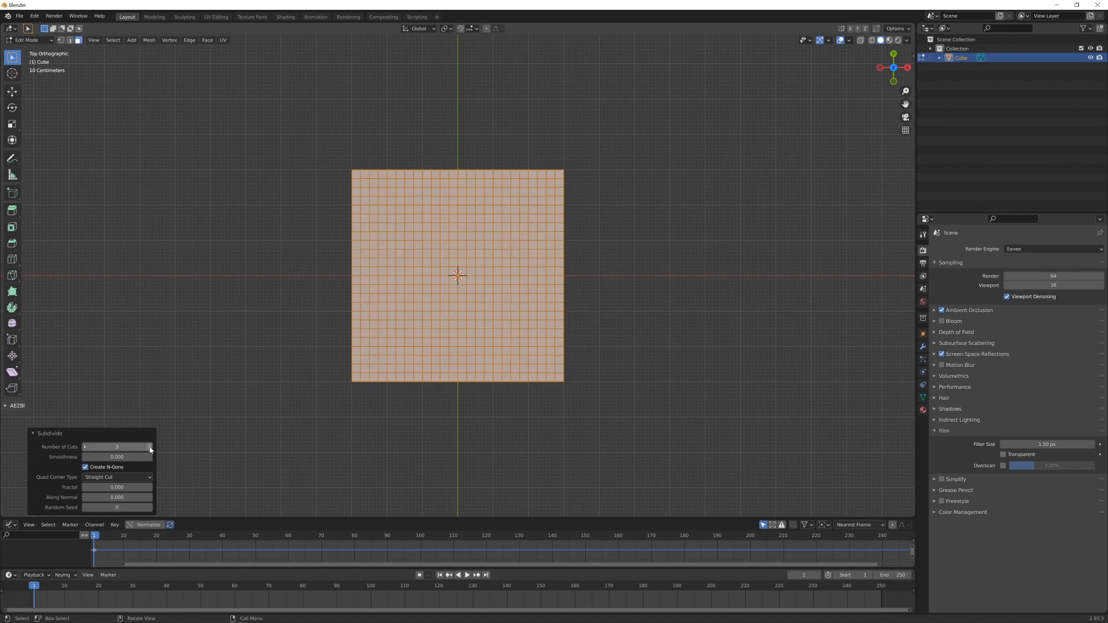
{"action": "left_click", "coordinate": [150, 447]}
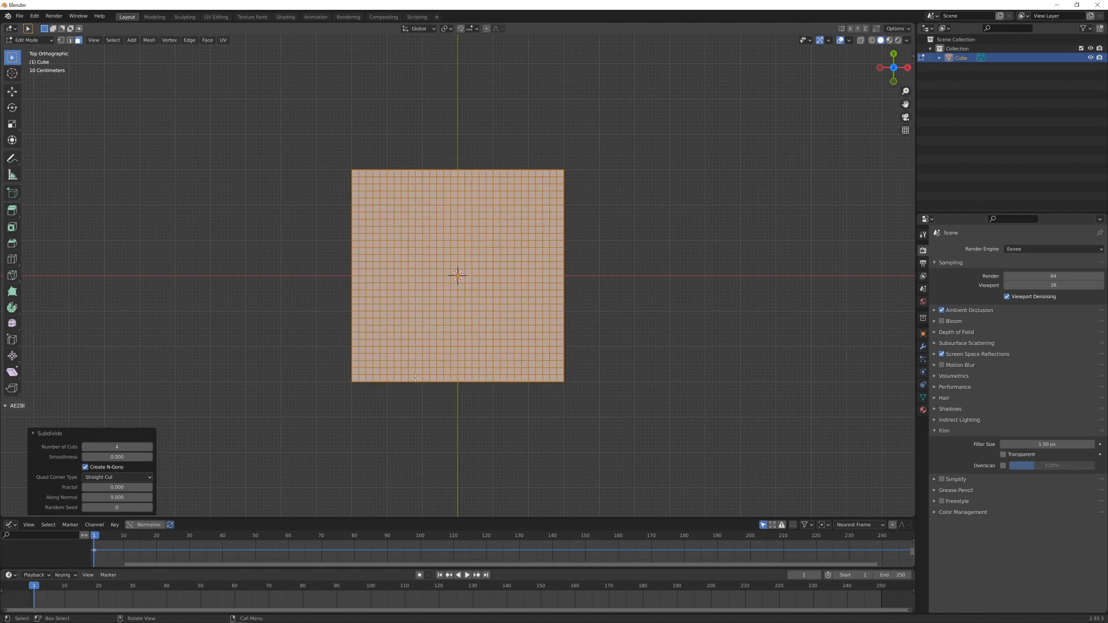
{"action": "middle_click_drag", "start_coordinate": [635, 316], "coordinate": [630, 245]}
{"action": "scroll", "coordinate": [375, 312], "scroll_direction": "up", "scroll_amount": 2}
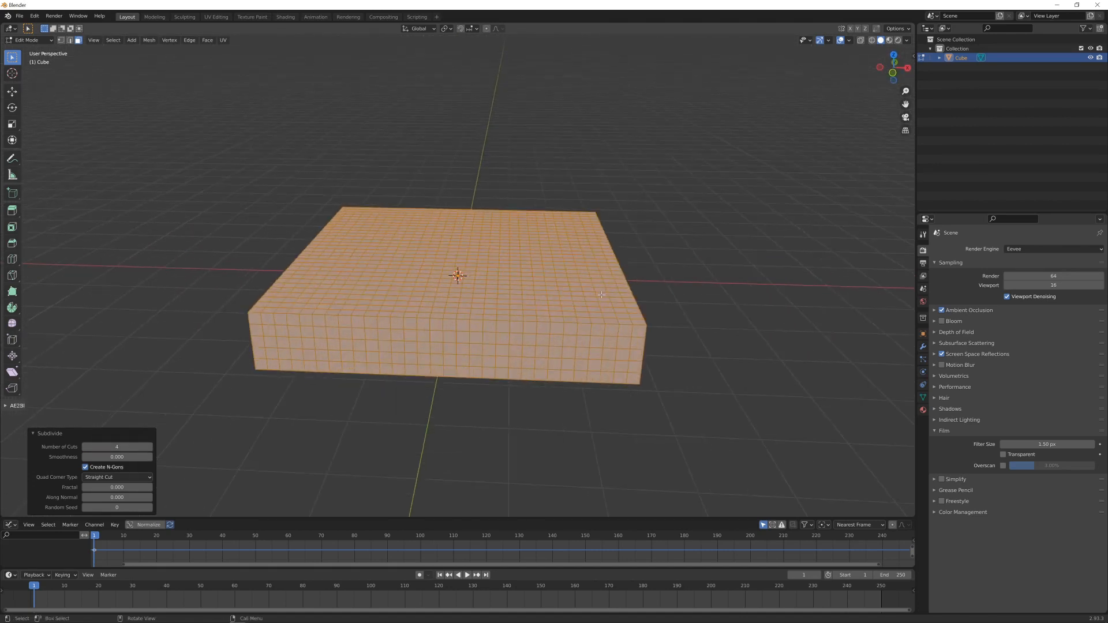
{"action": "middle_click_drag", "start_coordinate": [356, 320], "coordinate": [342, 290], "text": "shift"}
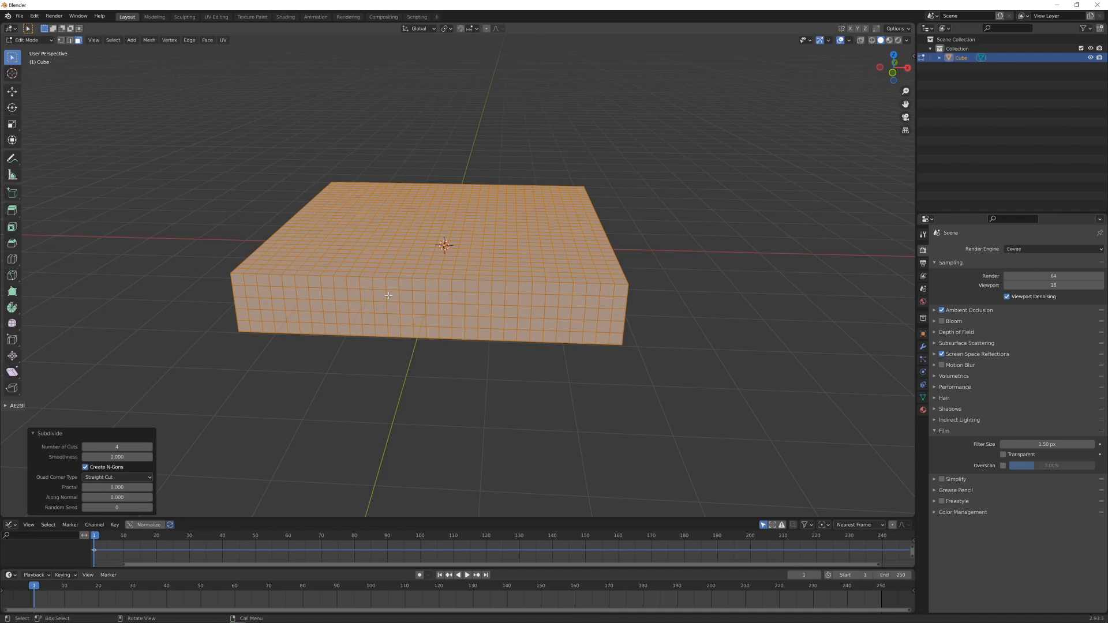
- Return to Object Mode and add a cylinder with 128 vertices at the centre of the slab
{"action": "key", "text": "KP_7"}
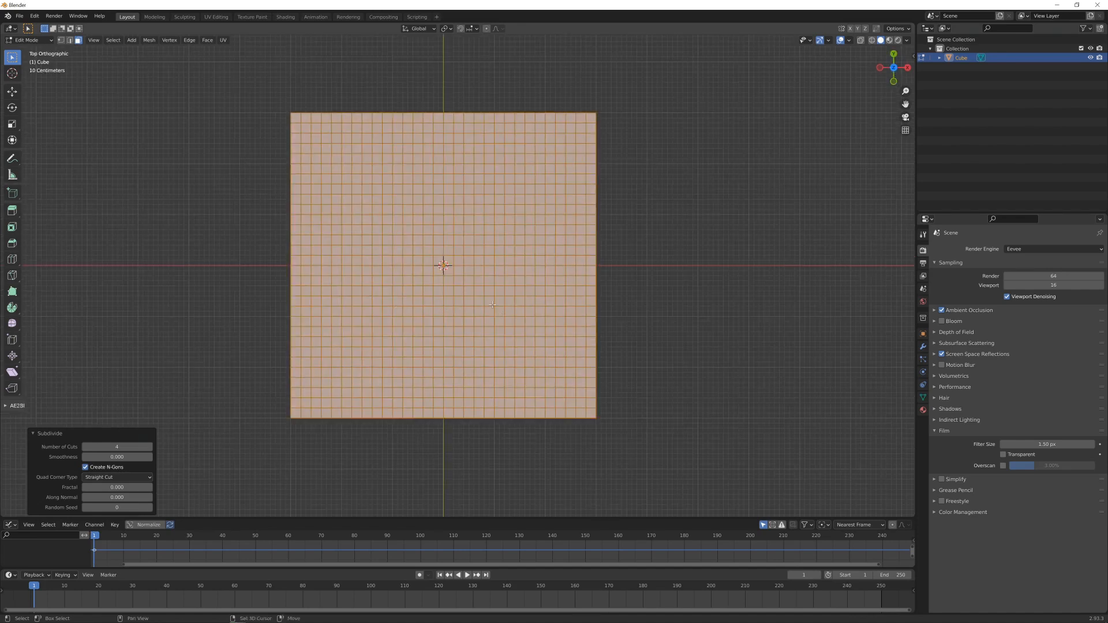
{"action": "middle_click_drag", "start_coordinate": [442, 312], "coordinate": [464, 314], "text": "shift"}
{"action": "key", "text": "a"}
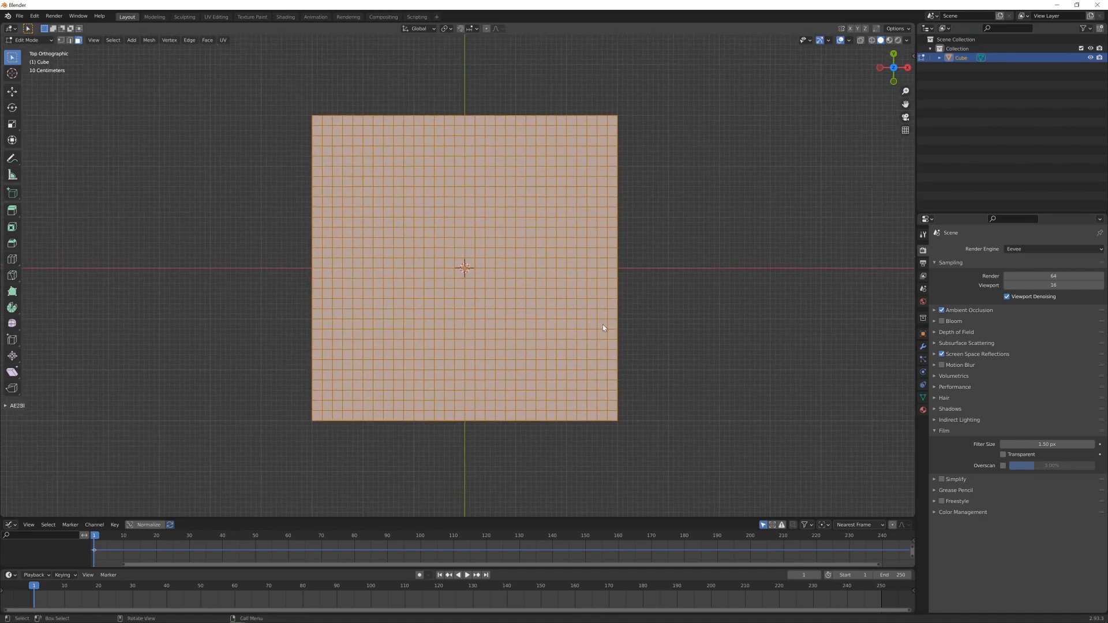
{"action": "key", "text": "ctrl+Tab"}
{"action": "left_click", "coordinate": [517, 327]}
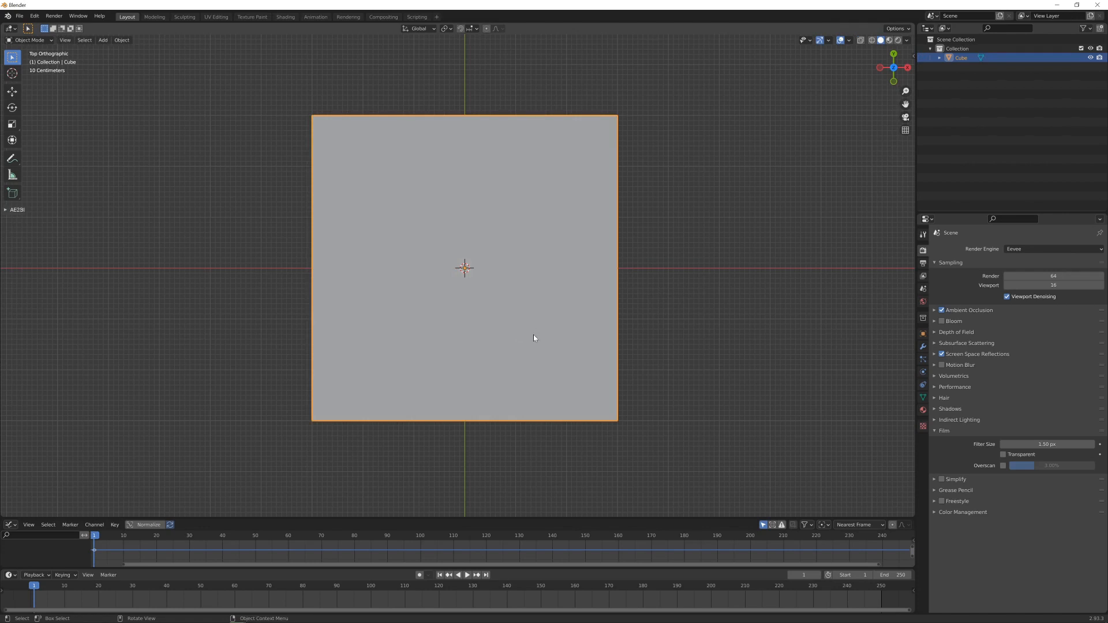
{"action": "key", "text": "shift+a"}
{"action": "mouse_move", "coordinate": [533, 336]}
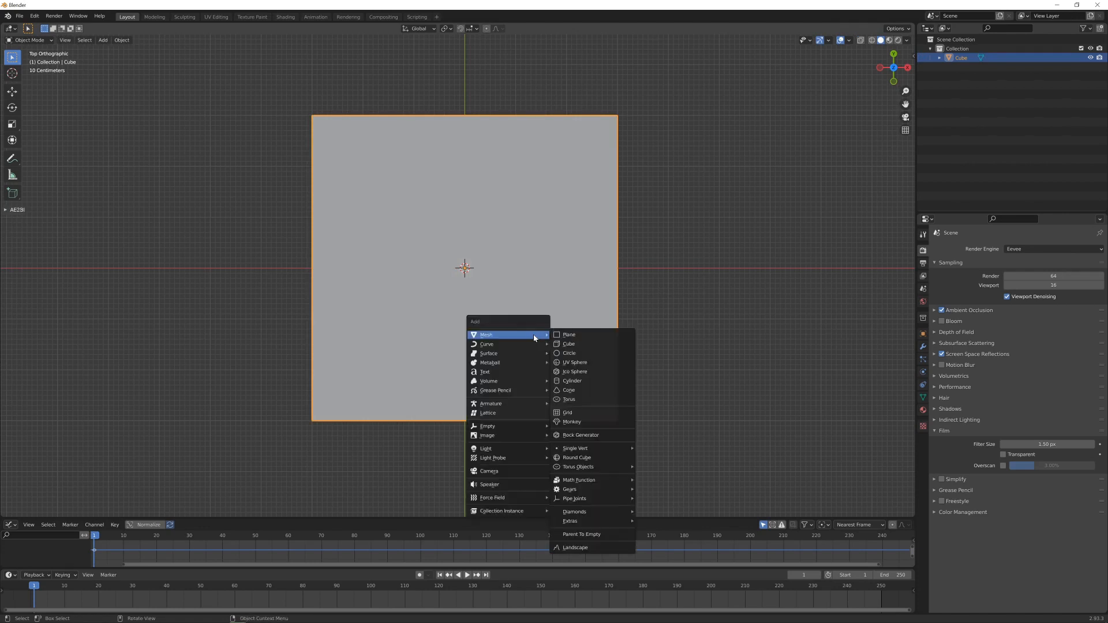
{"action": "left_click", "coordinate": [573, 381]}
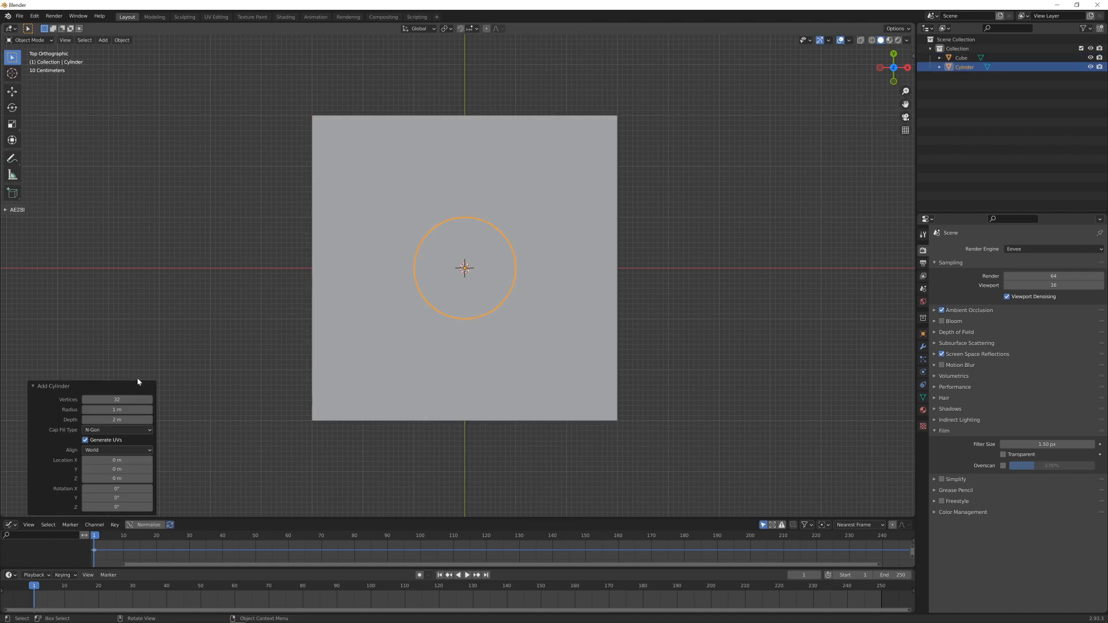
{"action": "left_click", "coordinate": [112, 399]}
{"action": "type", "text": "128"}
{"action": "key", "text": "Return"}
- Set the solid viewport's object colour to Random so the slab and cylinder appear in different colours
{"action": "key", "text": "KP_1"}
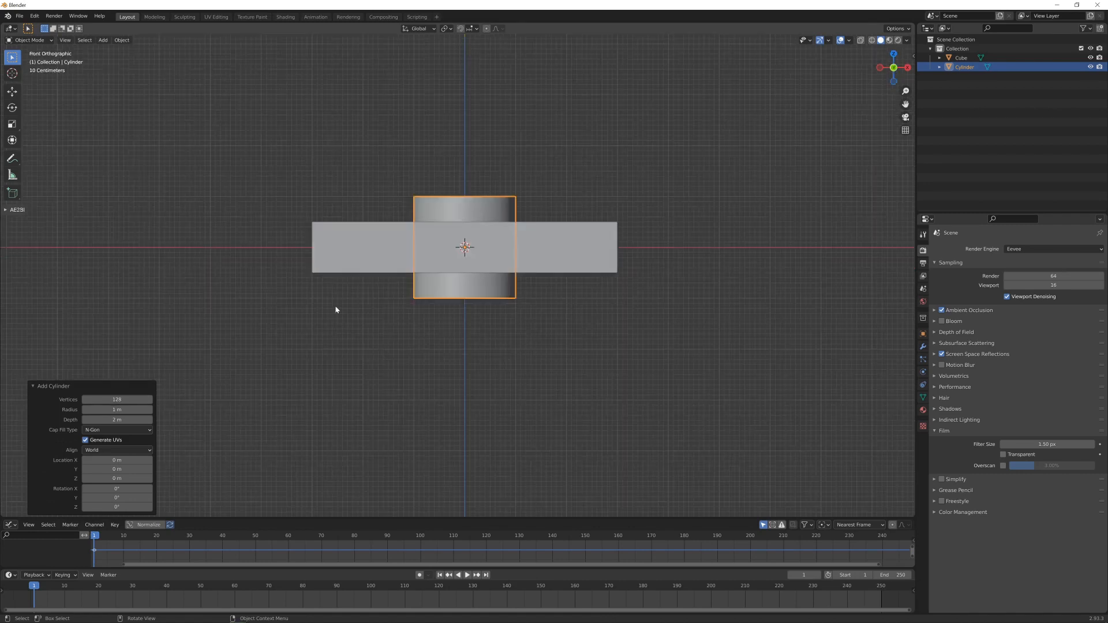
{"action": "scroll", "coordinate": [501, 324], "scroll_direction": "up", "scroll_amount": 2}
{"action": "scroll", "coordinate": [503, 324], "scroll_direction": "down", "scroll_amount": 1}
{"action": "key", "text": "KP_7"}
{"action": "left_click", "coordinate": [908, 40]}
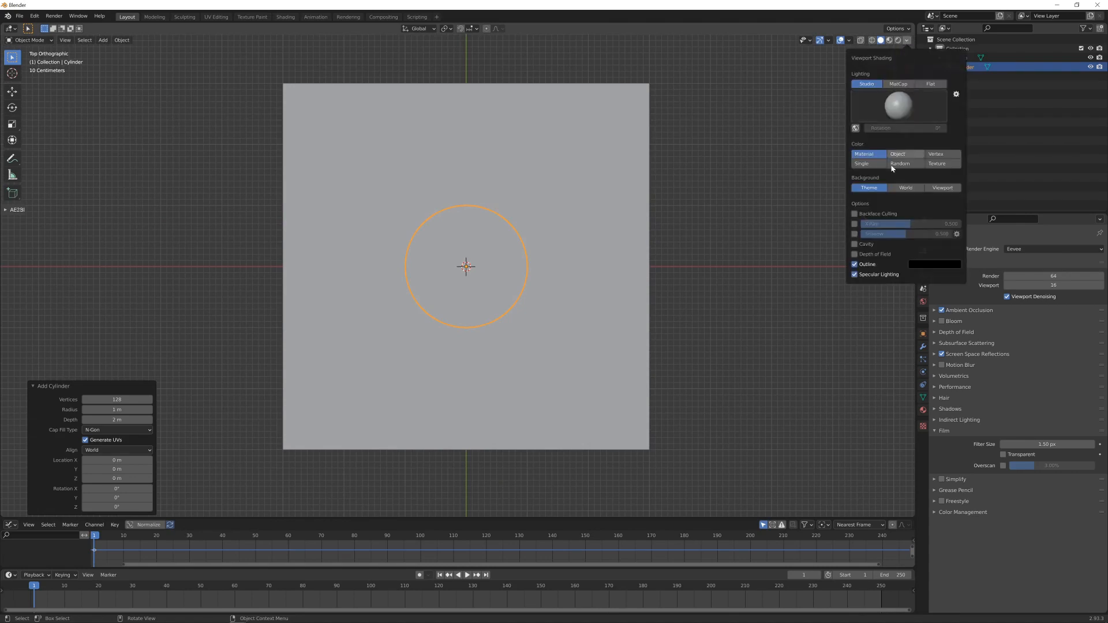
{"action": "left_click", "coordinate": [903, 166]}
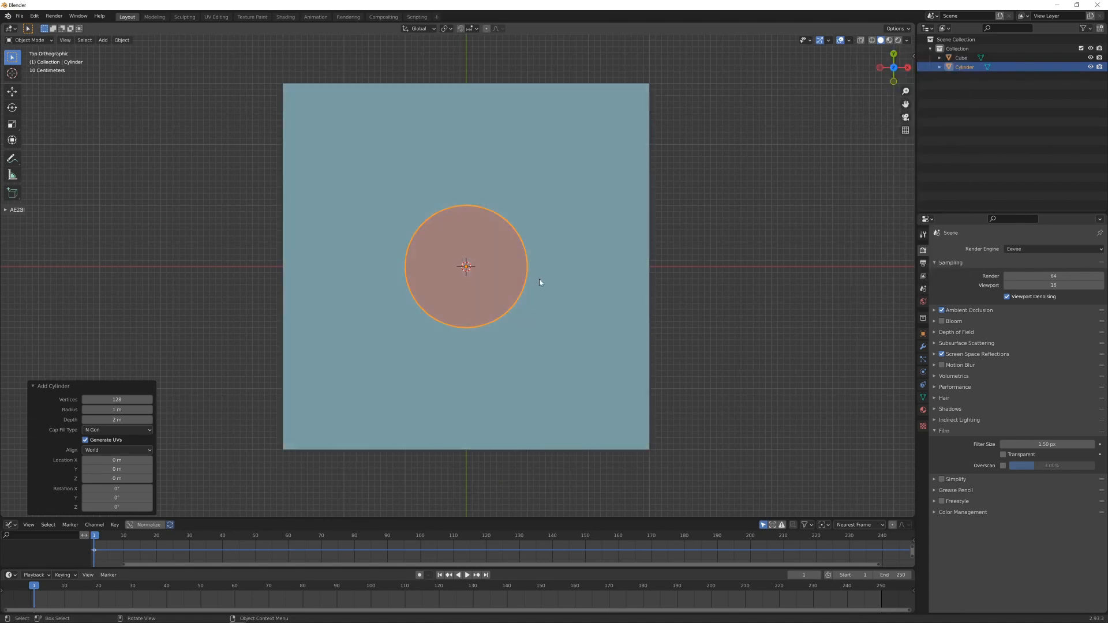
- Scale the cylinder horizontally, excluding Z, to about 4.27 m across and apply its scale
{"action": "middle_click_drag", "start_coordinate": [539, 279], "coordinate": [553, 224]}
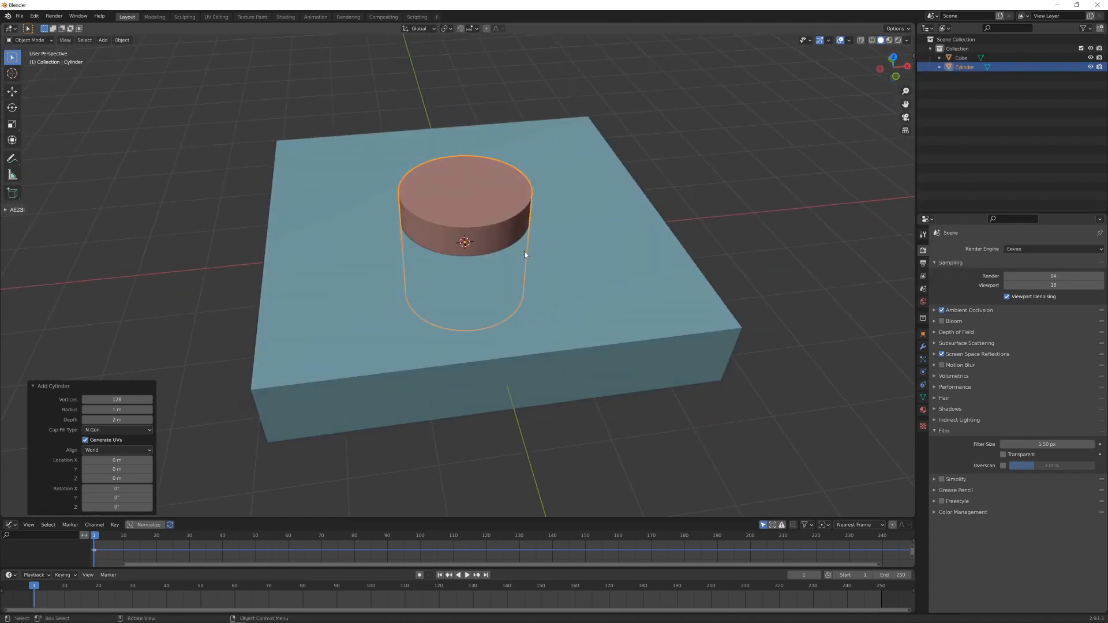
{"action": "key", "text": "KP_7"}
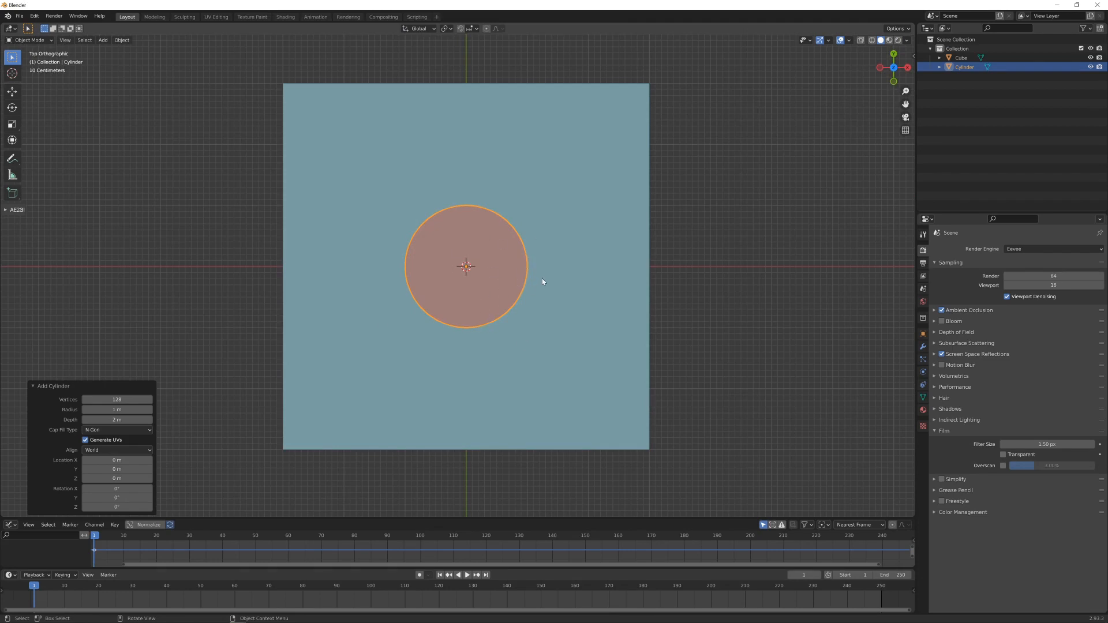
{"action": "key", "text": "s"}
{"action": "key", "text": "shift+z"}
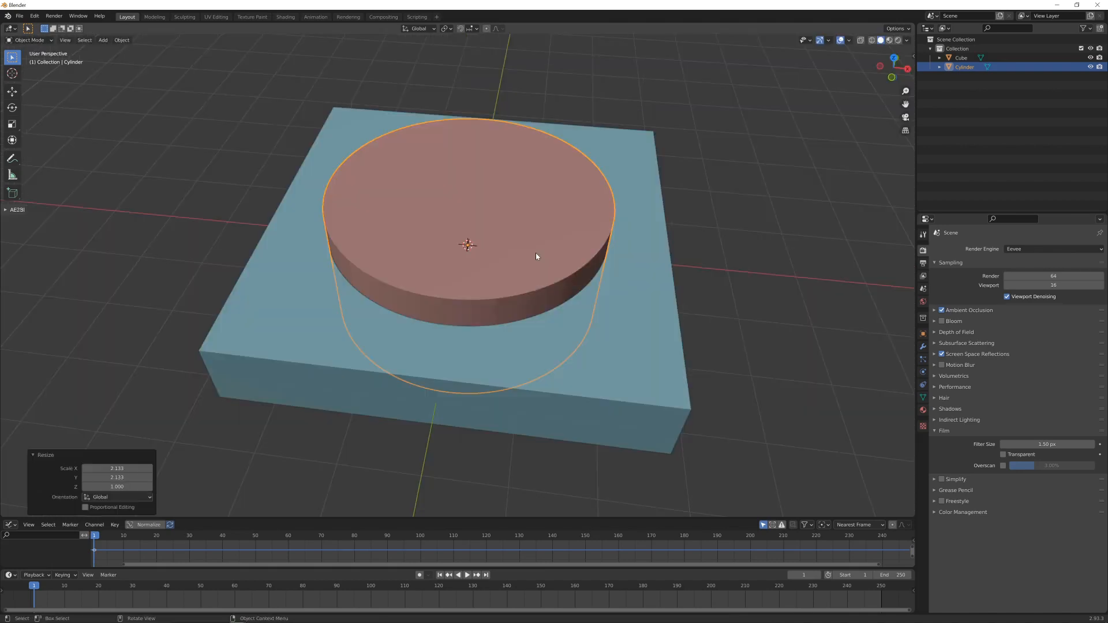
{"action": "key", "text": "ctrl+a"}
{"action": "left_click", "coordinate": [537, 253]}
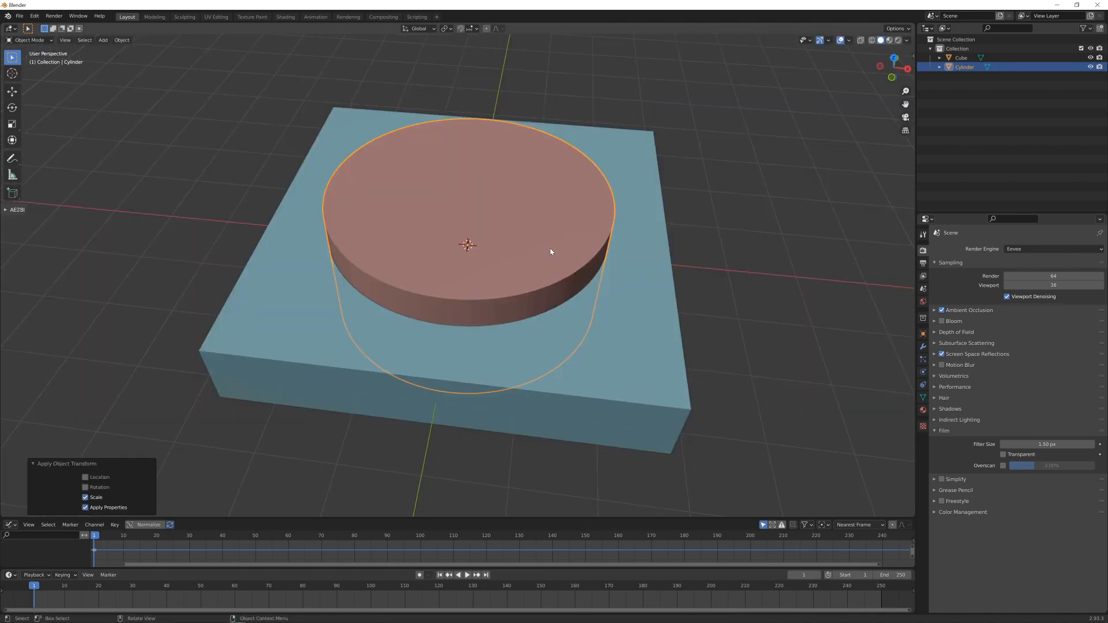
- Shade the cylinder smooth and enable Auto Smooth in its normals settings
{"action": "right_click", "coordinate": [555, 253]}
{"action": "left_click", "coordinate": [548, 250]}
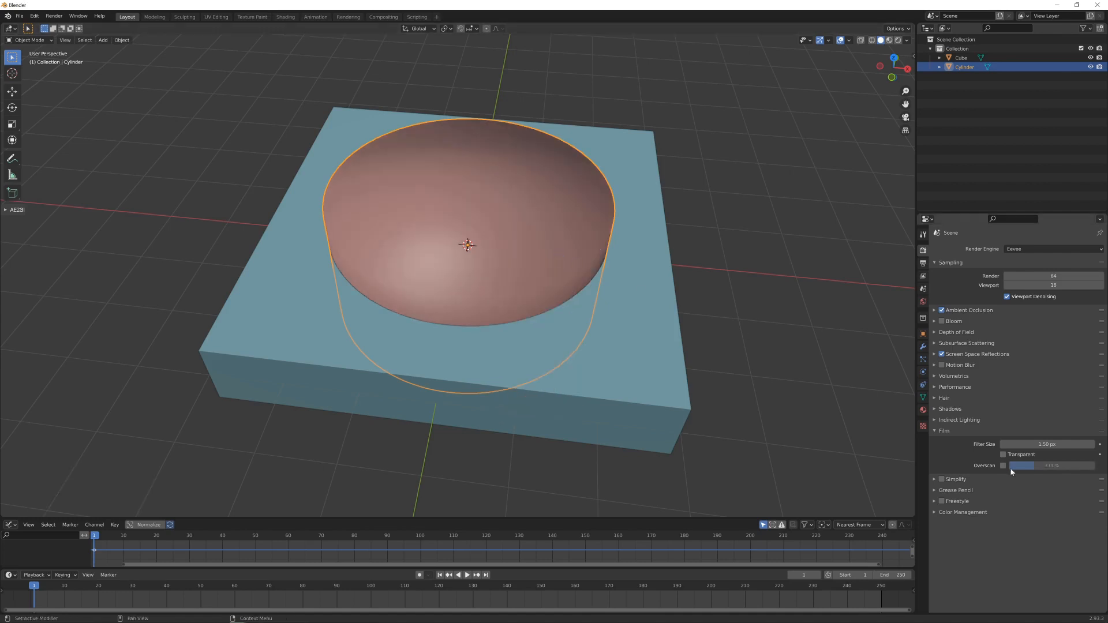
{"action": "left_click", "coordinate": [923, 397]}
{"action": "left_click", "coordinate": [948, 404]}
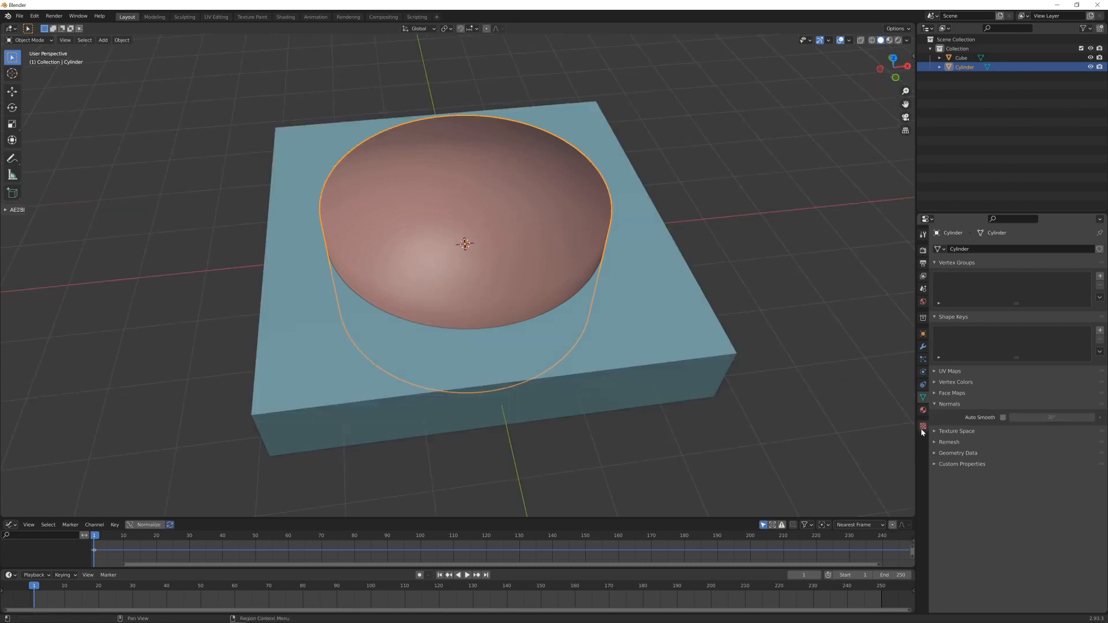
{"action": "left_click", "coordinate": [1003, 417]}
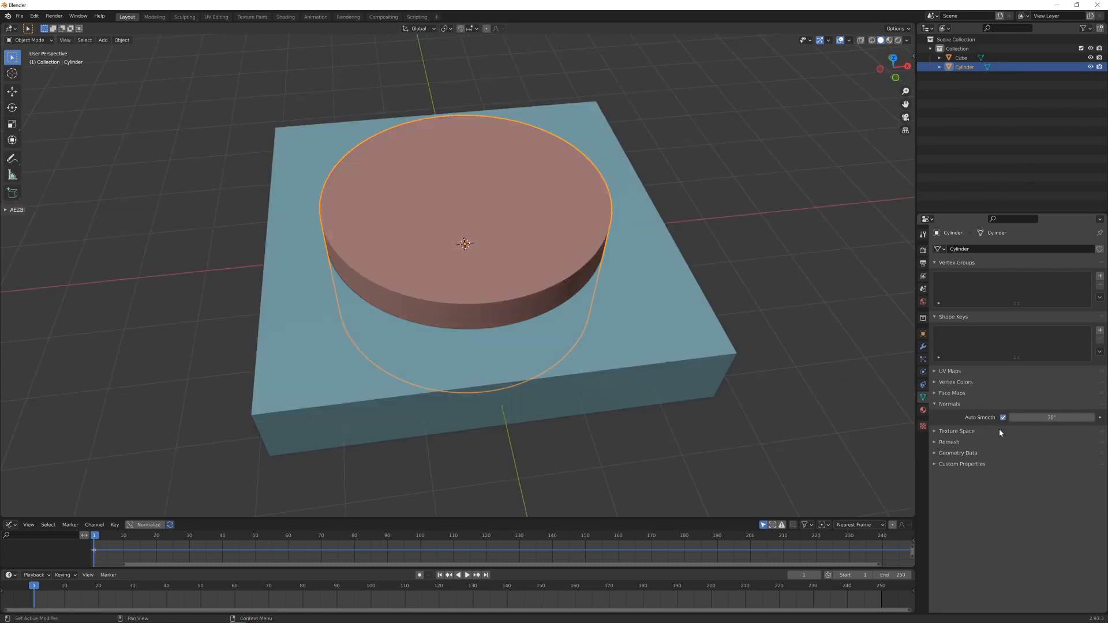
- Show the object transform values, add the slab to the cylinder selection and cut the cylinder out with a Boolean difference
{"action": "mouse_move", "coordinate": [508, 271]}
{"action": "middle_mouse_down"}
{"action": "mouse_move", "coordinate": [490, 252]}
{"action": "mouse_move", "coordinate": [606, 265]}
{"action": "middle_mouse_up"}
{"action": "key", "text": "n"}
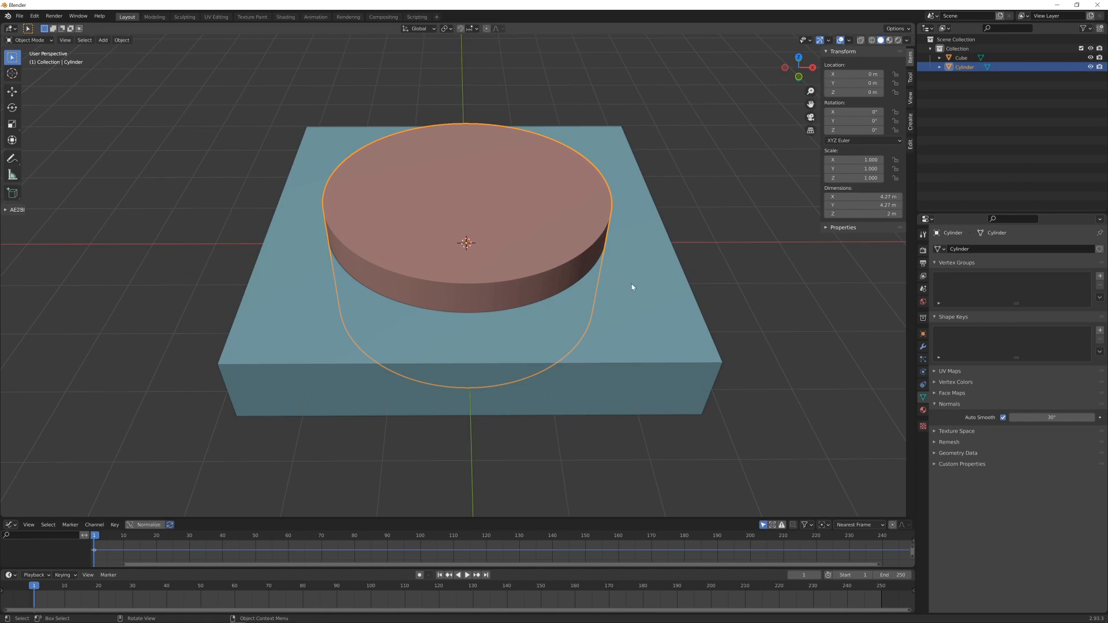
{"action": "left_click", "coordinate": [636, 265], "text": "shift"}
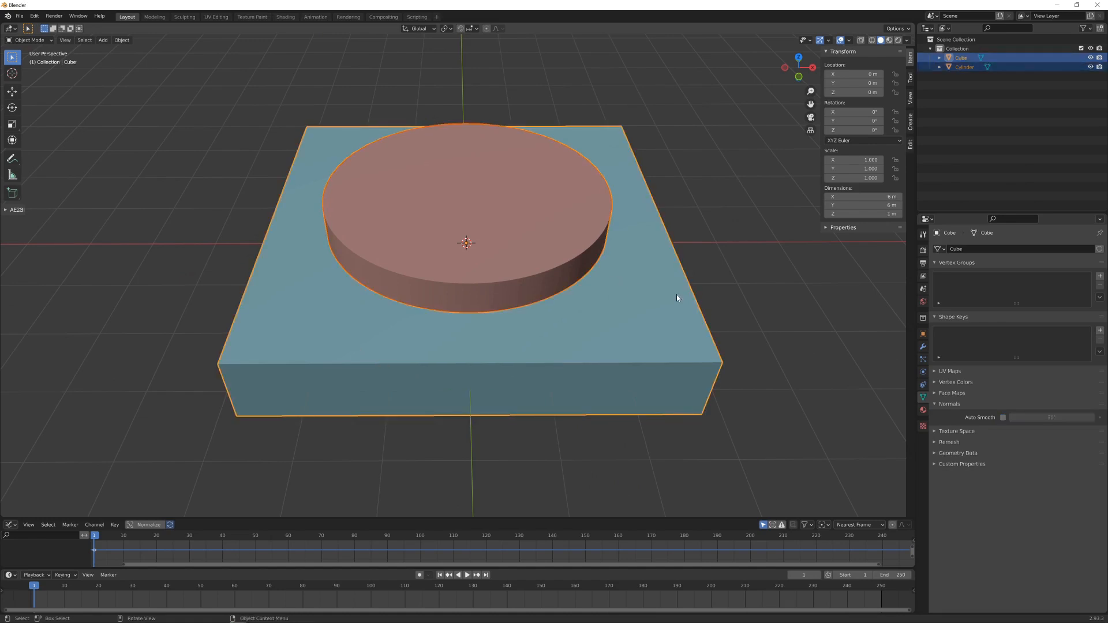
{"action": "key", "text": "ctrl+shift+KP_Subtract"}
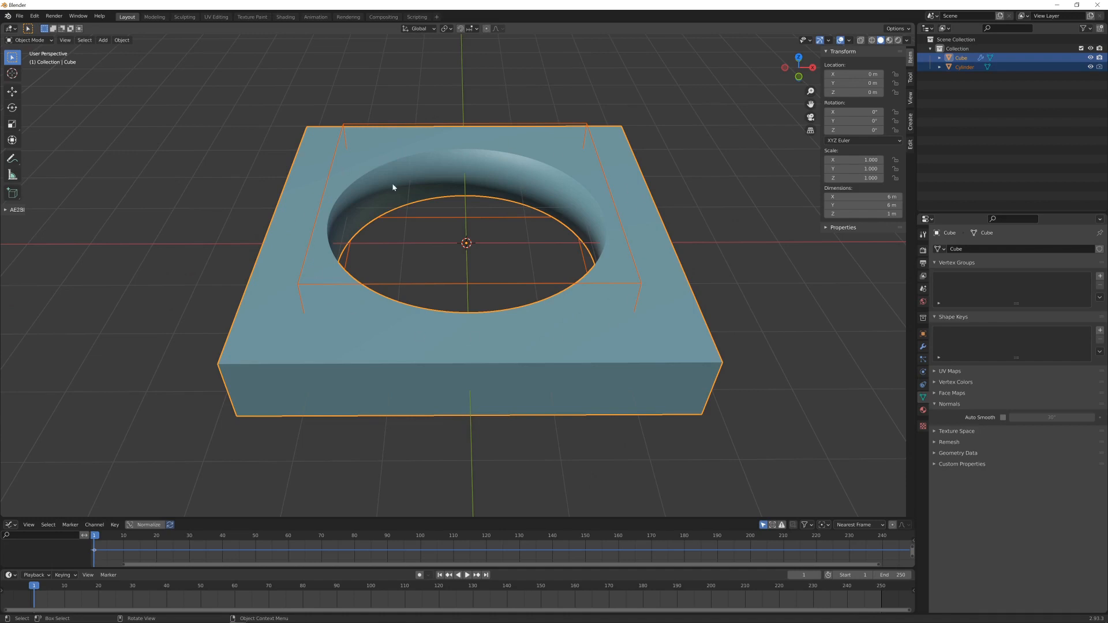
- Select only the slab and apply its Boolean difference modifier
{"action": "left_click", "coordinate": [702, 348]}
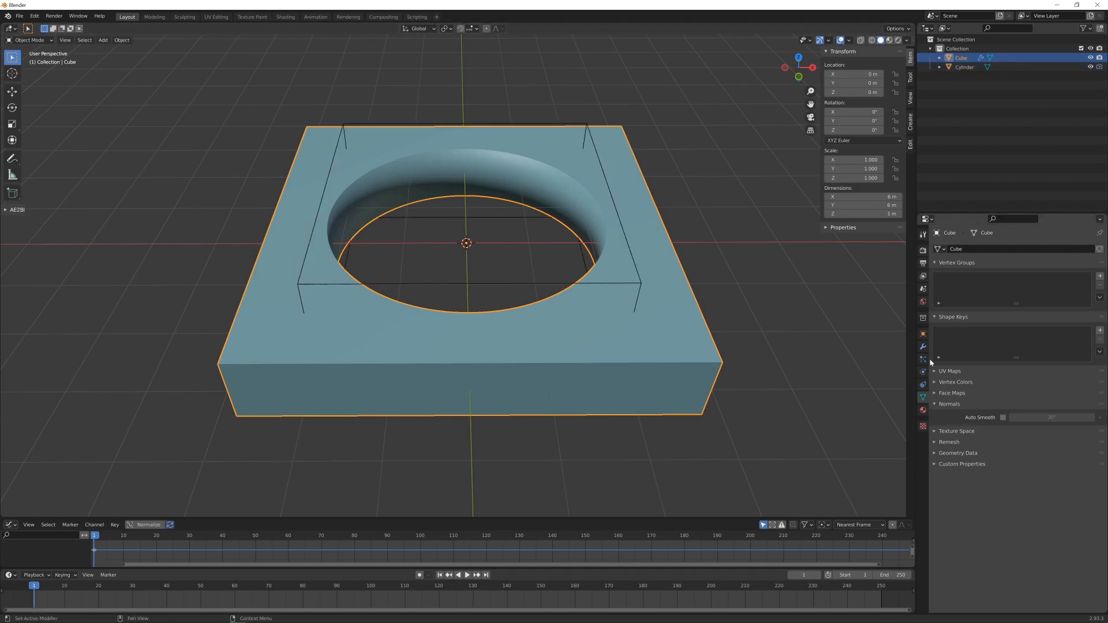
{"action": "left_click", "coordinate": [923, 346]}
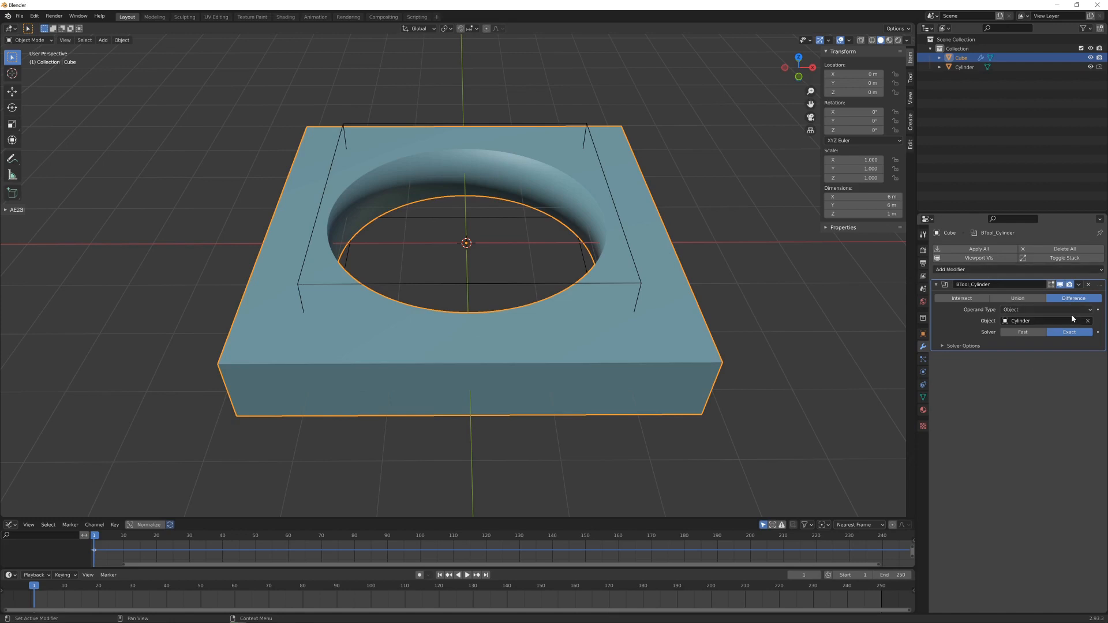
{"action": "left_click", "coordinate": [1079, 286]}
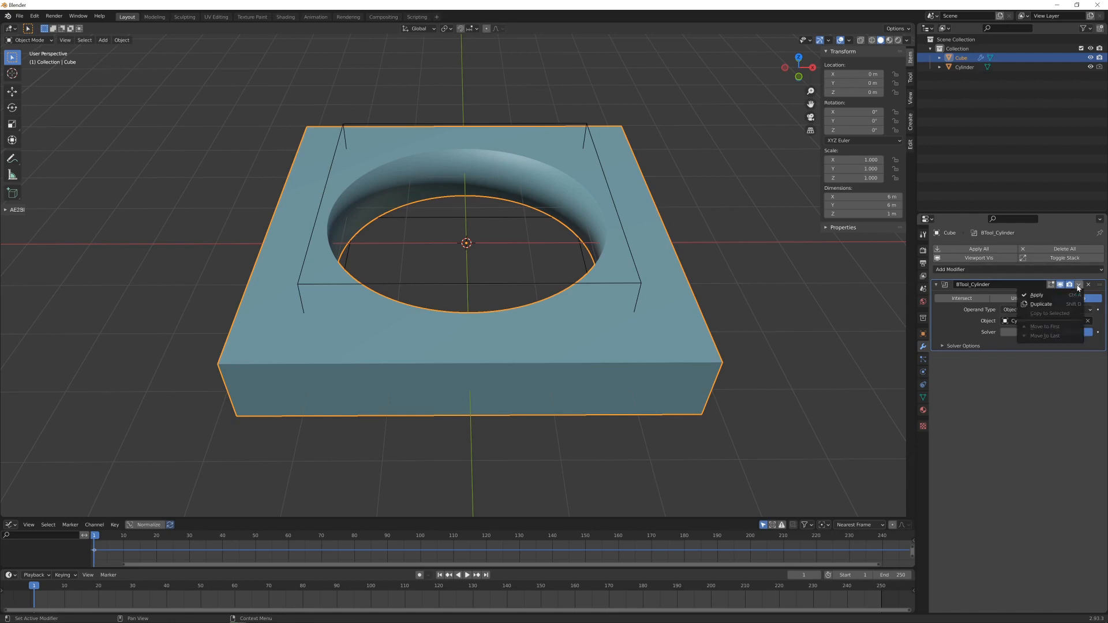
{"action": "left_click", "coordinate": [1034, 296]}
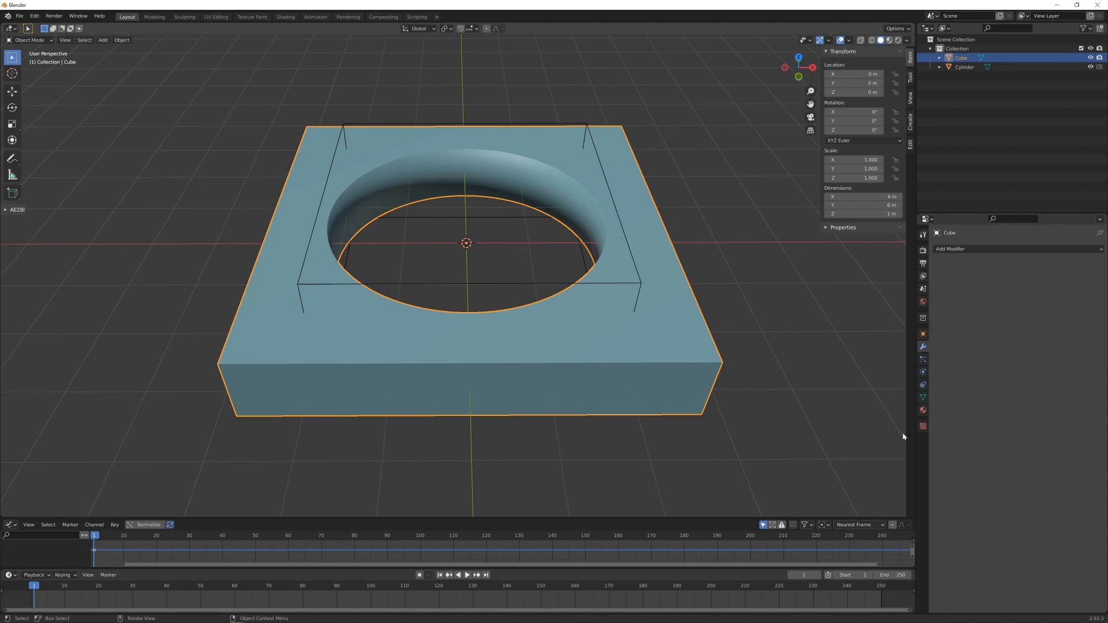
- Enable Auto Smooth in the normals settings of the cut slab
{"action": "middle_click_drag", "start_coordinate": [585, 332], "coordinate": [604, 335]}
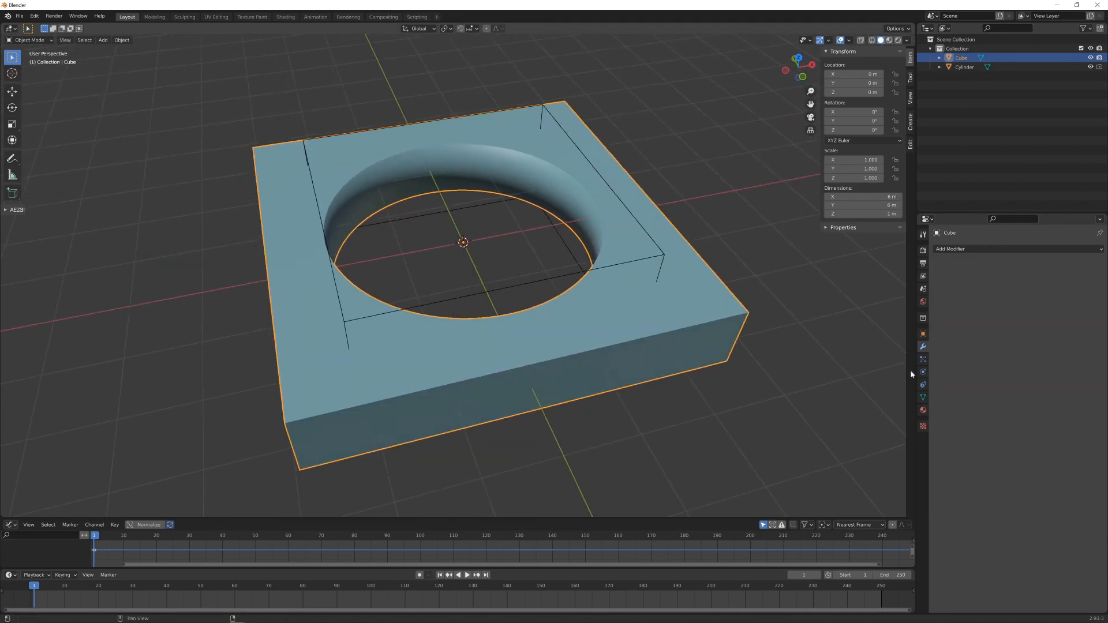
{"action": "left_click", "coordinate": [923, 397]}
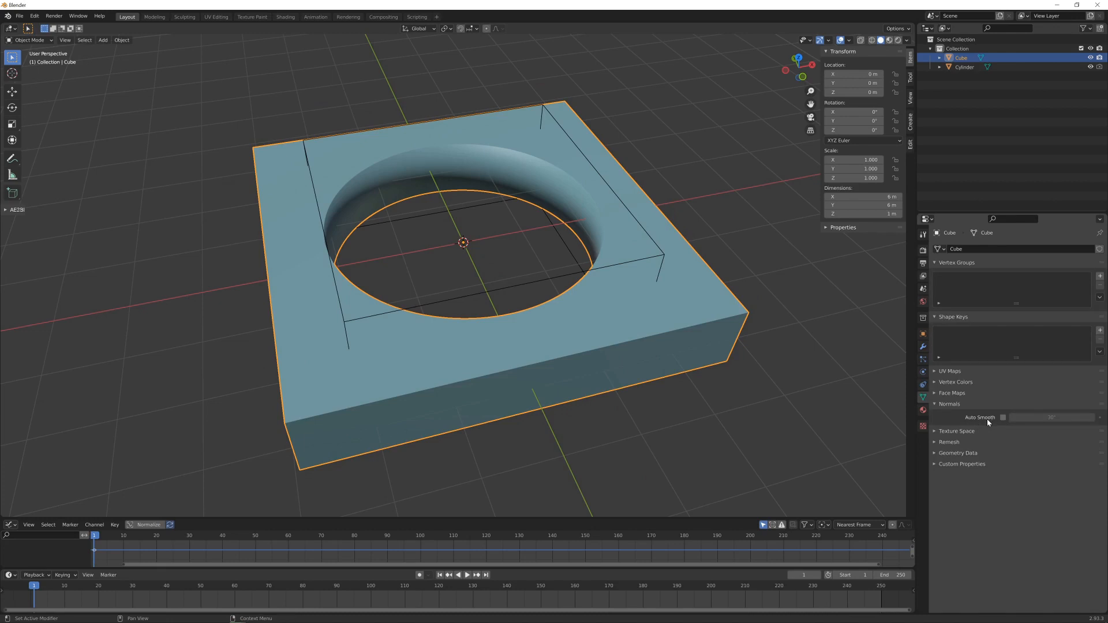
{"action": "left_click", "coordinate": [1003, 417]}
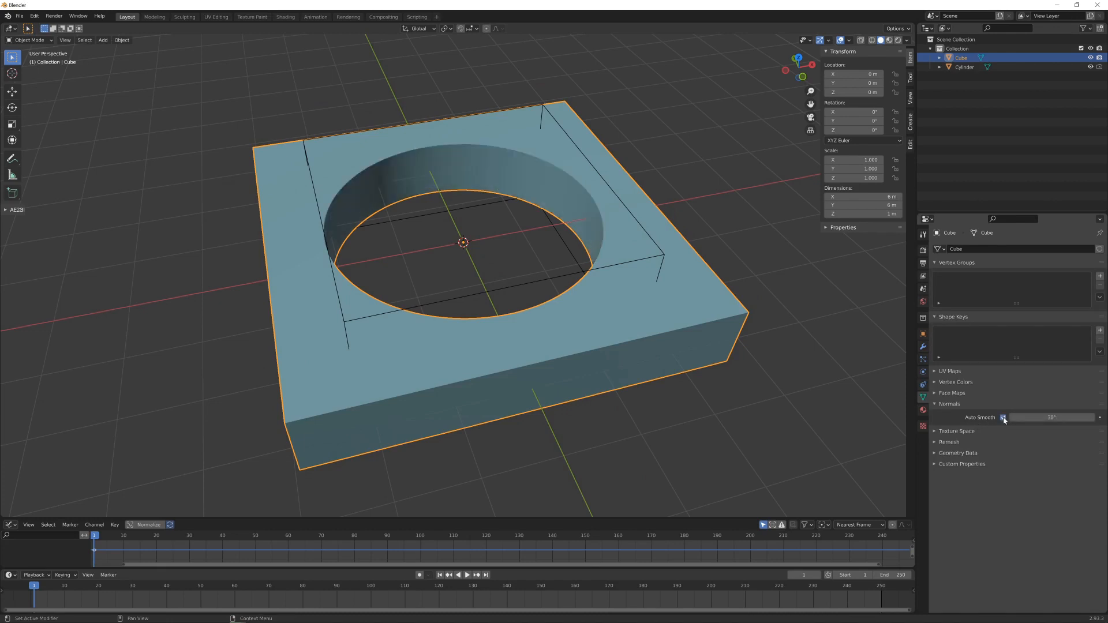
{"action": "scroll", "coordinate": [525, 219], "scroll_direction": "up", "scroll_amount": 2}
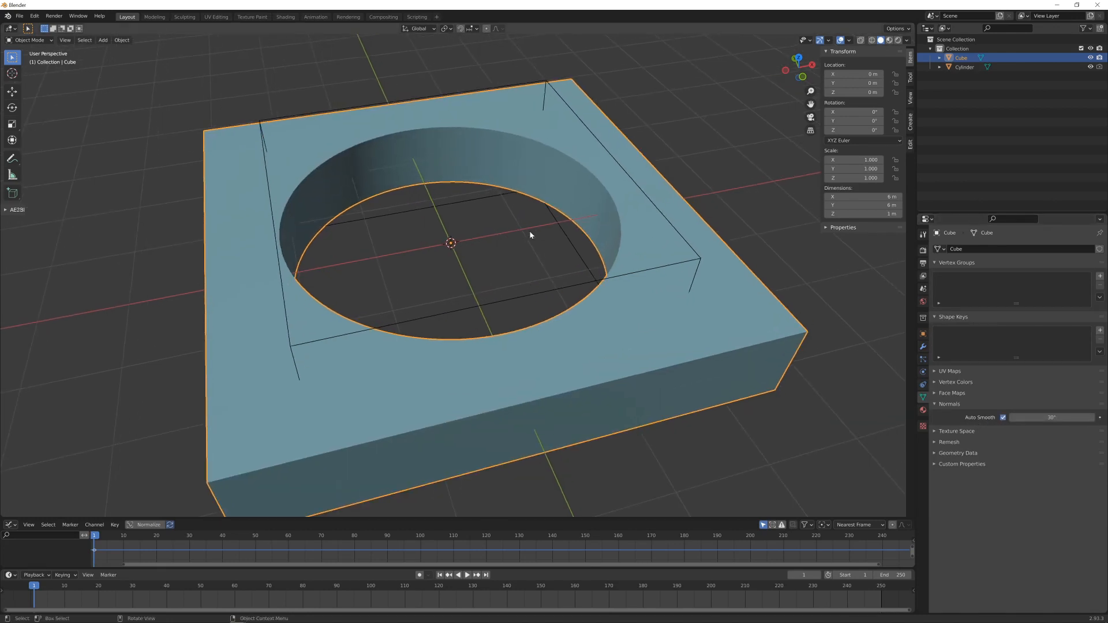
- In Edit Mode, clear the slab's face selection and try a loop cut around the hole's inner wall
{"action": "key", "text": "Tab"}
{"action": "middle_click_drag", "start_coordinate": [628, 247], "coordinate": [430, 202]}
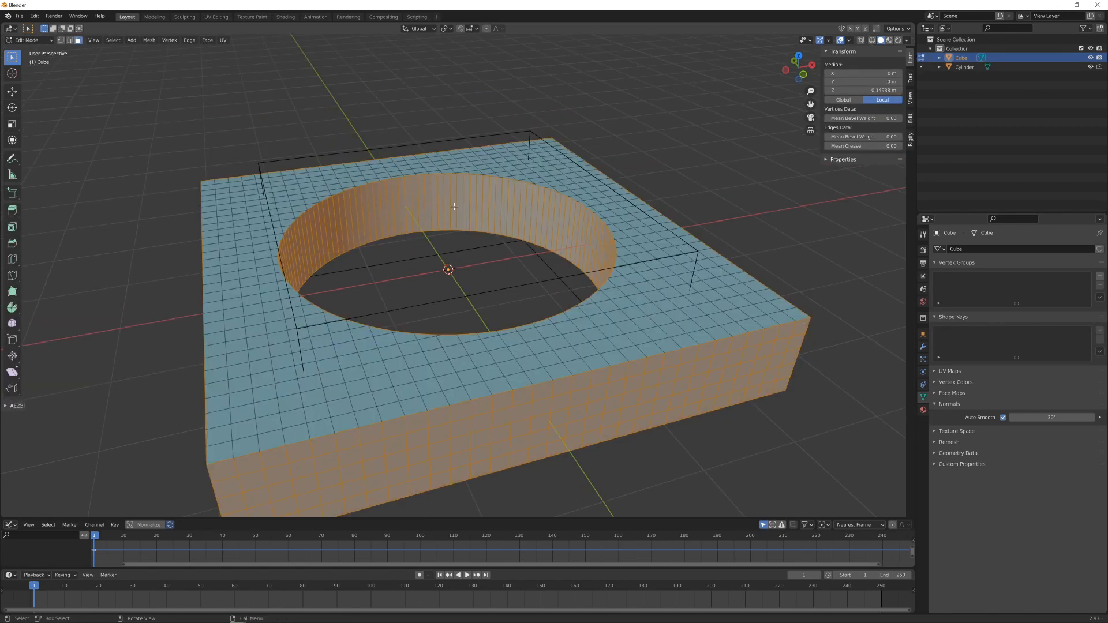
{"action": "key", "text": "alt+a"}
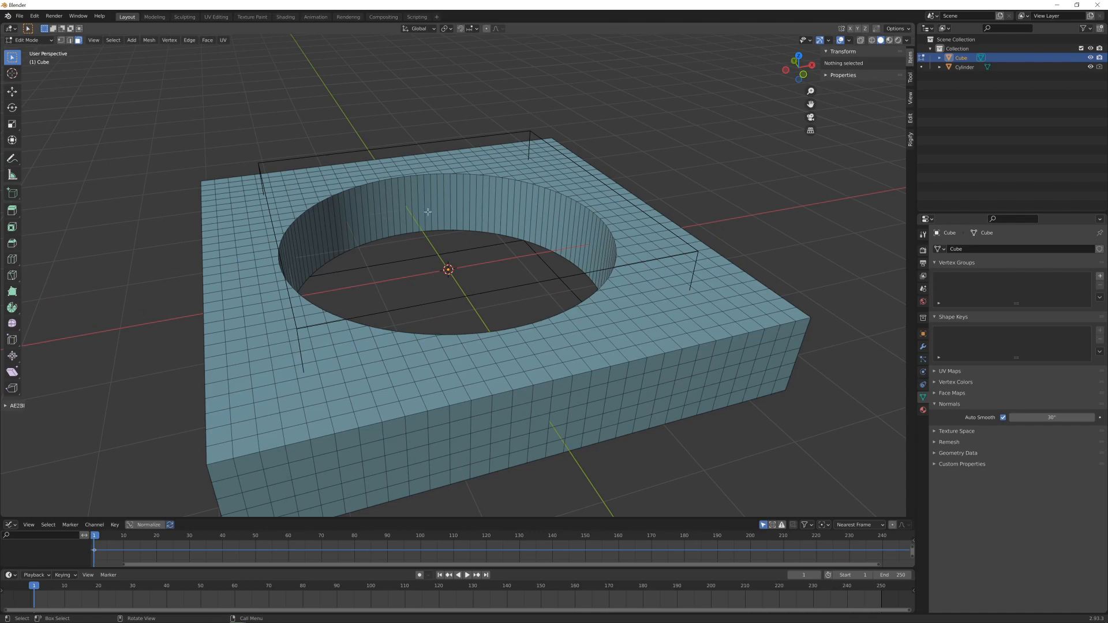
{"action": "middle_click_drag", "start_coordinate": [442, 217], "coordinate": [442, 225]}
{"action": "scroll", "coordinate": [442, 226], "scroll_direction": "up", "scroll_amount": 1}
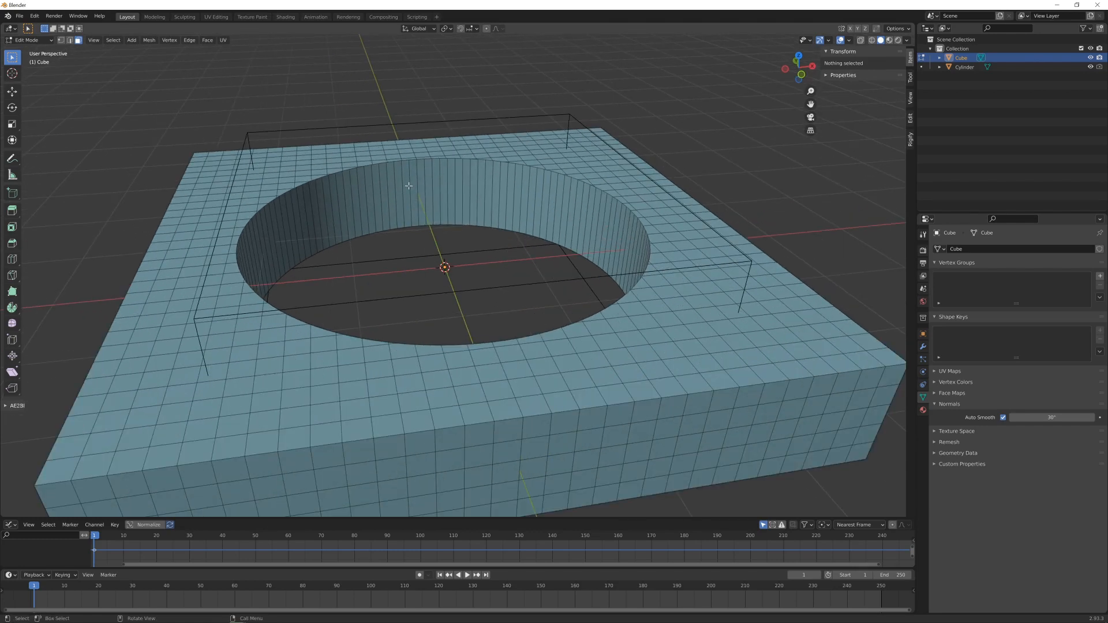
{"action": "key", "text": "ctrl+r"}
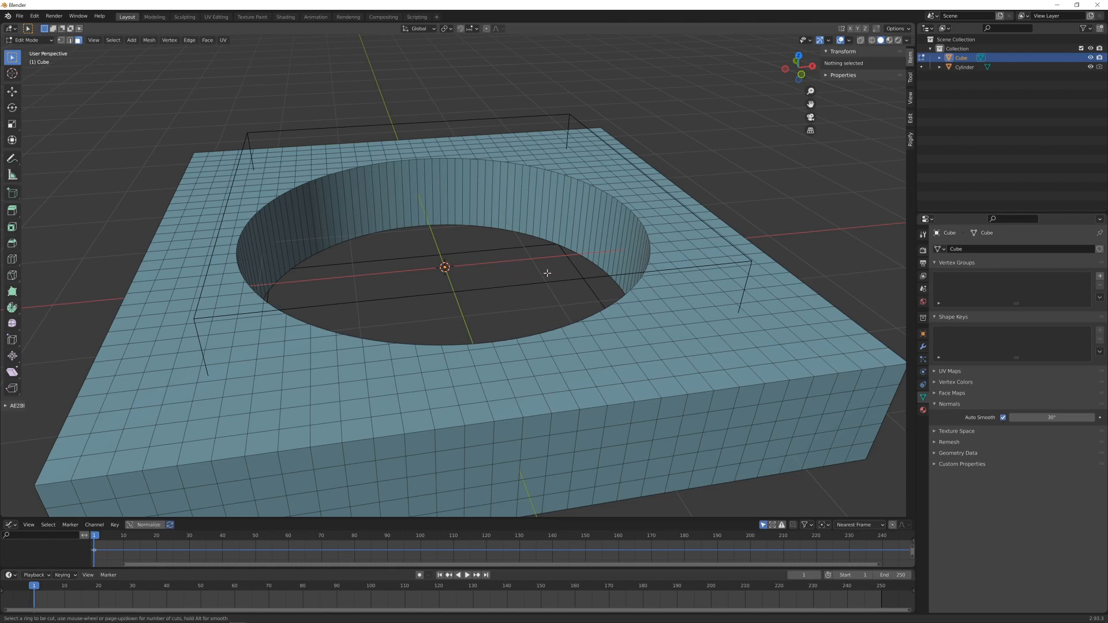
{"action": "key", "text": "Escape"}
- Using a wireframe front view, select all the slab's faces below its top surface and delete them
{"action": "key", "text": "KP_5"}
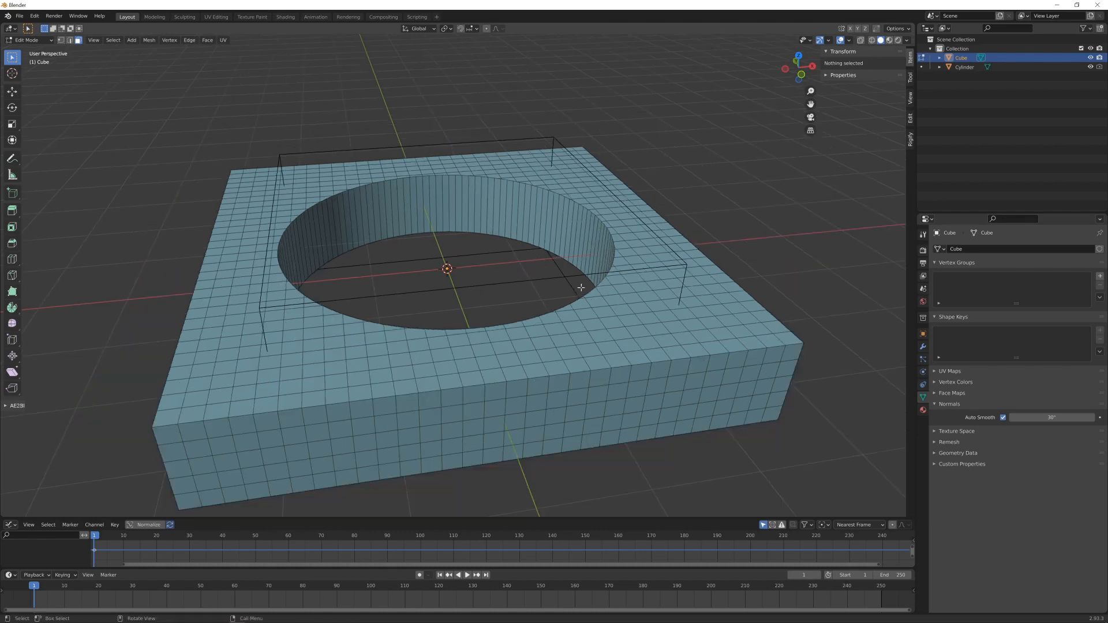
{"action": "key", "text": "KP_1"}
{"action": "key", "text": "z"}
{"action": "left_click", "coordinate": [374, 341]}
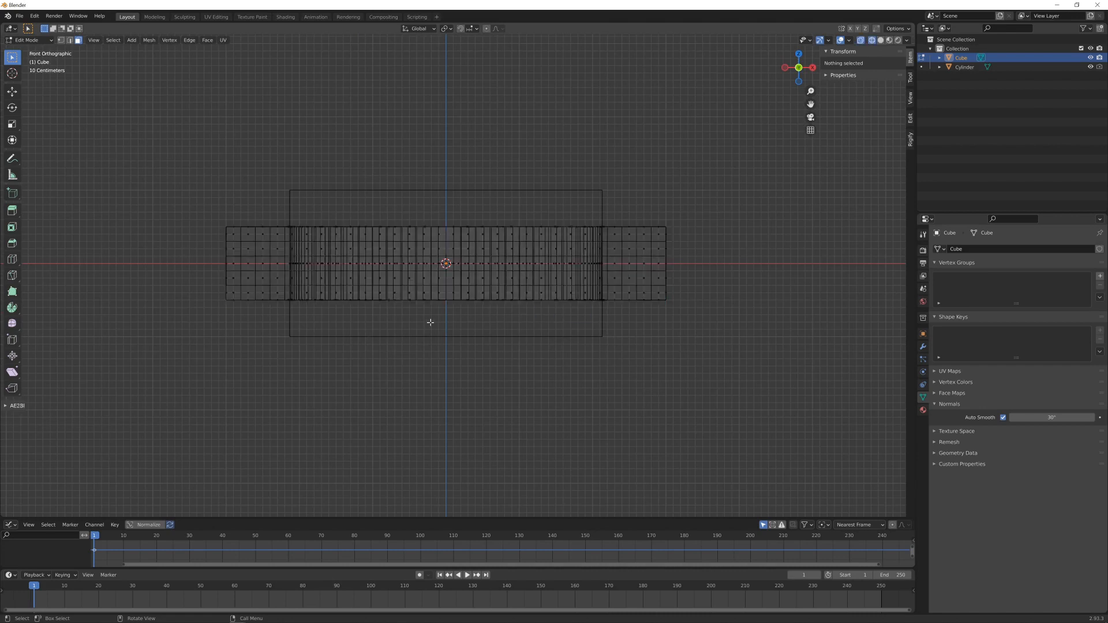
{"action": "key", "text": "b"}
{"action": "left_click_drag", "start_coordinate": [212, 228], "coordinate": [786, 334]}
{"action": "mouse_move", "coordinate": [787, 334]}
{"action": "middle_mouse_down"}
{"action": "mouse_move", "coordinate": [461, 277]}
{"action": "mouse_move", "coordinate": [486, 289]}
{"action": "mouse_move", "coordinate": [477, 306]}
{"action": "mouse_move", "coordinate": [466, 284]}
{"action": "middle_mouse_up"}
{"action": "key", "text": "shift+z"}
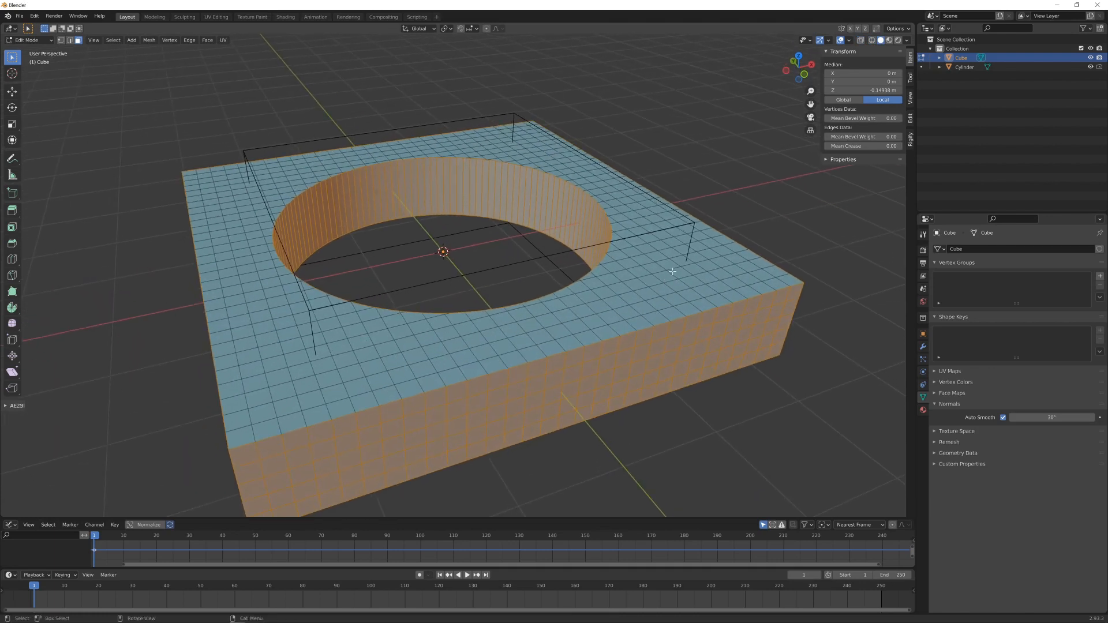
{"action": "key", "text": "x"}
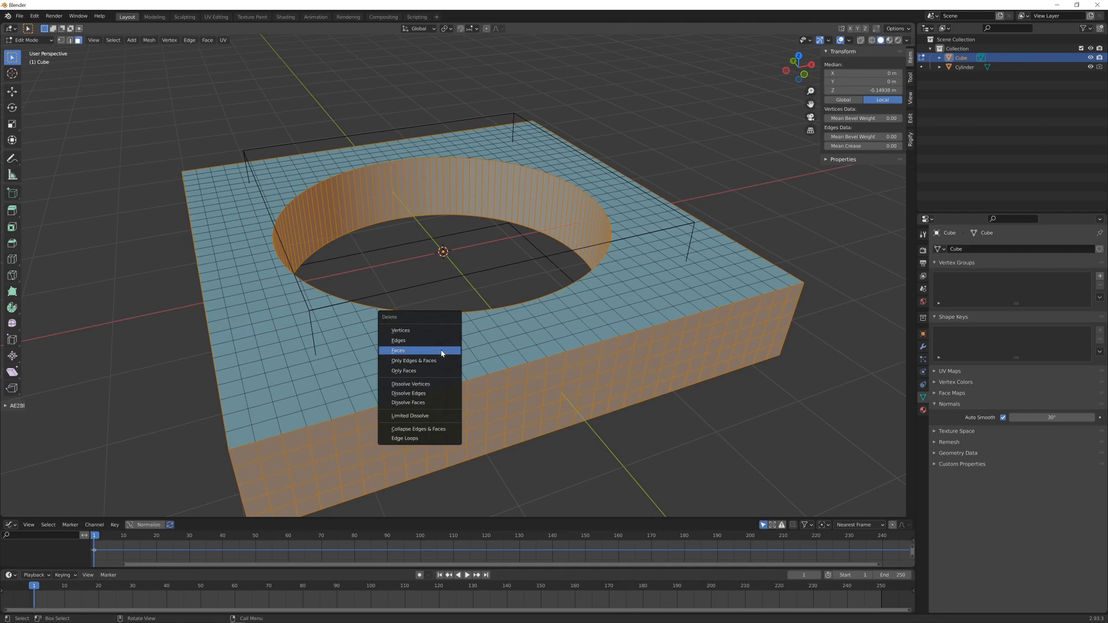
{"action": "left_click", "coordinate": [441, 350]}
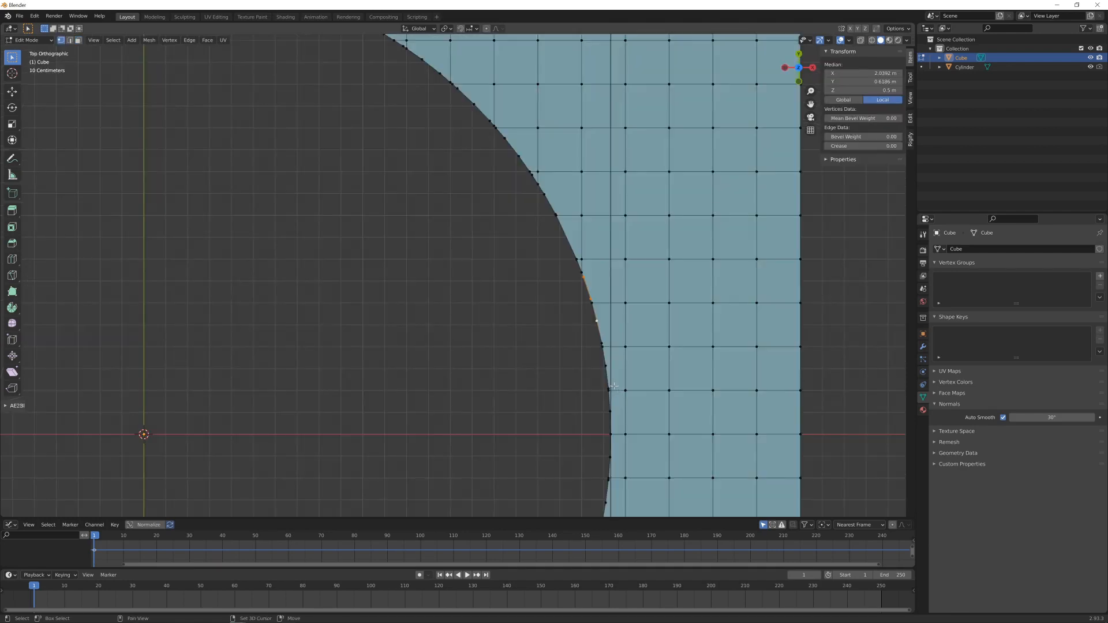
- In top view, select the surplus vertices all around the hole's rim, leaving those where the grid lines meet it, and dissolve them
{"action": "left_click", "coordinate": [603, 353], "text": "shift"}
{"action": "left_click", "coordinate": [602, 344], "text": "shift"}
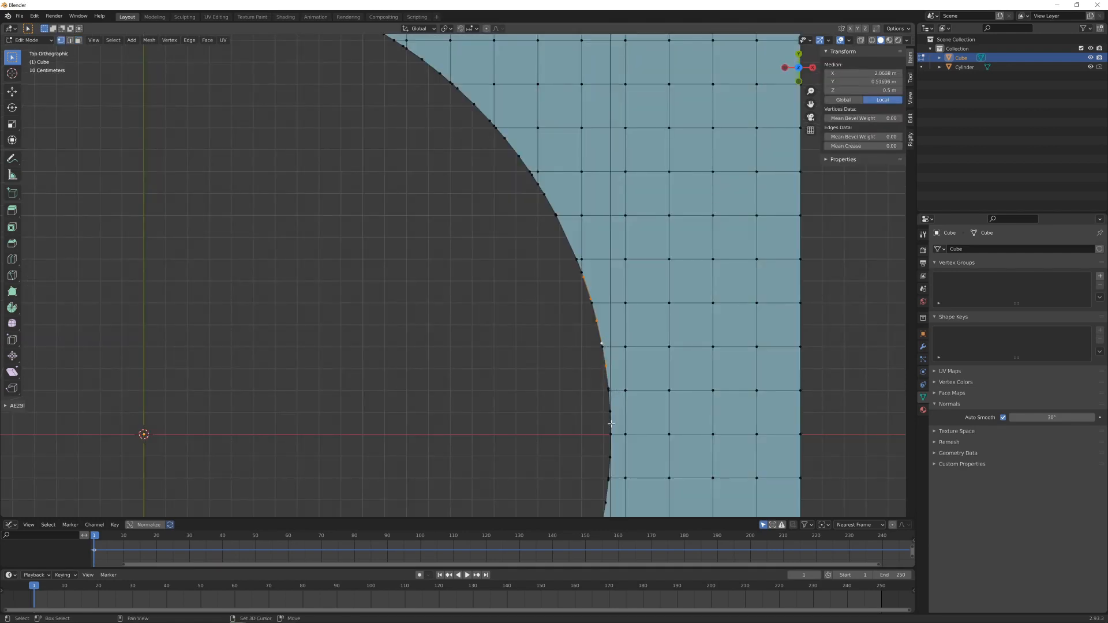
{"action": "left_click", "coordinate": [609, 388], "text": "shift"}
{"action": "middle_click_drag", "start_coordinate": [589, 426], "coordinate": [577, 289], "text": "shift"}
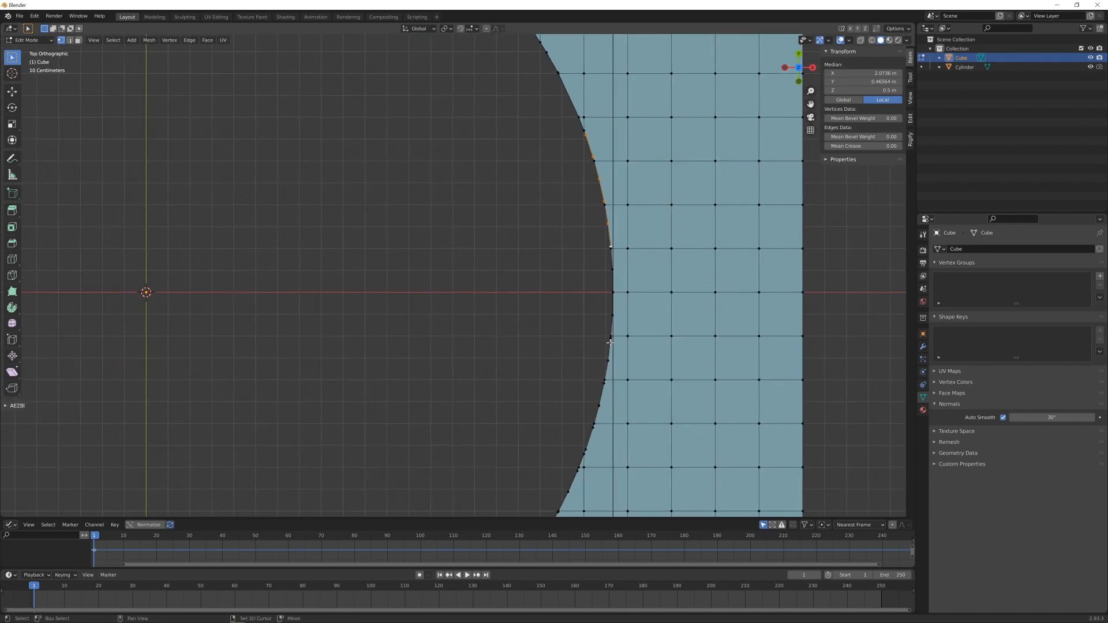
{"action": "left_click", "coordinate": [609, 362], "text": "shift"}
{"action": "left_click", "coordinate": [605, 387], "text": "shift"}
{"action": "left_click", "coordinate": [599, 405], "text": "shift"}
{"action": "left_click", "coordinate": [586, 449], "text": "shift"}
{"action": "left_click", "coordinate": [578, 470], "text": "shift"}
{"action": "middle_click_drag", "start_coordinate": [549, 462], "coordinate": [559, 346], "text": "shift"}
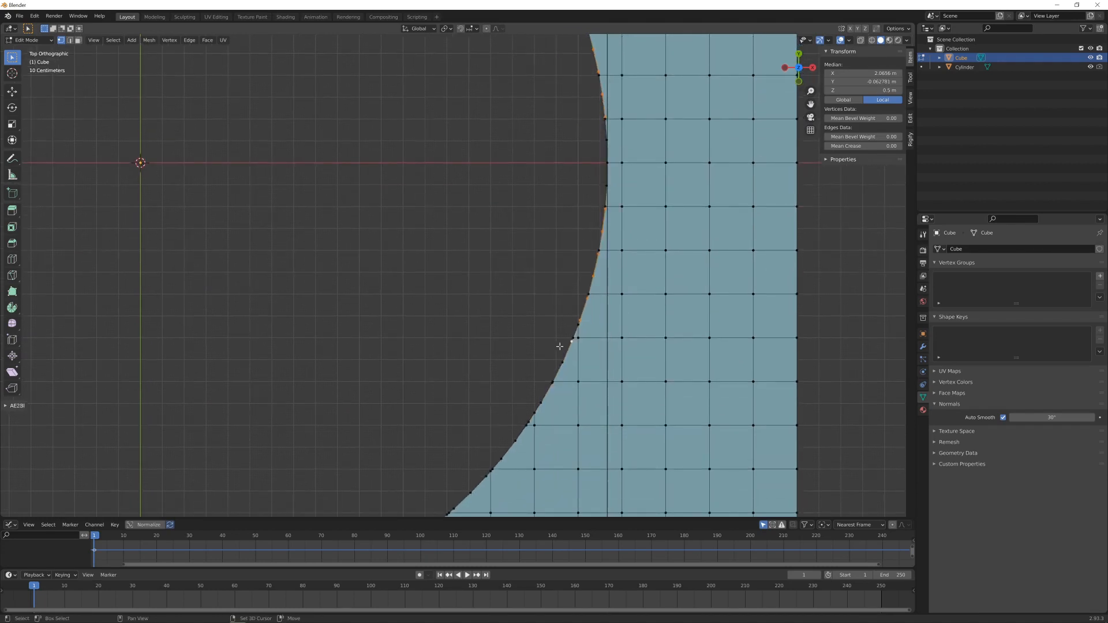
{"action": "left_click", "coordinate": [541, 403], "text": "shift"}
{"action": "left_click", "coordinate": [529, 423], "text": "shift"}
{"action": "left_click", "coordinate": [515, 441], "text": "shift"}
{"action": "left_click", "coordinate": [501, 459], "text": "shift"}
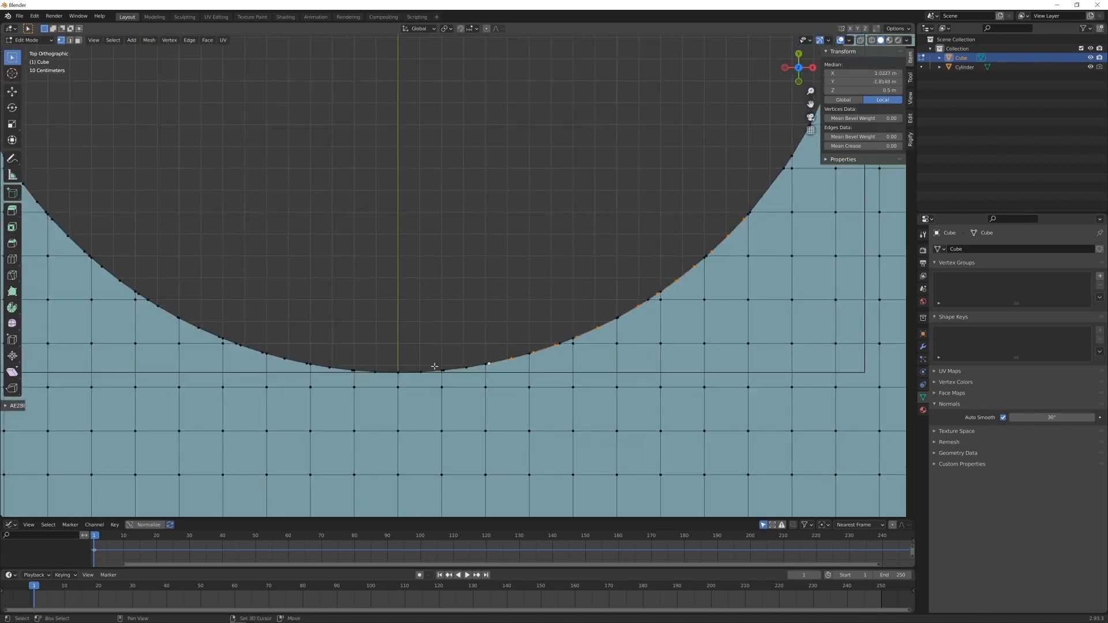
{"action": "left_click", "coordinate": [352, 371], "text": "shift"}
{"action": "left_click", "coordinate": [330, 368], "text": "shift"}
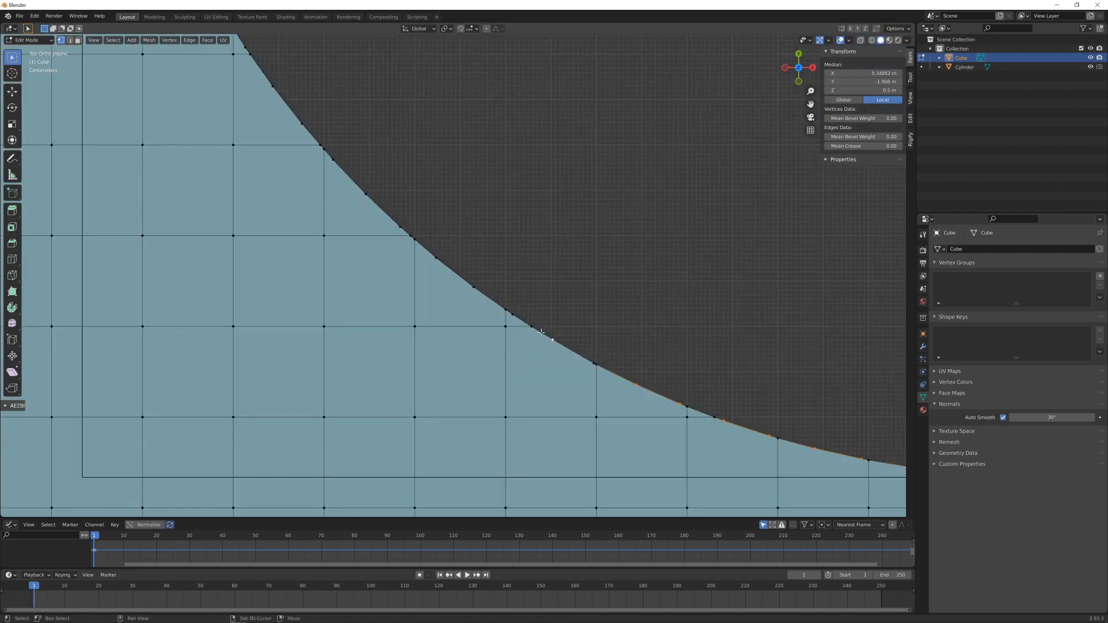
{"action": "left_click", "coordinate": [512, 314], "text": "shift"}
{"action": "middle_click_drag", "start_coordinate": [375, 202], "coordinate": [538, 364], "text": "shift"}
{"action": "left_click", "coordinate": [464, 286], "text": "shift"}
{"action": "middle_click_drag", "start_coordinate": [399, 132], "coordinate": [525, 394], "text": "shift"}
{"action": "middle_click_drag", "start_coordinate": [393, 104], "coordinate": [508, 395], "text": "shift"}
{"action": "left_click", "coordinate": [490, 274], "text": "shift"}
{"action": "middle_click_drag", "start_coordinate": [508, 98], "coordinate": [443, 387], "text": "shift"}
{"action": "left_click", "coordinate": [451, 278], "text": "shift"}
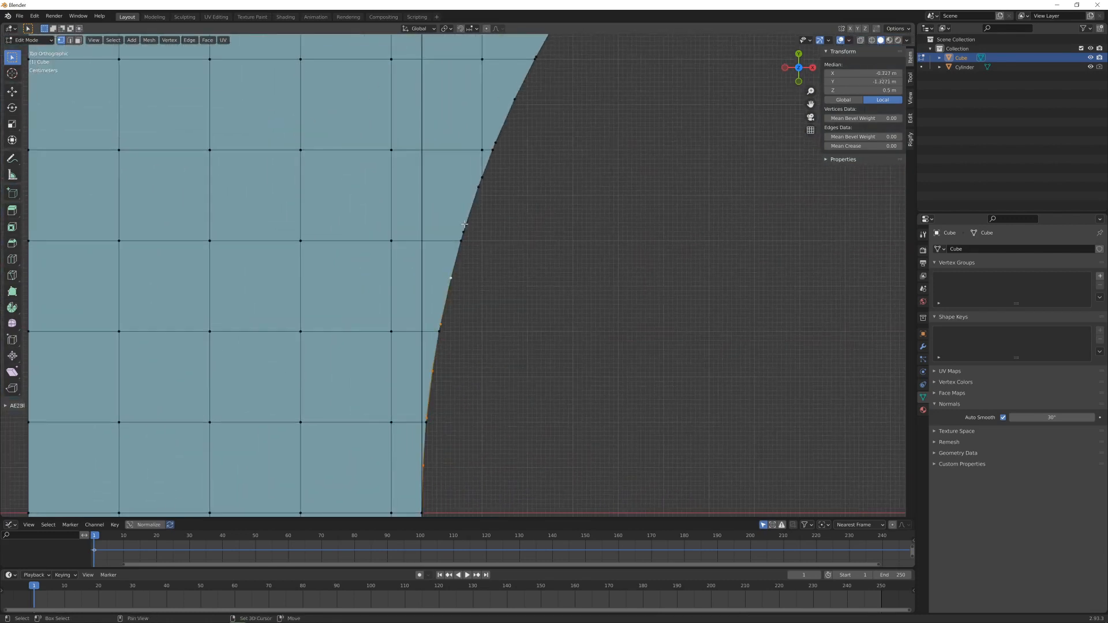
{"action": "left_click", "coordinate": [463, 232], "text": "shift"}
{"action": "middle_click_drag", "start_coordinate": [497, 139], "coordinate": [409, 280], "text": "shift"}
{"action": "left_click", "coordinate": [497, 119], "text": "shift"}
{"action": "middle_click_drag", "start_coordinate": [554, 46], "coordinate": [359, 315], "text": "shift"}
{"action": "left_click", "coordinate": [491, 177], "text": "shift"}
{"action": "middle_click_drag", "start_coordinate": [534, 144], "coordinate": [339, 297], "text": "shift"}
{"action": "middle_click_drag", "start_coordinate": [664, 142], "coordinate": [340, 289], "text": "shift"}
{"action": "left_click", "coordinate": [443, 267], "text": "shift"}
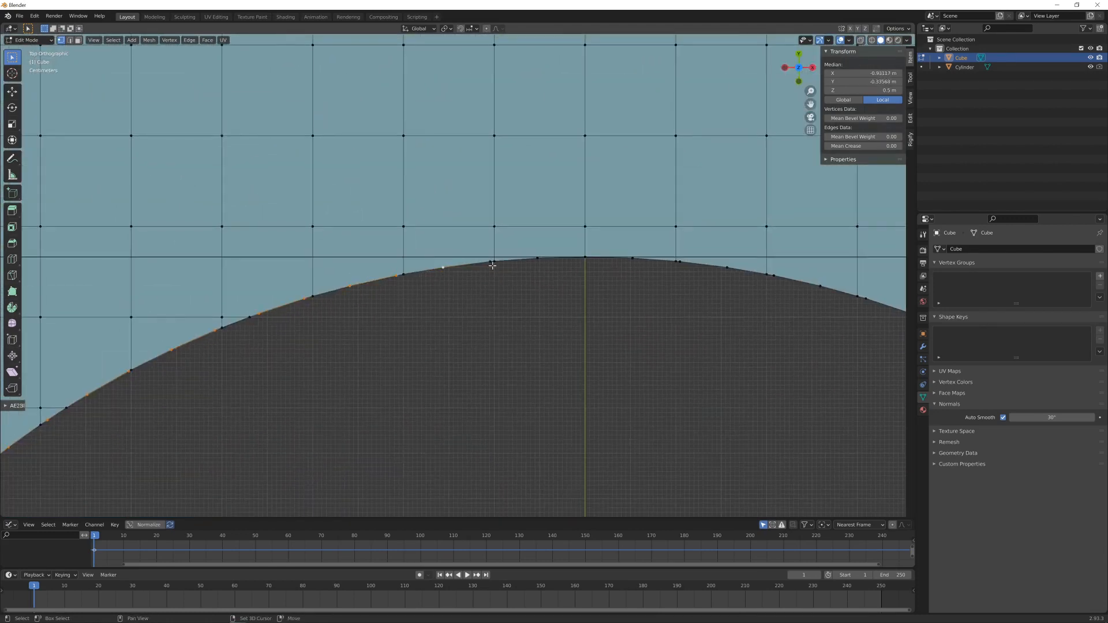
{"action": "left_click", "coordinate": [490, 262], "text": "shift"}
{"action": "left_click", "coordinate": [820, 287], "text": "shift"}
{"action": "middle_click_drag", "start_coordinate": [809, 366], "coordinate": [332, 237], "text": "shift"}
{"action": "left_click", "coordinate": [435, 185], "text": "shift"}
{"action": "left_click", "coordinate": [566, 243], "text": "shift"}
{"action": "middle_click_drag", "start_coordinate": [683, 410], "coordinate": [546, 322], "text": "shift"}
{"action": "left_click", "coordinate": [657, 324], "text": "shift"}
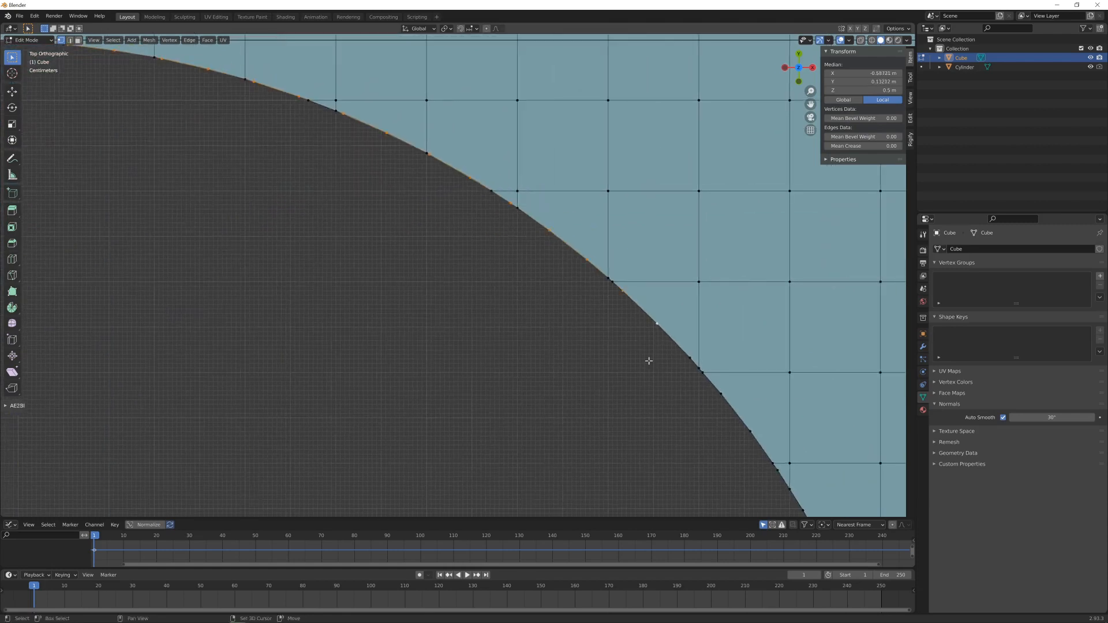
{"action": "middle_click_drag", "start_coordinate": [649, 361], "coordinate": [524, 242], "text": "shift"}
{"action": "left_click", "coordinate": [566, 240], "text": "shift"}
{"action": "left_click", "coordinate": [597, 277], "text": "shift"}
{"action": "left_click", "coordinate": [627, 316], "text": "shift"}
{"action": "left_click", "coordinate": [654, 355], "text": "shift"}
{"action": "left_click", "coordinate": [678, 394], "text": "shift"}
{"action": "middle_click_drag", "start_coordinate": [687, 433], "coordinate": [640, 304], "text": "shift"}
{"action": "middle_click_drag", "start_coordinate": [687, 421], "coordinate": [617, 227], "text": "shift"}
{"action": "middle_click_drag", "start_coordinate": [676, 491], "coordinate": [606, 296], "text": "shift"}
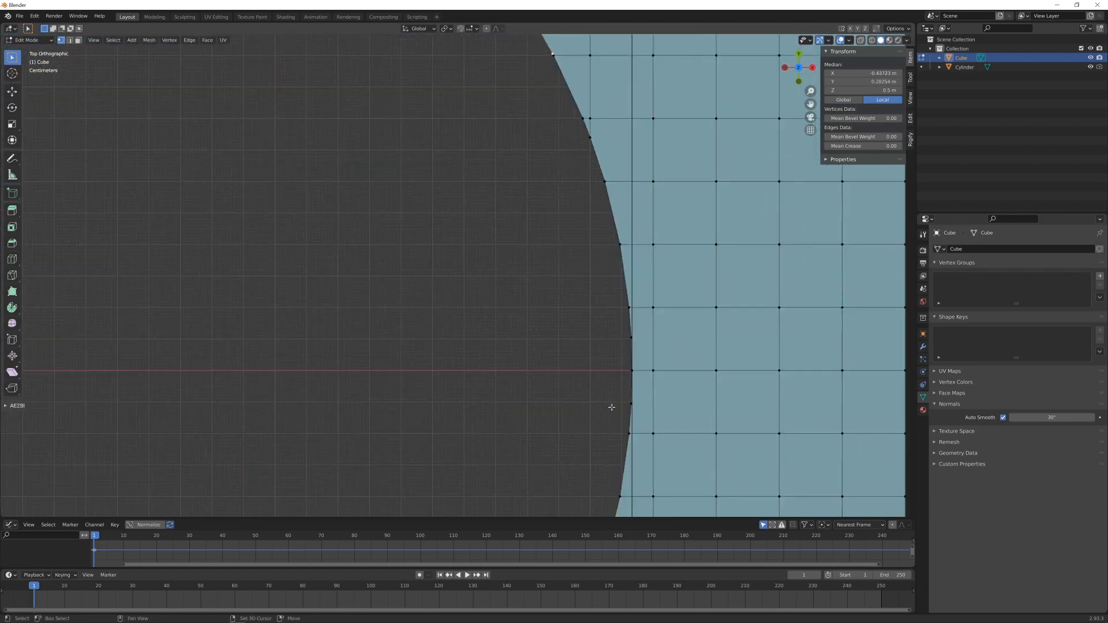
{"action": "left_click", "coordinate": [628, 417], "text": "shift"}
{"action": "middle_click_drag", "start_coordinate": [606, 462], "coordinate": [612, 255], "text": "shift"}
{"action": "middle_click_drag", "start_coordinate": [427, 508], "coordinate": [477, 331], "text": "shift"}
{"action": "left_click", "coordinate": [604, 177], "text": "shift"}
{"action": "scroll", "coordinate": [577, 196], "scroll_direction": "down", "scroll_amount": 9}
{"action": "middle_click_drag", "start_coordinate": [404, 162], "coordinate": [529, 282], "text": "shift"}
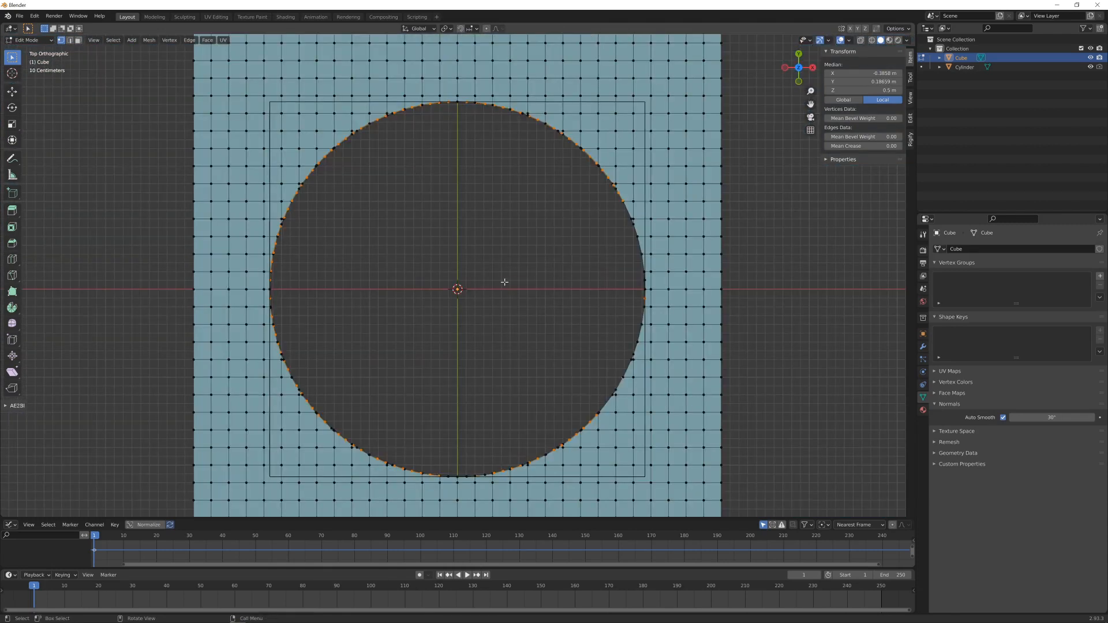
{"action": "key", "text": "x"}
{"action": "left_click", "coordinate": [499, 281]}
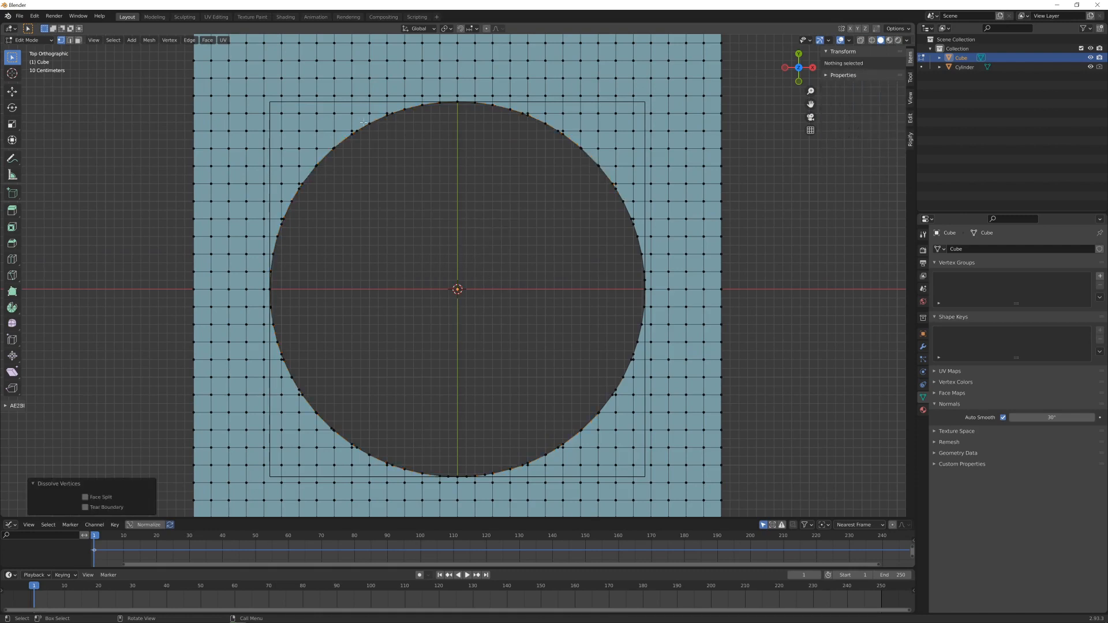
- Select all faces of the flat holed surface and extrude them 1 m straight down in front view
{"action": "middle_click_drag", "start_coordinate": [363, 123], "coordinate": [477, 272]}
{"action": "key", "text": "KP_7"}
{"action": "key", "text": "Tab"}
{"action": "key", "text": "Tab"}
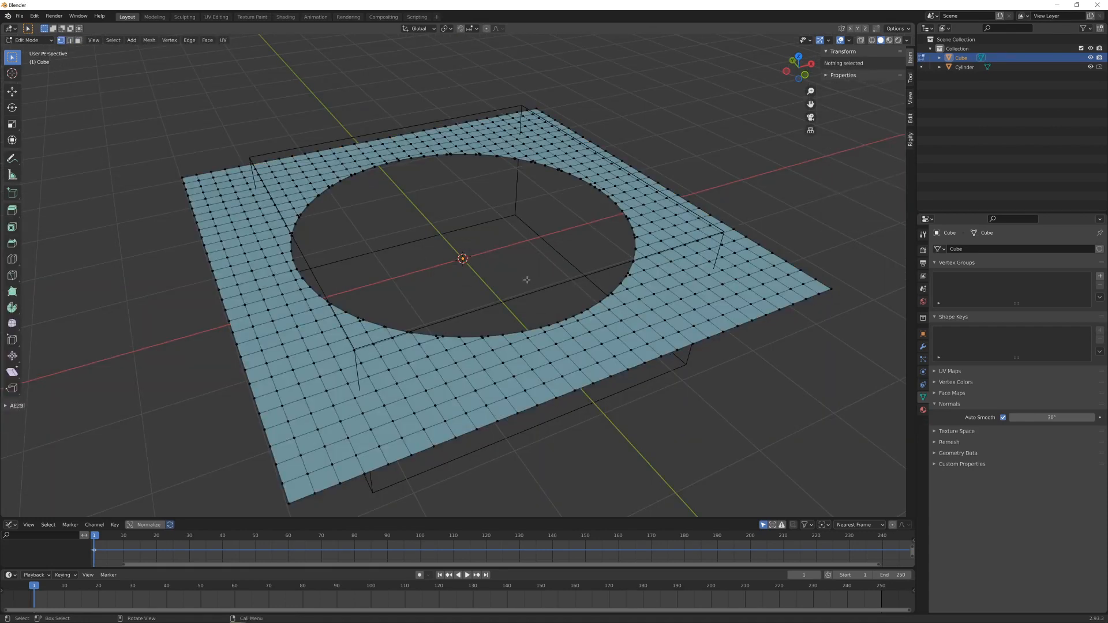
{"action": "key", "text": "3"}
{"action": "key", "text": "a"}
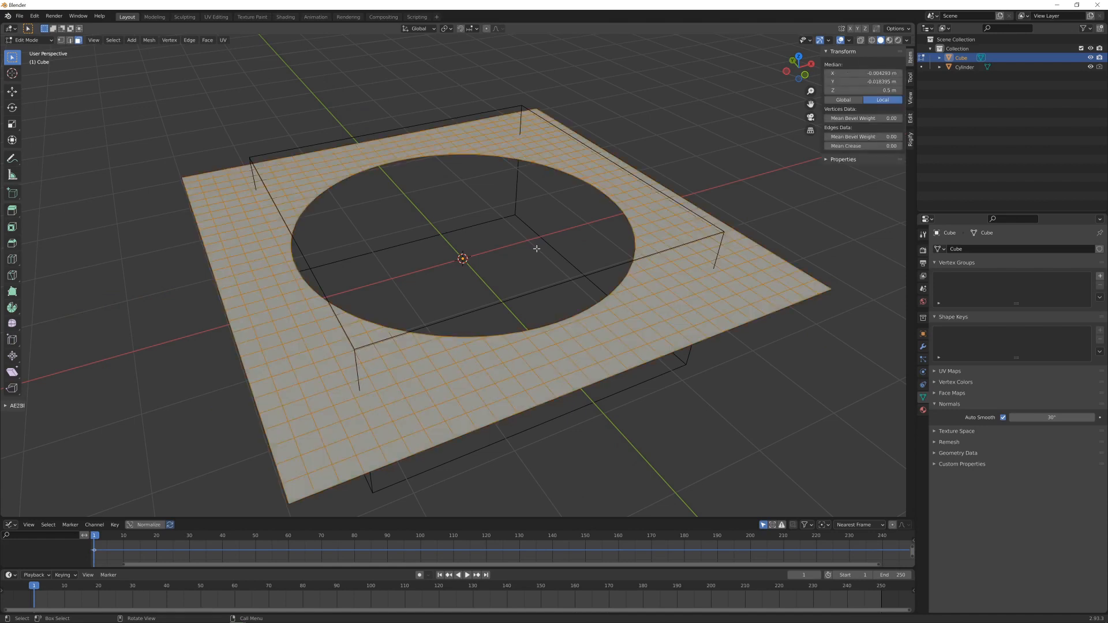
{"action": "key", "text": "KP_1"}
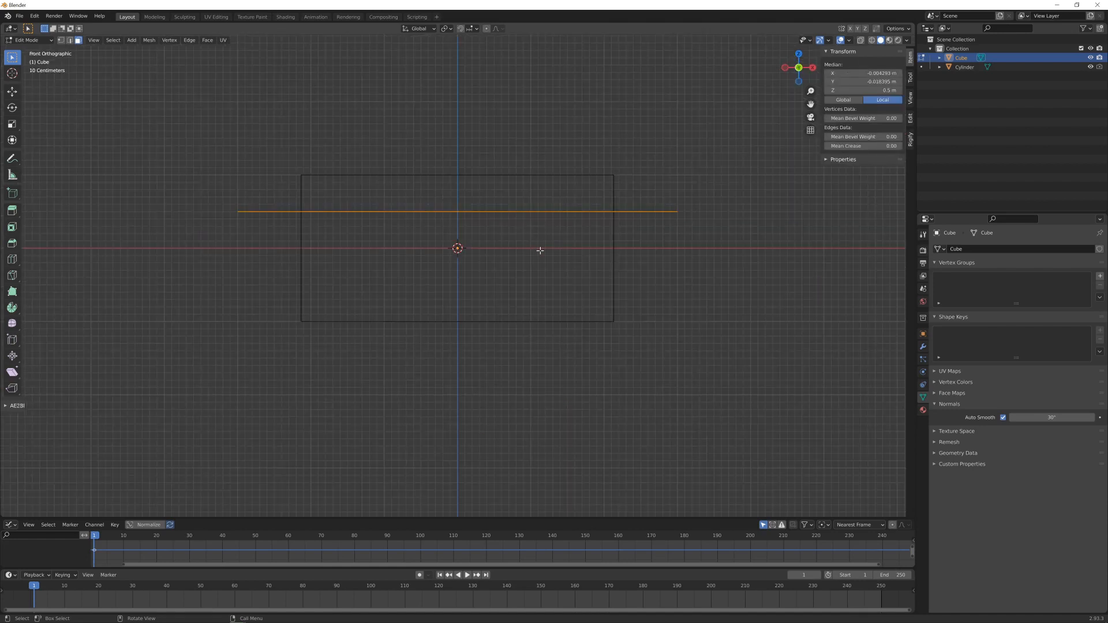
{"action": "key", "text": "e"}
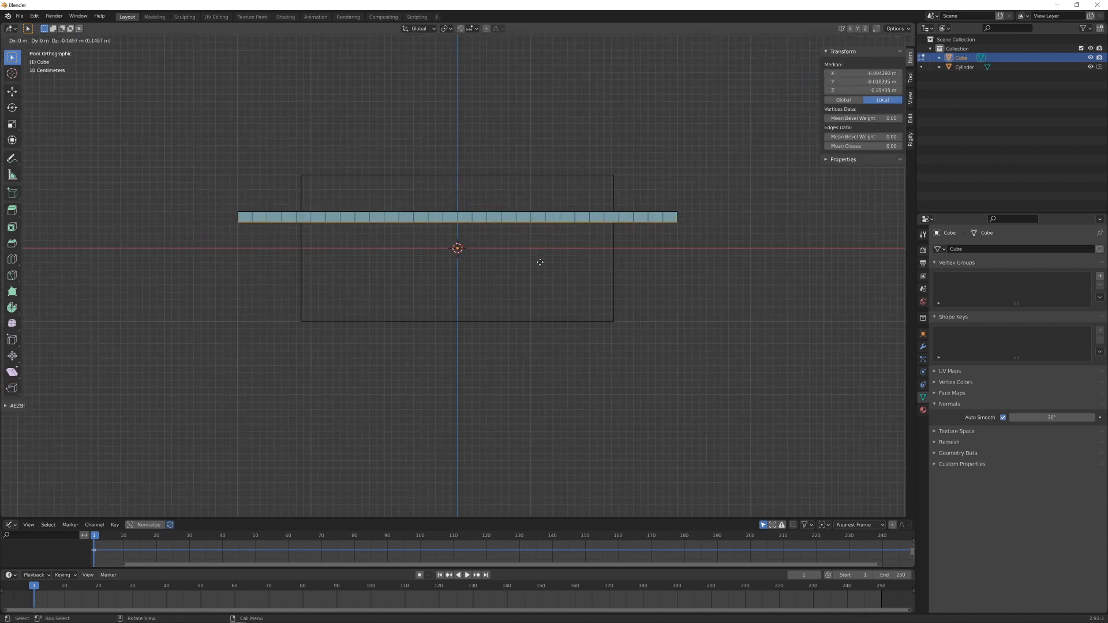
{"action": "left_click", "coordinate": [539, 320], "text": "ctrl"}
- Add four evenly spaced loop cuts around the hole's inner wall without sliding them
{"action": "middle_click_drag", "start_coordinate": [413, 121], "coordinate": [453, 186]}
{"action": "scroll", "coordinate": [450, 183], "scroll_direction": "down", "scroll_amount": 1}
{"action": "scroll", "coordinate": [495, 201], "scroll_direction": "up", "scroll_amount": 2}
{"action": "middle_click_drag", "start_coordinate": [453, 185], "coordinate": [475, 203]}
{"action": "scroll", "coordinate": [473, 204], "scroll_direction": "down", "scroll_amount": 2}
{"action": "scroll", "coordinate": [473, 204], "scroll_direction": "up", "scroll_amount": 2}
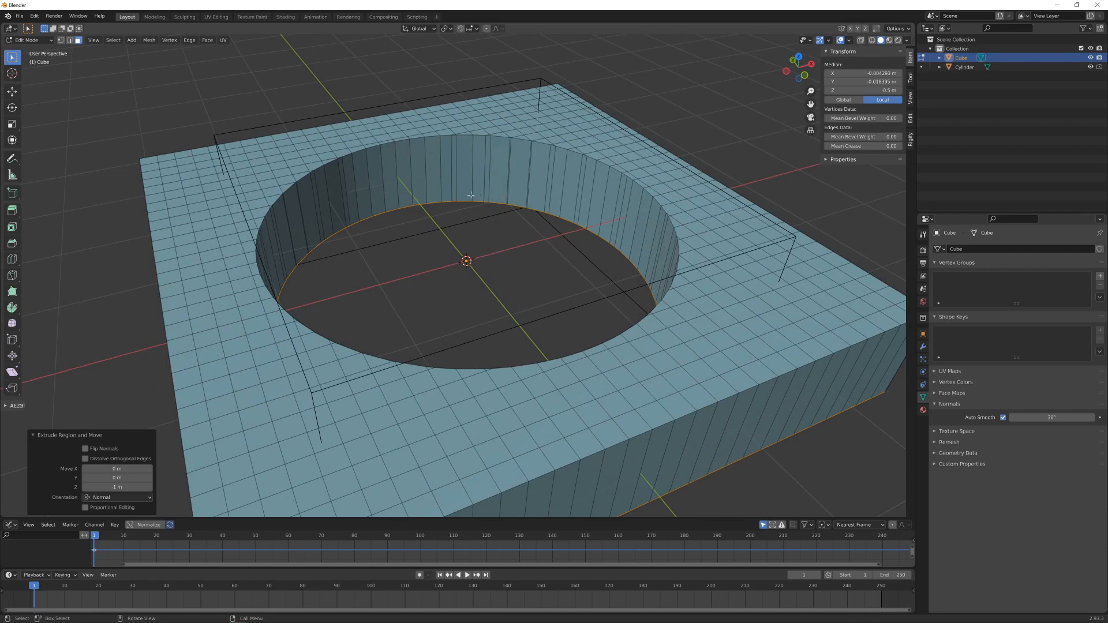
{"action": "key", "text": "ctrl+r"}
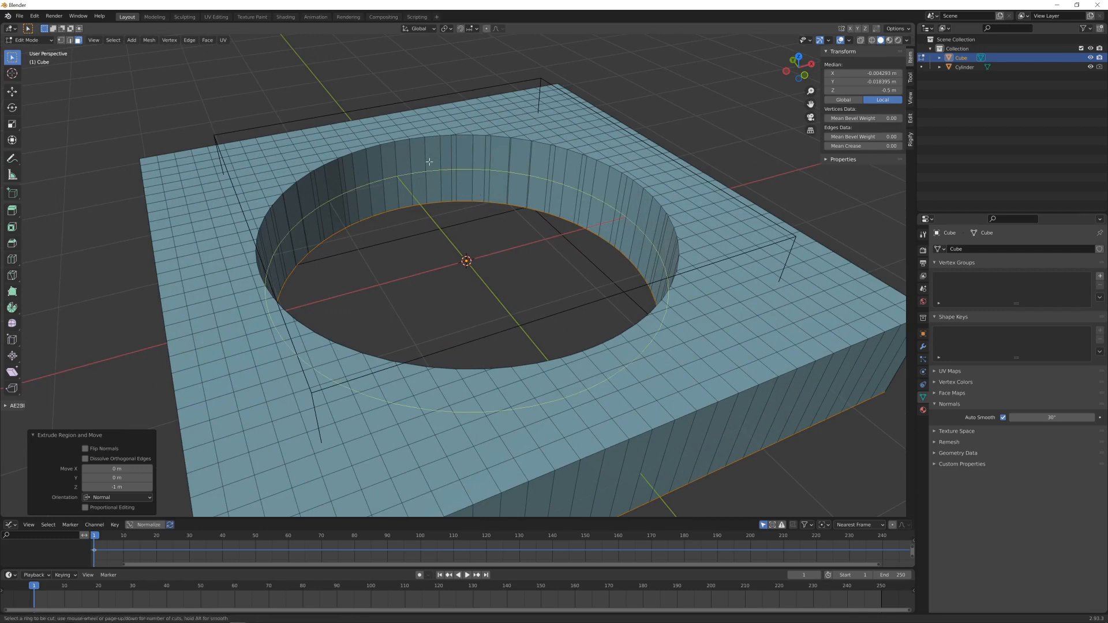
{"action": "scroll", "coordinate": [429, 162], "scroll_direction": "up", "scroll_amount": 2}
{"action": "scroll", "coordinate": [430, 162], "scroll_direction": "up", "scroll_amount": 1}
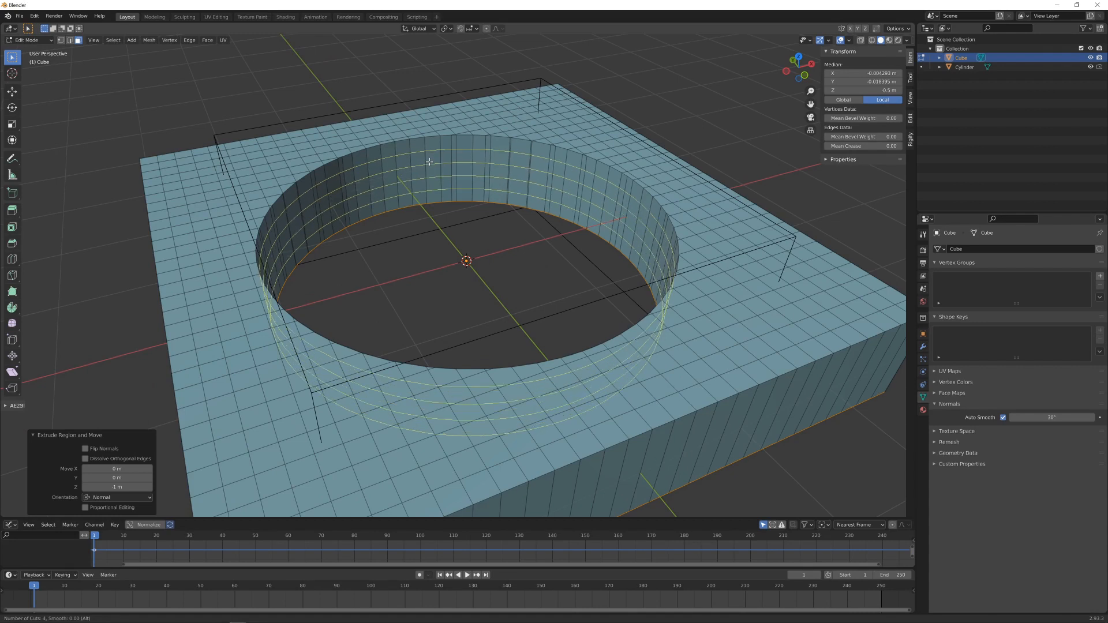
{"action": "left_click", "coordinate": [430, 161]}
{"action": "right_click", "coordinate": [429, 161]}
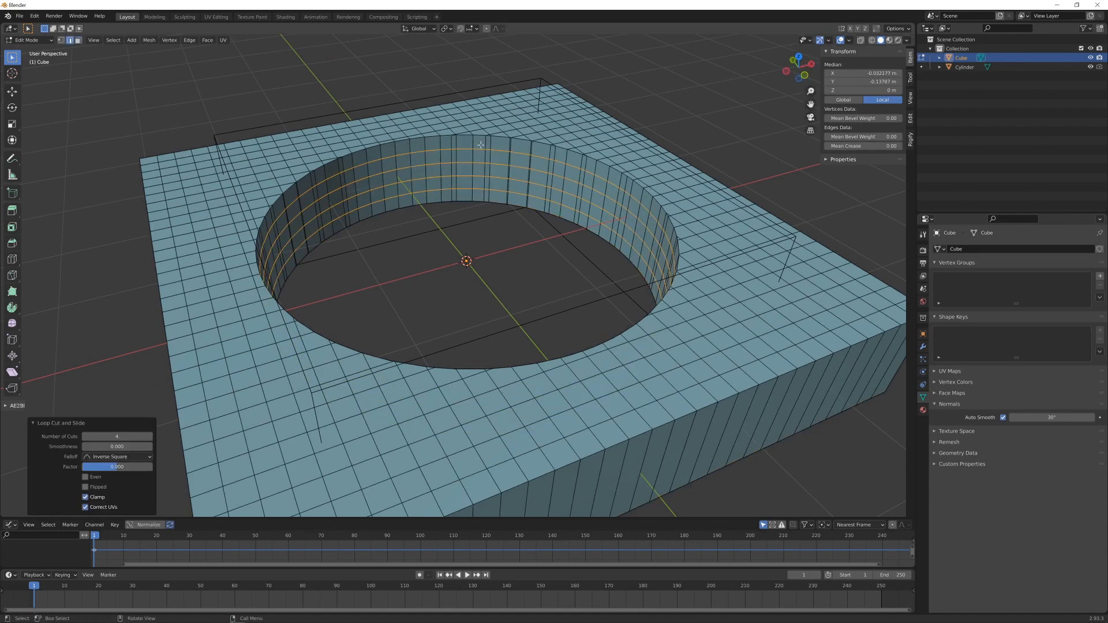
- Return to Object Mode and apply Shade Smooth to the slab
{"action": "scroll", "coordinate": [578, 156], "scroll_direction": "up", "scroll_amount": 4}
{"action": "scroll", "coordinate": [516, 207], "scroll_direction": "down", "scroll_amount": 2}
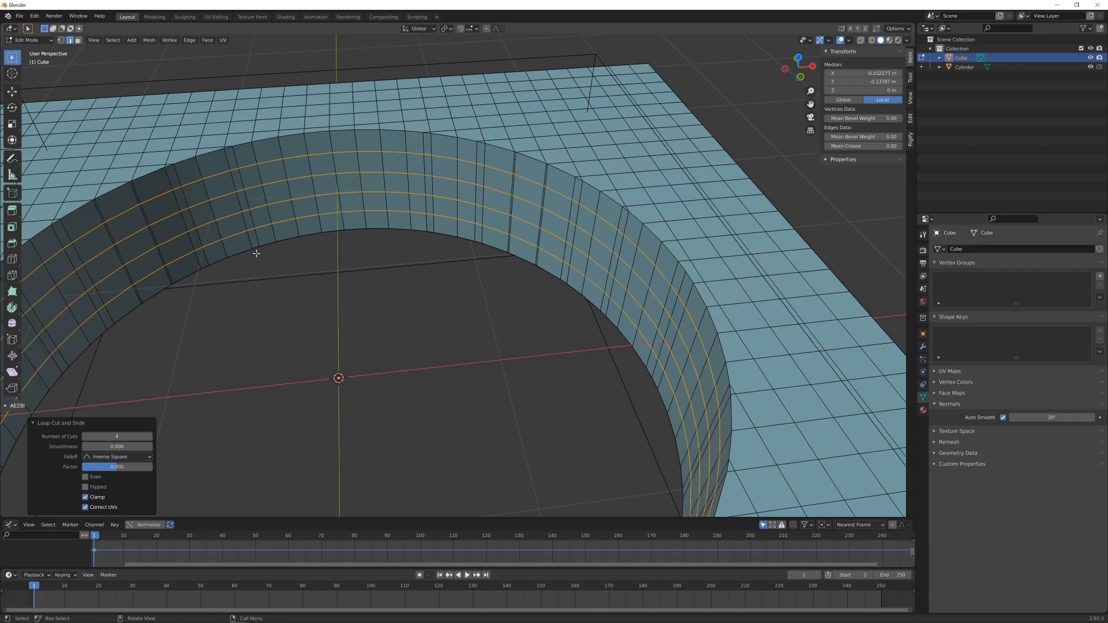
{"action": "scroll", "coordinate": [257, 253], "scroll_direction": "down", "scroll_amount": 4}
{"action": "middle_click_drag", "start_coordinate": [425, 270], "coordinate": [438, 203], "text": "shift"}
{"action": "scroll", "coordinate": [442, 230], "scroll_direction": "down", "scroll_amount": 1}
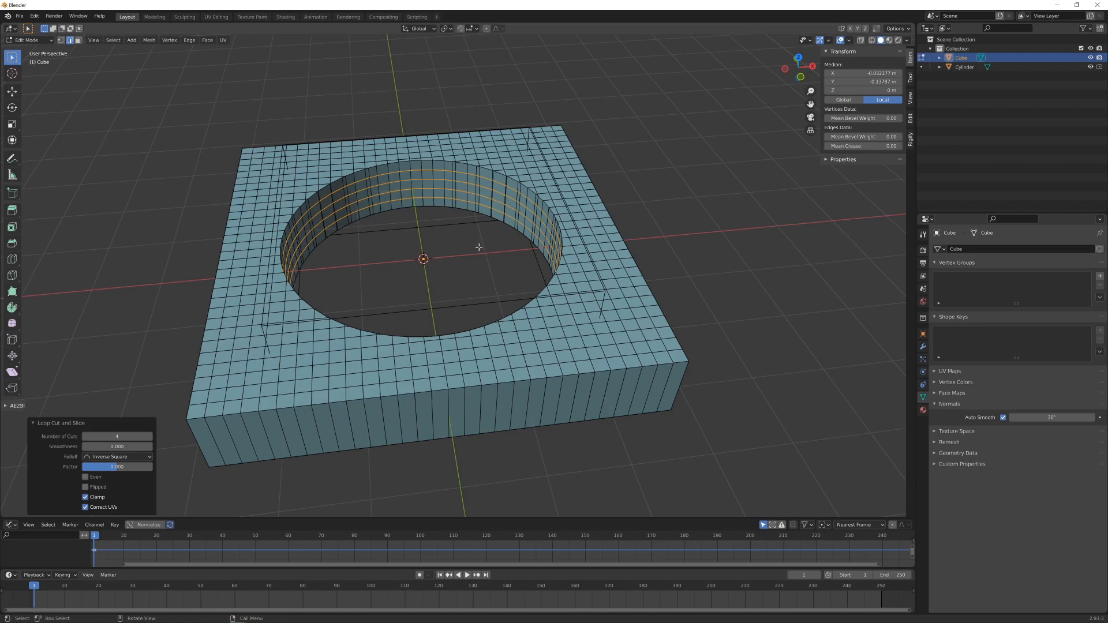
{"action": "scroll", "coordinate": [427, 279], "scroll_direction": "down", "scroll_amount": 1}
{"action": "key", "text": "Tab"}
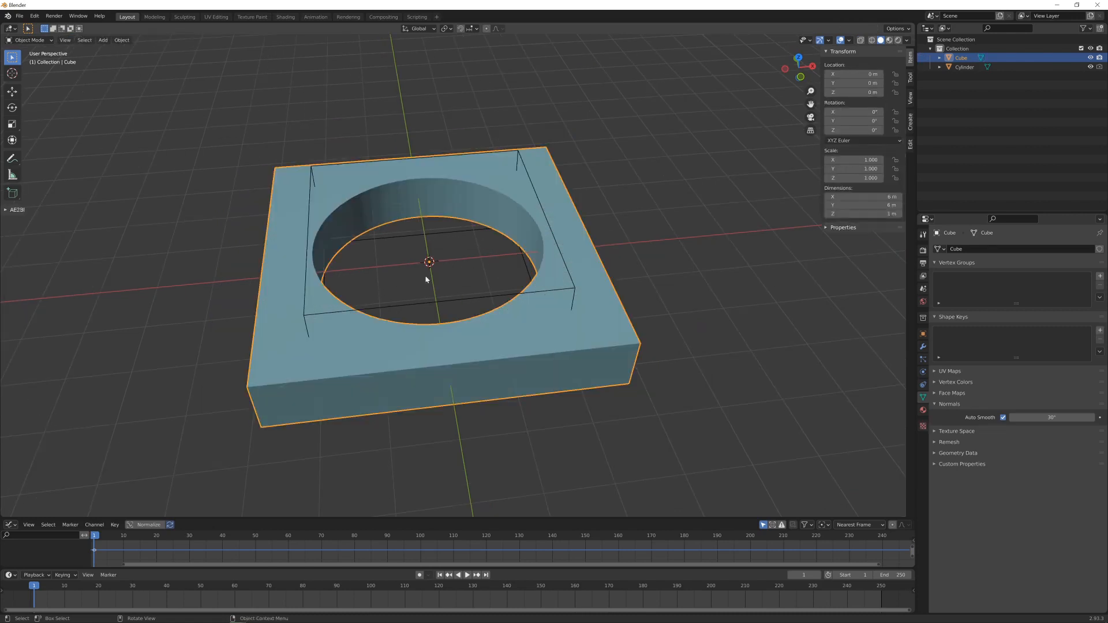
{"action": "right_click", "coordinate": [490, 198]}
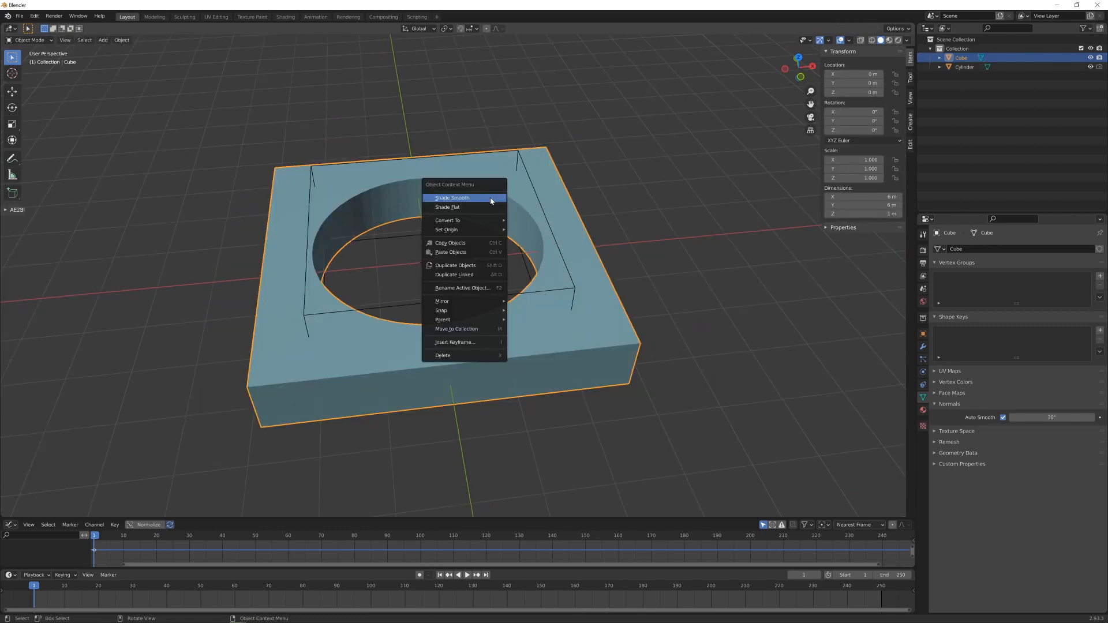
{"action": "left_click", "coordinate": [491, 199]}
- Examine the shading of the slab's outer sides and the hole's inner wall from several angles
{"action": "middle_click_drag", "start_coordinate": [491, 199], "coordinate": [542, 231]}
{"action": "scroll", "coordinate": [491, 239], "scroll_direction": "up", "scroll_amount": 2}
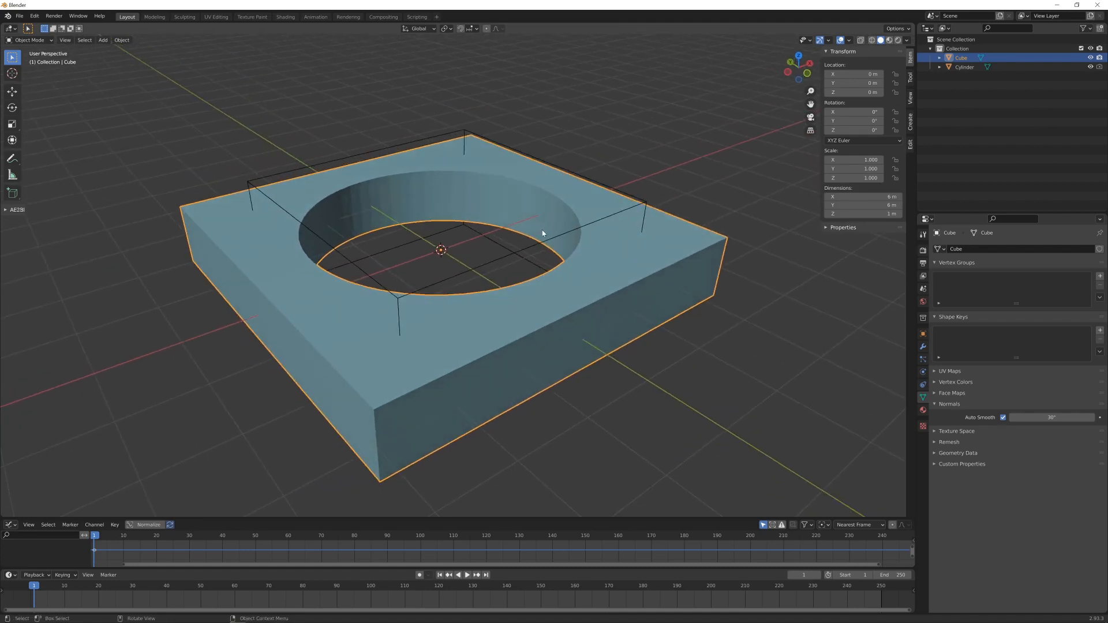
{"action": "scroll", "coordinate": [536, 236], "scroll_direction": "down", "scroll_amount": 2}
{"action": "scroll", "coordinate": [537, 240], "scroll_direction": "up", "scroll_amount": 3}
{"action": "scroll", "coordinate": [582, 268], "scroll_direction": "down", "scroll_amount": 1}
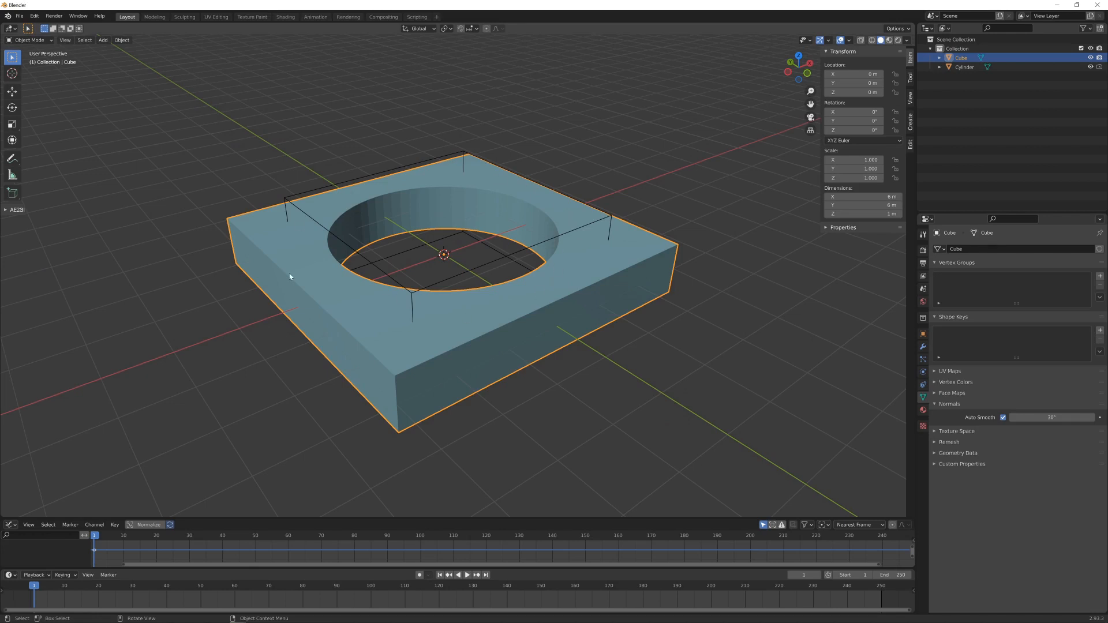
{"action": "scroll", "coordinate": [468, 292], "scroll_direction": "up", "scroll_amount": 1}
{"action": "scroll", "coordinate": [466, 290], "scroll_direction": "down", "scroll_amount": 1}
{"action": "scroll", "coordinate": [490, 294], "scroll_direction": "up", "scroll_amount": 1}
{"action": "scroll", "coordinate": [562, 286], "scroll_direction": "down", "scroll_amount": 2}
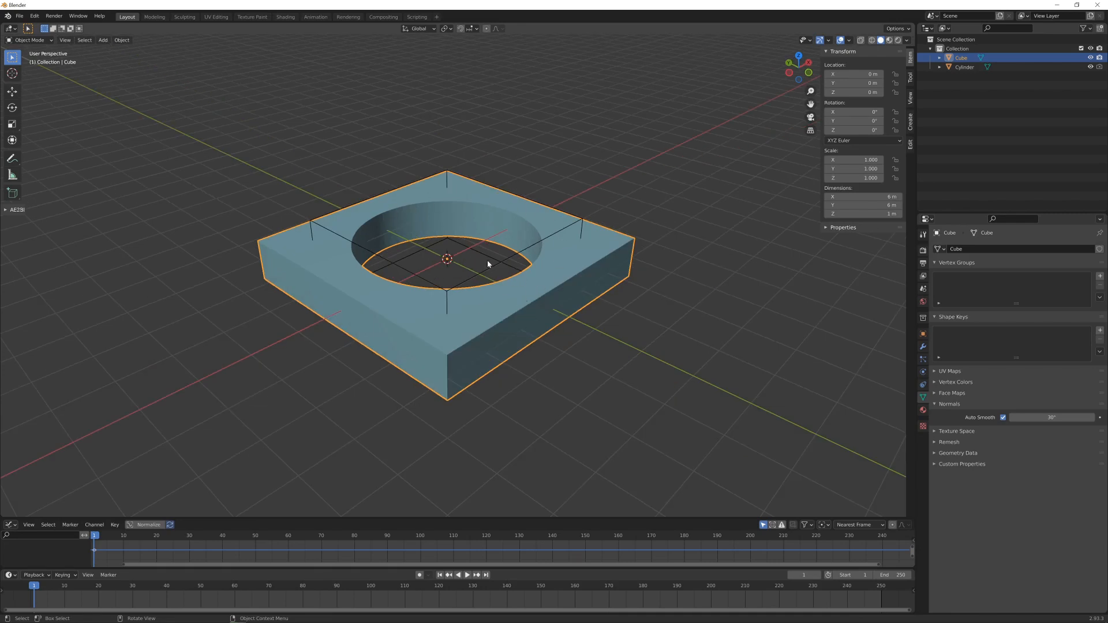
{"action": "right_click", "coordinate": [508, 226]}
{"action": "mouse_move", "coordinate": [529, 273]}
{"action": "middle_mouse_down"}
{"action": "mouse_move", "coordinate": [547, 276]}
{"action": "mouse_move", "coordinate": [508, 271]}
{"action": "middle_mouse_up"}
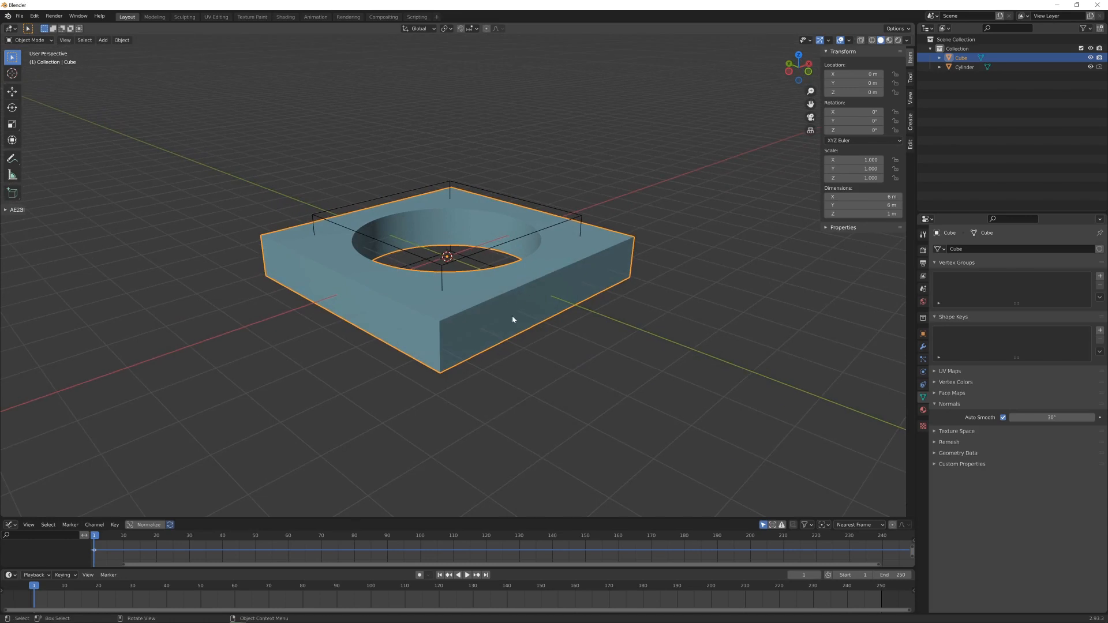
- Enter Edit Mode with face selection, try selecting the row of faces along one outer side of the slab, and clear the selection
{"action": "key", "text": "Tab"}
{"action": "key", "text": "3"}
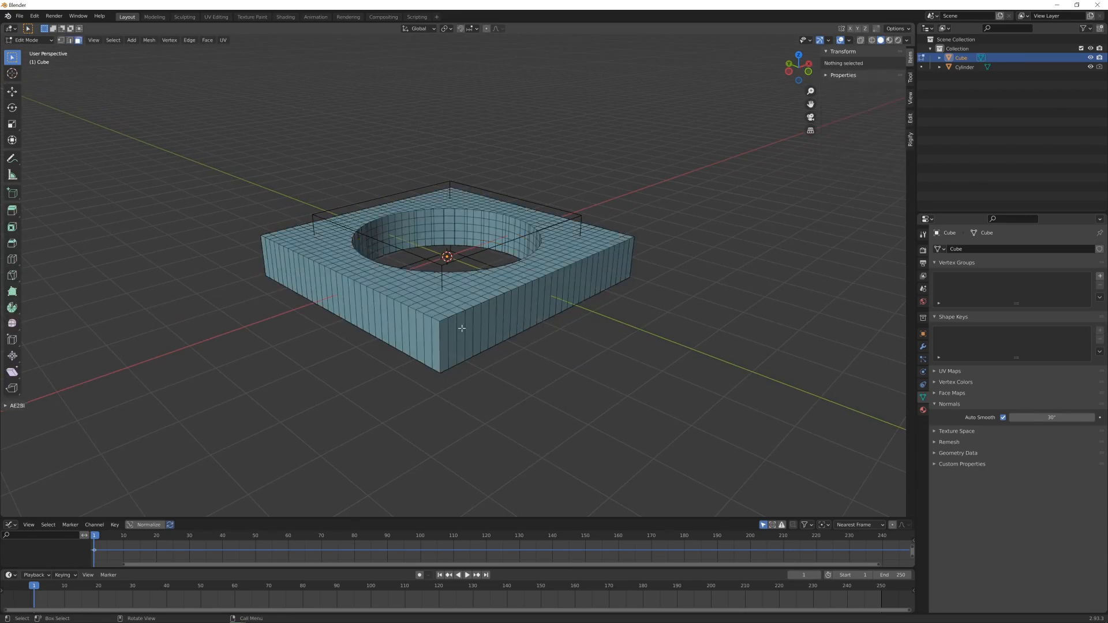
{"action": "left_click", "coordinate": [447, 338], "text": "alt"}
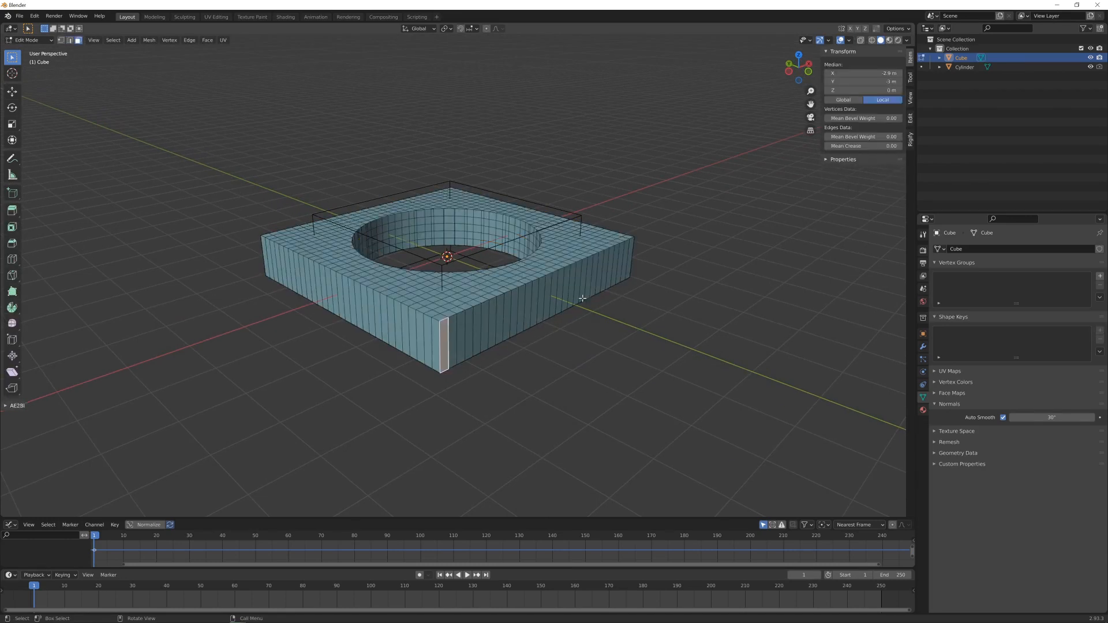
{"action": "left_click", "coordinate": [629, 254], "text": "ctrl"}
{"action": "middle_click_drag", "start_coordinate": [629, 254], "coordinate": [463, 355]}
{"action": "key", "text": "a"}
{"action": "key", "text": "alt+a"}
- Select every face on the slab's two opposite outer sides that the X axis passes through
{"action": "left_click", "coordinate": [464, 360]}
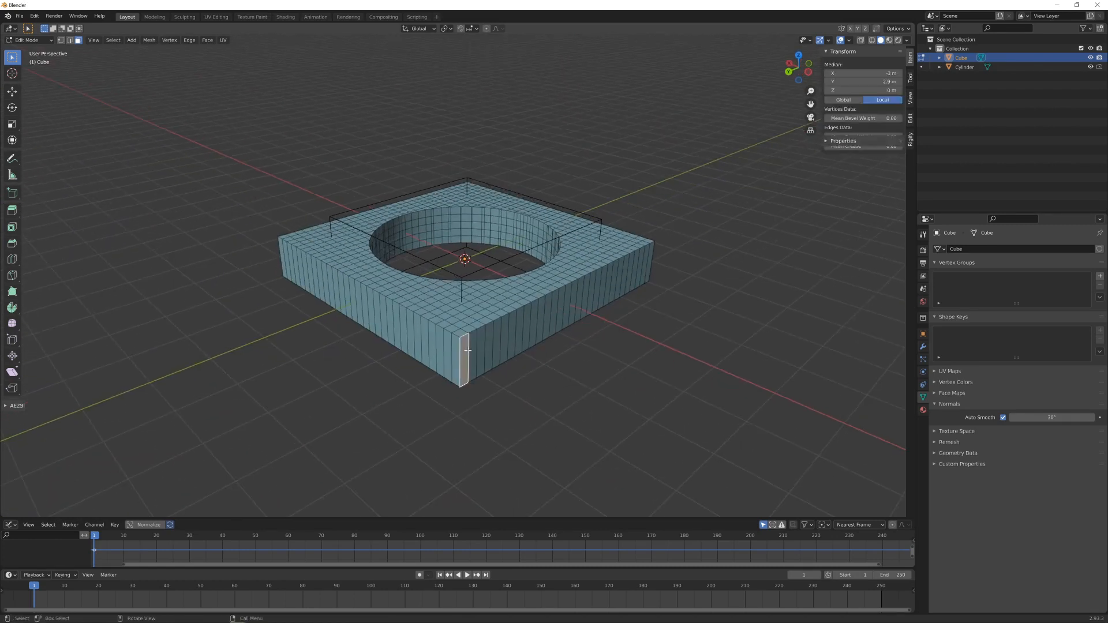
{"action": "left_click", "coordinate": [651, 254], "text": "shift"}
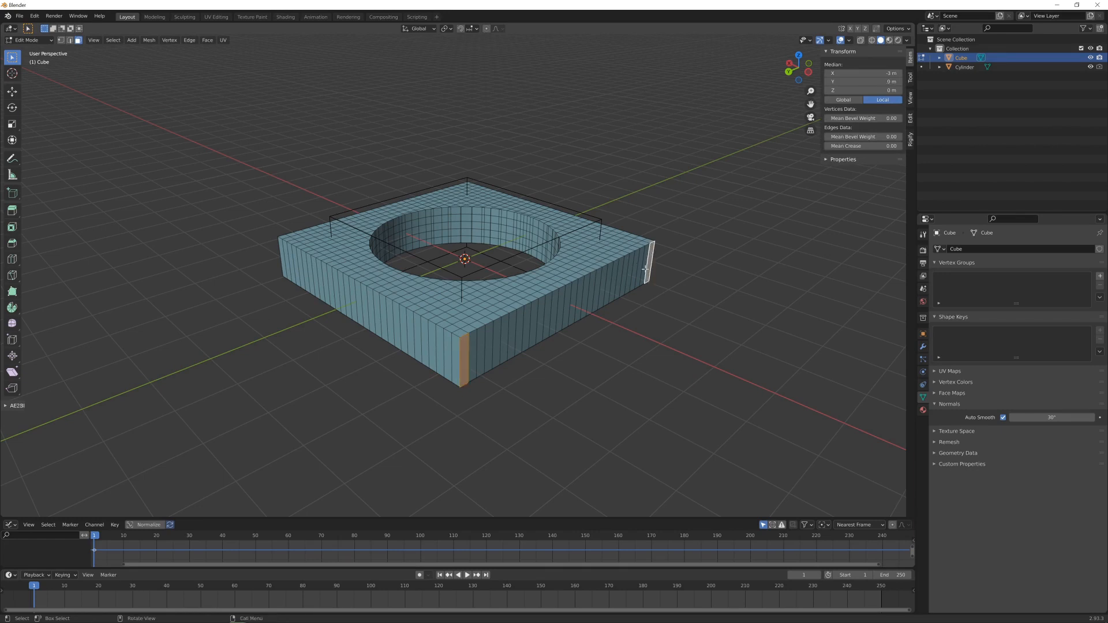
{"action": "left_click", "coordinate": [651, 258]}
{"action": "left_click", "coordinate": [471, 355], "text": "ctrl"}
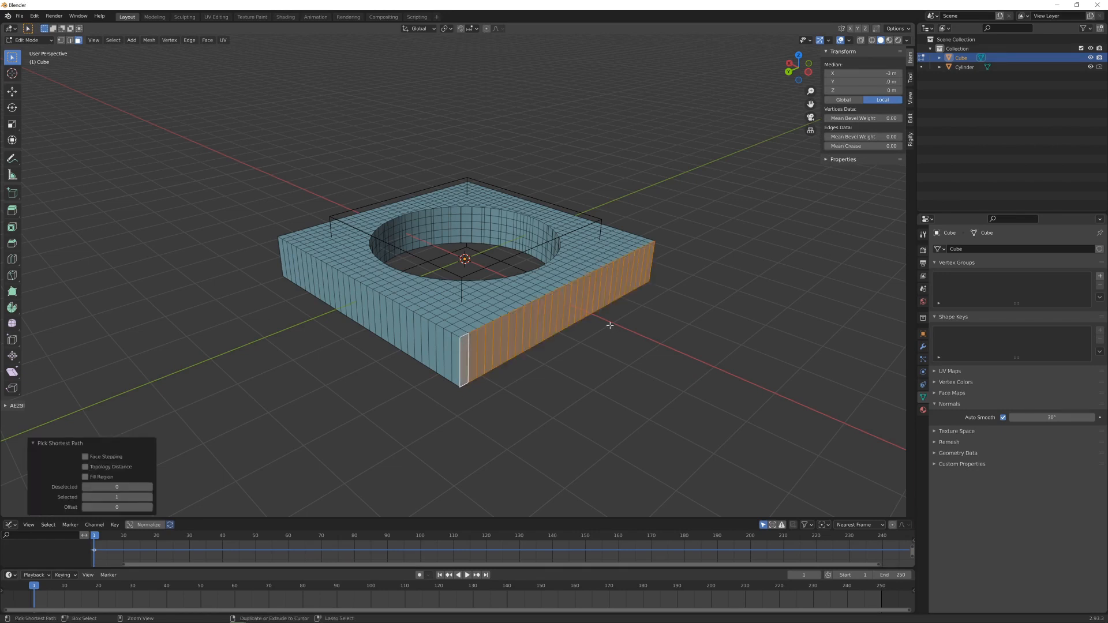
{"action": "middle_click_drag", "start_coordinate": [471, 355], "coordinate": [444, 285]}
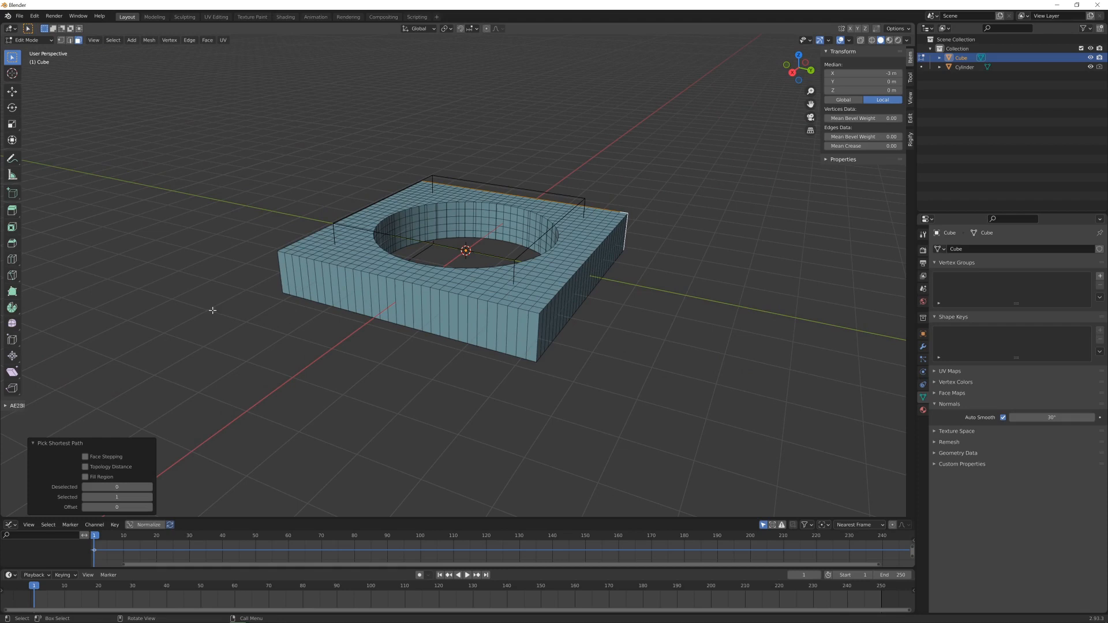
{"action": "left_click", "coordinate": [281, 270]}
{"action": "left_click", "coordinate": [532, 337], "text": "ctrl"}
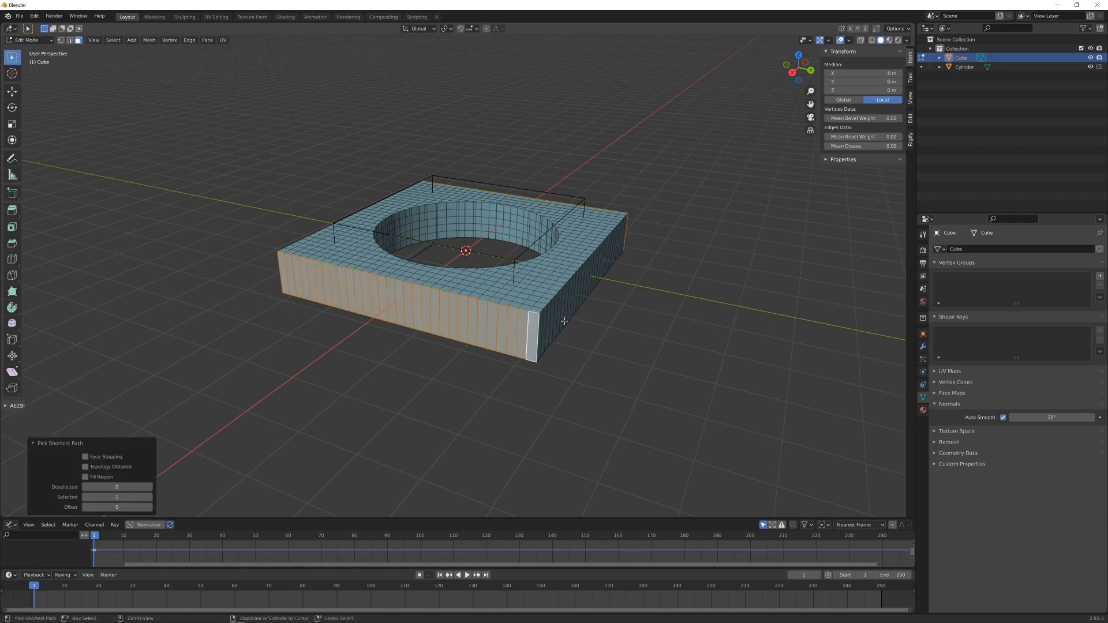
{"action": "middle_click_drag", "start_coordinate": [564, 320], "coordinate": [399, 296]}
{"action": "middle_click_drag", "start_coordinate": [523, 295], "coordinate": [303, 238]}
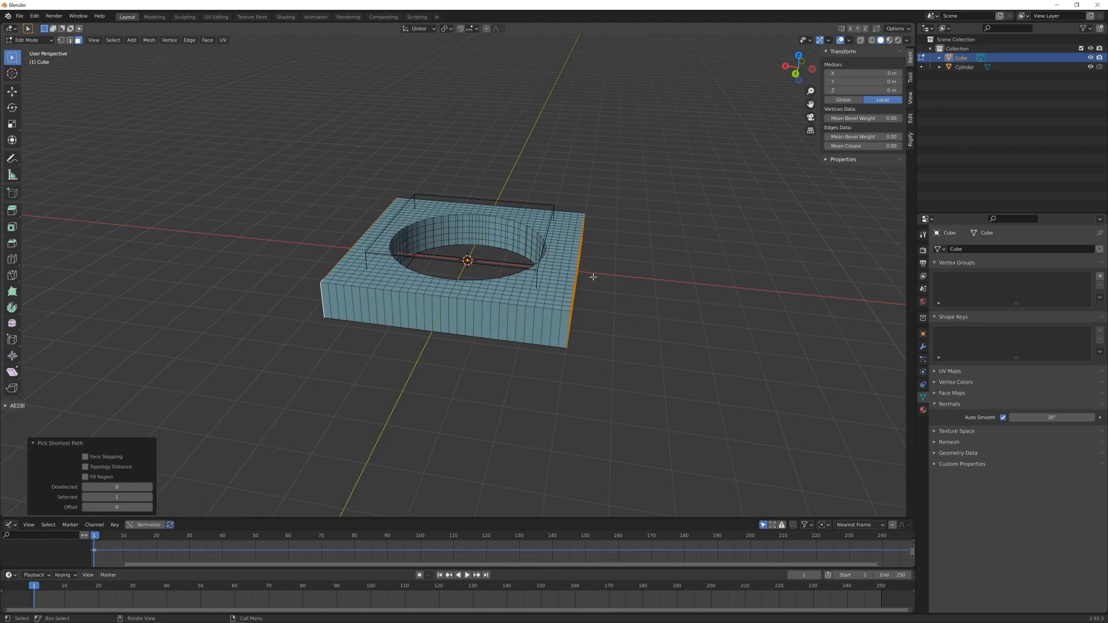
{"action": "middle_click_drag", "start_coordinate": [356, 304], "coordinate": [532, 319]}
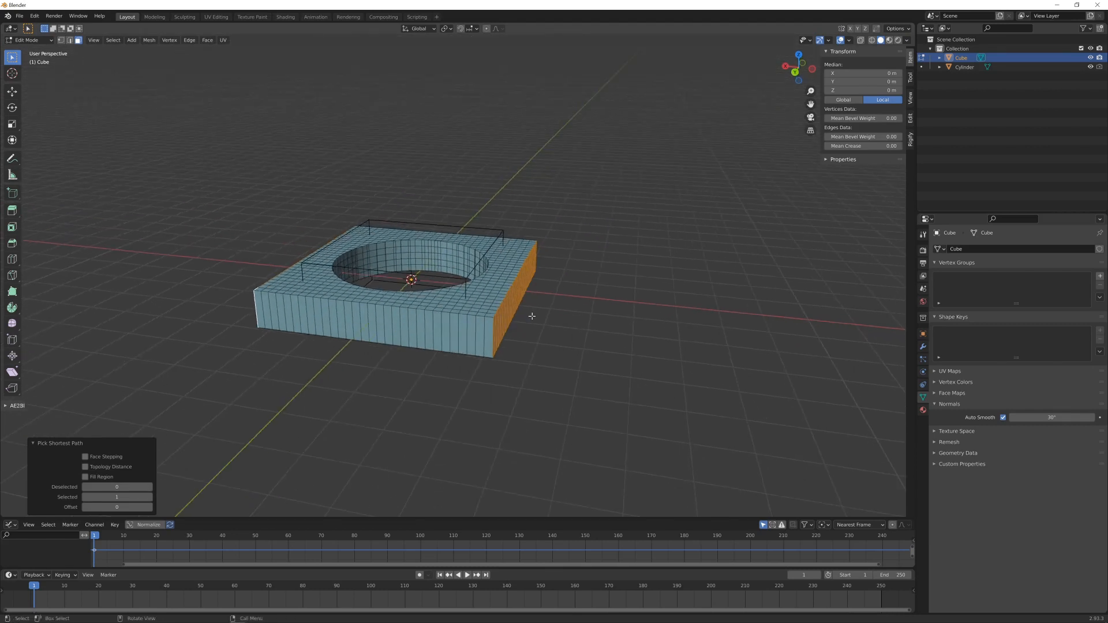
- Delete the selected faces on the slab's two opposite outer sides
{"action": "key", "text": "x"}
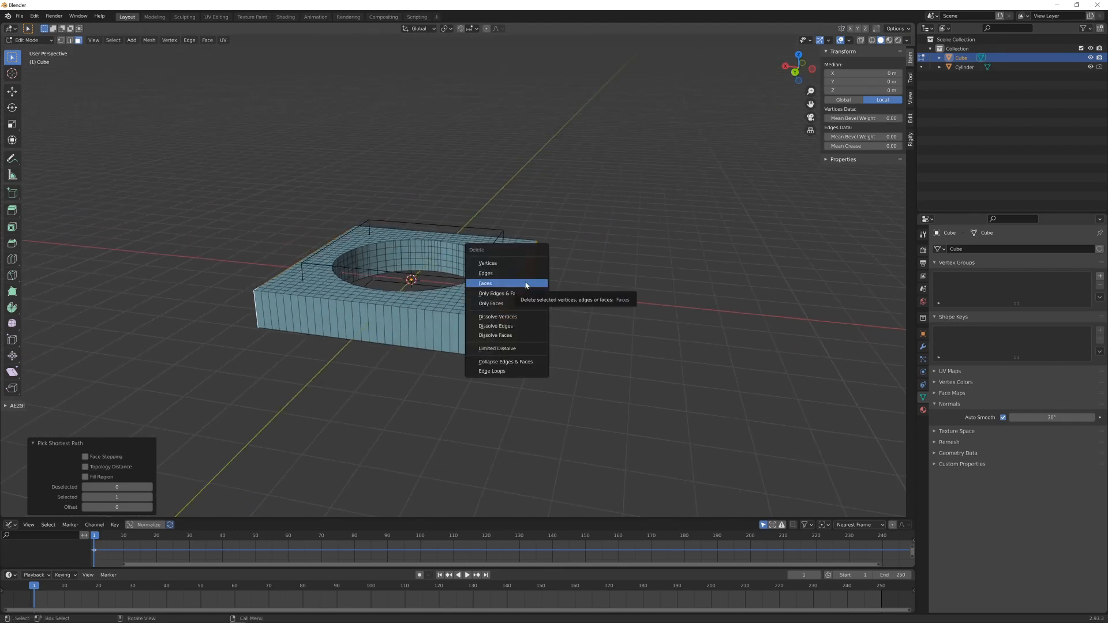
{"action": "left_click", "coordinate": [525, 284]}
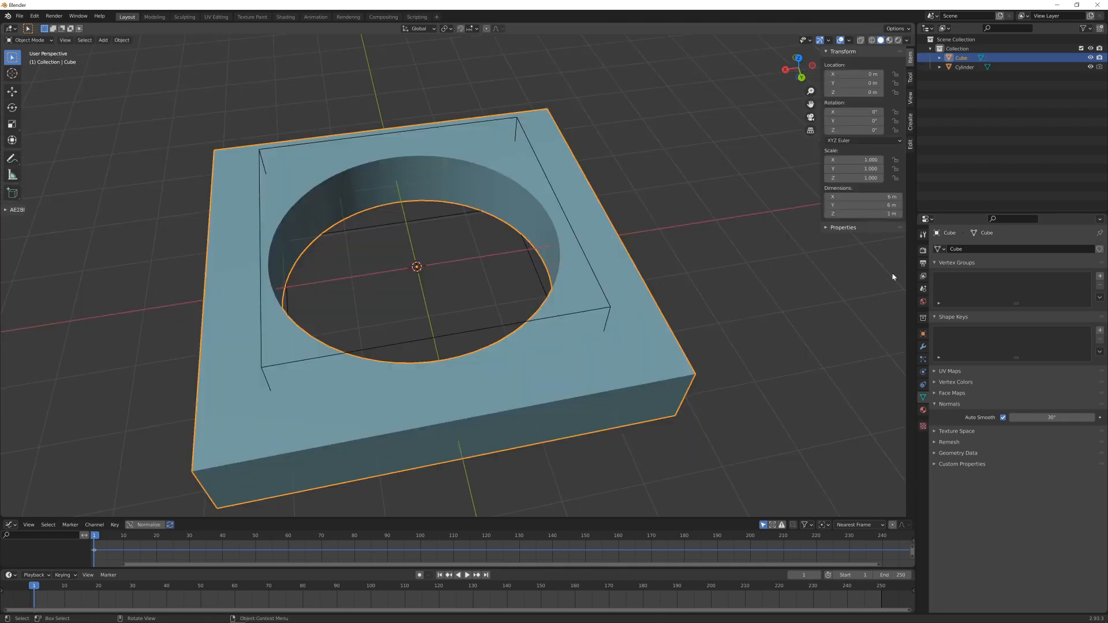
- Add a Bevel modifier to the slab with a 0.02 m amount and 4 segments, and disable Clamp Overlap
{"action": "left_click", "coordinate": [923, 347]}
{"action": "left_click", "coordinate": [969, 249]}
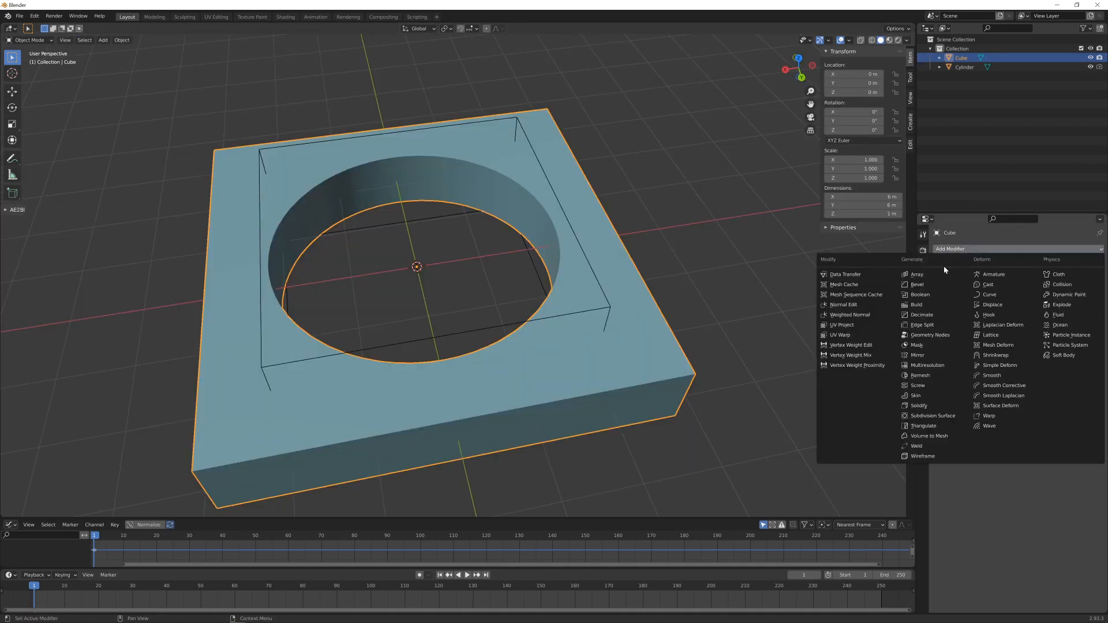
{"action": "left_click", "coordinate": [917, 284]}
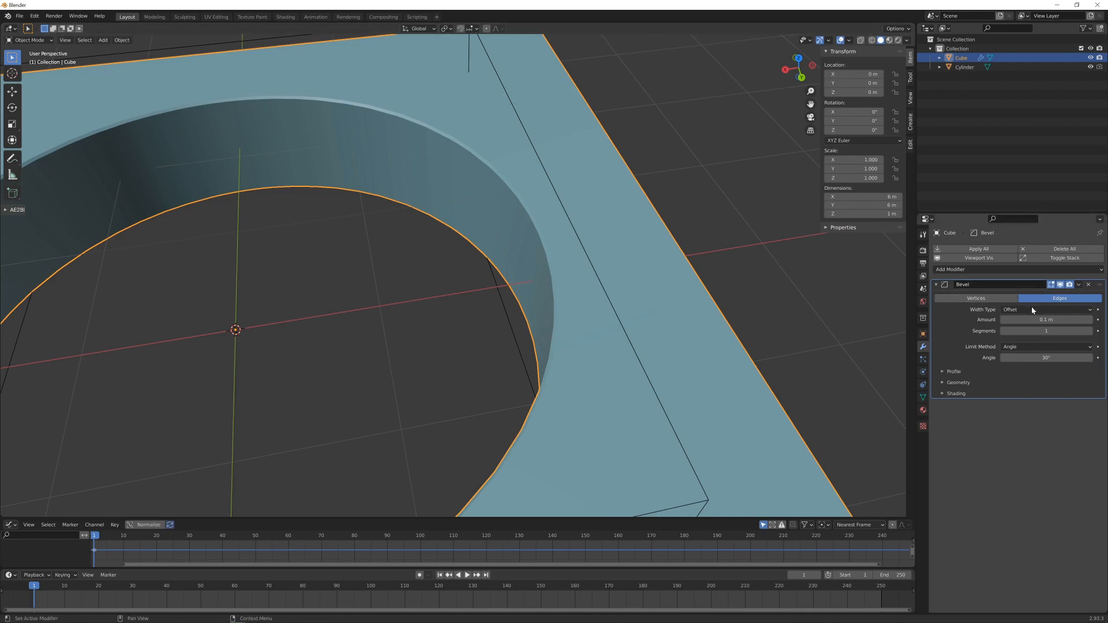
{"action": "left_click", "coordinate": [943, 381]}
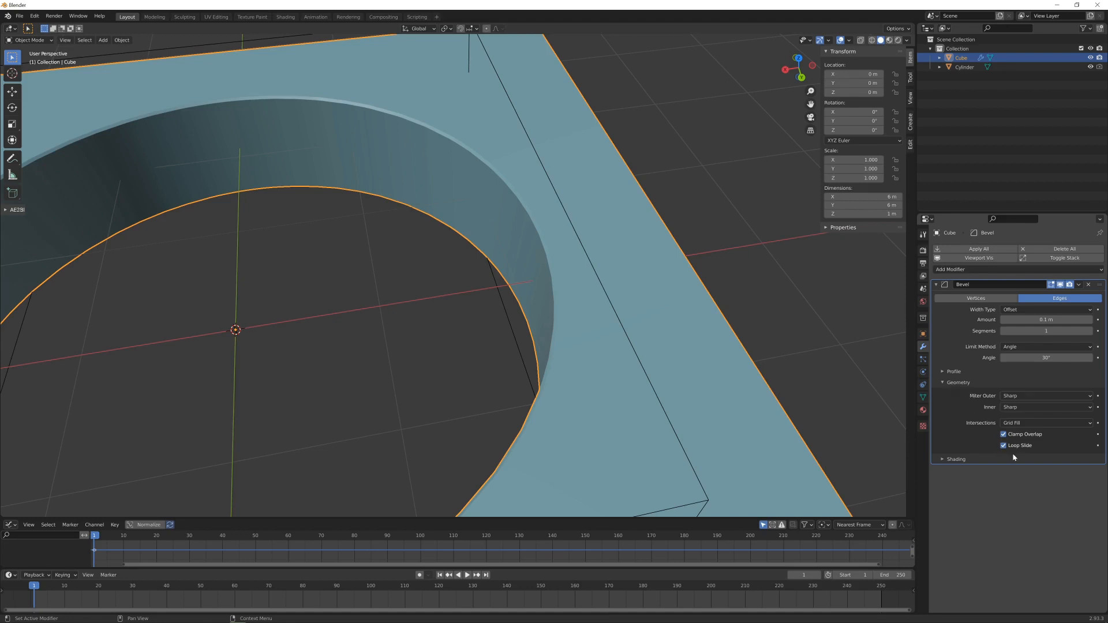
{"action": "left_click", "coordinate": [1003, 434]}
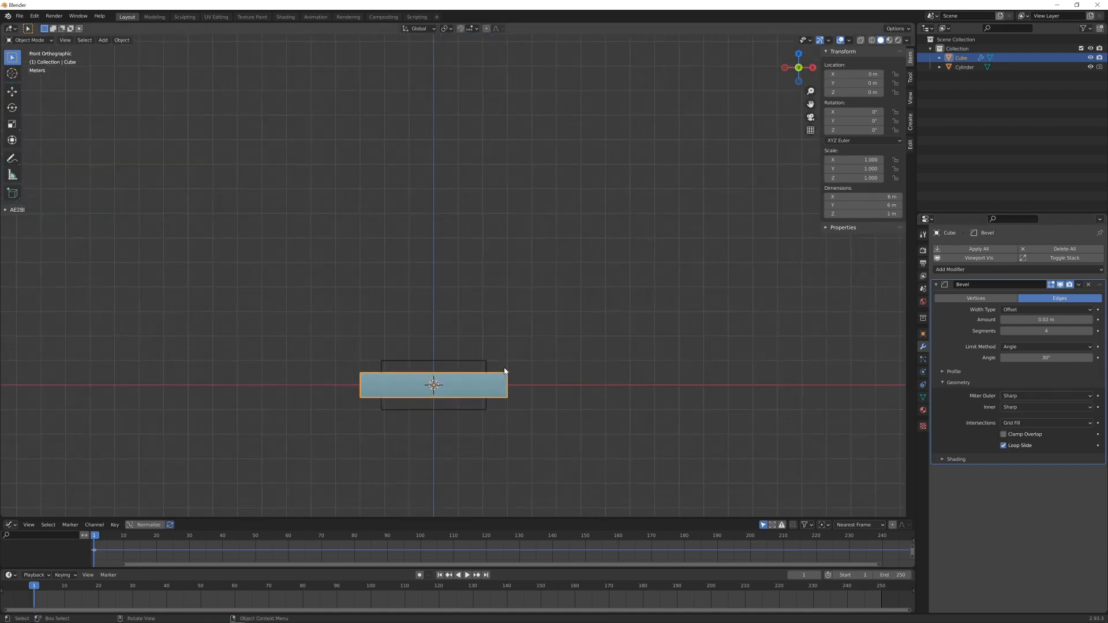
- In the front view, add a Bezier circle at the slab's centre
{"action": "scroll", "coordinate": [505, 369], "scroll_direction": "down", "scroll_amount": 3}
{"action": "middle_click_drag", "start_coordinate": [505, 310], "coordinate": [511, 349]}
{"action": "scroll", "coordinate": [510, 349], "scroll_direction": "up", "scroll_amount": 3}
{"action": "middle_click_drag", "start_coordinate": [510, 349], "coordinate": [535, 242], "text": "shift"}
{"action": "scroll", "coordinate": [542, 260], "scroll_direction": "up", "scroll_amount": 5}
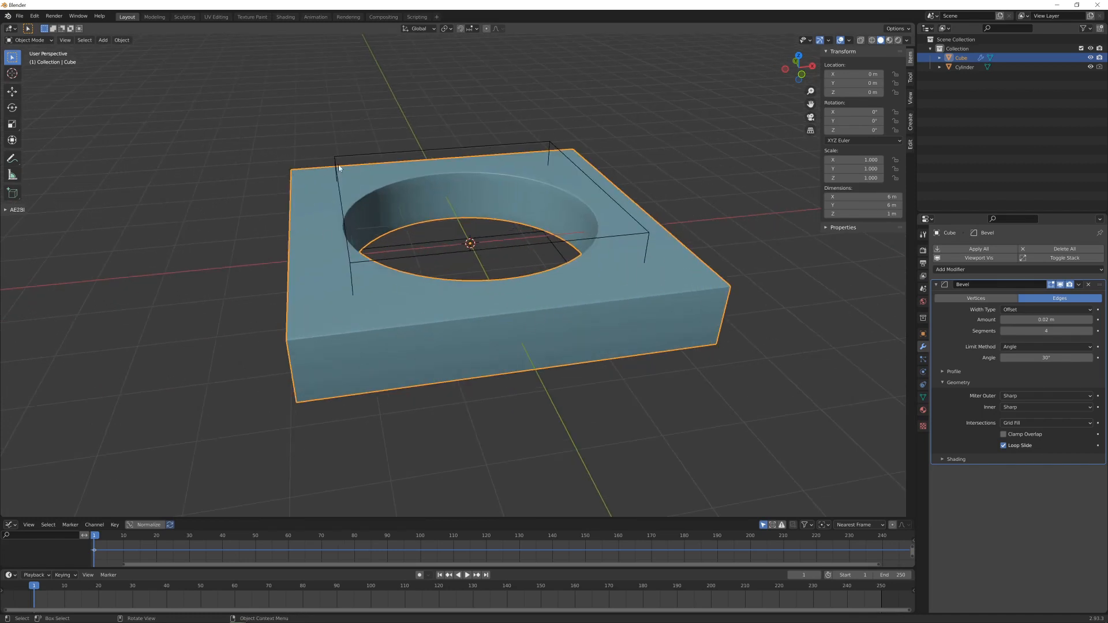
{"action": "scroll", "coordinate": [565, 334], "scroll_direction": "down", "scroll_amount": 3}
{"action": "key", "text": "KP_1"}
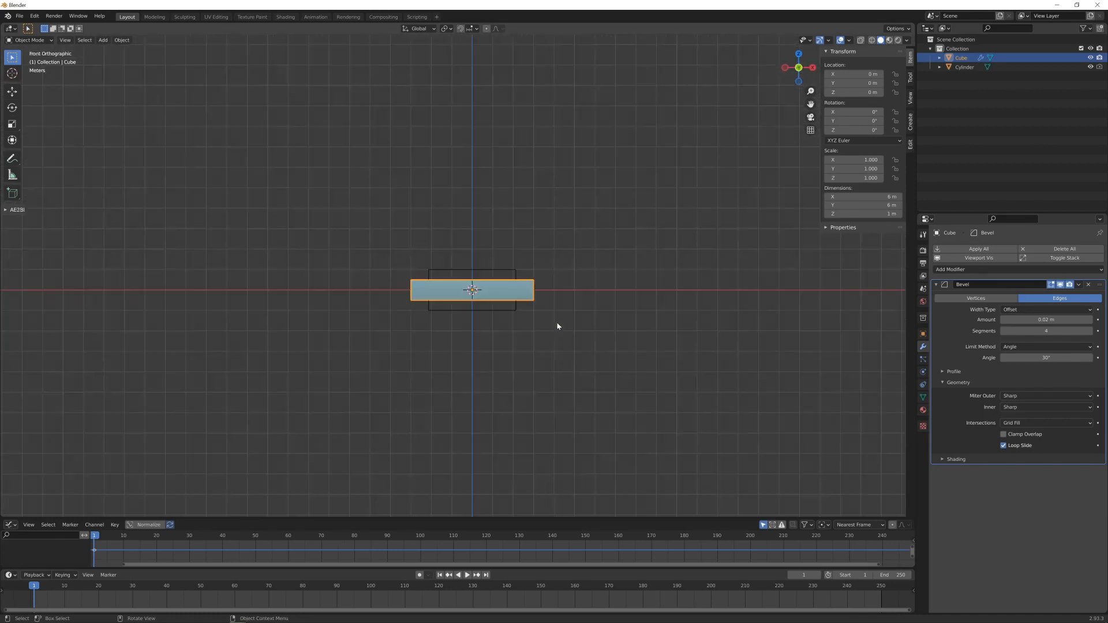
{"action": "scroll", "coordinate": [519, 370], "scroll_direction": "down", "scroll_amount": 2}
{"action": "scroll", "coordinate": [494, 393], "scroll_direction": "up", "scroll_amount": 1, "text": "shift"}
{"action": "key", "text": "shift+a"}
{"action": "mouse_move", "coordinate": [541, 373]}
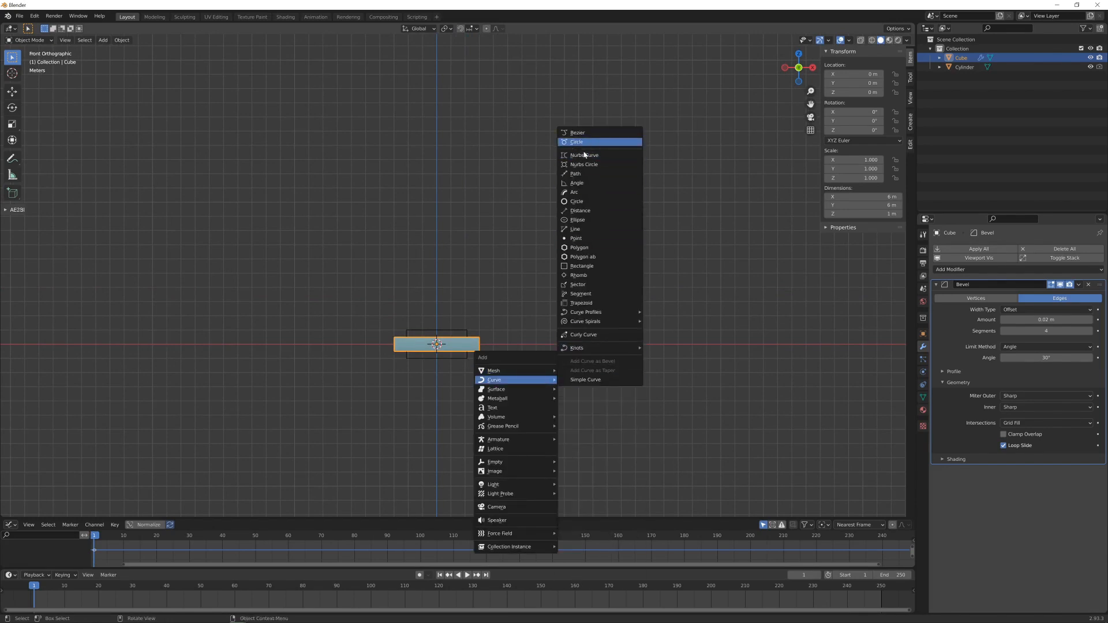
{"action": "left_click", "coordinate": [582, 142]}
- Rotate the Bezier circle 90° about the X axis and apply its rotation
{"action": "type", "text": "rx90"}
{"action": "key", "text": "Return"}
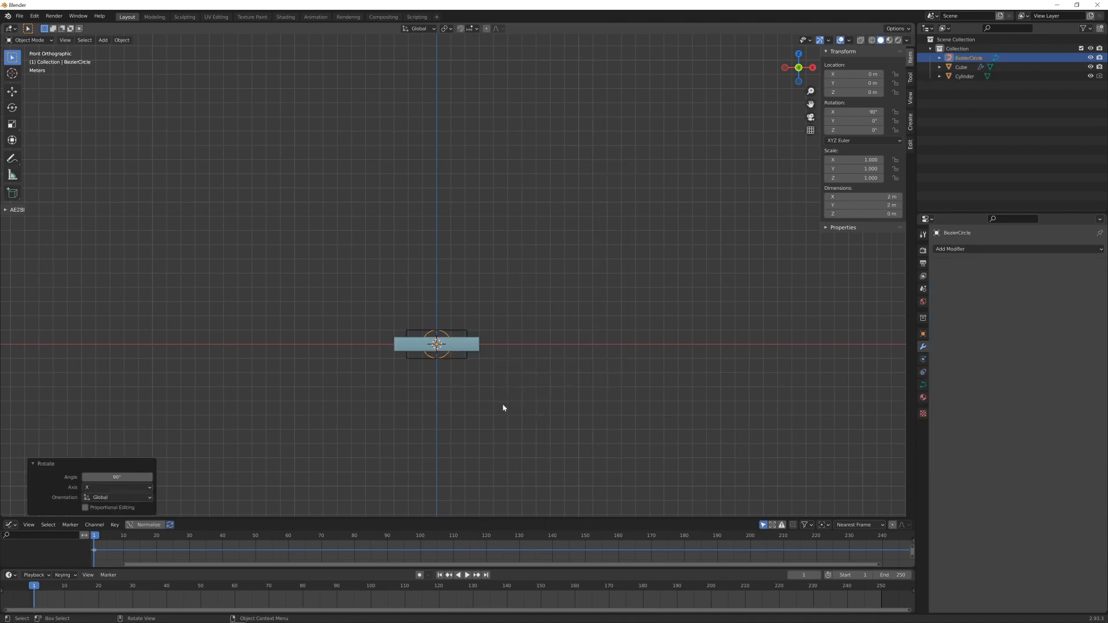
{"action": "key", "text": "ctrl+a"}
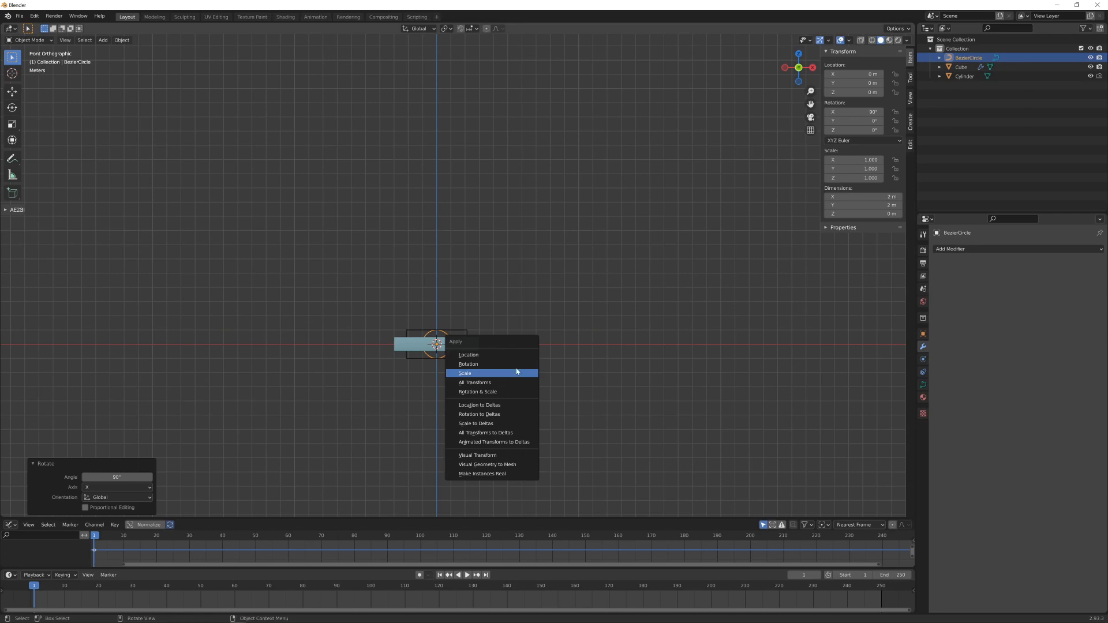
{"action": "left_click", "coordinate": [468, 364]}
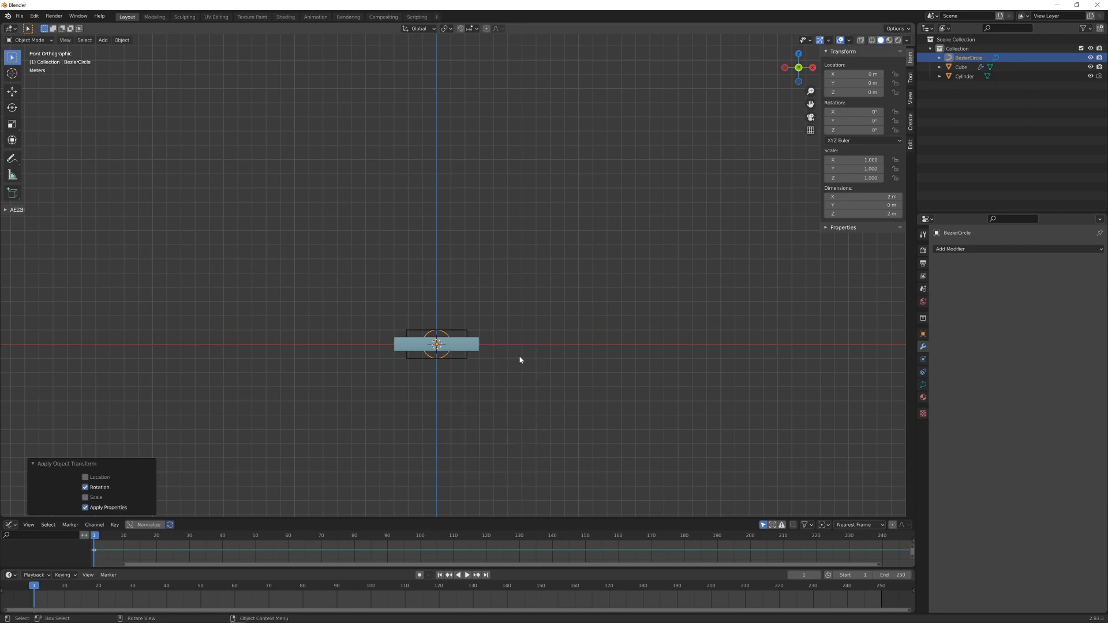
- In Edit Mode, scale the Bezier circle's points up by a factor of about 7
{"action": "key", "text": "Tab"}
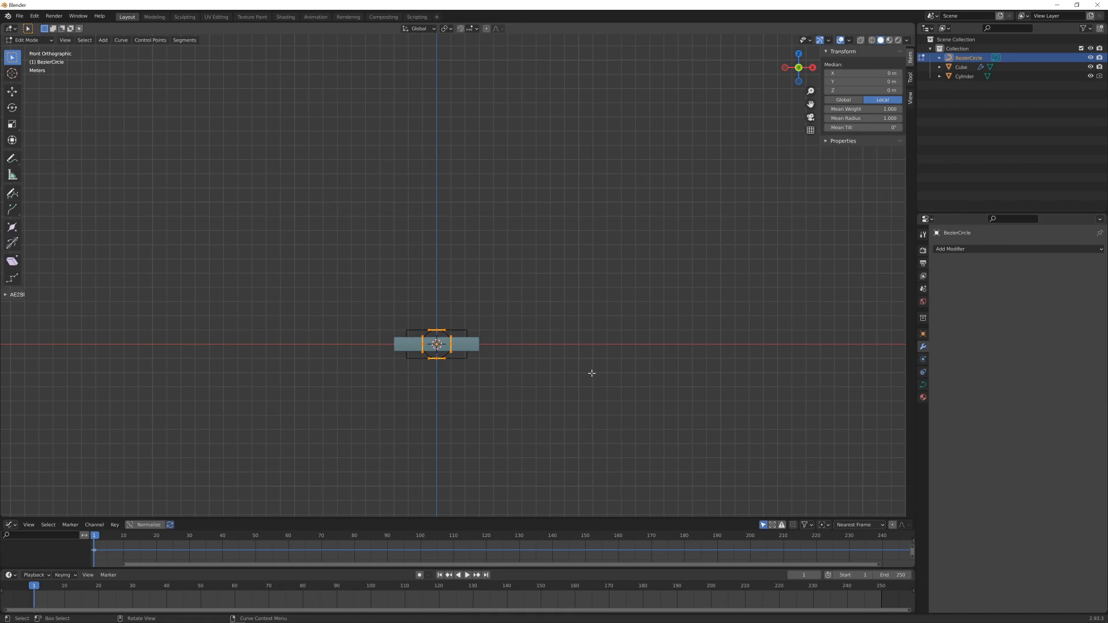
{"action": "key", "text": "s"}
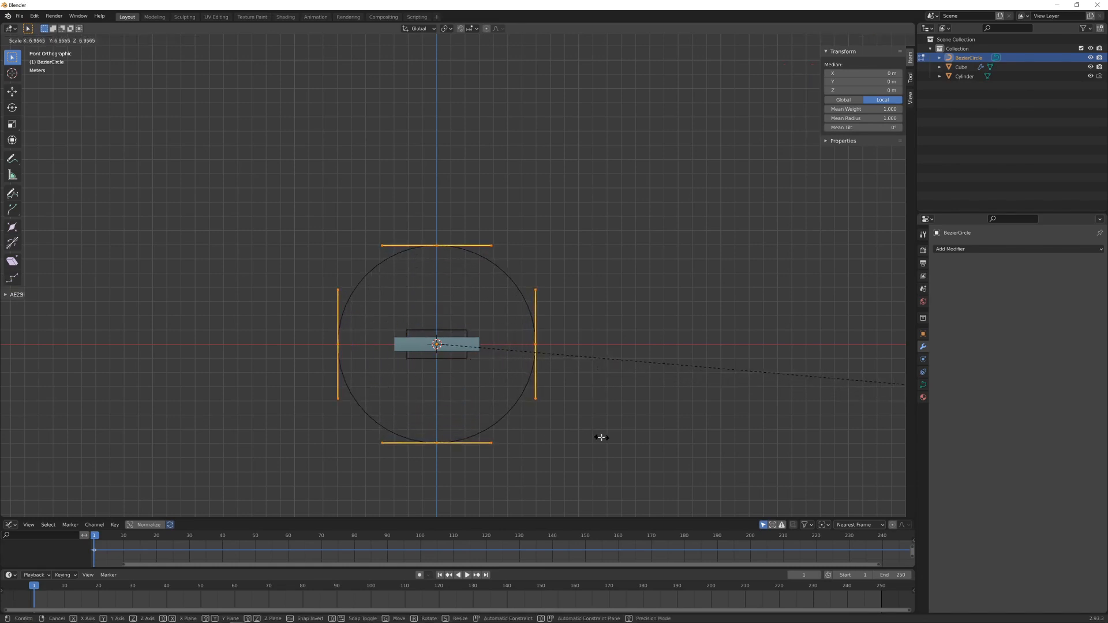
{"action": "left_click", "coordinate": [601, 438]}
- Move all the circle's points up 7 m along Z so that its lowest point sits at the slab's centre
{"action": "scroll", "coordinate": [434, 452], "scroll_direction": "down", "scroll_amount": 1}
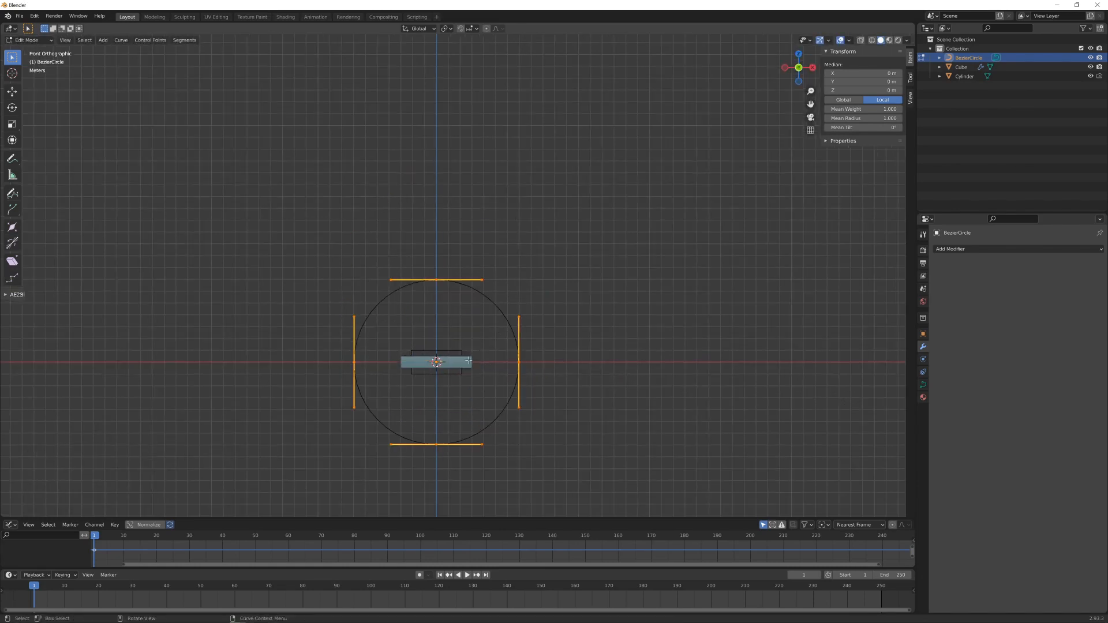
{"action": "key", "text": "g"}
{"action": "key", "text": "z"}
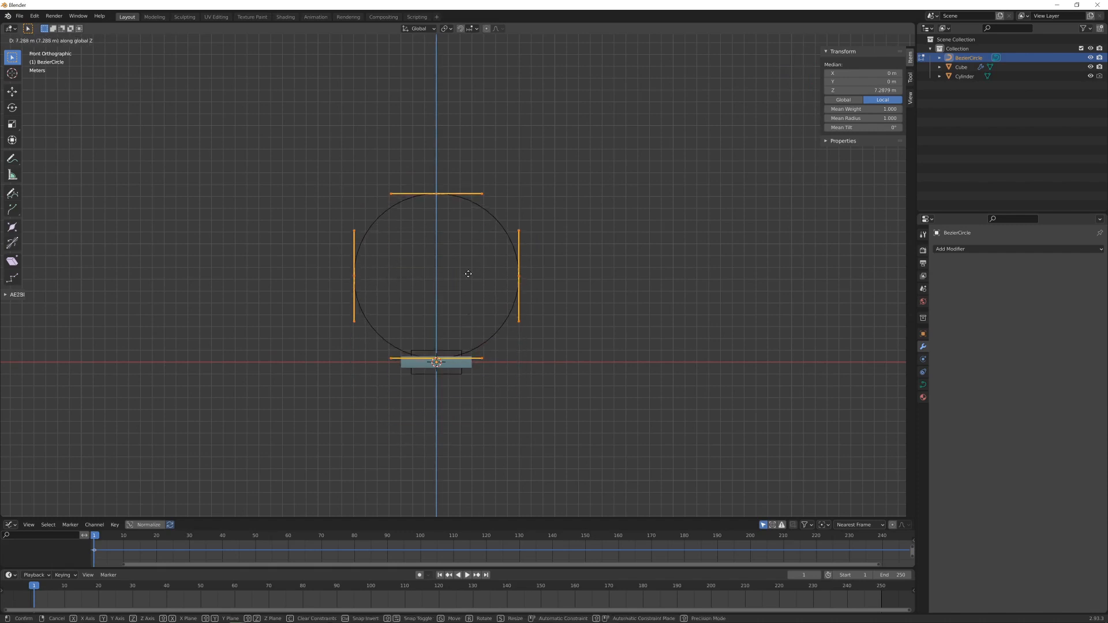
{"action": "left_click", "coordinate": [468, 280]}
{"action": "scroll", "coordinate": [485, 374], "scroll_direction": "up", "scroll_amount": 5}
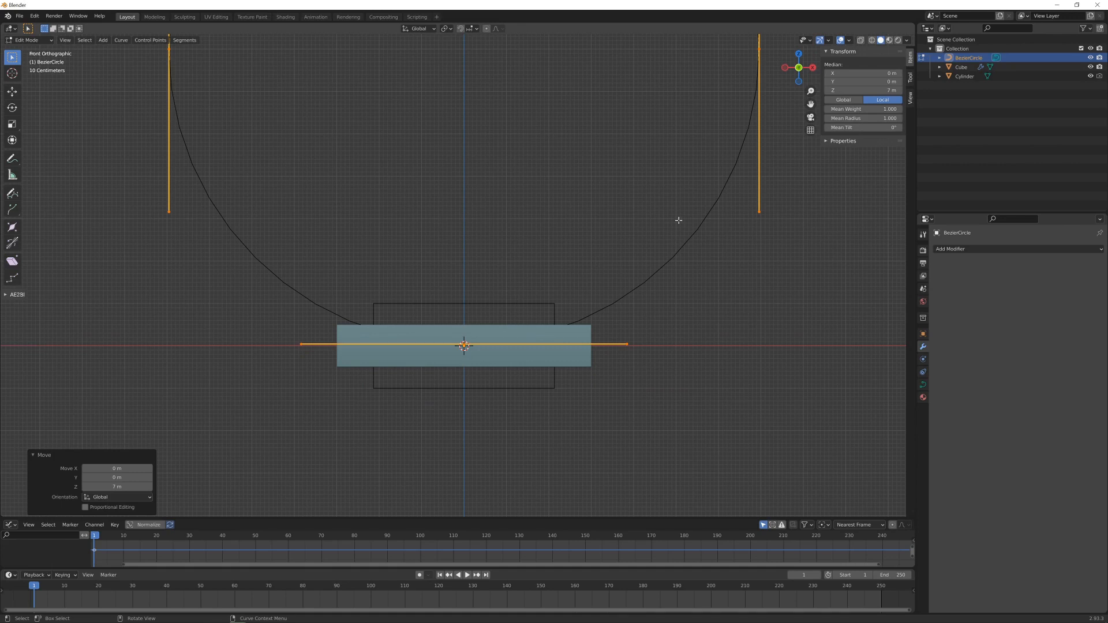
{"action": "middle_click_drag", "start_coordinate": [533, 336], "coordinate": [553, 336]}
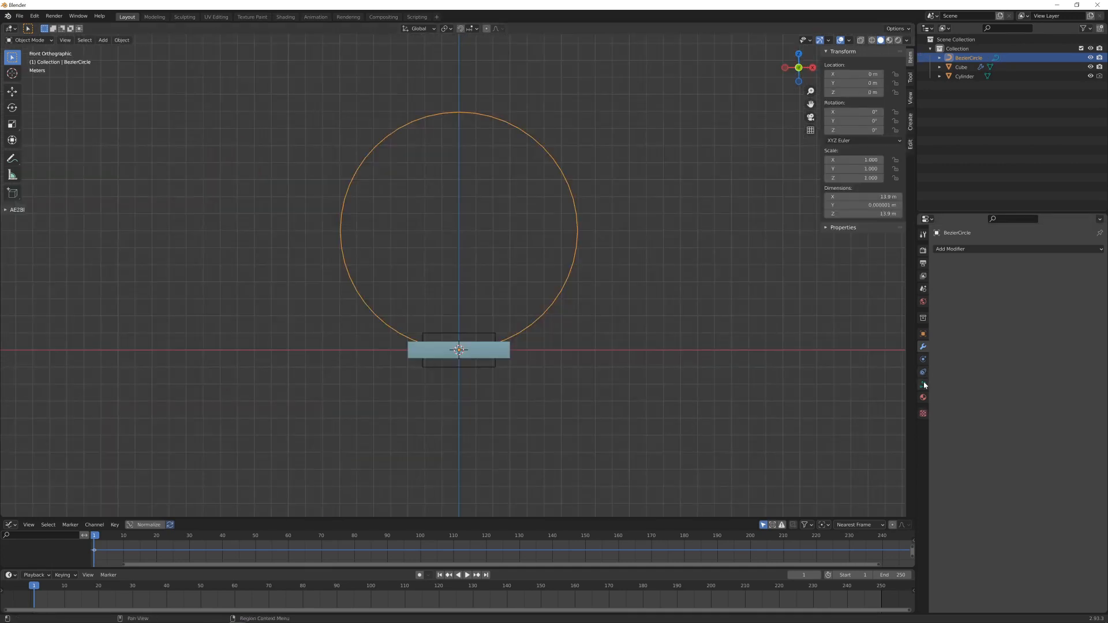
- Open the circle by disabling Cyclic U, and rotate all its points 90° in the front view
{"action": "left_click", "coordinate": [923, 385]}
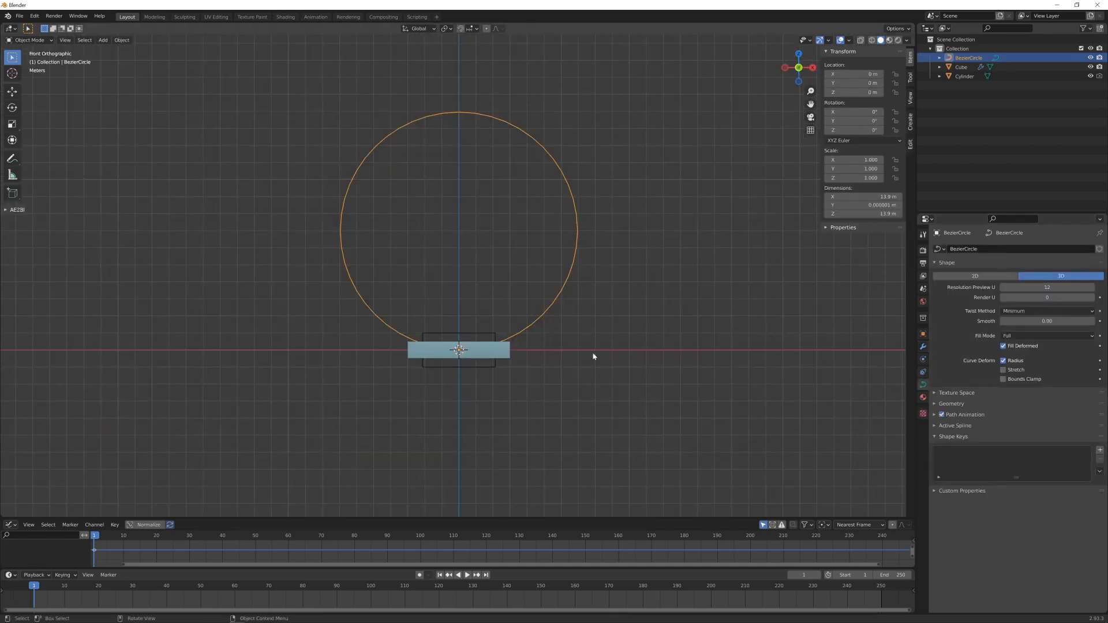
{"action": "left_click", "coordinate": [934, 426]}
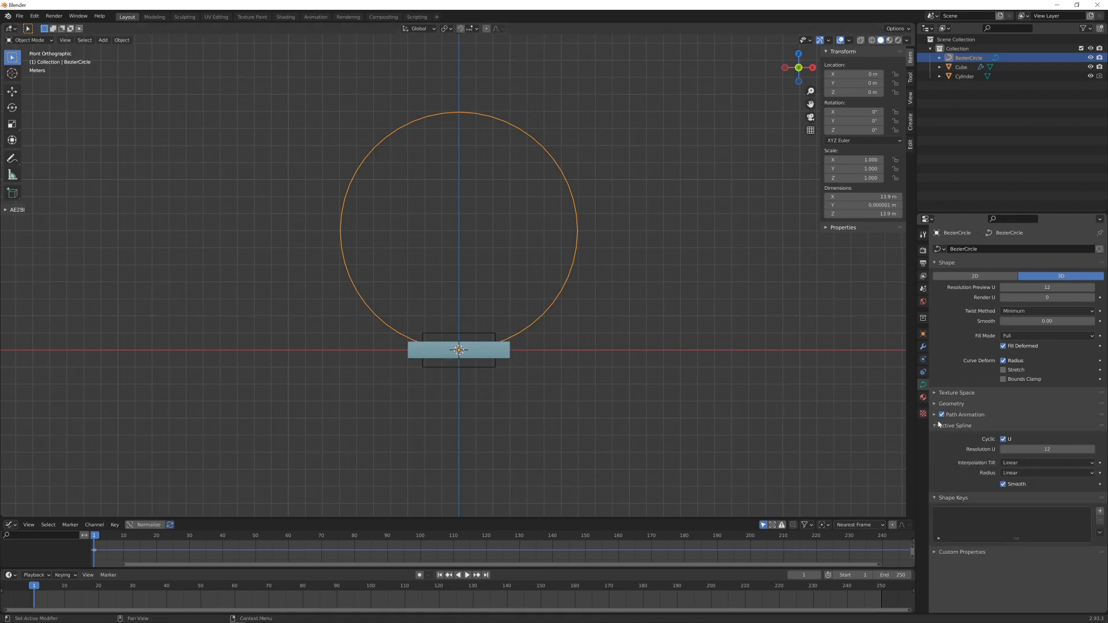
{"action": "left_click", "coordinate": [1003, 438]}
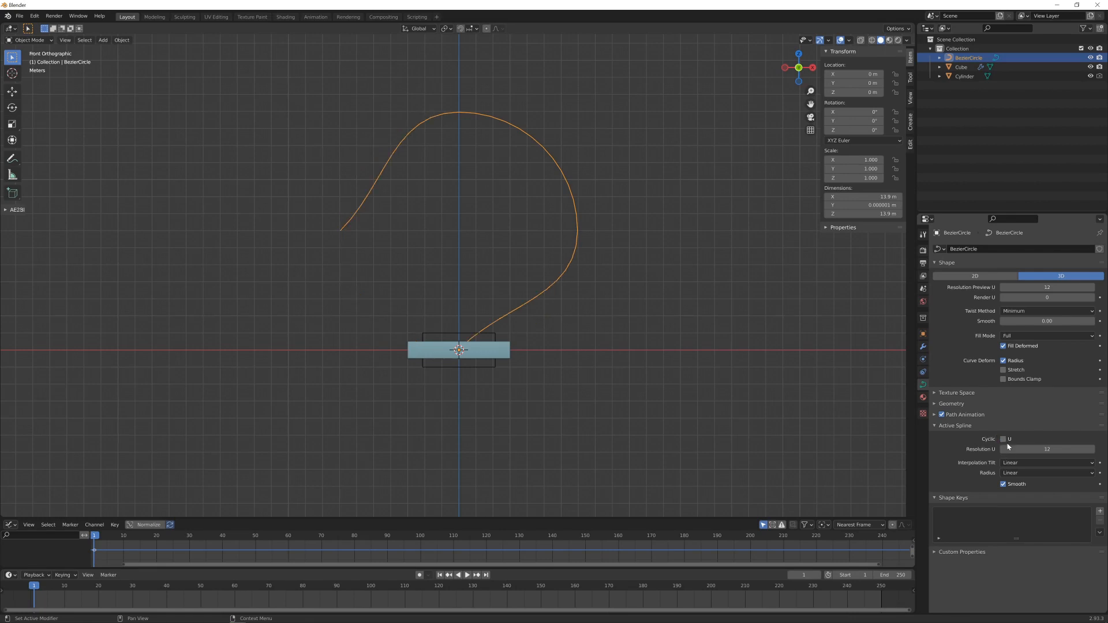
{"action": "key", "text": "Tab"}
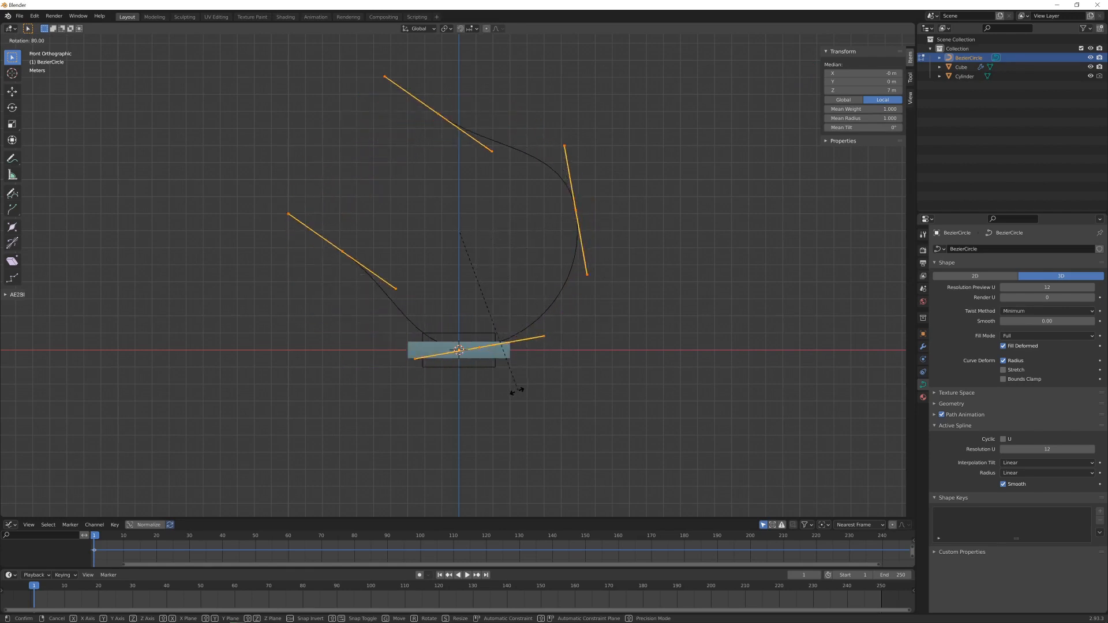
{"action": "left_click", "coordinate": [490, 396]}
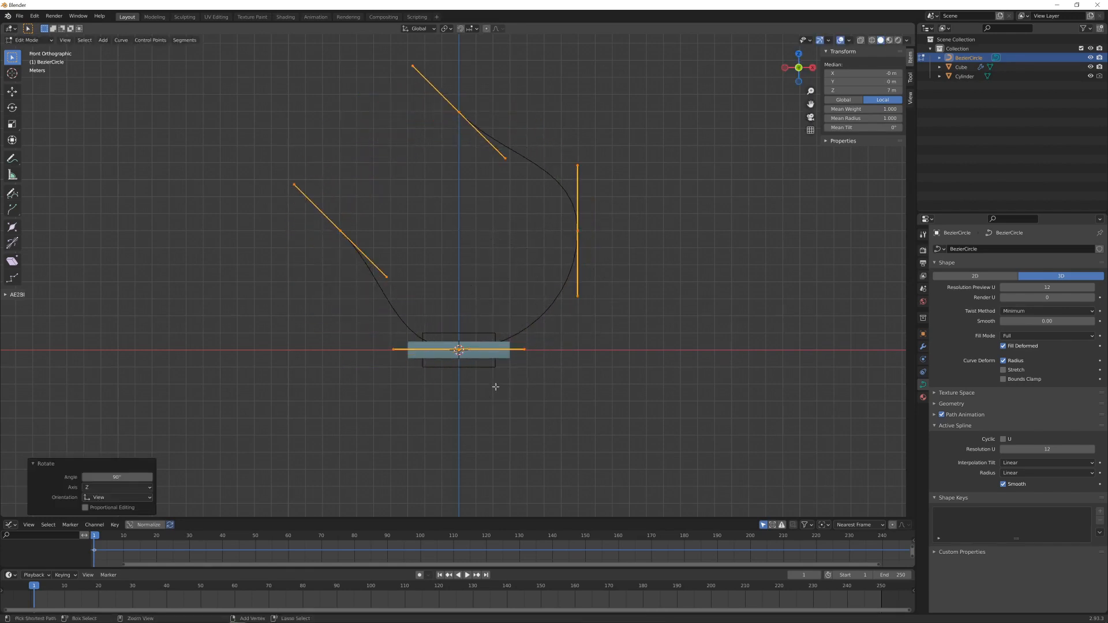
- Flatten the handles of the endpoint beside the slab to horizontal with a Z scale of 0, and lower that point to the X axis
{"action": "left_click", "coordinate": [341, 231]}
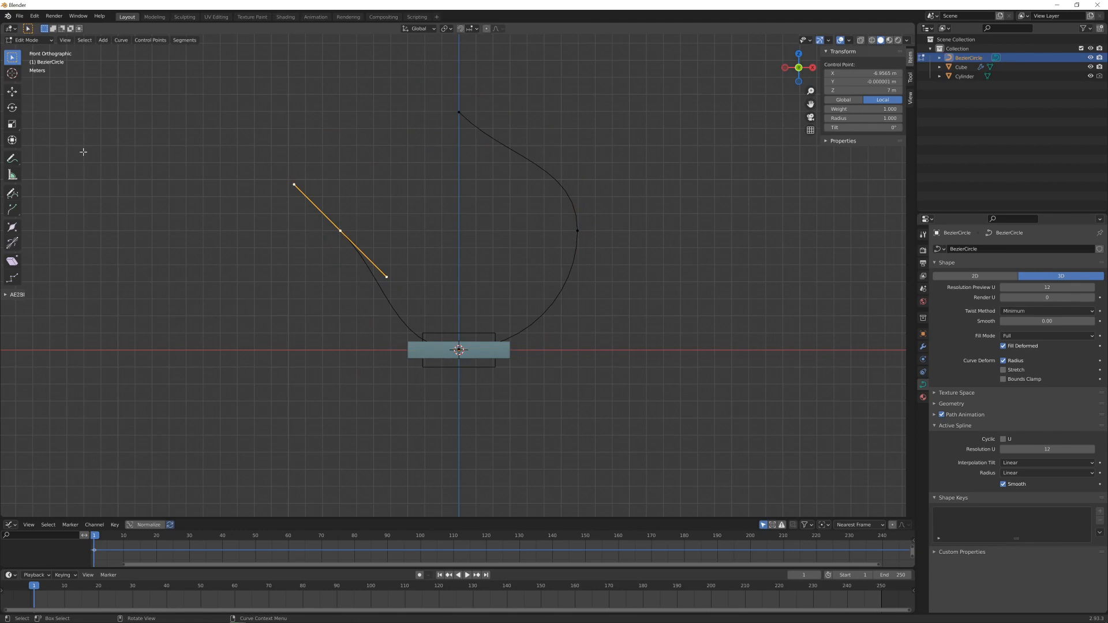
{"action": "key", "text": "s"}
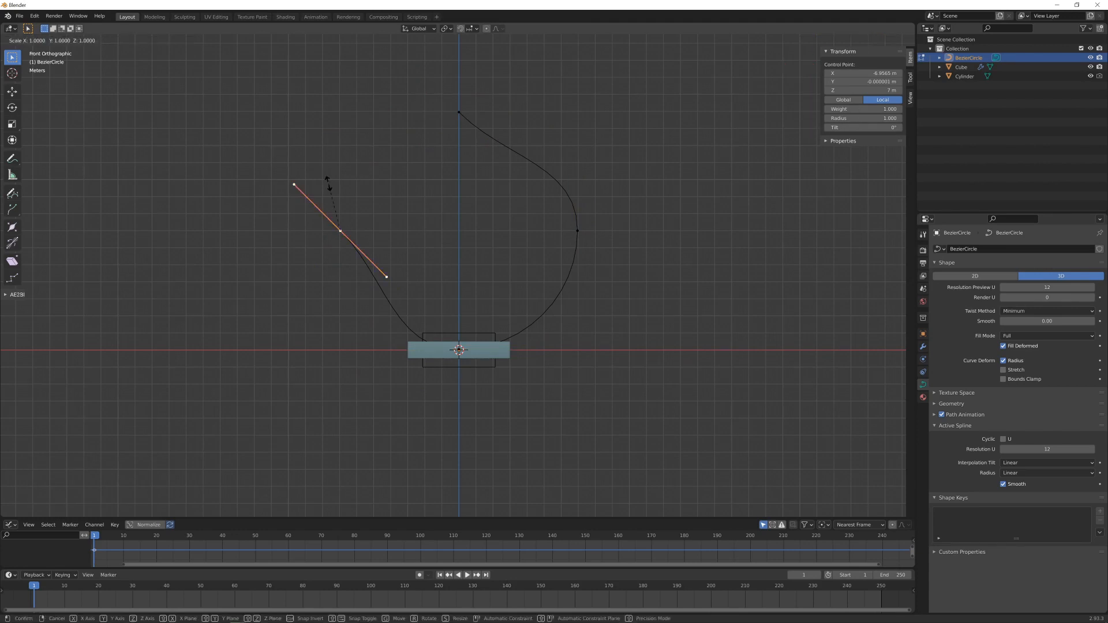
{"action": "key", "text": "z"}
{"action": "key", "text": "0"}
{"action": "key", "text": "Return"}
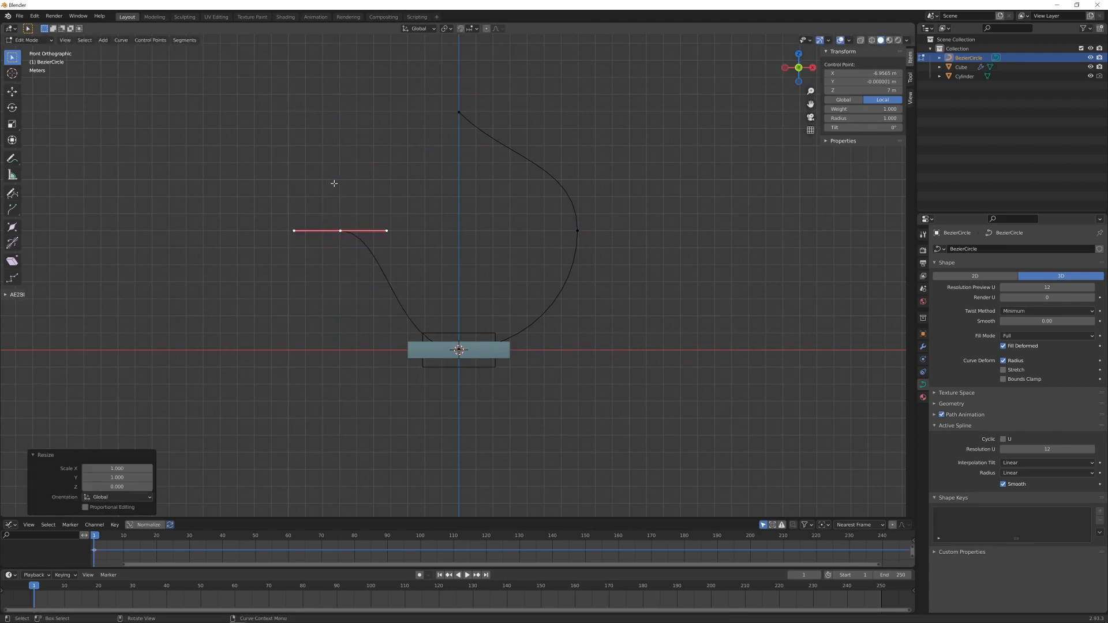
{"action": "key", "text": "g"}
{"action": "key", "text": "z"}
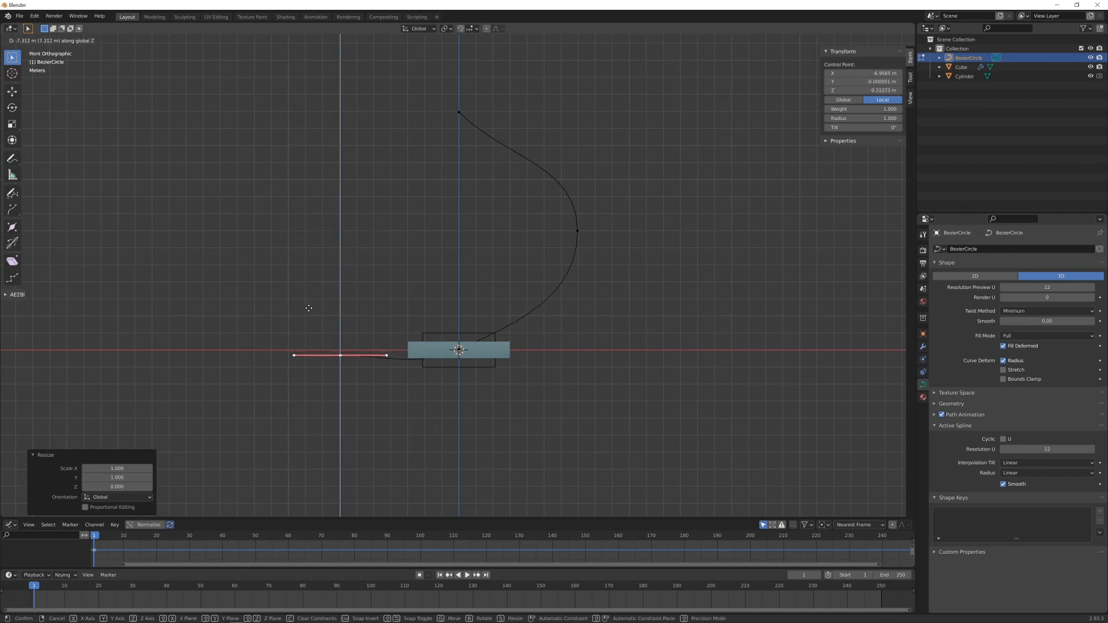
{"action": "left_click", "coordinate": [311, 303]}
- Flatten the handles of the curve point at the slab's centre to horizontal with a Z scale of 0
{"action": "left_click", "coordinate": [456, 351]}
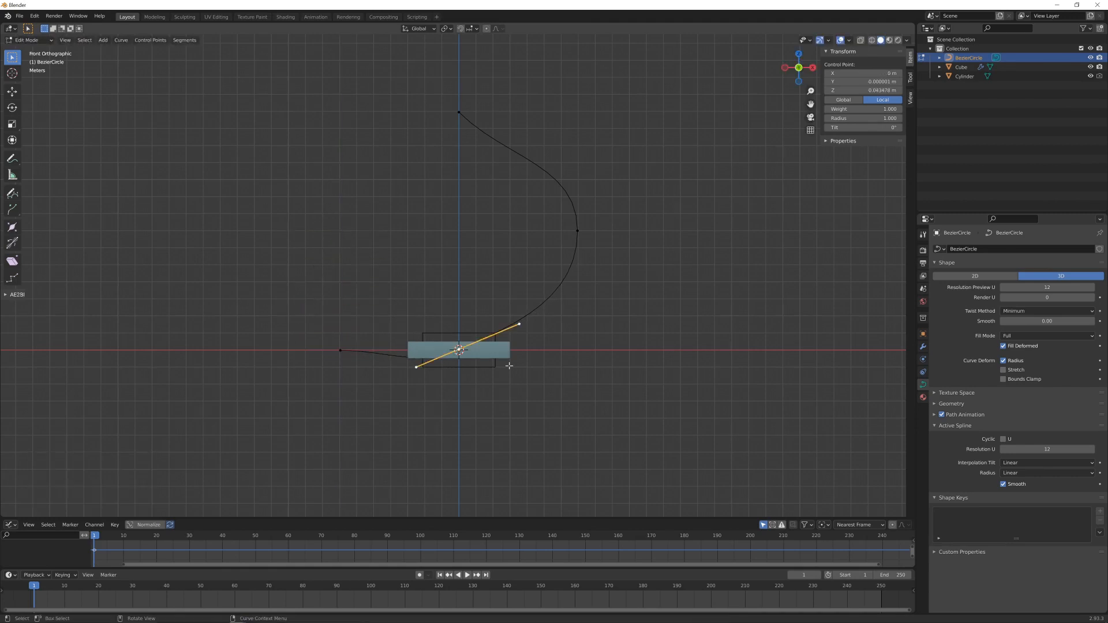
{"action": "key", "text": "s"}
{"action": "key", "text": "z"}
{"action": "key", "text": "0"}
{"action": "key", "text": "Return"}
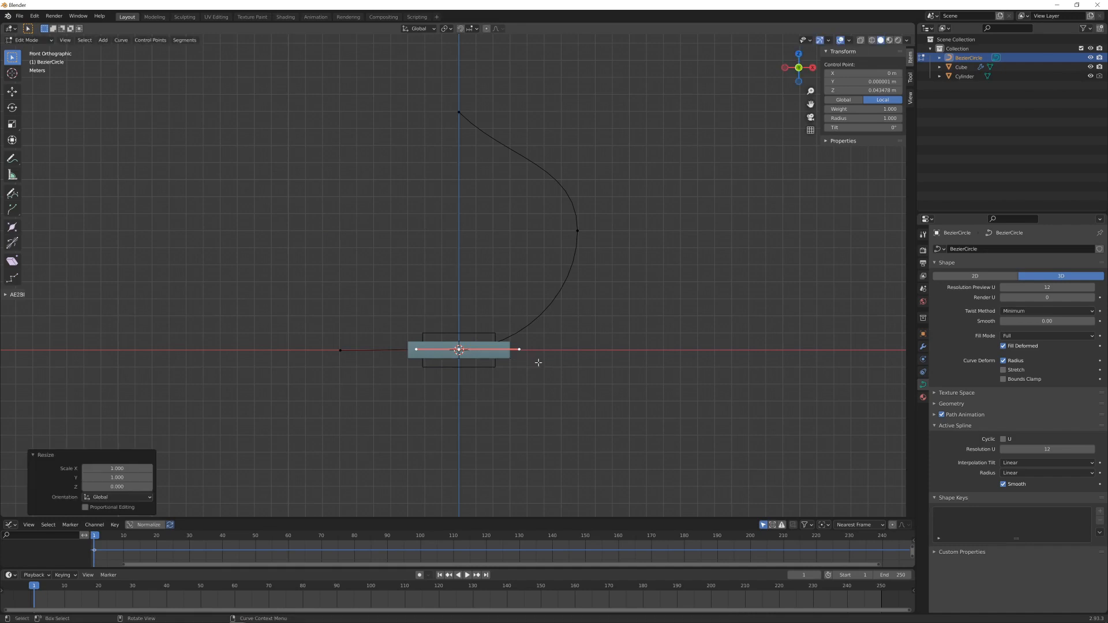
- Align the lowered endpoint and the slab-centre point at the same height by scaling both together to 0 along Z
{"action": "left_click", "coordinate": [341, 350]}
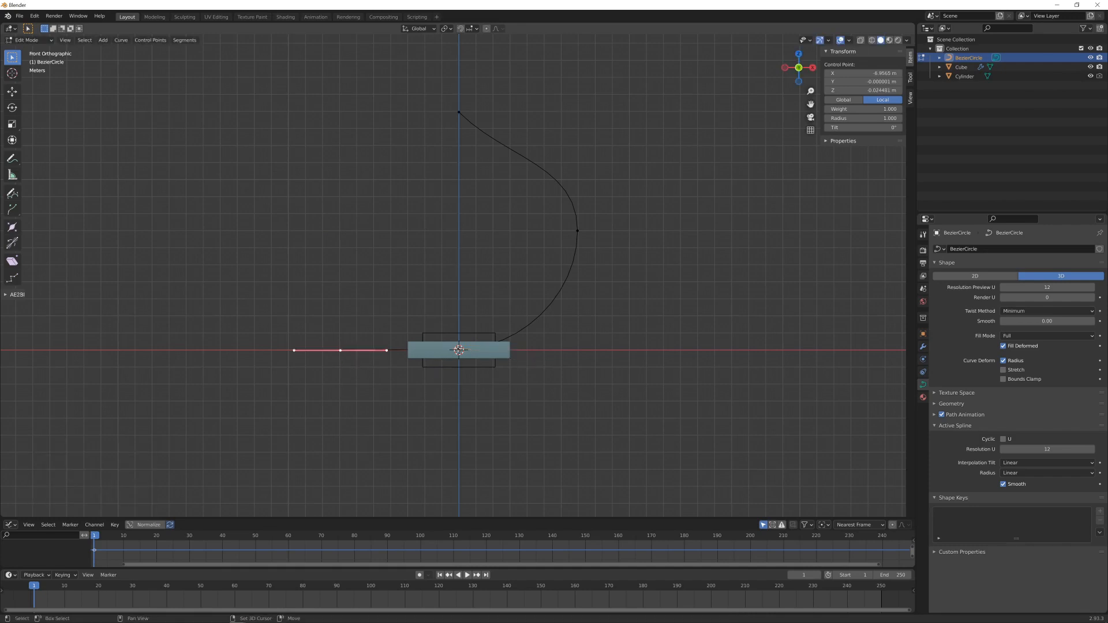
{"action": "left_click", "coordinate": [459, 349], "text": "shift"}
{"action": "key", "text": "s"}
{"action": "key", "text": "z"}
{"action": "key", "text": "0"}
{"action": "key", "text": "Return"}
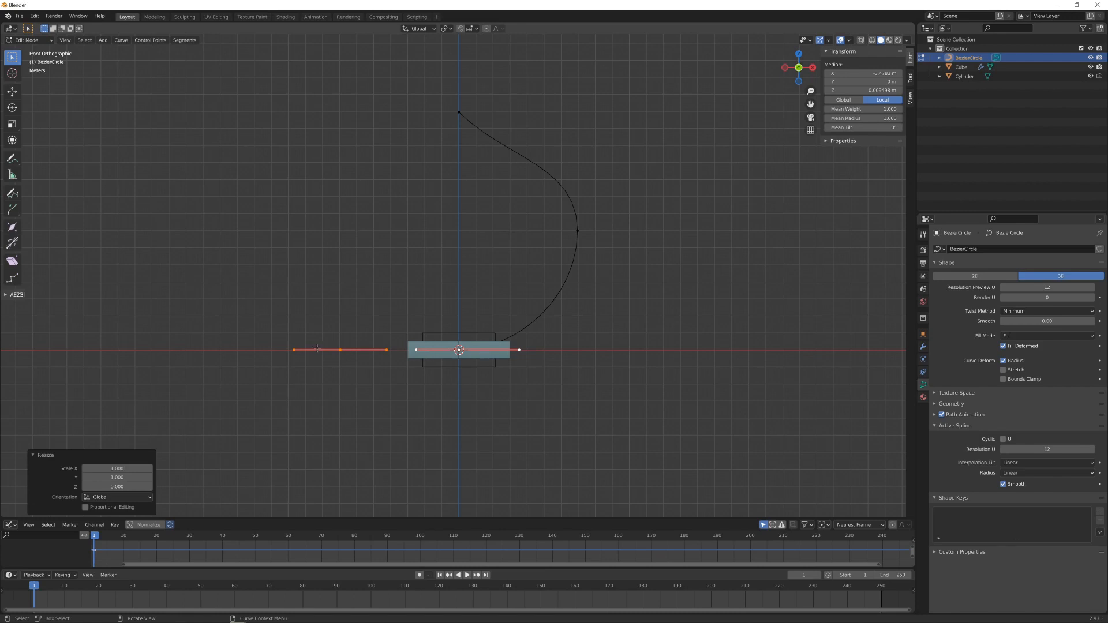
- Rotate the handles of the curve's upper endpoint until they lie horizontal
{"action": "left_click", "coordinate": [459, 112]}
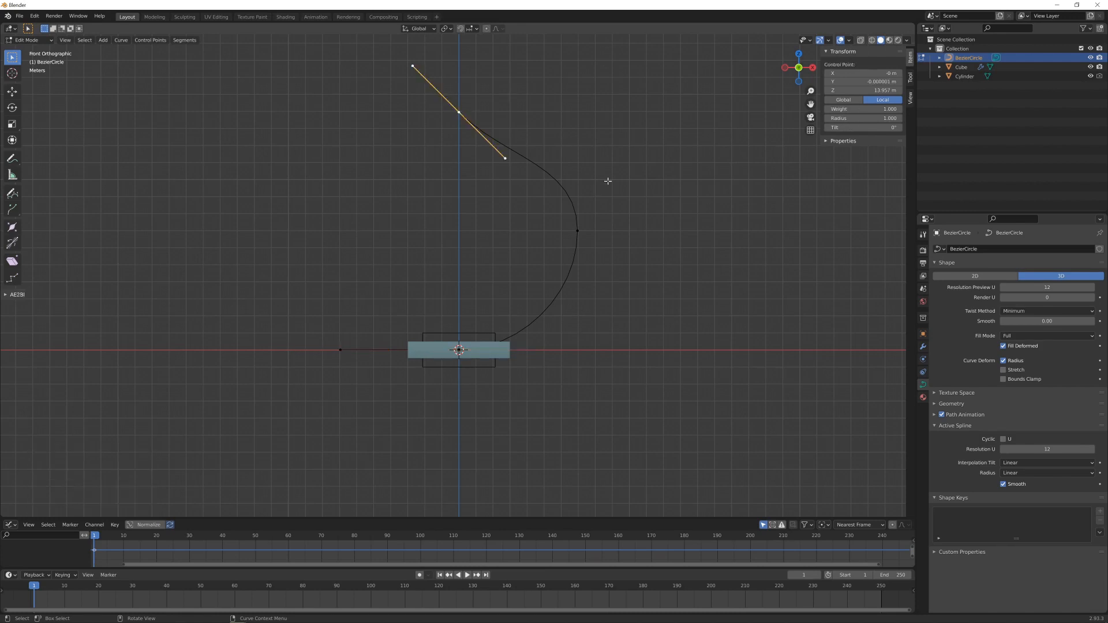
{"action": "key", "text": "r"}
{"action": "left_click", "coordinate": [570, 64]}
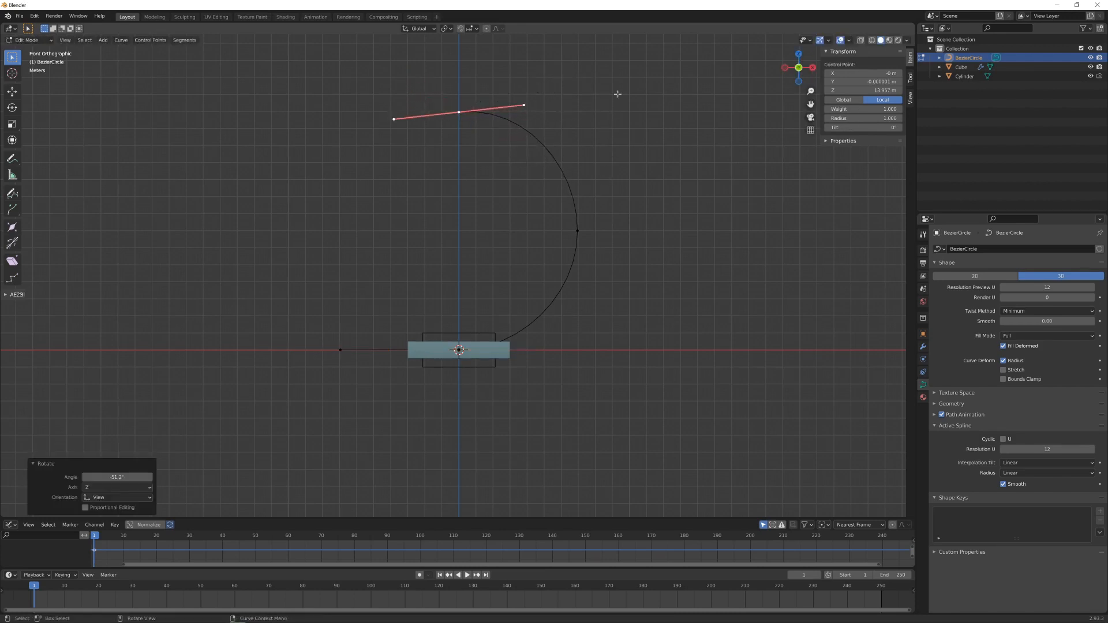
{"action": "key", "text": "r"}
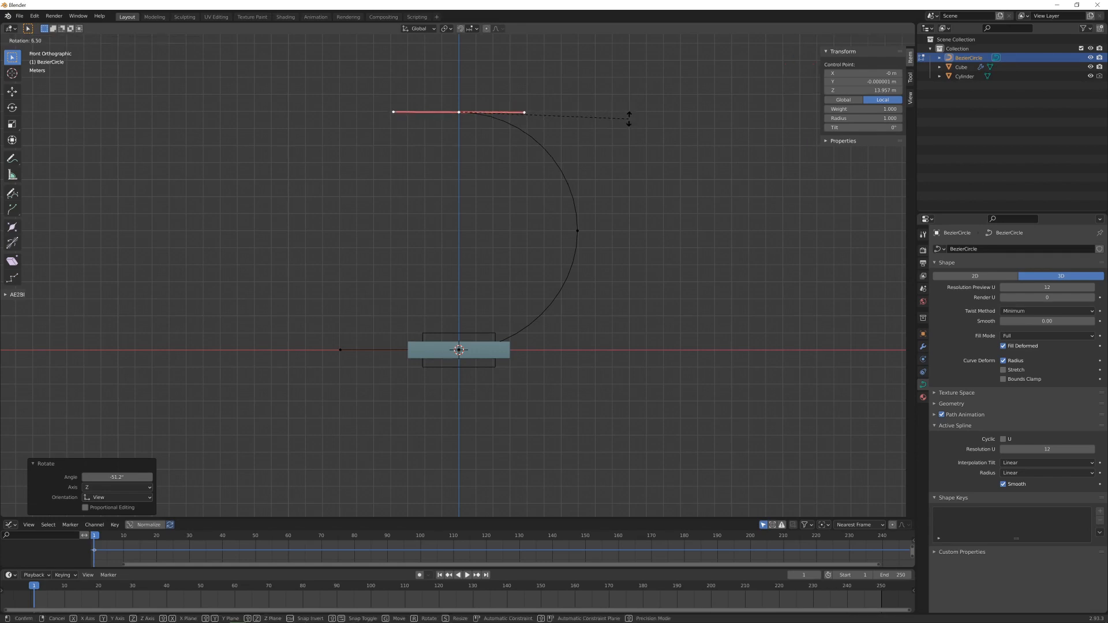
{"action": "left_click", "coordinate": [629, 116]}
{"action": "scroll", "coordinate": [550, 371], "scroll_direction": "down", "scroll_amount": 7}
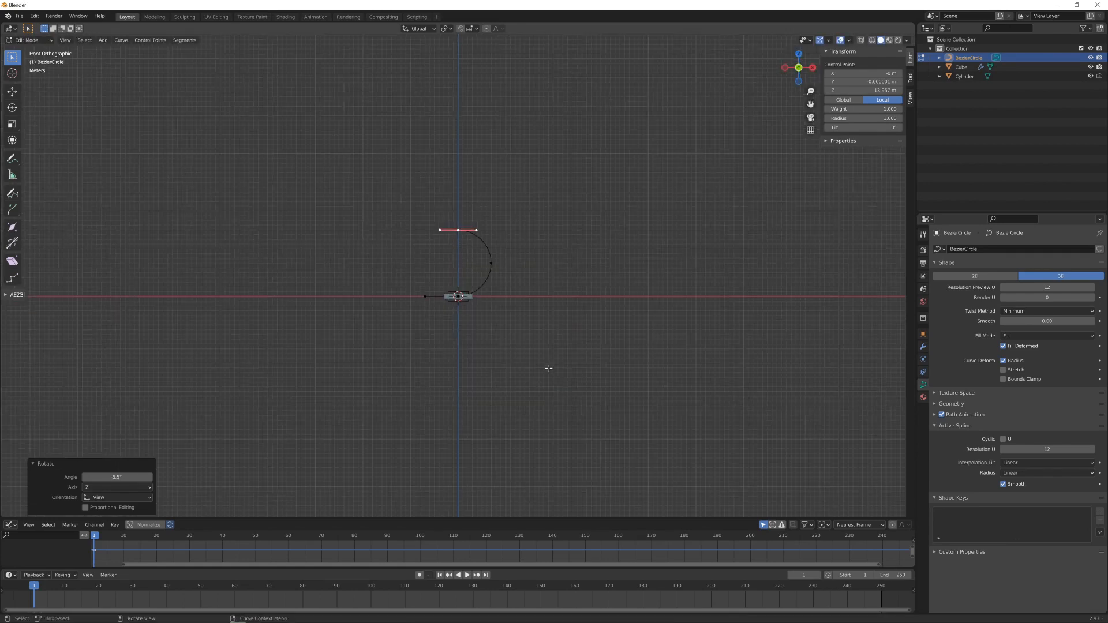
- Set the transform pivot to the 3D cursor and scale all of the curve's control points by about 2.9
{"action": "key", "text": "a"}
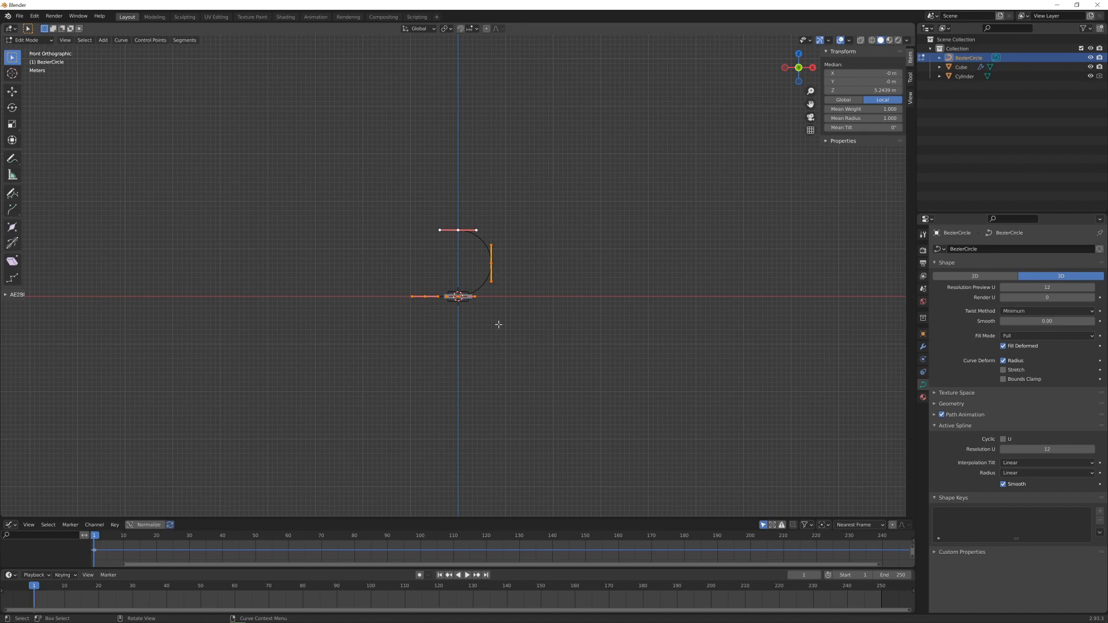
{"action": "scroll", "coordinate": [499, 324], "scroll_direction": "up", "scroll_amount": 3}
{"action": "middle_click_drag", "start_coordinate": [510, 323], "coordinate": [500, 376], "text": "shift"}
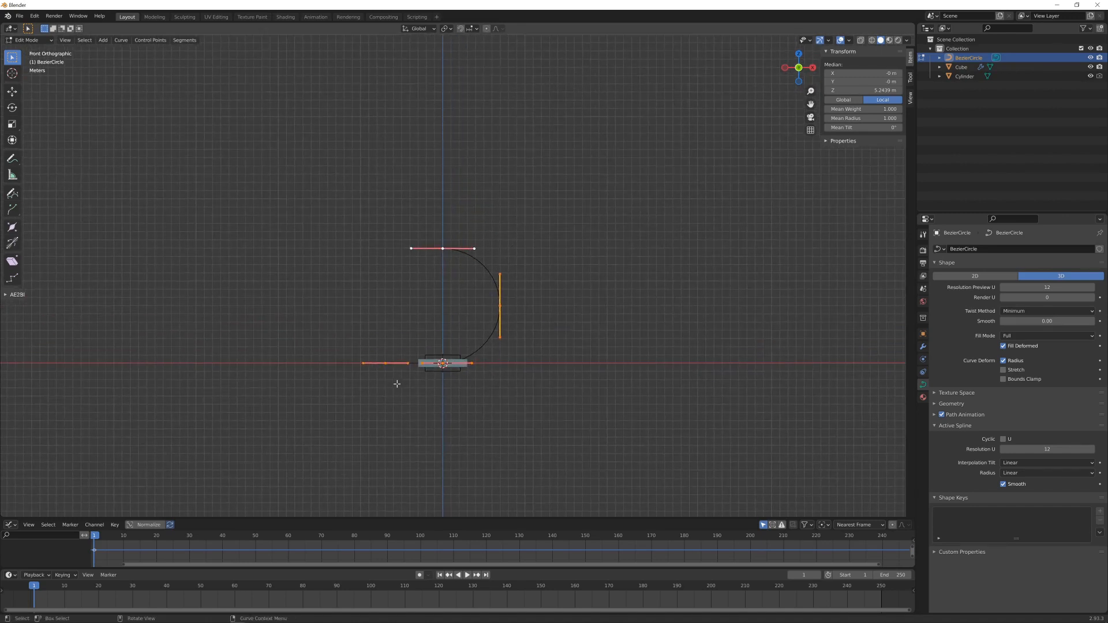
{"action": "left_click", "coordinate": [446, 28]}
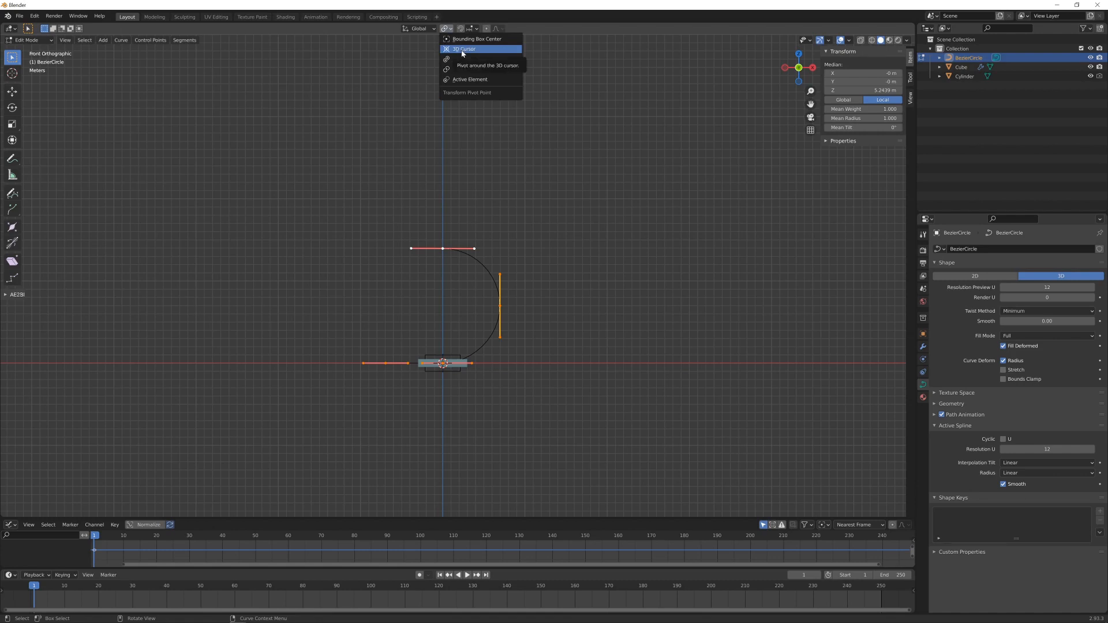
{"action": "left_click", "coordinate": [461, 52]}
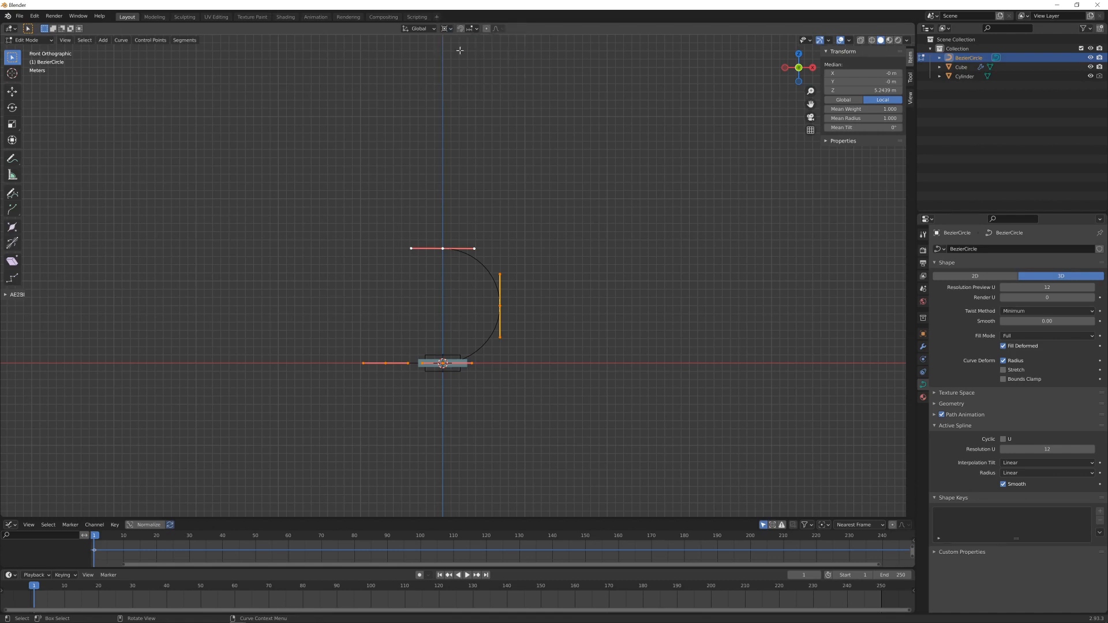
{"action": "key", "text": "s"}
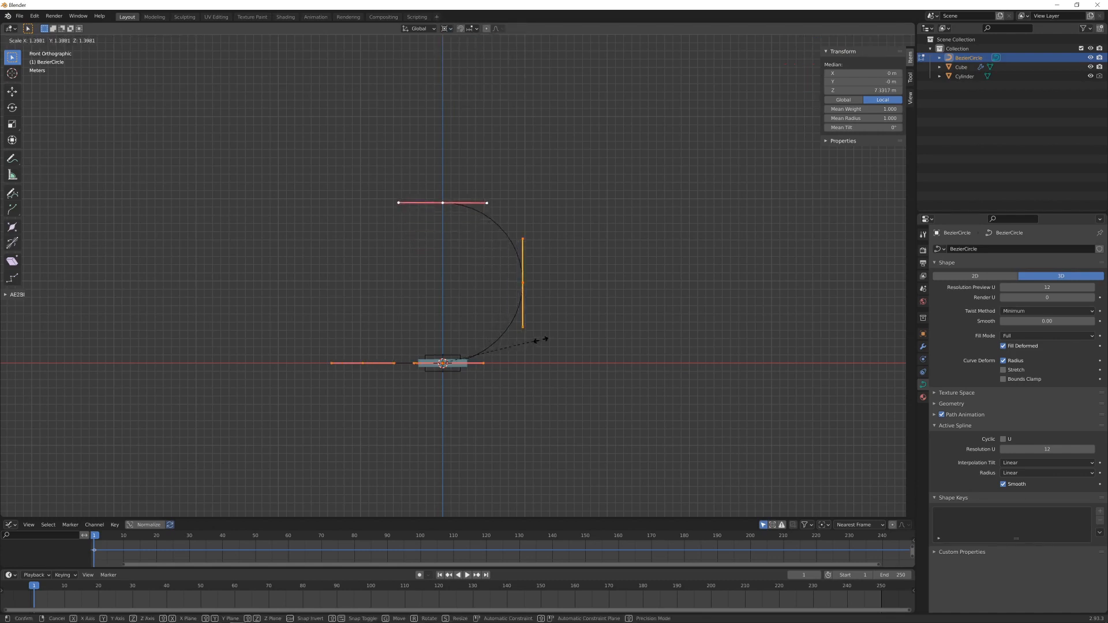
{"action": "left_click", "coordinate": [643, 340]}
{"action": "scroll", "coordinate": [583, 367], "scroll_direction": "down", "scroll_amount": 3}
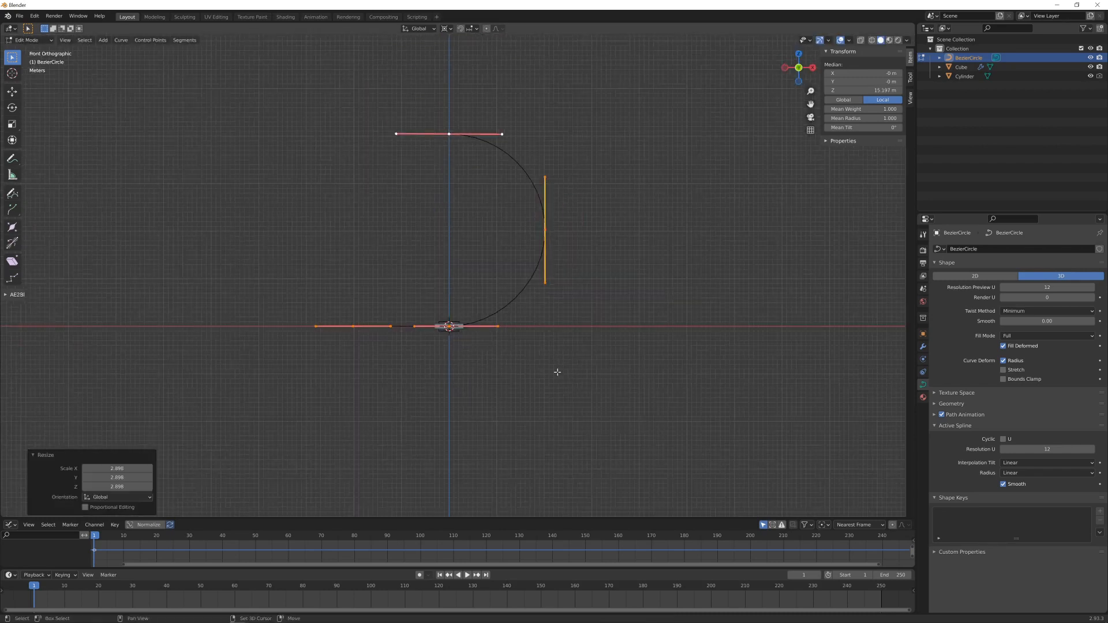
- Scale the whole curve up by a further factor of about 1.28 around the 3D cursor and return to Object Mode
{"action": "middle_click_drag", "start_coordinate": [557, 371], "coordinate": [554, 422], "text": "shift"}
{"action": "scroll", "coordinate": [453, 391], "scroll_direction": "up", "scroll_amount": 3}
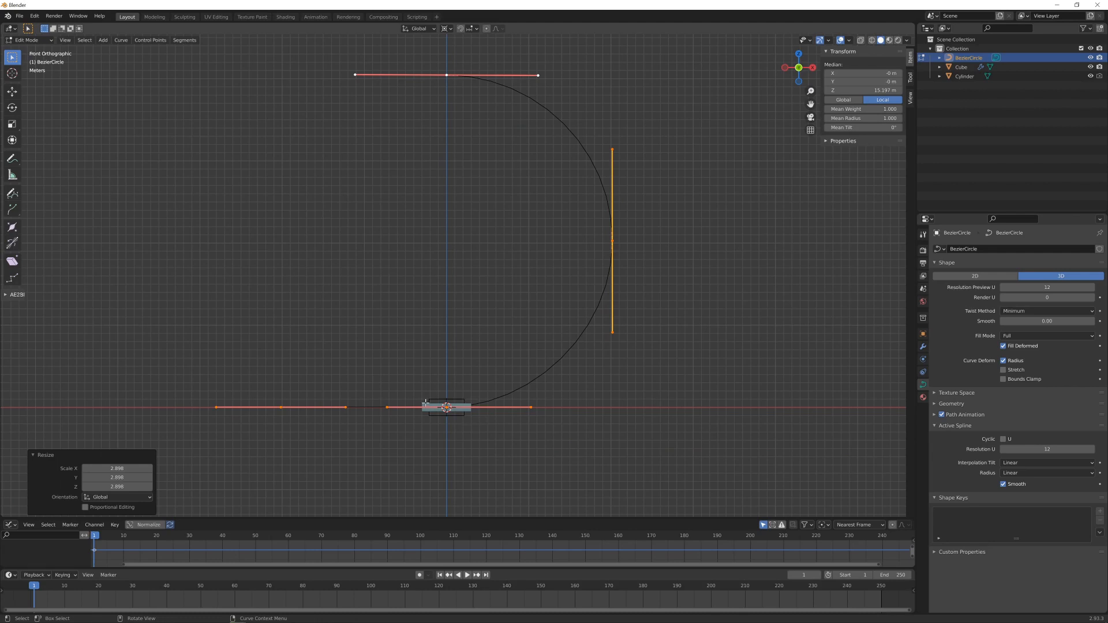
{"action": "scroll", "coordinate": [586, 383], "scroll_direction": "down", "scroll_amount": 2}
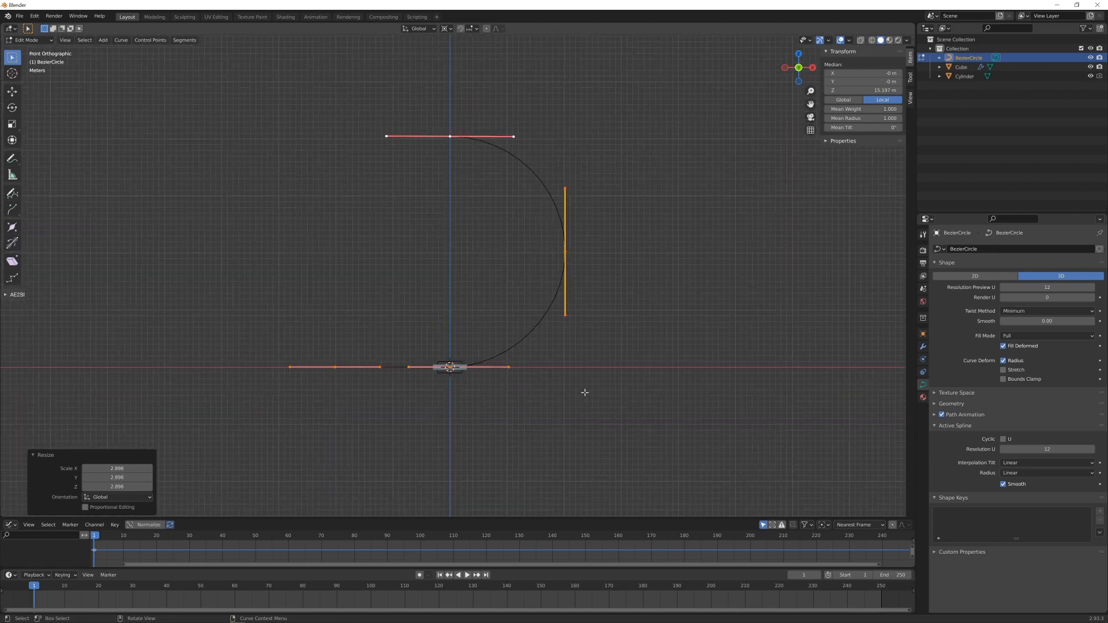
{"action": "middle_click_drag", "start_coordinate": [584, 388], "coordinate": [574, 419], "text": "shift"}
{"action": "key", "text": "s"}
{"action": "left_click", "coordinate": [585, 416]}
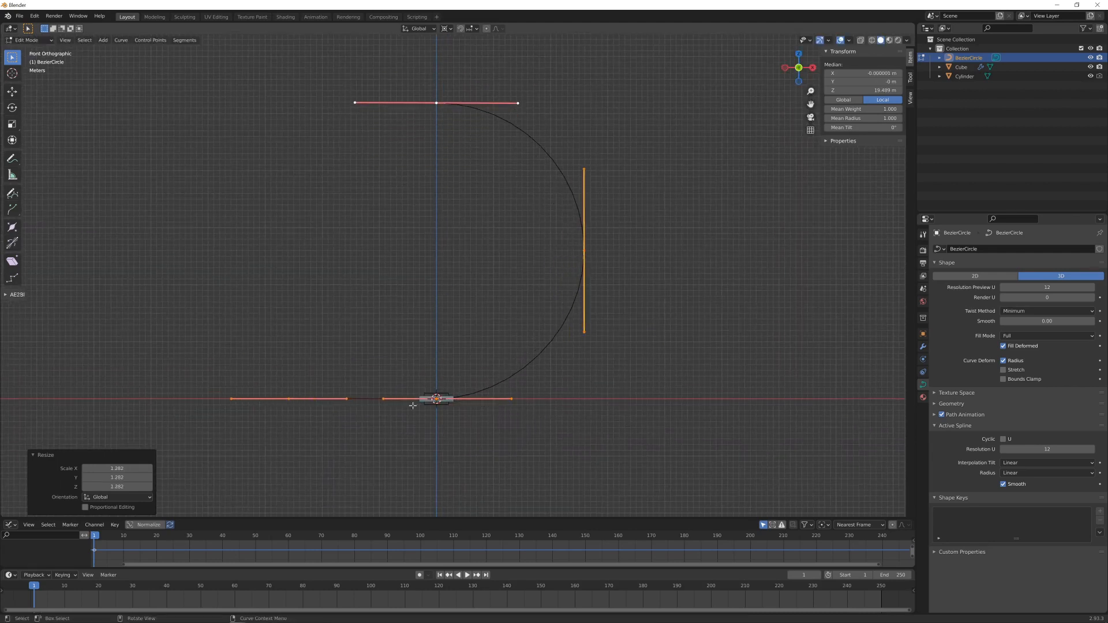
{"action": "key", "text": "Tab"}
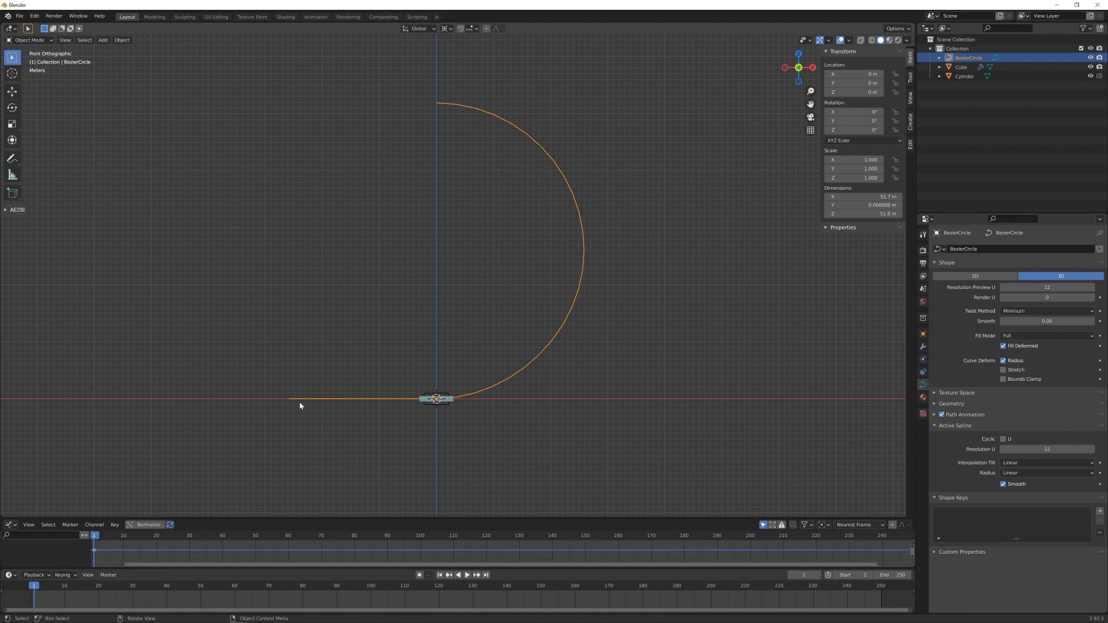
- Add an Array modifier to the slab with a relative offset X factor of -1 and Merge enabled
{"action": "mouse_move", "coordinate": [501, 400]}
{"action": "middle_mouse_down"}
{"action": "mouse_move", "coordinate": [490, 415]}
{"action": "mouse_move", "coordinate": [484, 391]}
{"action": "middle_mouse_up"}
{"action": "left_click", "coordinate": [439, 382]}
{"action": "scroll", "coordinate": [487, 421], "scroll_direction": "up", "scroll_amount": 2}
{"action": "scroll", "coordinate": [483, 388], "scroll_direction": "down", "scroll_amount": 3}
{"action": "scroll", "coordinate": [484, 387], "scroll_direction": "up", "scroll_amount": 3}
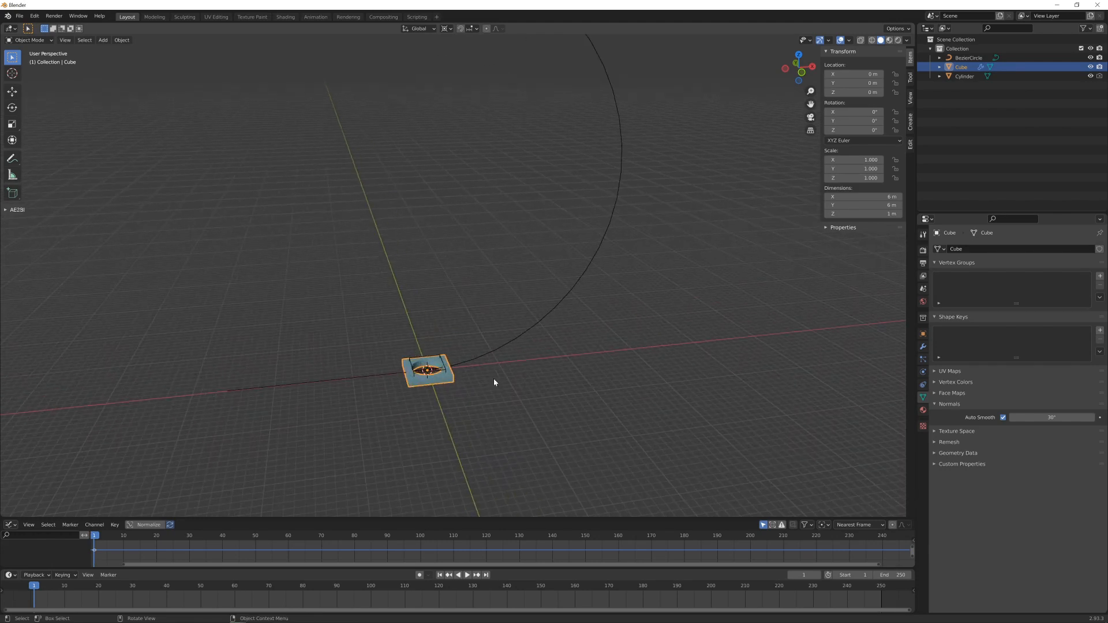
{"action": "scroll", "coordinate": [561, 348], "scroll_direction": "down", "scroll_amount": 2}
{"action": "middle_click_drag", "start_coordinate": [556, 352], "coordinate": [474, 323], "text": "shift"}
{"action": "scroll", "coordinate": [544, 364], "scroll_direction": "up", "scroll_amount": 2}
{"action": "scroll", "coordinate": [488, 383], "scroll_direction": "up", "scroll_amount": 1}
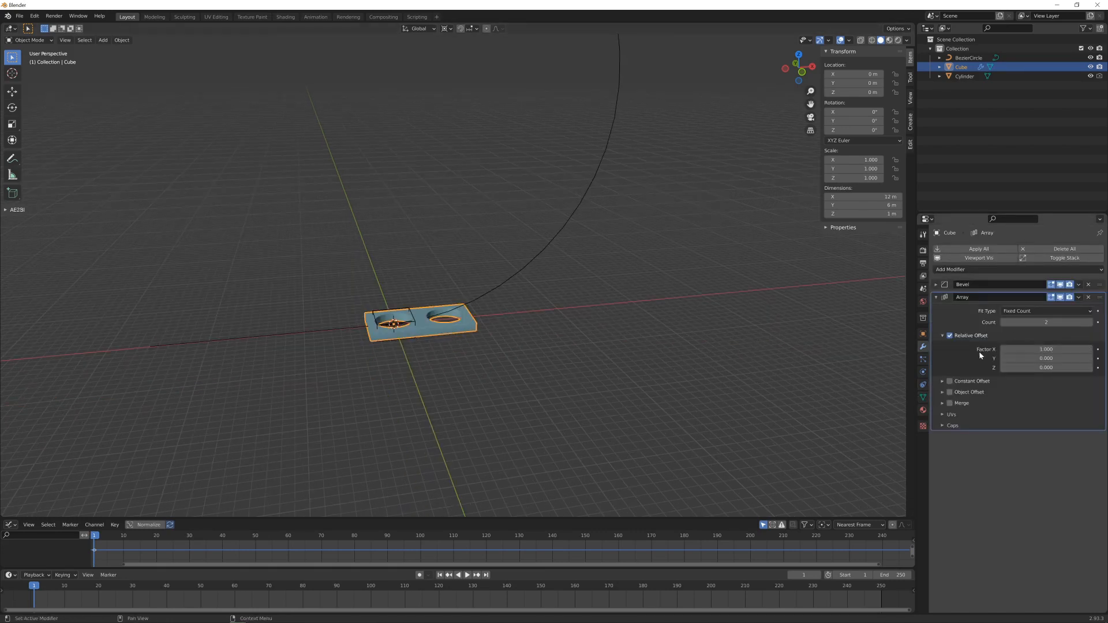
{"action": "left_click", "coordinate": [1004, 350]}
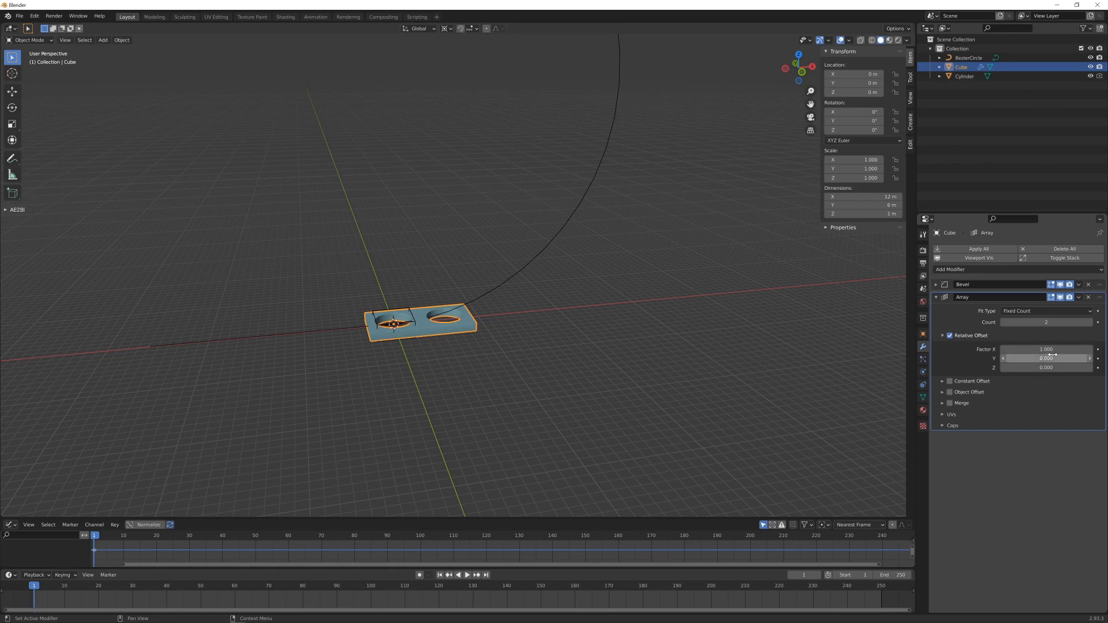
{"action": "type", "text": "-1"}
{"action": "key", "text": "Return"}
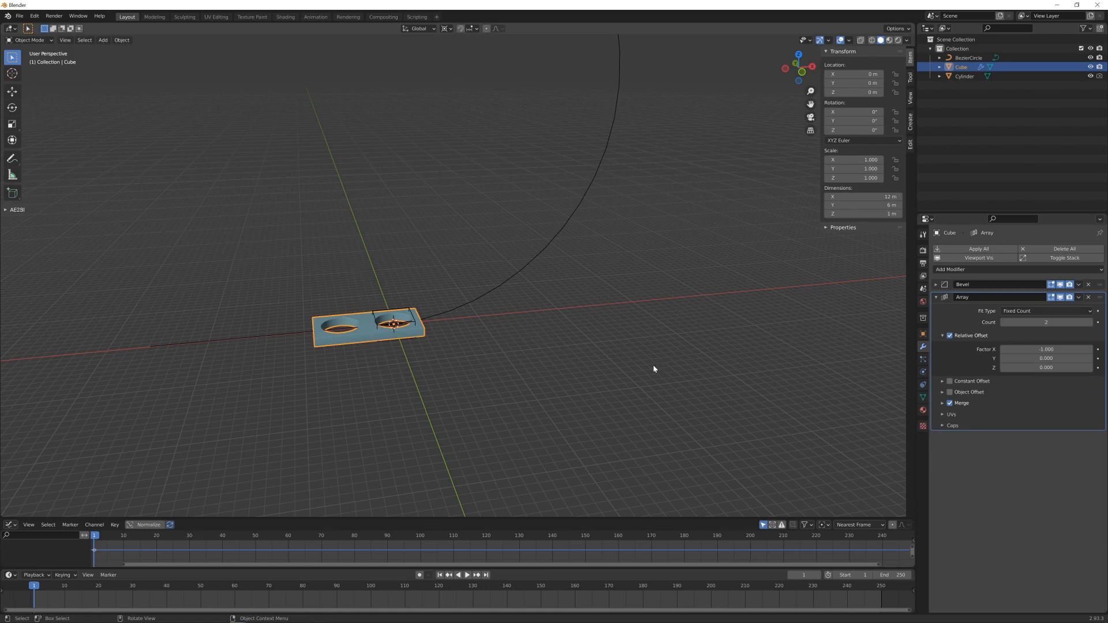
- Raise the slab's array count to 11 and reorder the modifiers so that Array comes before Bevel
{"action": "left_click", "coordinate": [1090, 322]}
{"action": "left_click_drag", "start_coordinate": [1090, 327], "coordinate": [1100, 326]}
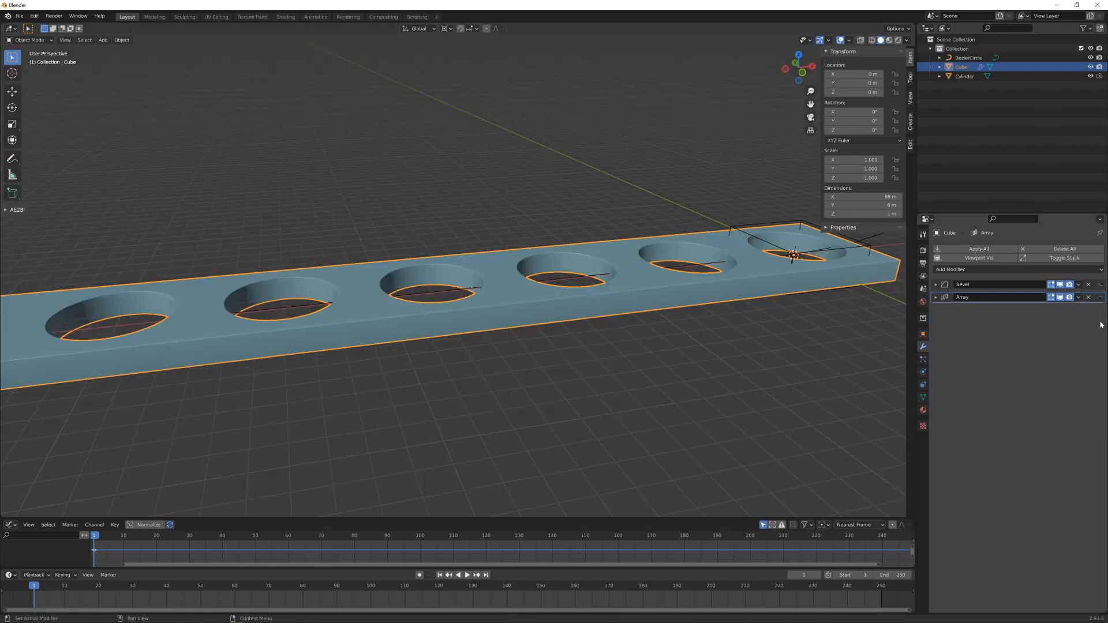
{"action": "left_click_drag", "start_coordinate": [1098, 286], "coordinate": [1103, 310]}
{"action": "scroll", "coordinate": [517, 357], "scroll_direction": "down", "scroll_amount": 6}
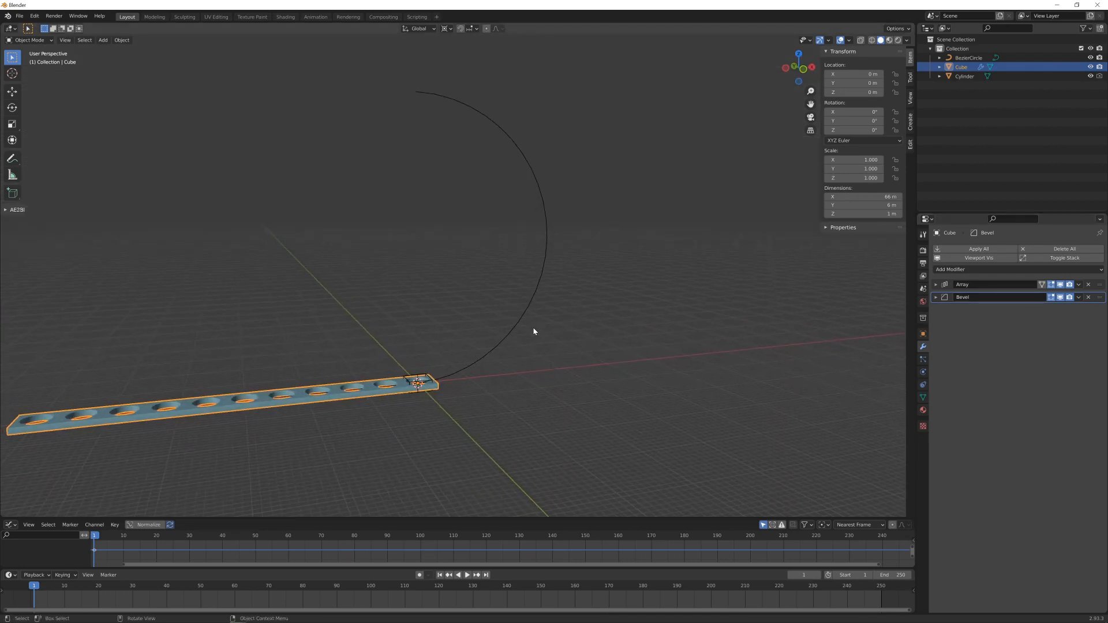
- Add a Curve modifier to the perforated strip and pick BezierCircle as its curve object
{"action": "left_click", "coordinate": [980, 270]}
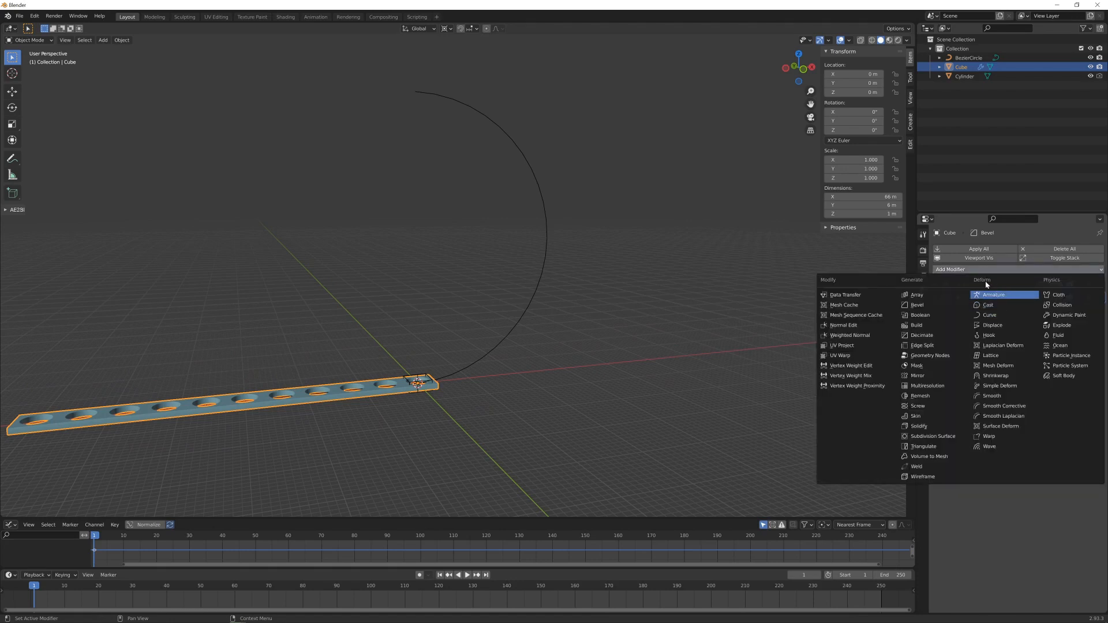
{"action": "left_click", "coordinate": [993, 317]}
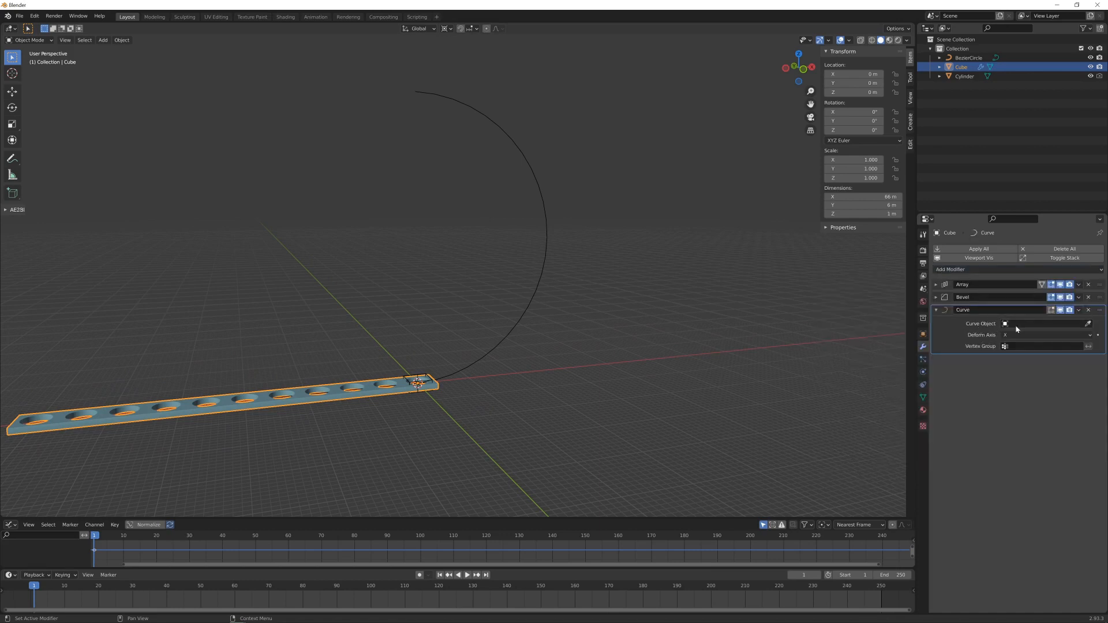
{"action": "left_click", "coordinate": [1088, 324]}
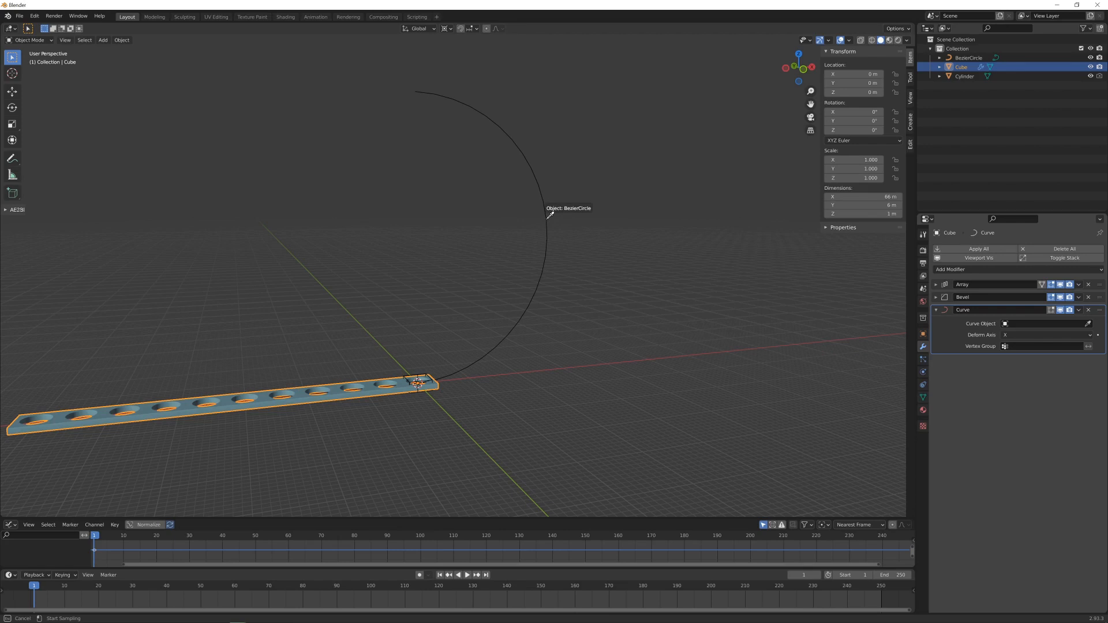
{"action": "left_click", "coordinate": [550, 215]}
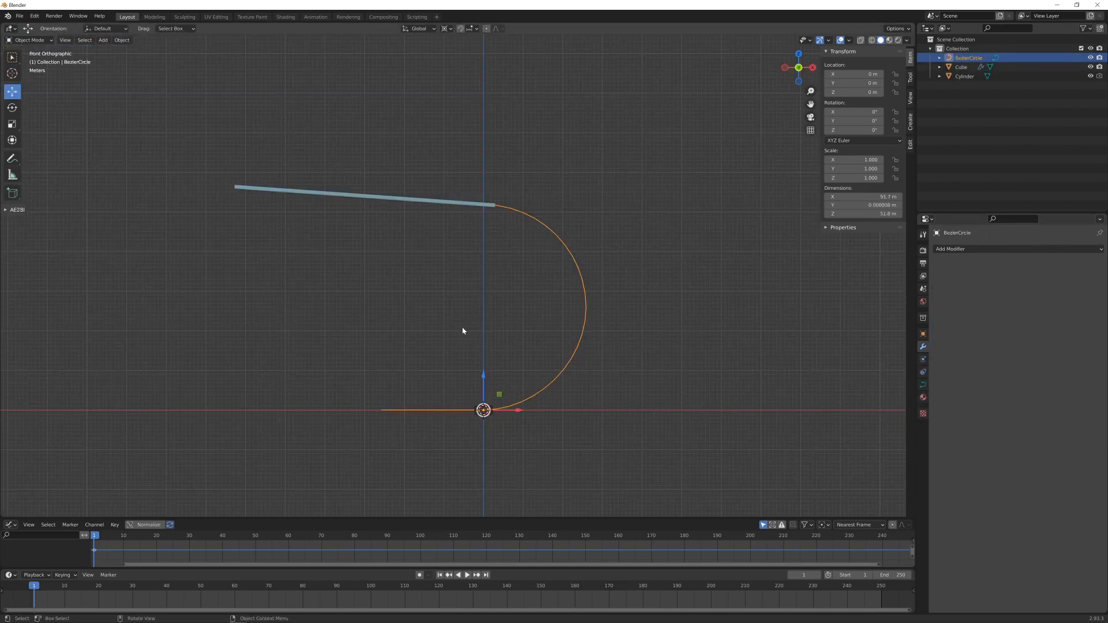
- Move the perforated strip about 38.4 m along the X axis so that it slides along the curve
{"action": "scroll", "coordinate": [472, 317], "scroll_direction": "up", "scroll_amount": 1}
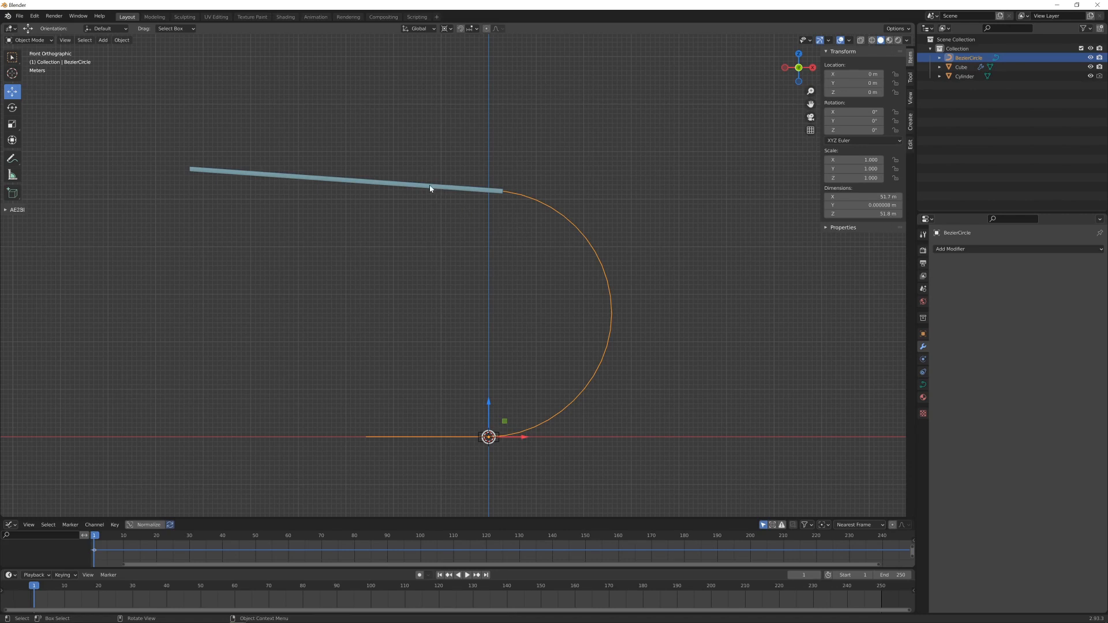
{"action": "left_click", "coordinate": [355, 184]}
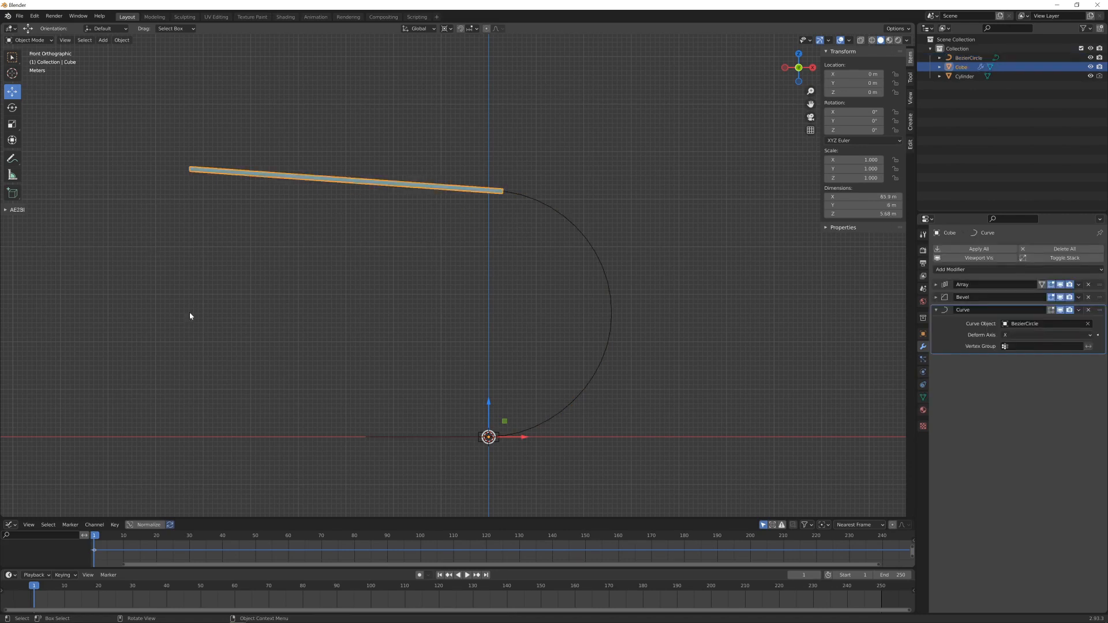
{"action": "scroll", "coordinate": [190, 316], "scroll_direction": "down", "scroll_amount": 1}
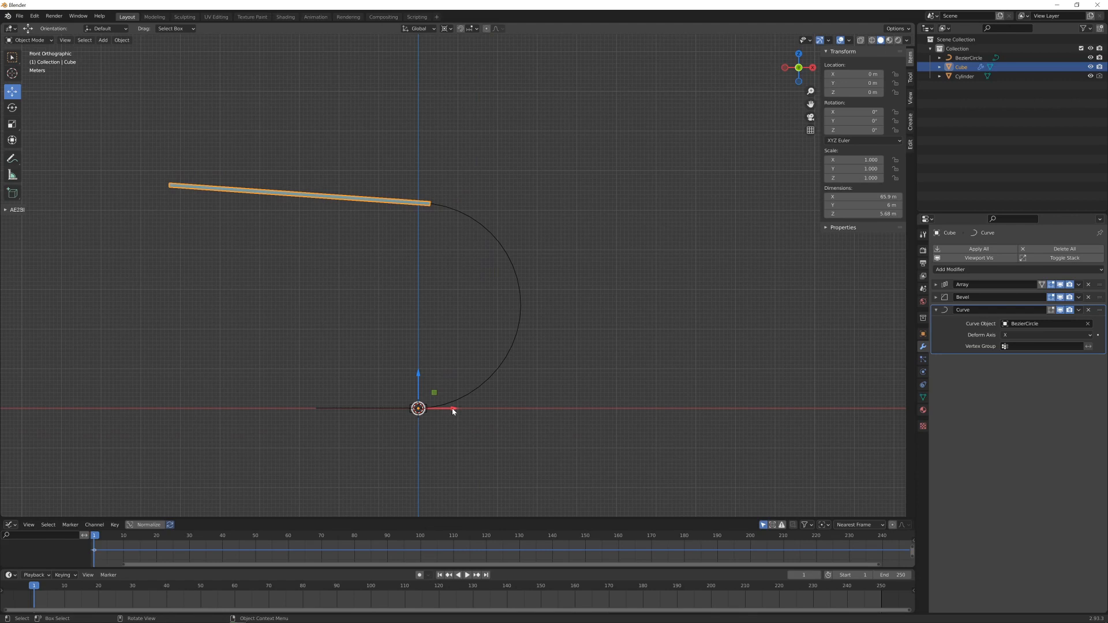
{"action": "left_click_drag", "start_coordinate": [465, 411], "coordinate": [615, 416]}
- Set the transform pivot to Median Point and increase the strip's X location to about 98 m
{"action": "left_click", "coordinate": [447, 29]}
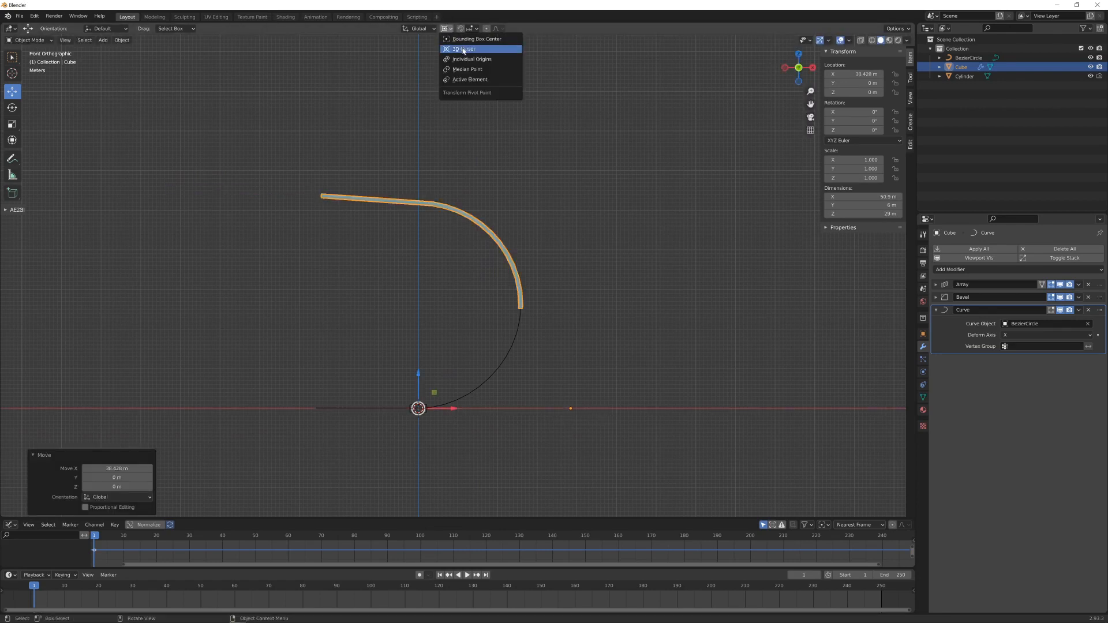
{"action": "left_click", "coordinate": [466, 70]}
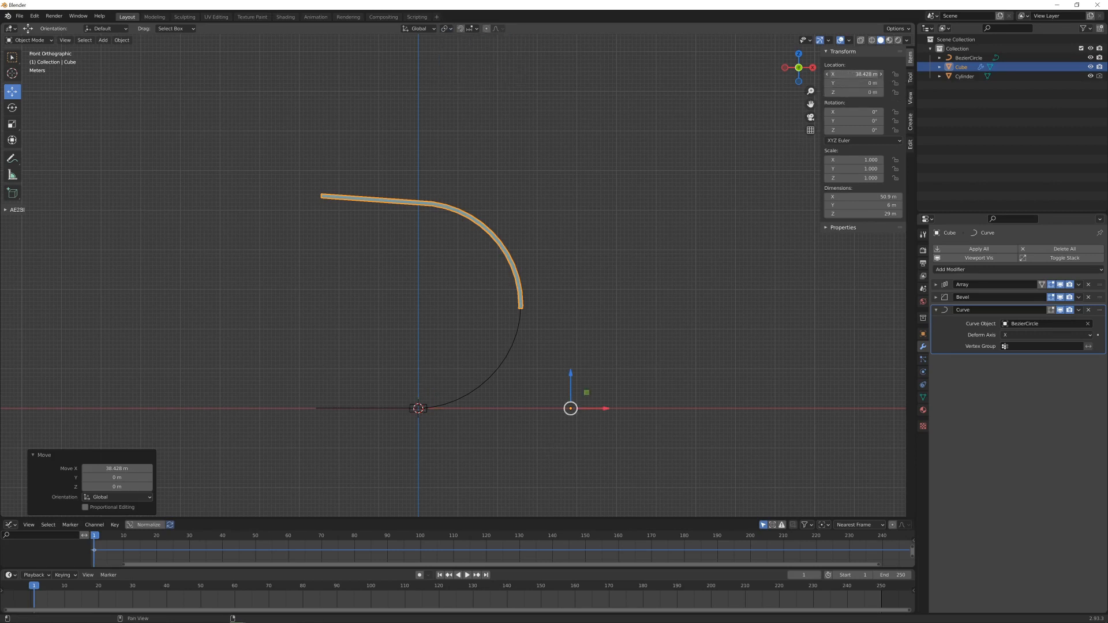
{"action": "left_click_drag", "start_coordinate": [855, 73], "coordinate": [926, 74]}
{"action": "left_click_drag", "start_coordinate": [926, 74], "coordinate": [939, 73]}
- Set the BezierCircle curve's preview resolution U to 24 to smooth the bend of the strip
{"action": "scroll", "coordinate": [487, 299], "scroll_direction": "up", "scroll_amount": 3}
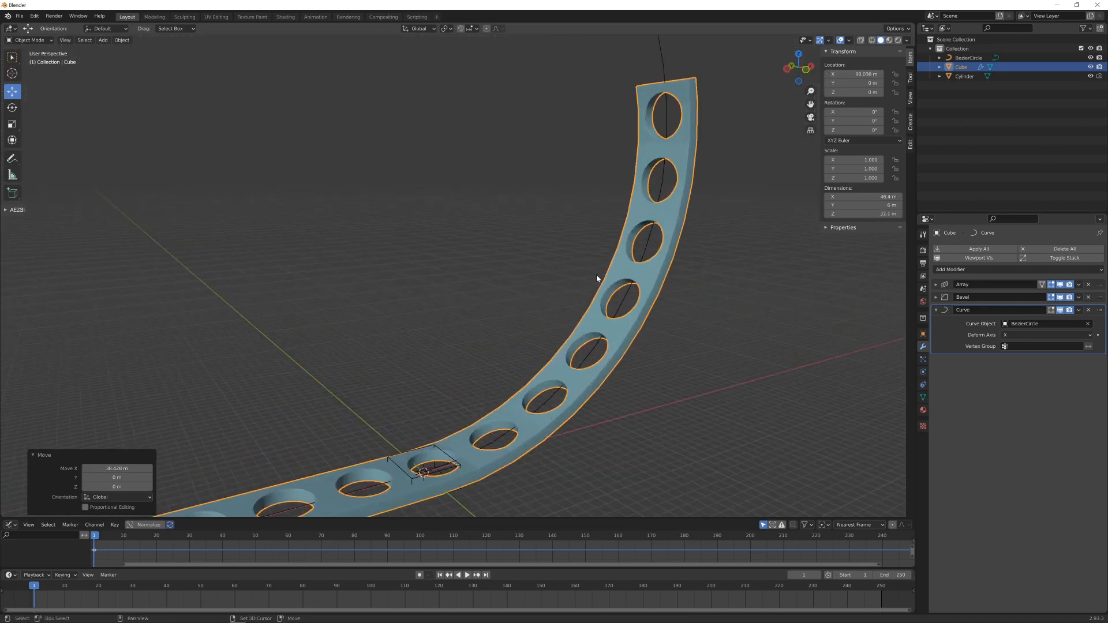
{"action": "middle_click_drag", "start_coordinate": [599, 279], "coordinate": [553, 225], "text": "shift"}
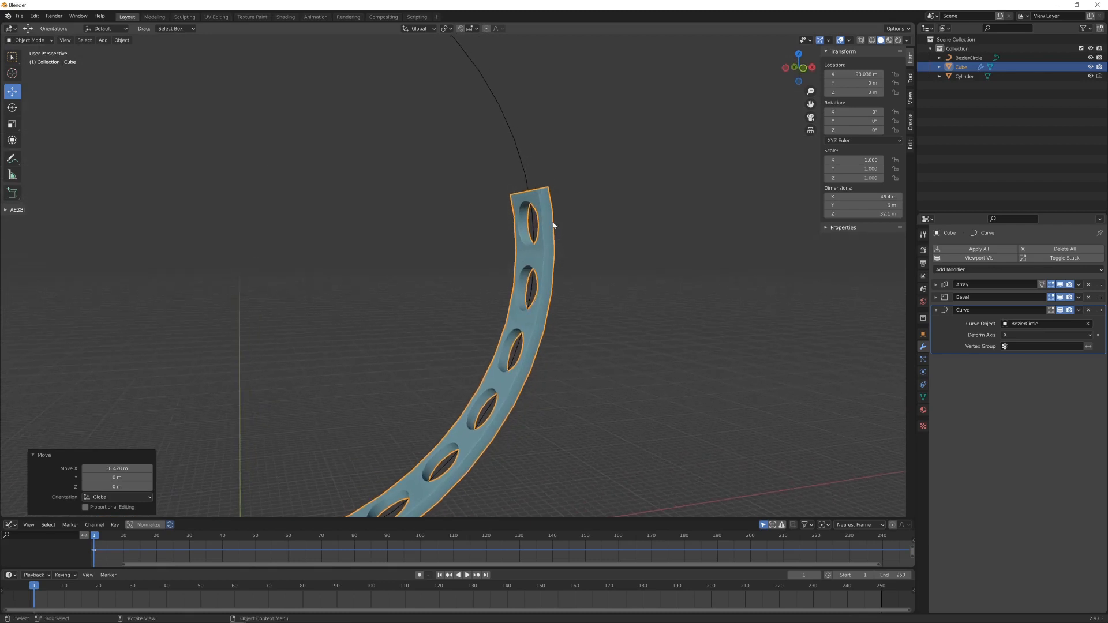
{"action": "scroll", "coordinate": [517, 317], "scroll_direction": "up", "scroll_amount": 3}
{"action": "middle_click_drag", "start_coordinate": [569, 324], "coordinate": [506, 326], "text": "shift"}
{"action": "scroll", "coordinate": [553, 246], "scroll_direction": "up", "scroll_amount": 3}
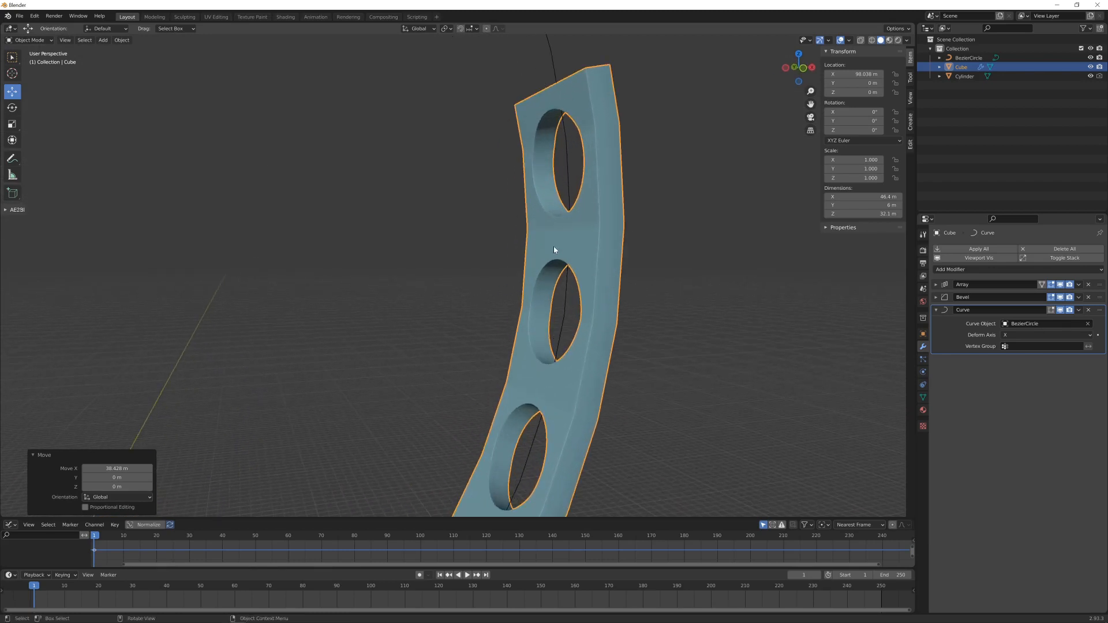
{"action": "scroll", "coordinate": [553, 246], "scroll_direction": "down", "scroll_amount": 2}
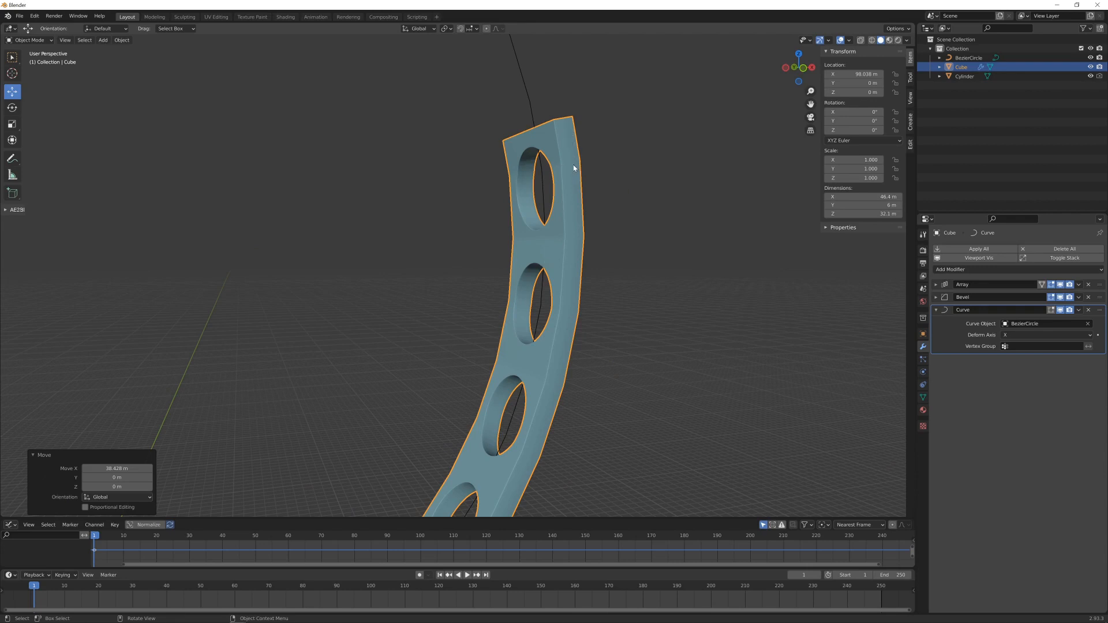
{"action": "left_click", "coordinate": [531, 97]}
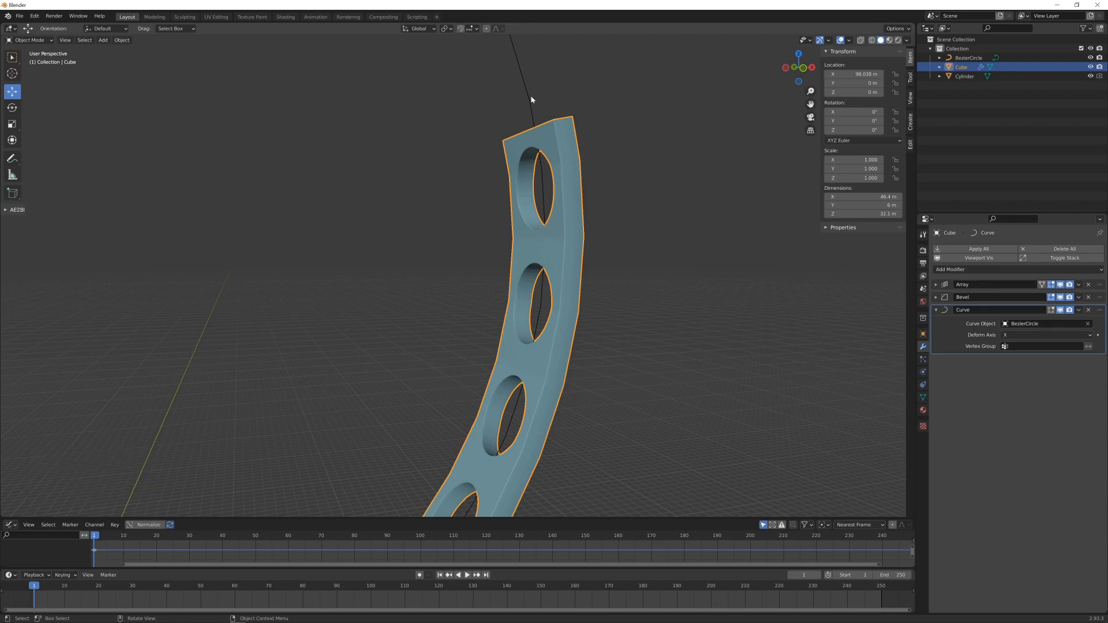
{"action": "left_click", "coordinate": [531, 99]}
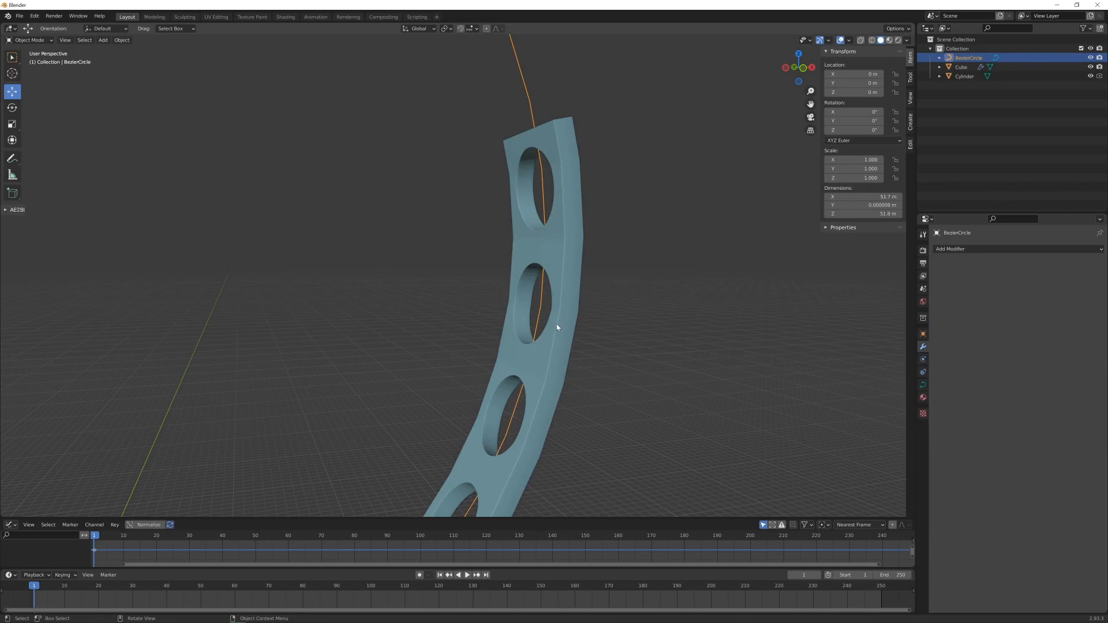
{"action": "left_click", "coordinate": [923, 384]}
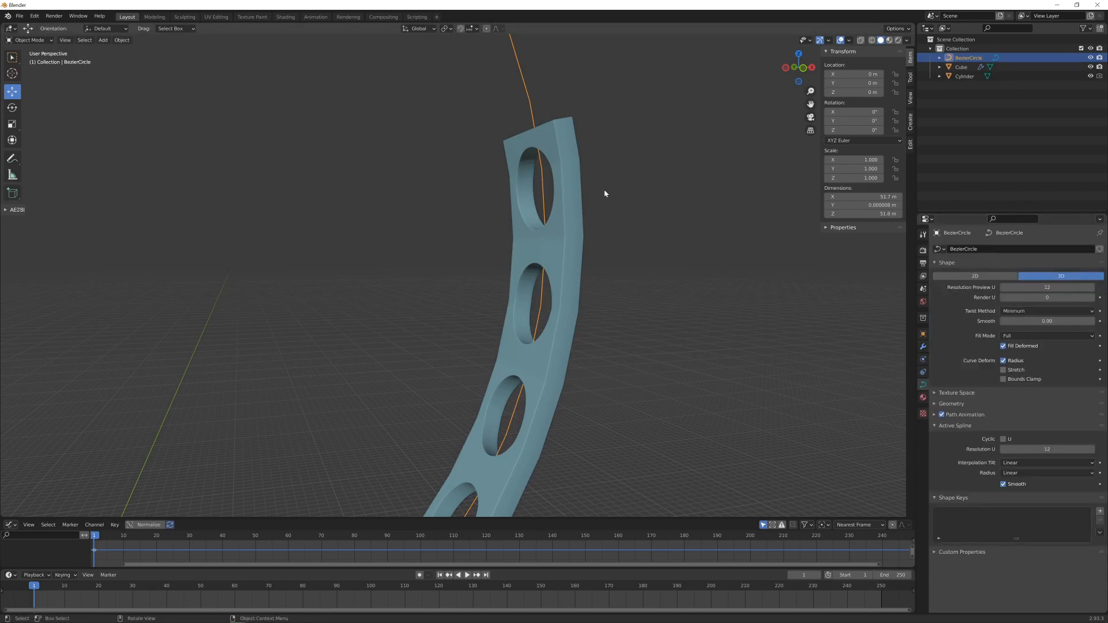
{"action": "left_click", "coordinate": [1046, 288]}
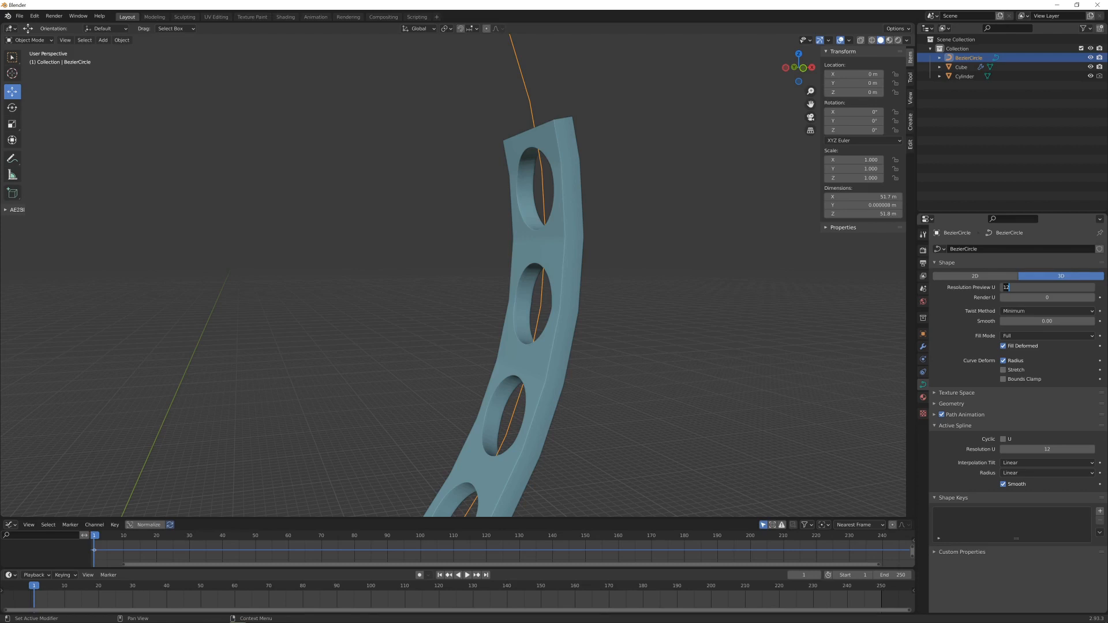
{"action": "type", "text": "24"}
{"action": "key", "text": "Return"}
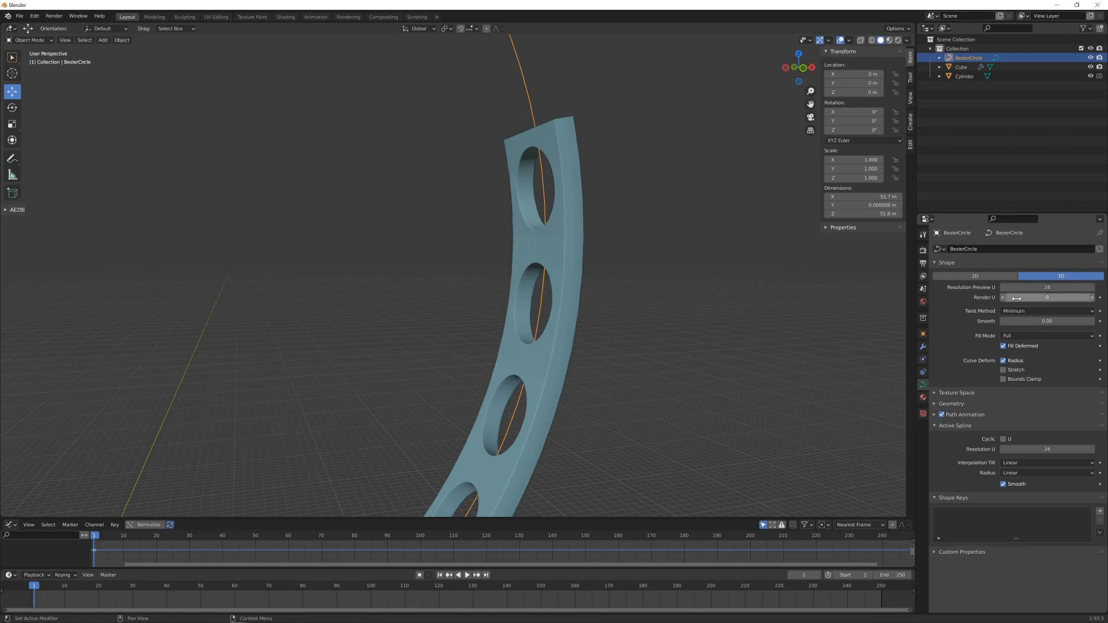
{"action": "middle_click_drag", "start_coordinate": [743, 288], "coordinate": [724, 271]}
{"action": "scroll", "coordinate": [685, 293], "scroll_direction": "up", "scroll_amount": 2}
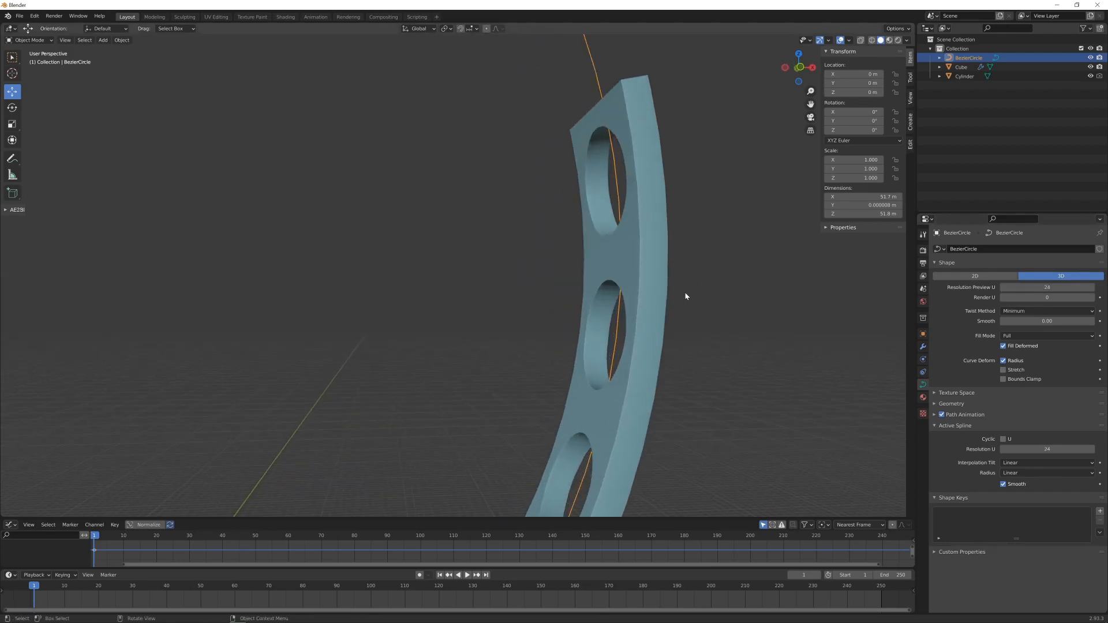
- Set the BezierCircle curve's preview resolution U to 36 and check the smoothness of the bent strip
{"action": "double_click", "coordinate": [1047, 288]}
{"action": "type", "text": "36"}
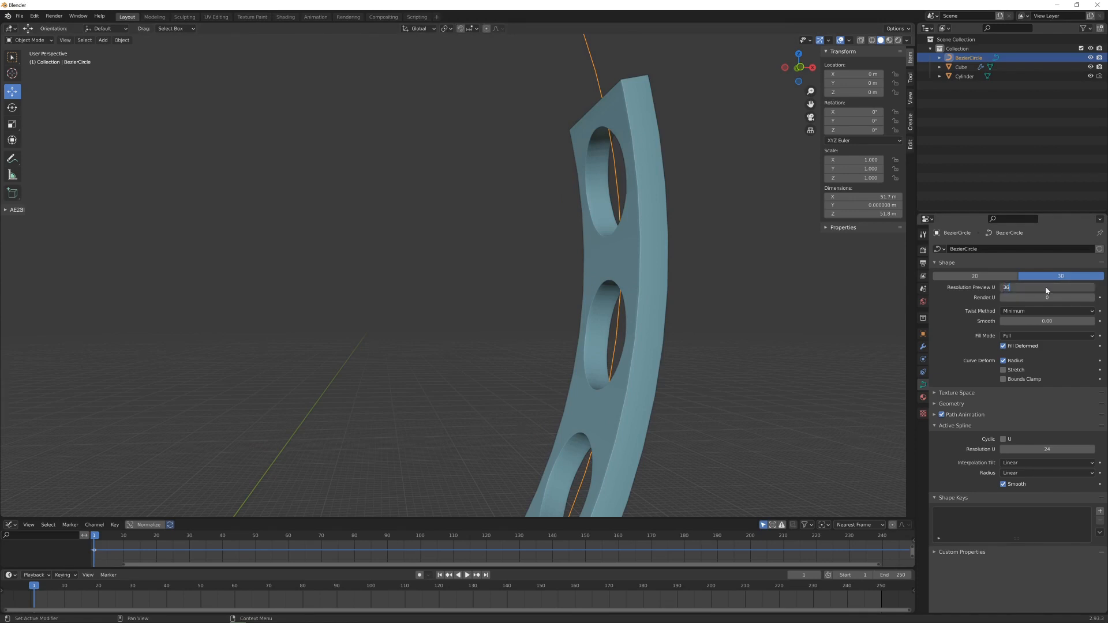
{"action": "key", "text": "Return"}
{"action": "scroll", "coordinate": [564, 272], "scroll_direction": "down", "scroll_amount": 3}
{"action": "scroll", "coordinate": [546, 283], "scroll_direction": "up", "scroll_amount": 4}
{"action": "middle_click_drag", "start_coordinate": [542, 286], "coordinate": [549, 287]}
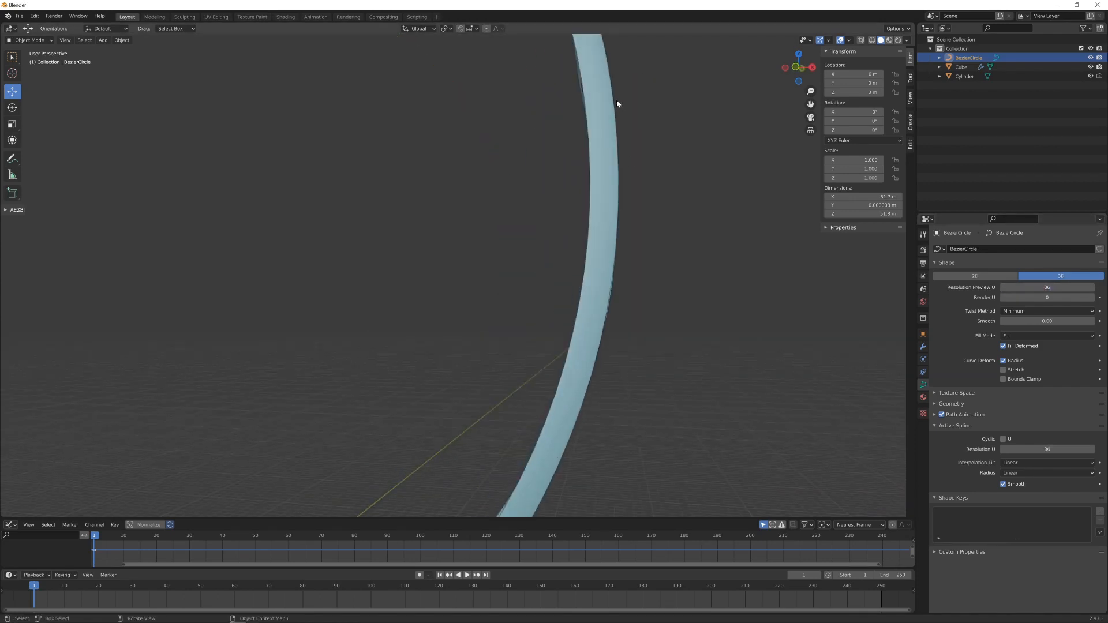
{"action": "scroll", "coordinate": [591, 380], "scroll_direction": "down", "scroll_amount": 5}
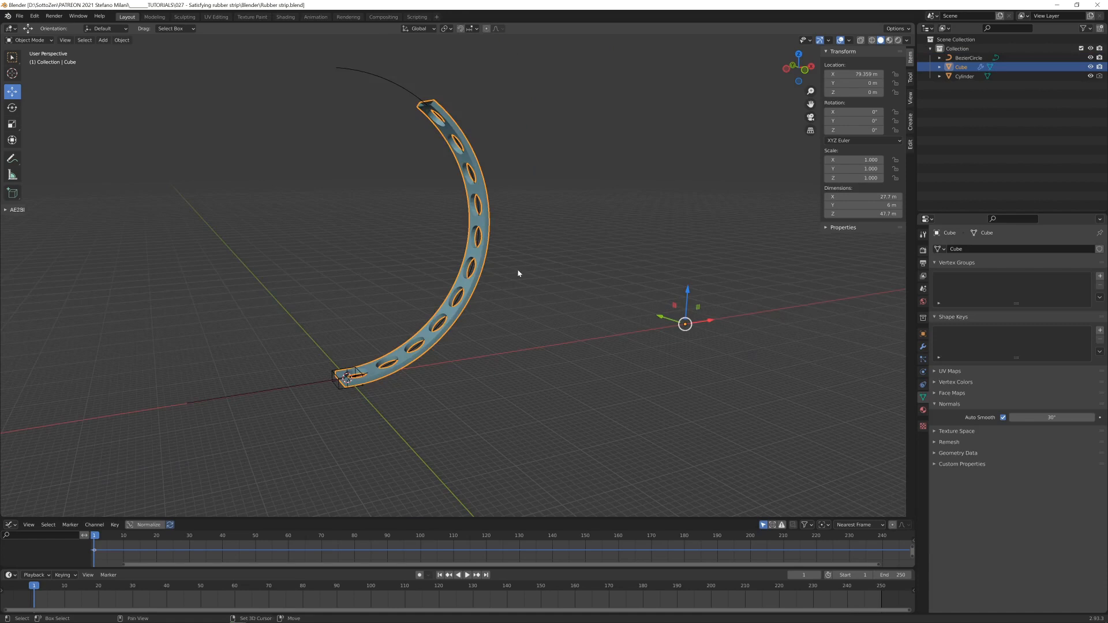
{"action": "middle_click_drag", "start_coordinate": [517, 267], "coordinate": [547, 284]}
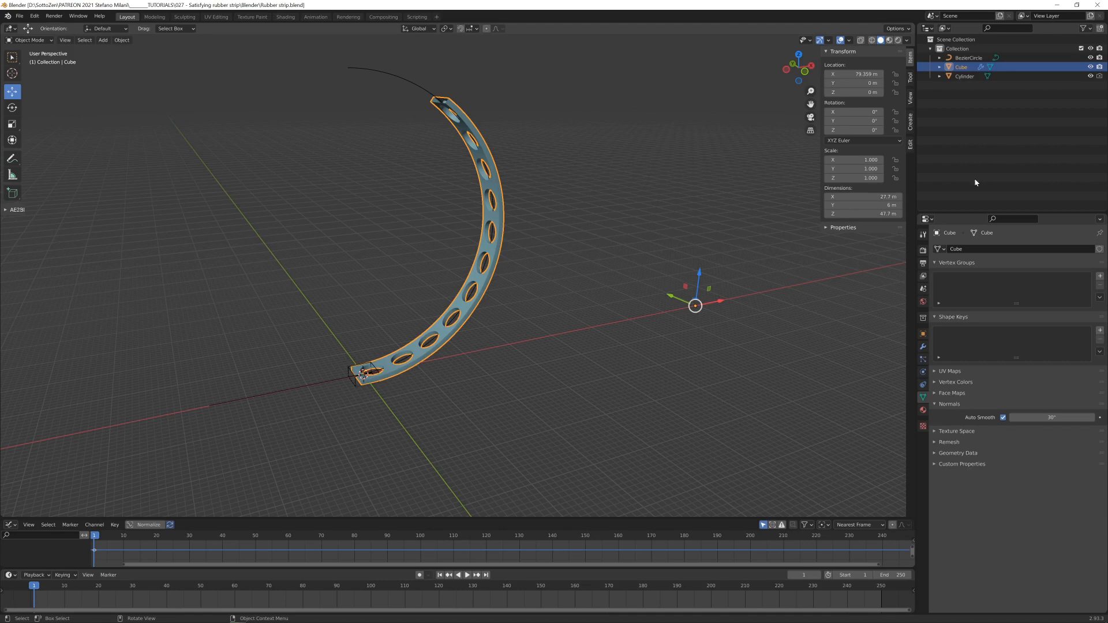
- Move the cylinder into a new collection, Collection 2, and exclude the original collection from the view layer
{"action": "right_click", "coordinate": [968, 107]}
{"action": "left_click", "coordinate": [970, 109]}
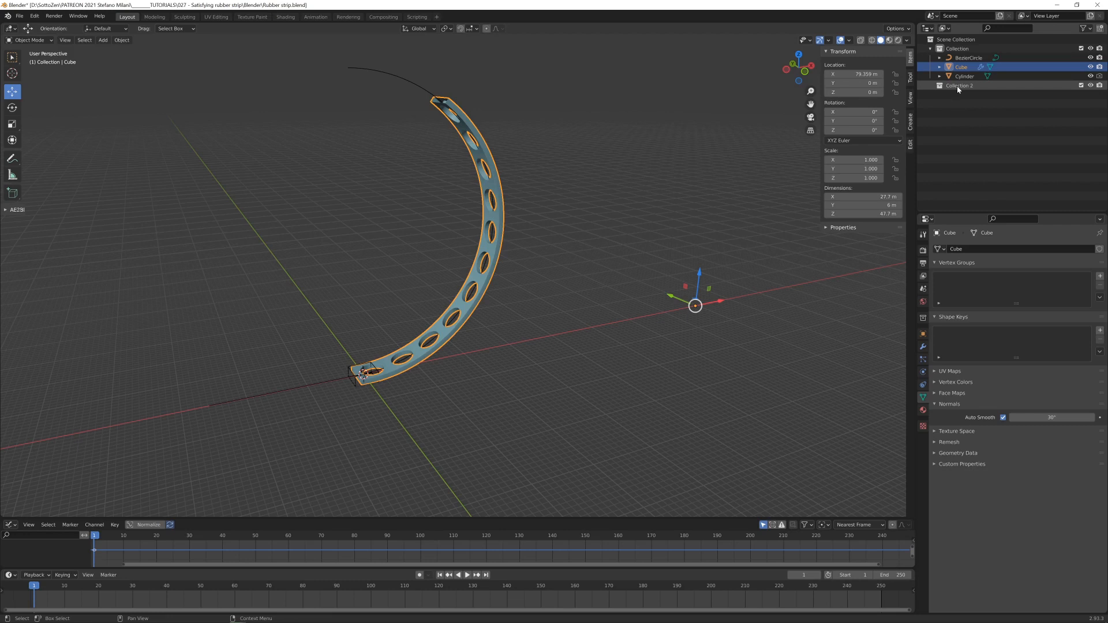
{"action": "left_click", "coordinate": [965, 77]}
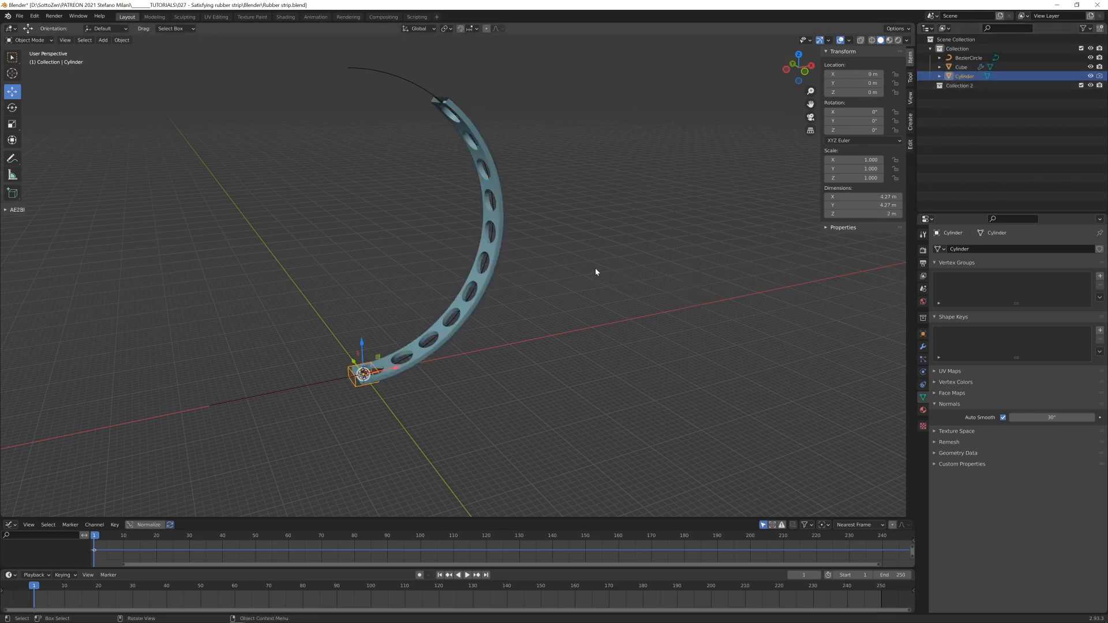
{"action": "key", "text": "m"}
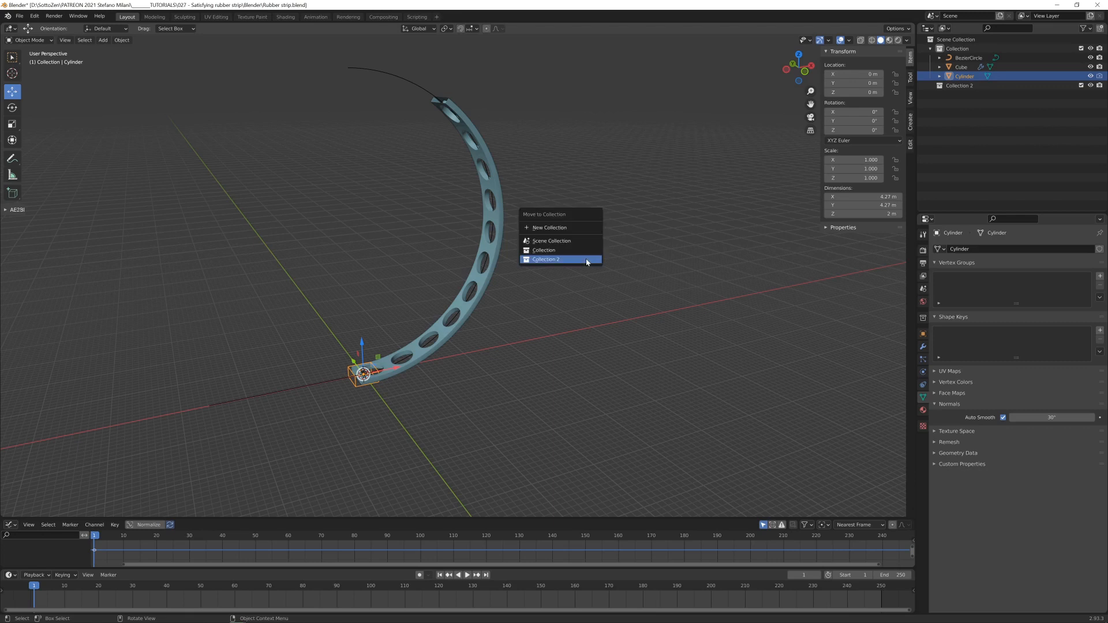
{"action": "left_click", "coordinate": [545, 260]}
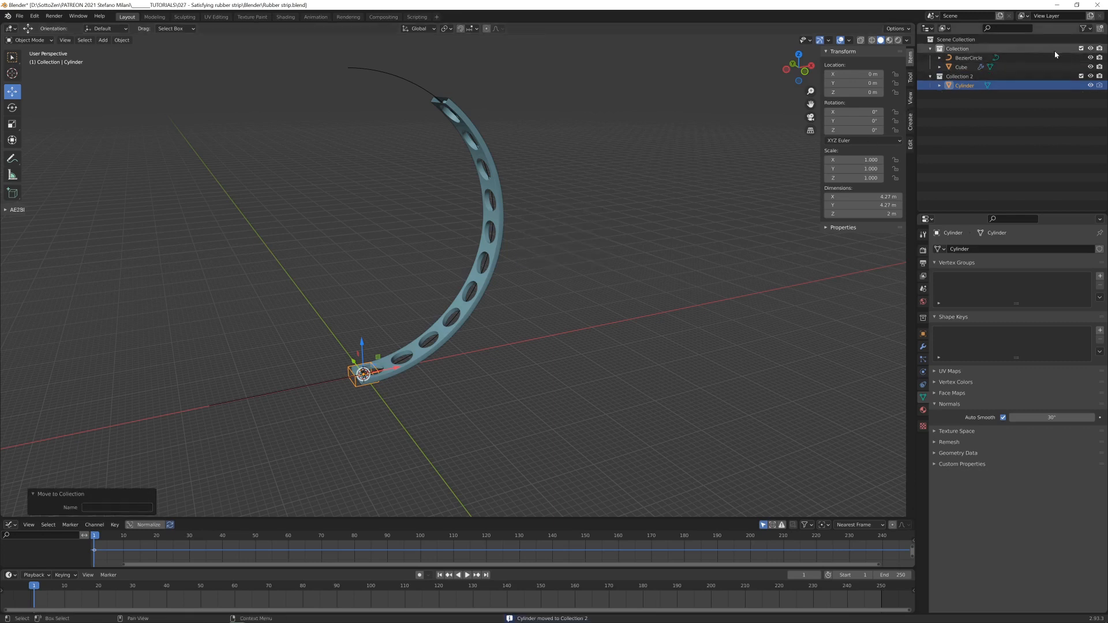
{"action": "left_click", "coordinate": [1081, 49]}
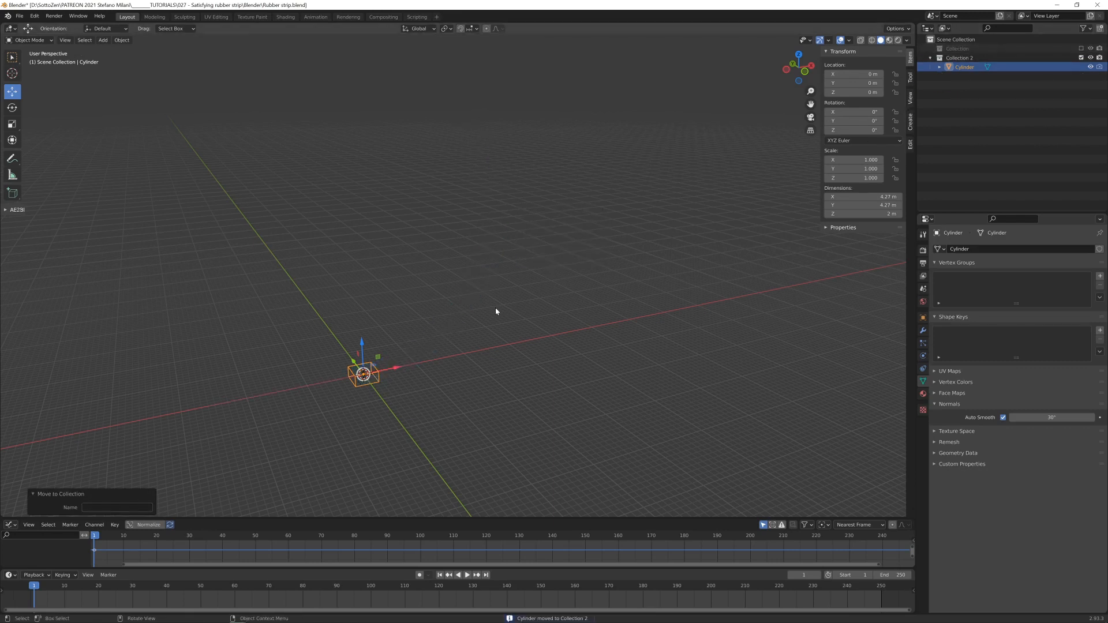
- Change the cylinder's viewport display from Bounds to Textured
{"action": "key", "text": "KP_Decimal"}
{"action": "scroll", "coordinate": [521, 304], "scroll_direction": "down", "scroll_amount": 4}
{"action": "middle_click_drag", "start_coordinate": [514, 277], "coordinate": [508, 299]}
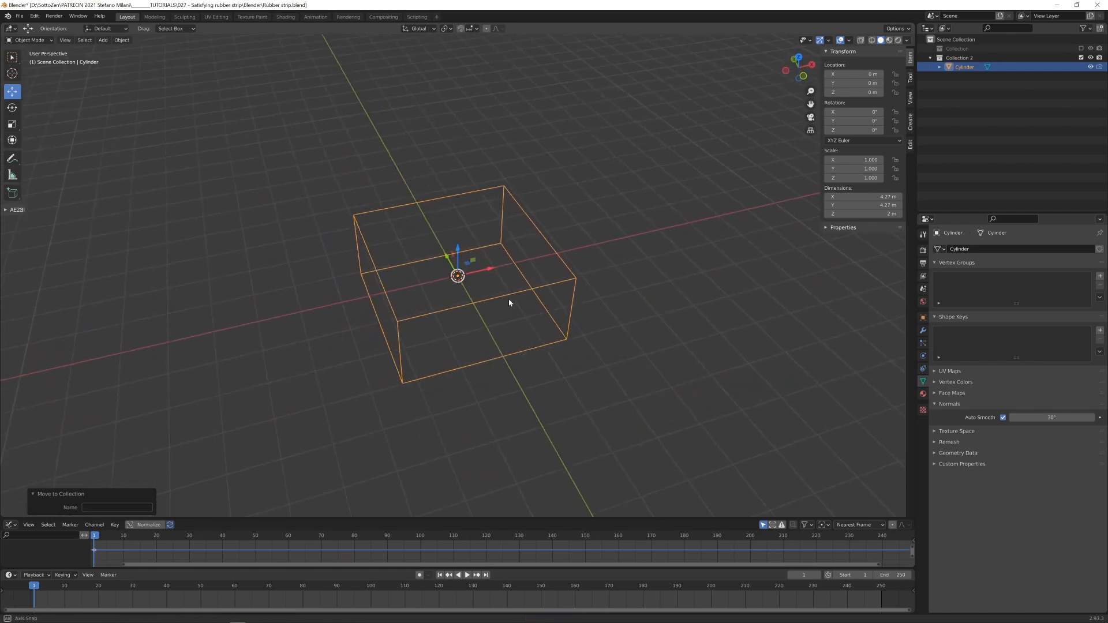
{"action": "left_click", "coordinate": [923, 318]}
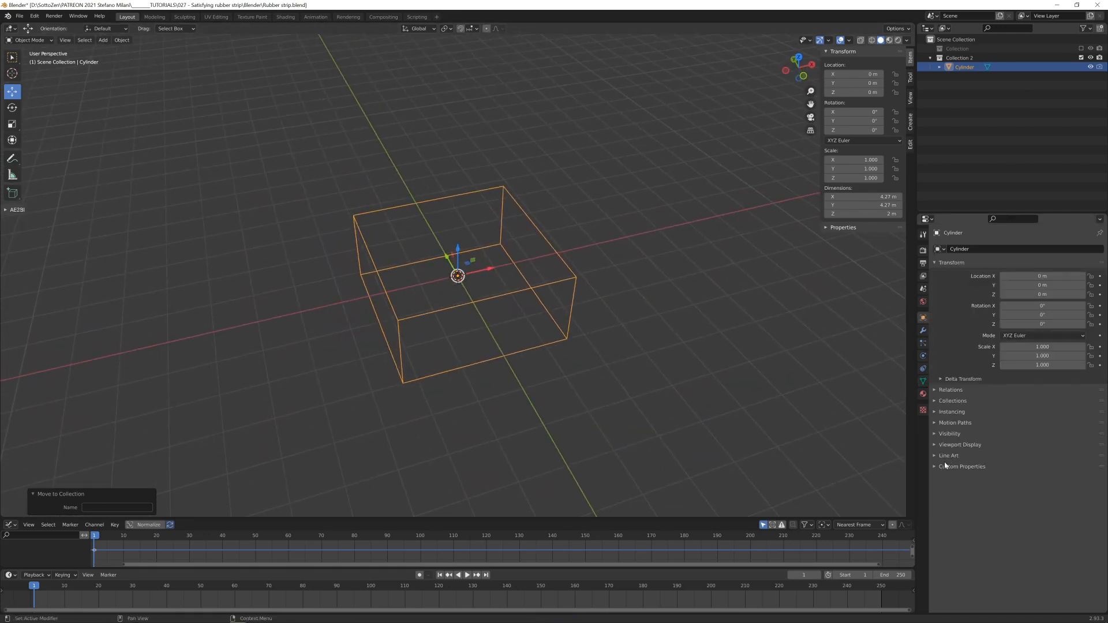
{"action": "left_click", "coordinate": [937, 445]}
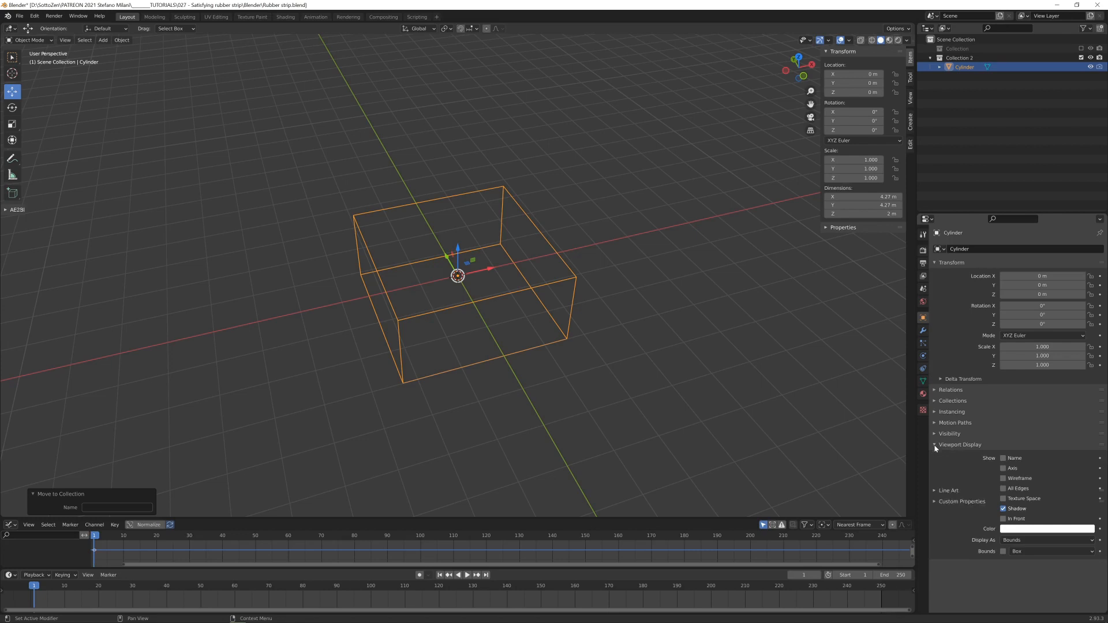
{"action": "left_click", "coordinate": [1037, 544]}
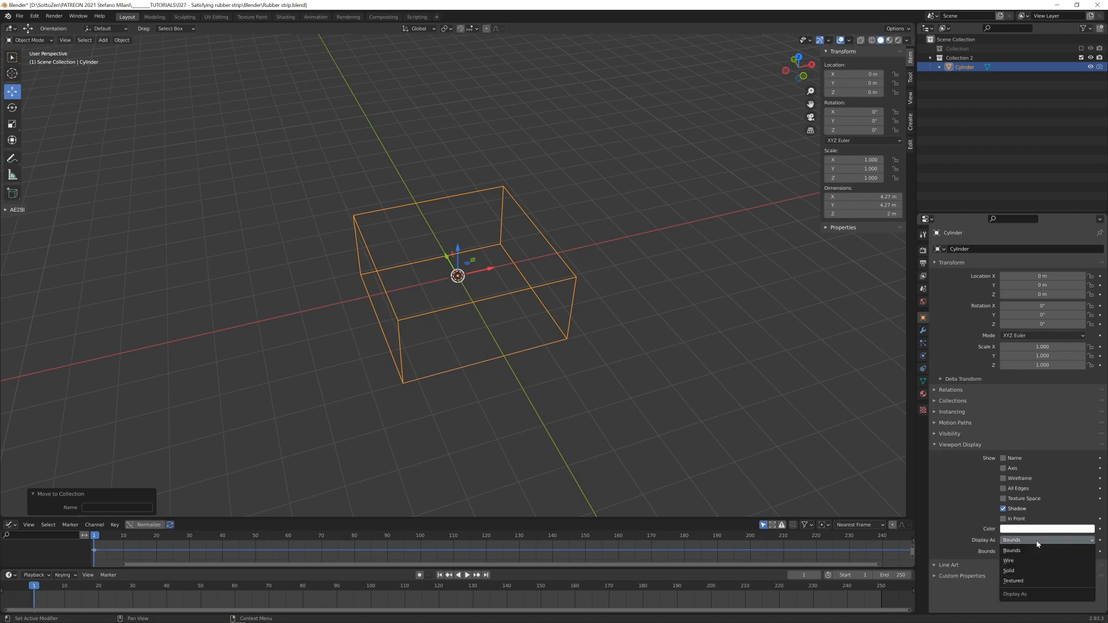
{"action": "left_click", "coordinate": [1039, 582]}
{"action": "scroll", "coordinate": [527, 306], "scroll_direction": "down", "scroll_amount": 2}
{"action": "scroll", "coordinate": [526, 306], "scroll_direction": "up", "scroll_amount": 3}
- Add a cube at the origin and scale it by 3 in X and Y only, working from the top view
{"action": "key", "text": "KP_7"}
{"action": "scroll", "coordinate": [514, 316], "scroll_direction": "down", "scroll_amount": 2}
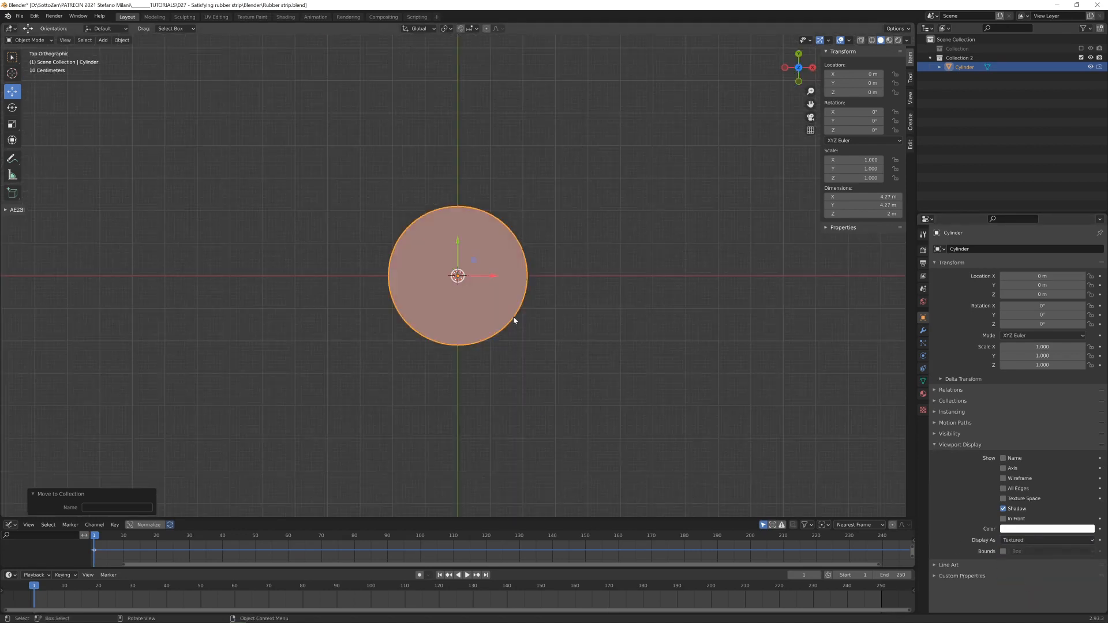
{"action": "key", "text": "shift+a"}
{"action": "mouse_move", "coordinate": [513, 316]}
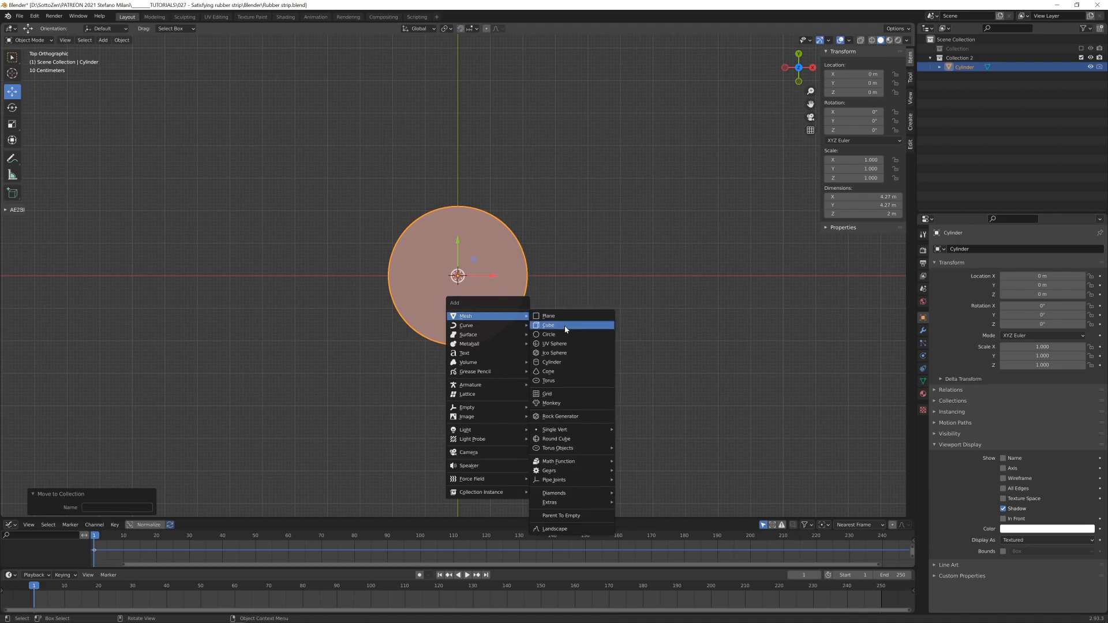
{"action": "left_click", "coordinate": [566, 327]}
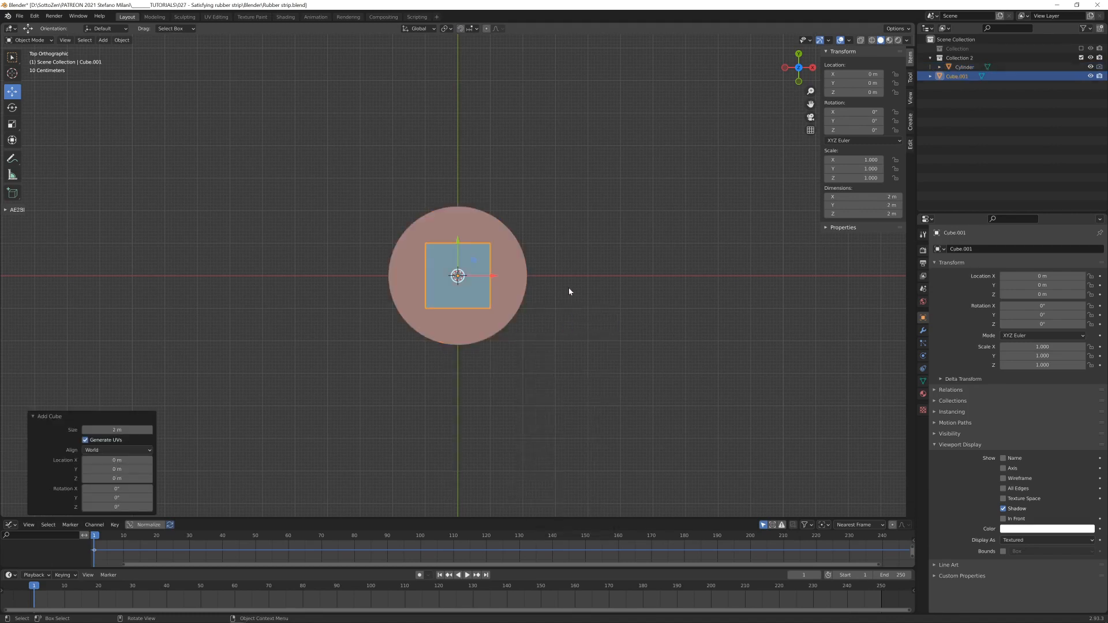
{"action": "type", "text": "s3"}
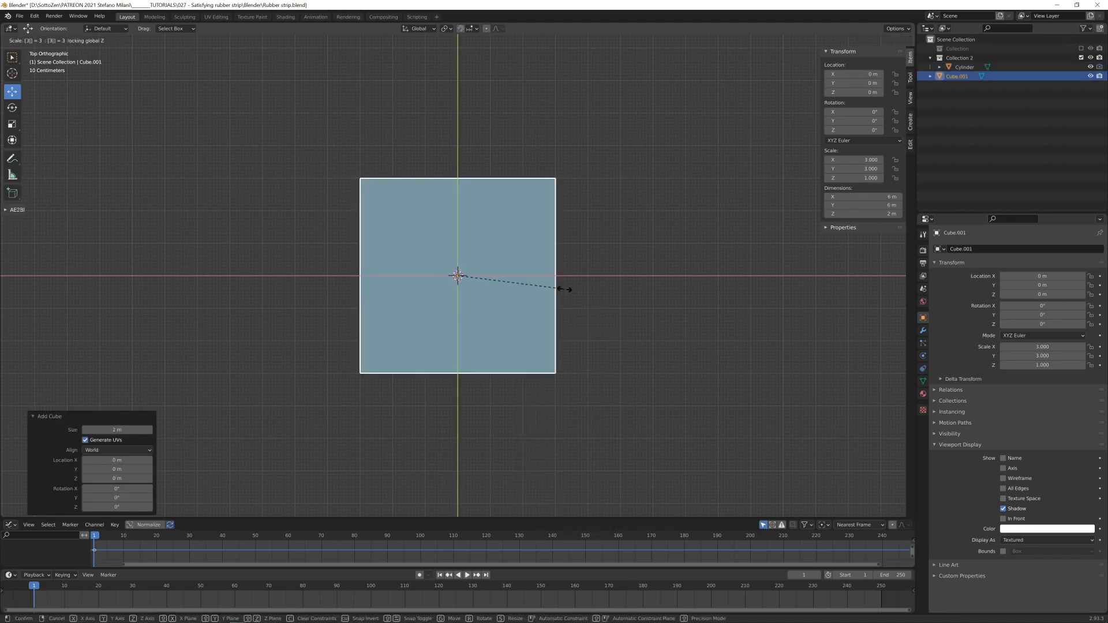
{"action": "key", "text": "Return"}
- Scale the new cube by 0.58 along Z in front view and apply its scale
{"action": "key", "text": "KP_1"}
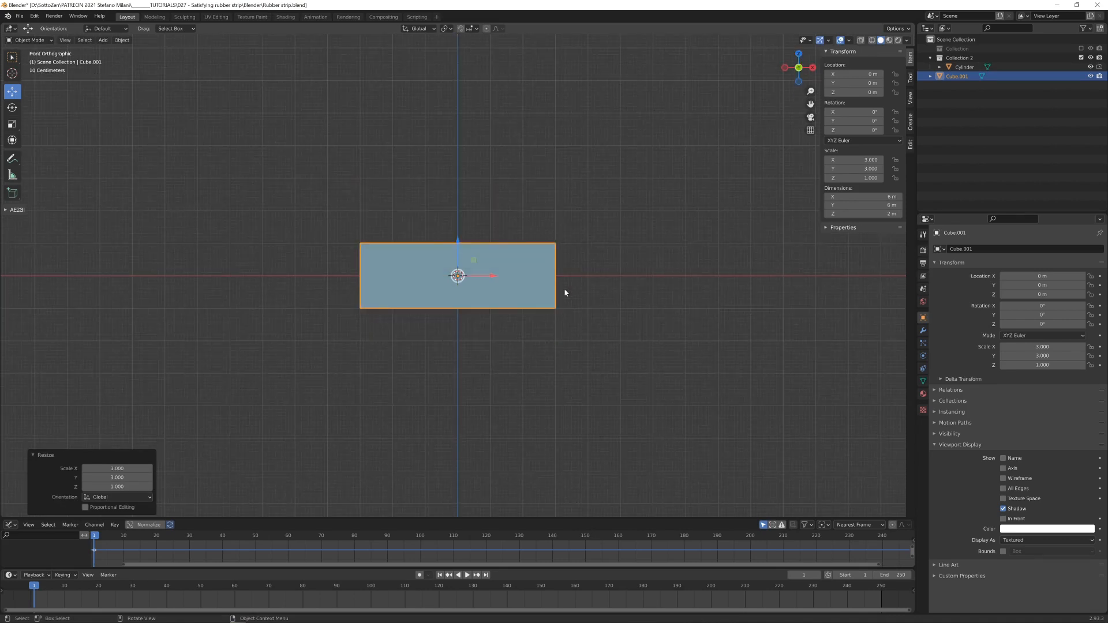
{"action": "type", "text": "sz"}
{"action": "type", "text": ".58"}
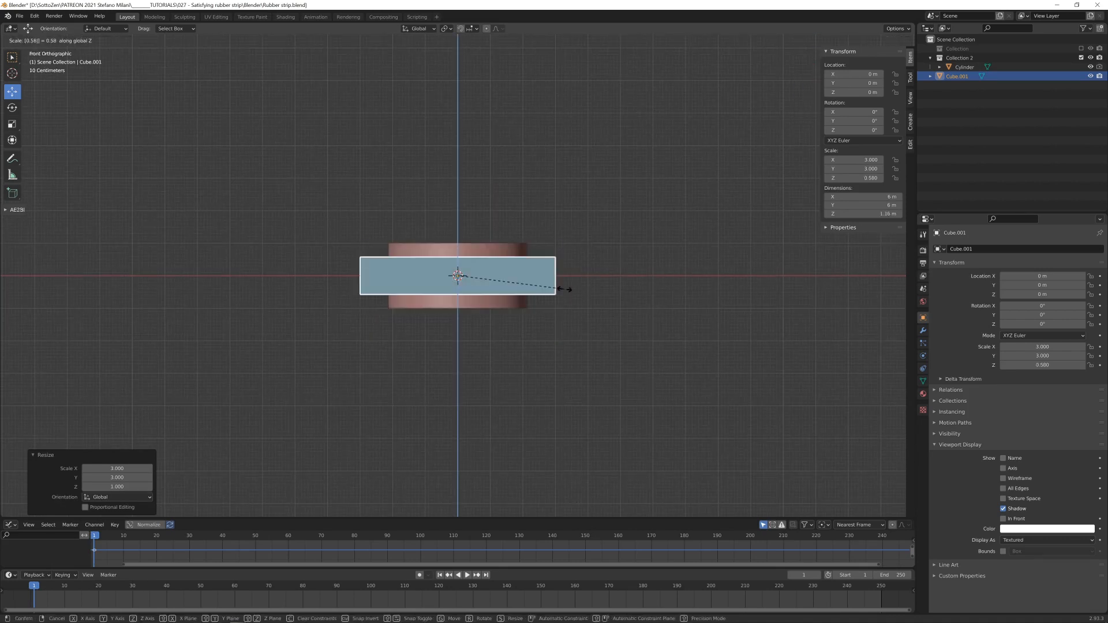
{"action": "key", "text": "Return"}
{"action": "key", "text": "ctrl+a"}
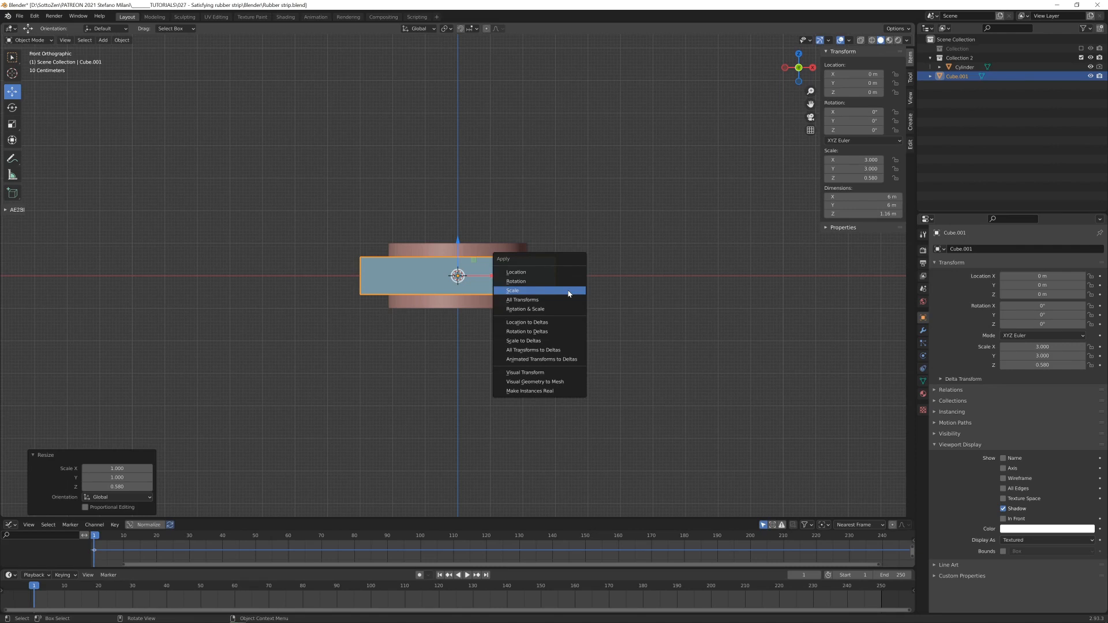
{"action": "left_click", "coordinate": [568, 294]}
- Divide the new slab with five evenly spaced loop cuts across its width and five across its depth
{"action": "key", "text": "Tab"}
{"action": "key", "text": "KP_7"}
{"action": "key", "text": "ctrl+r"}
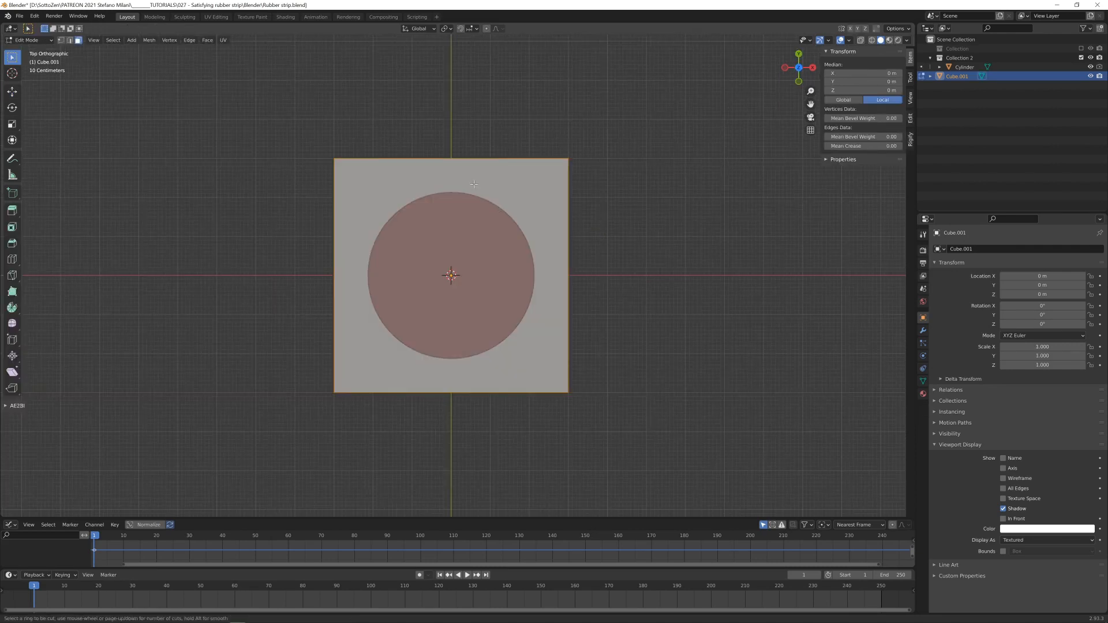
{"action": "scroll", "coordinate": [470, 179], "scroll_direction": "up", "scroll_amount": 4}
{"action": "left_click", "coordinate": [457, 169]}
{"action": "right_click", "coordinate": [457, 169]}
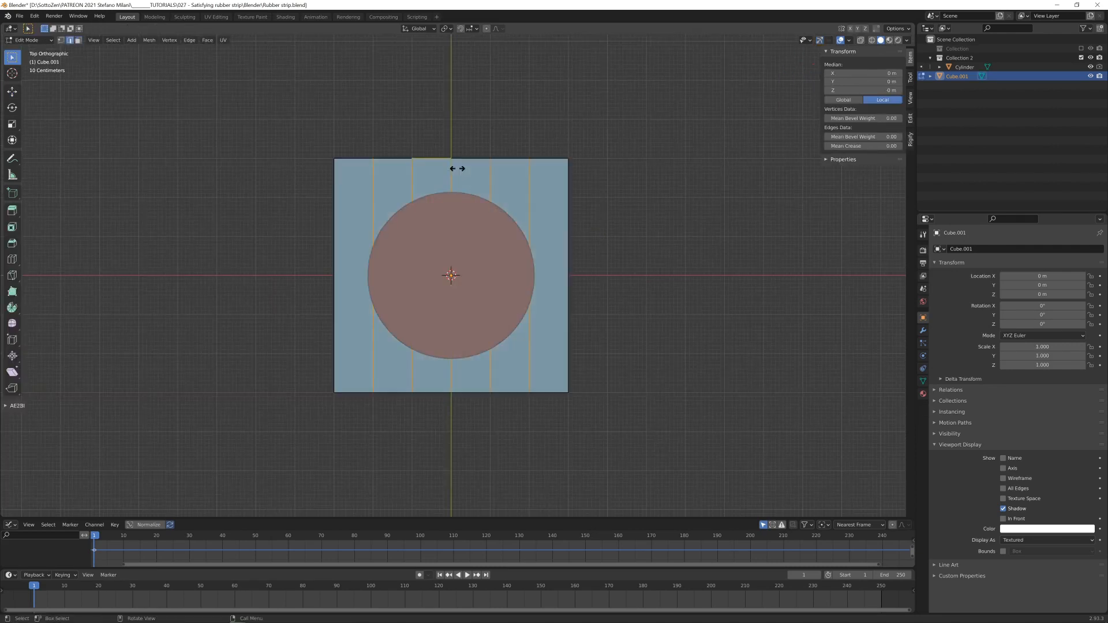
{"action": "key", "text": "ctrl+r"}
{"action": "scroll", "coordinate": [553, 266], "scroll_direction": "up", "scroll_amount": 2}
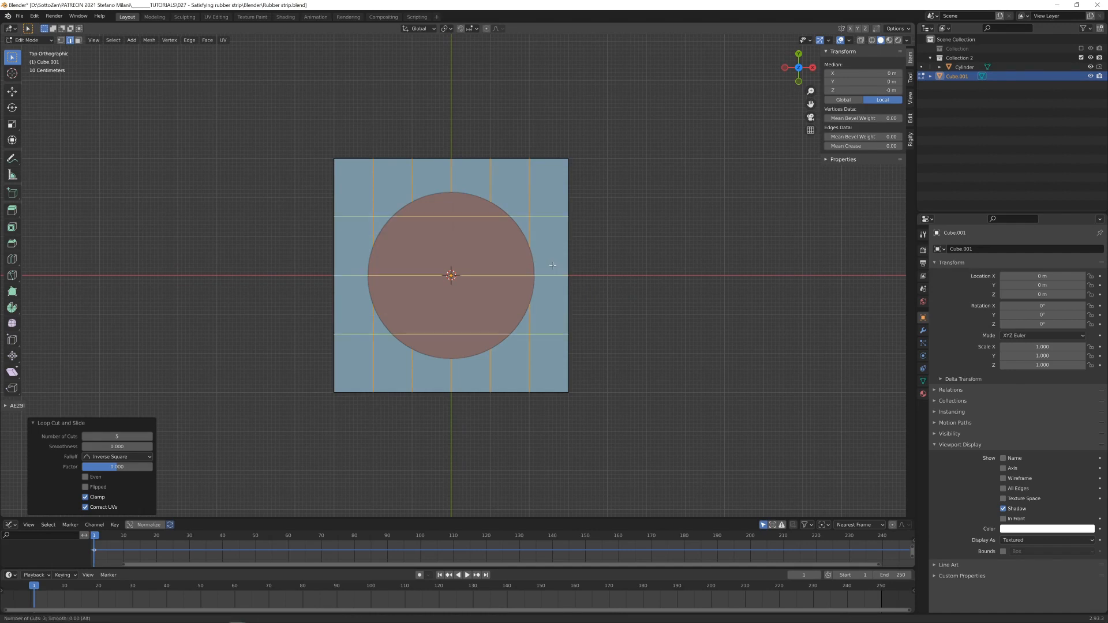
{"action": "scroll", "coordinate": [553, 265], "scroll_direction": "up", "scroll_amount": 2}
{"action": "left_click", "coordinate": [553, 265]}
{"action": "right_click", "coordinate": [553, 266]}
{"action": "middle_click_drag", "start_coordinate": [553, 265], "coordinate": [564, 281]}
- Subdivide all of the slab's faces, raising the number of cuts by two, and return to Object Mode
{"action": "key", "text": "3"}
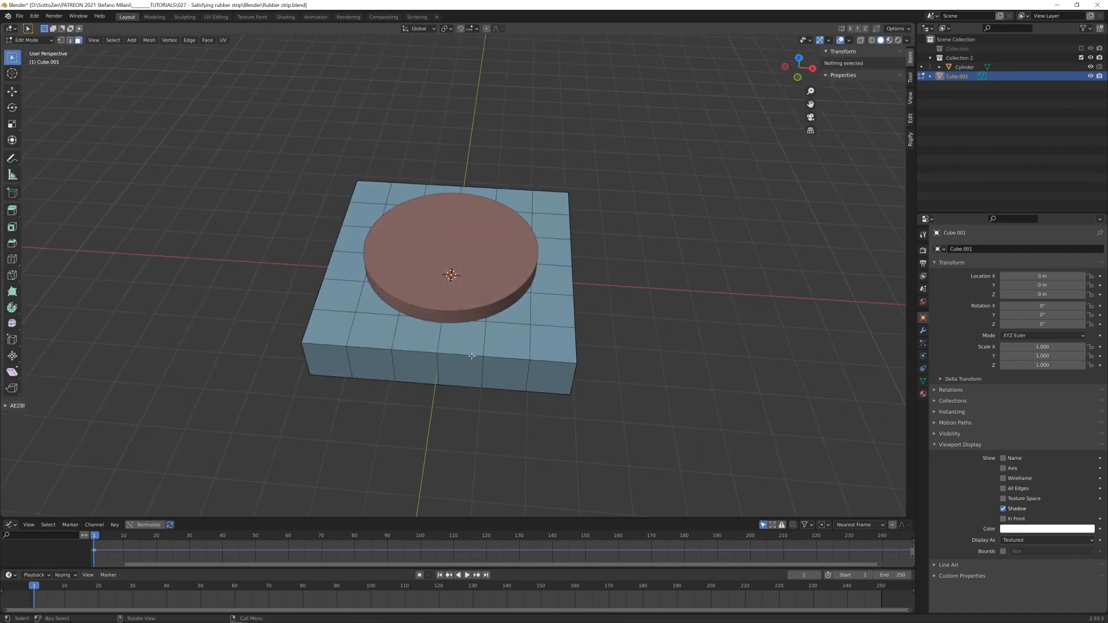
{"action": "key", "text": "a"}
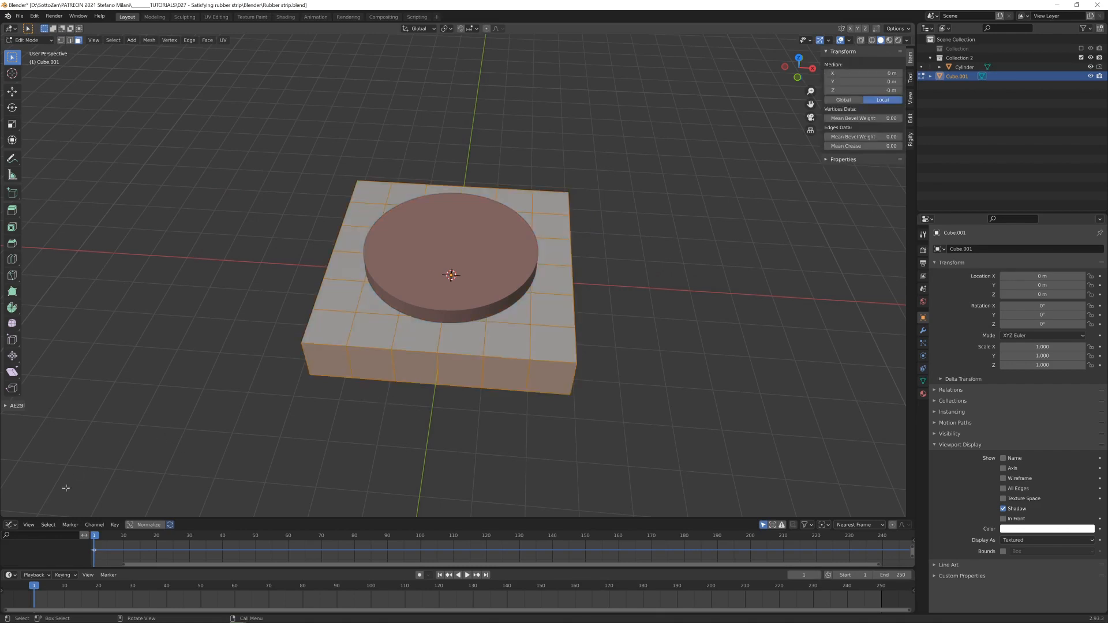
{"action": "right_click", "coordinate": [459, 348]}
{"action": "mouse_move", "coordinate": [508, 353]}
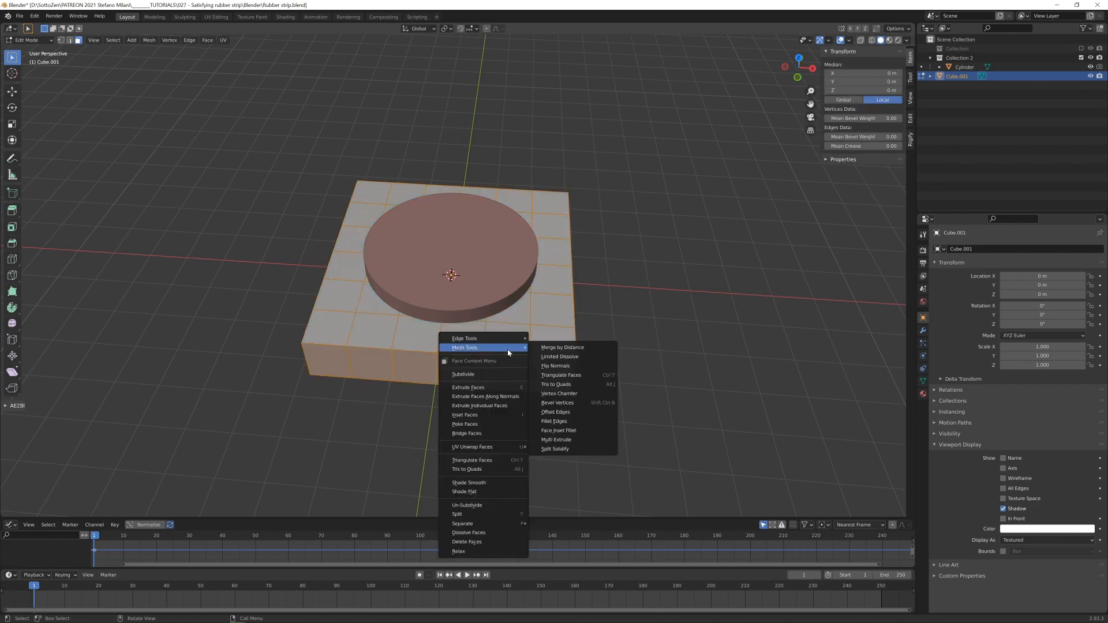
{"action": "left_click", "coordinate": [479, 374]}
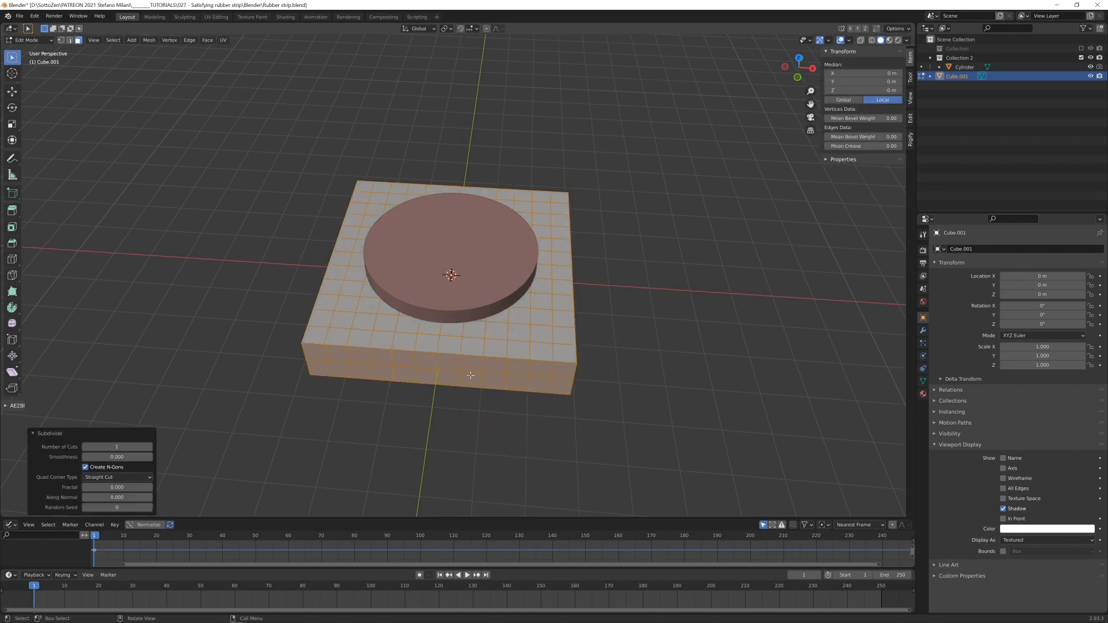
{"action": "left_click", "coordinate": [149, 447]}
{"action": "left_click", "coordinate": [149, 447]}
{"action": "left_click", "coordinate": [149, 447]}
{"action": "key", "text": "Tab"}
- Raise the cylinder to about 0.84 m on Z and flatten it to a Z scale of about 0.48
{"action": "mouse_move", "coordinate": [505, 356]}
{"action": "middle_mouse_down"}
{"action": "mouse_move", "coordinate": [488, 351]}
{"action": "mouse_move", "coordinate": [507, 351]}
{"action": "middle_mouse_up"}
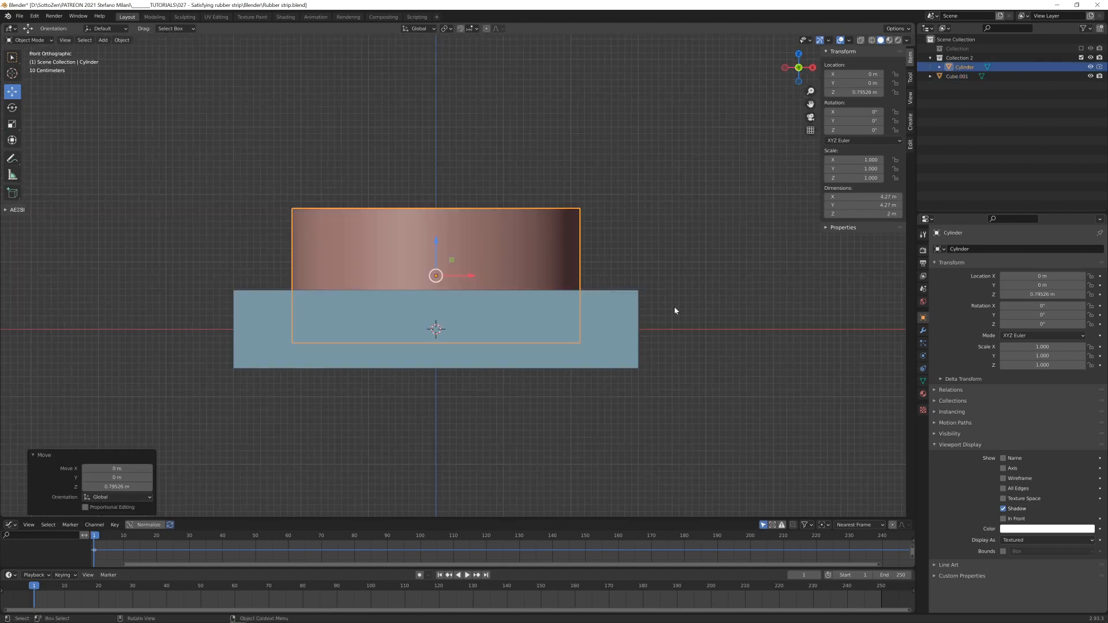
{"action": "key", "text": "s"}
{"action": "key", "text": "z"}
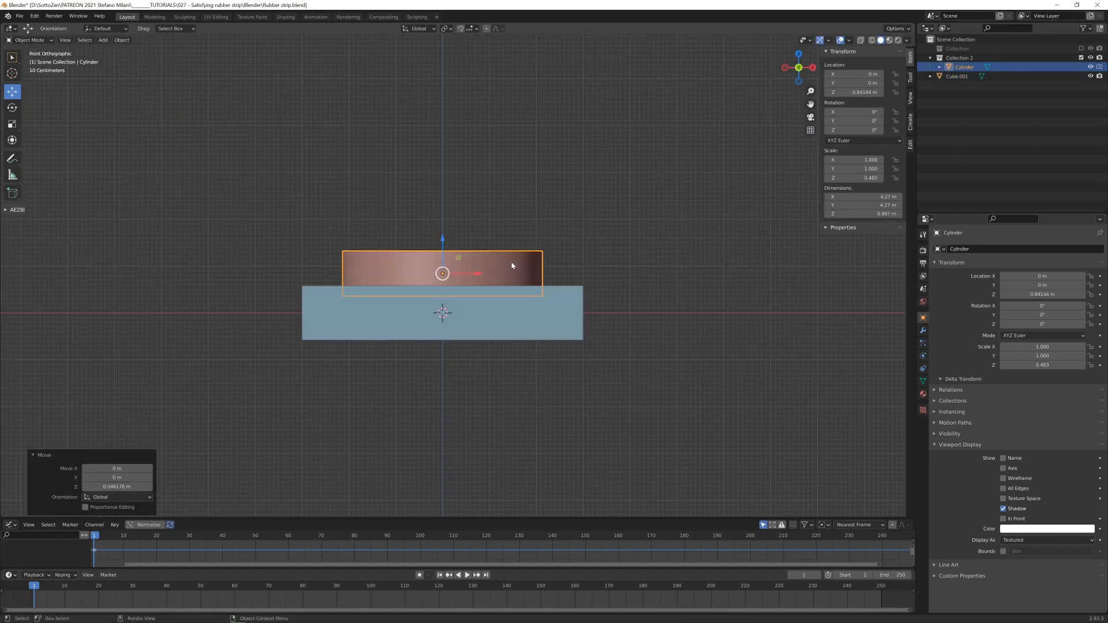
{"action": "middle_click_drag", "start_coordinate": [544, 258], "coordinate": [519, 281]}
{"action": "scroll", "coordinate": [521, 288], "scroll_direction": "up", "scroll_amount": 2}
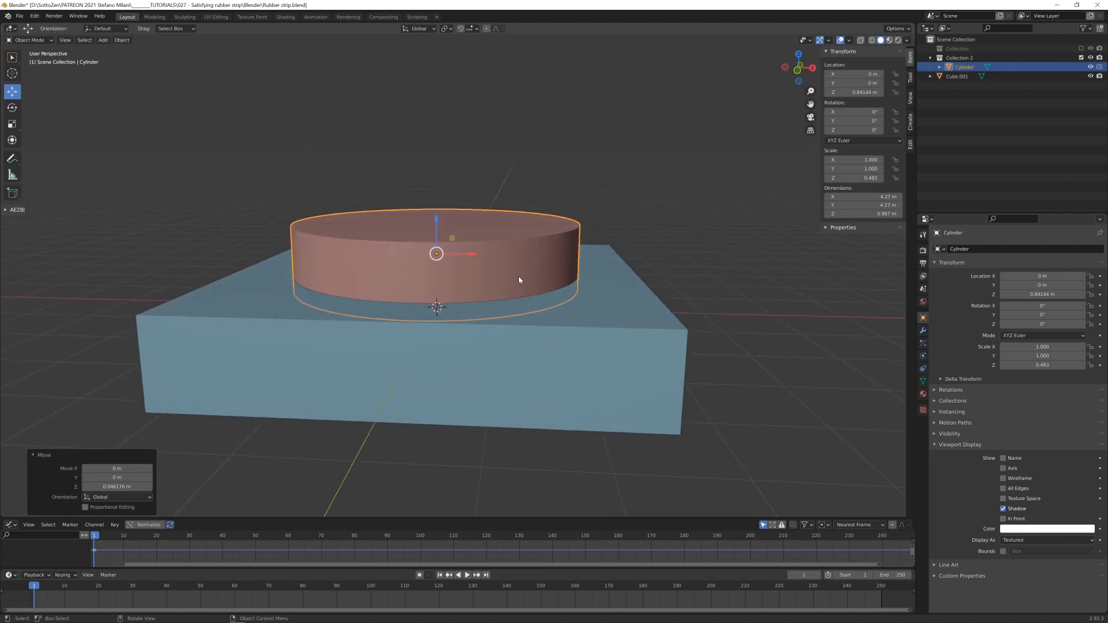
- Apply the flattened cylinder's scale
{"action": "key", "text": "ctrl+a"}
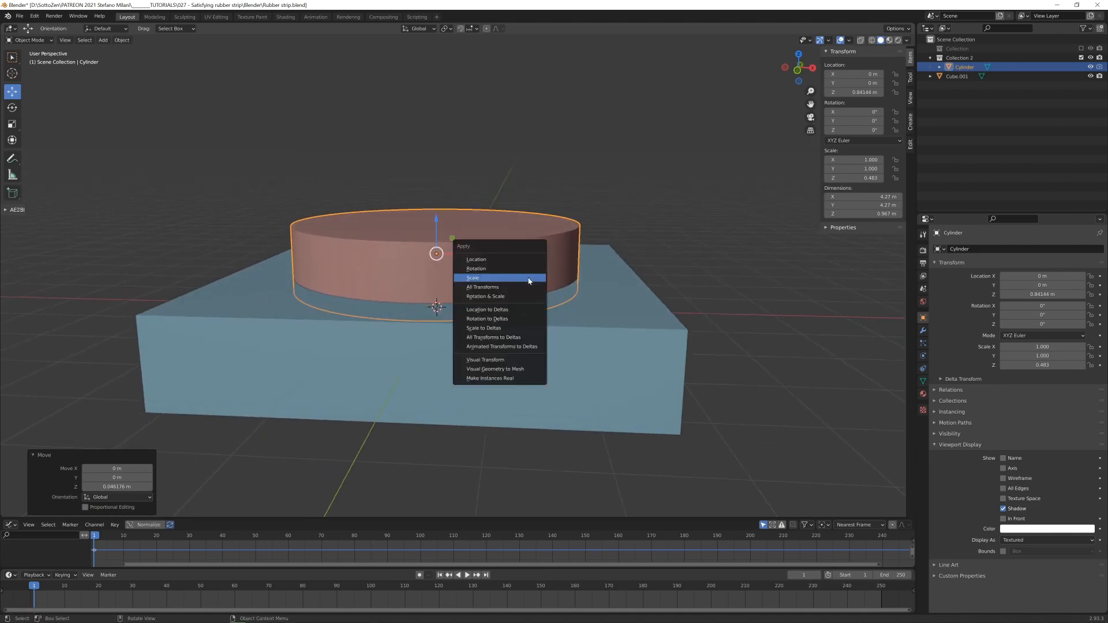
{"action": "left_click", "coordinate": [529, 279]}
{"action": "middle_click_drag", "start_coordinate": [527, 270], "coordinate": [531, 272]}
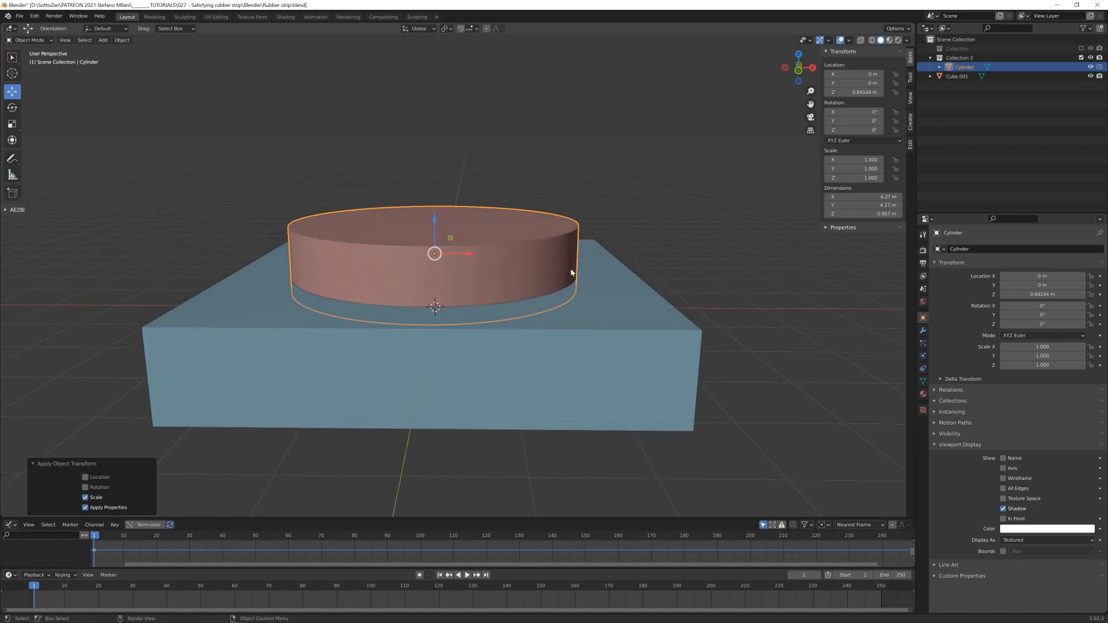
- Bevel the cylinder's top edge loop by about 0.2 m with seven segments
{"action": "key", "text": "Tab"}
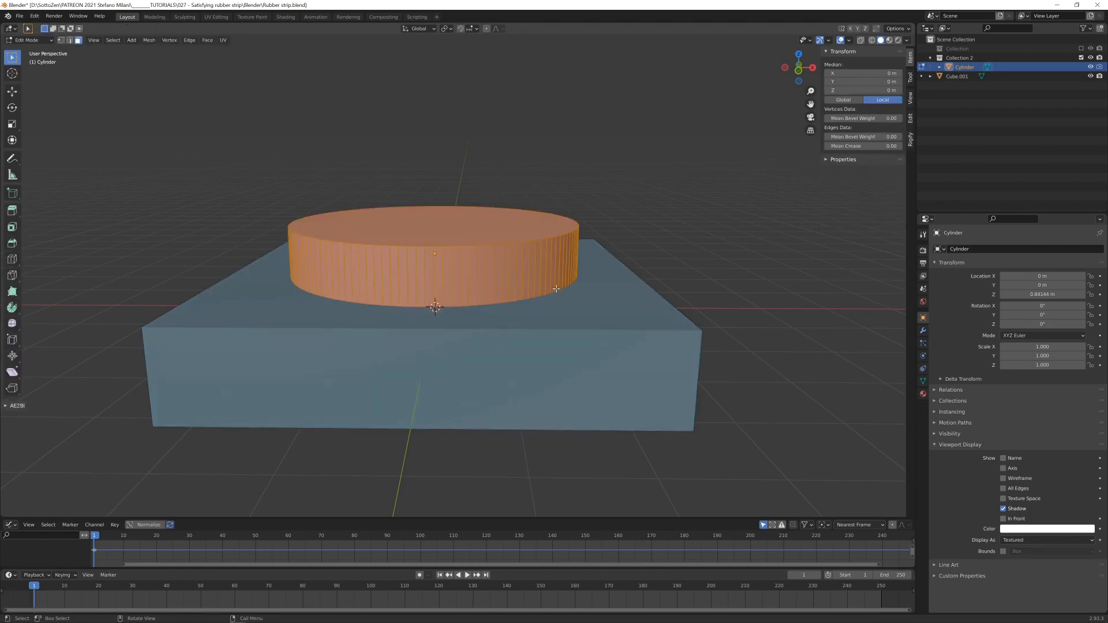
{"action": "key", "text": "2"}
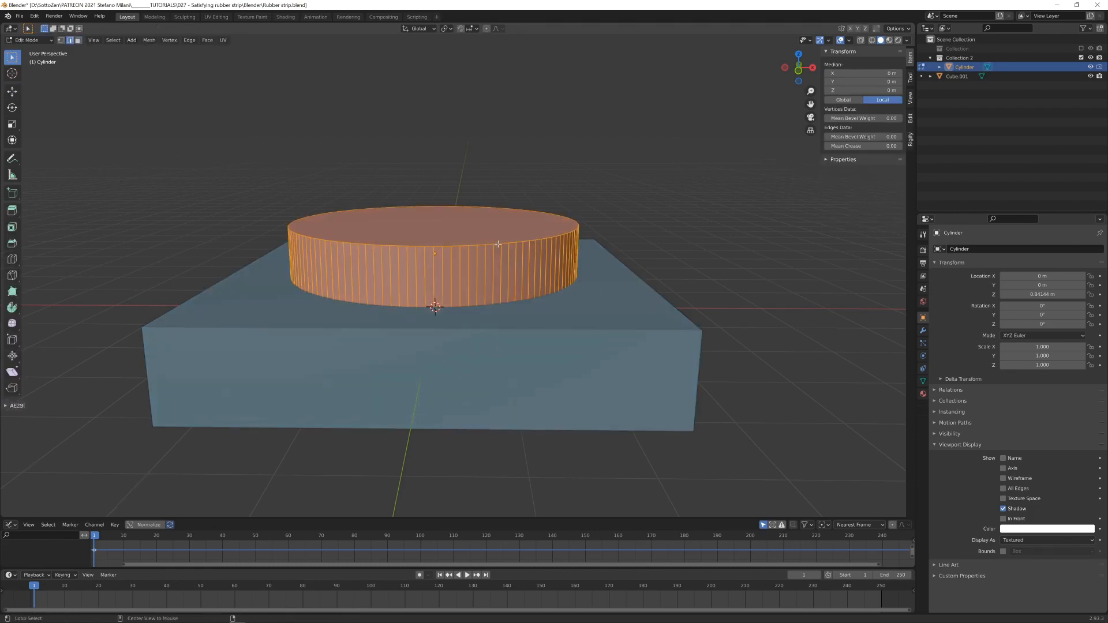
{"action": "left_click", "coordinate": [497, 245], "text": "alt"}
{"action": "key", "text": "ctrl+b"}
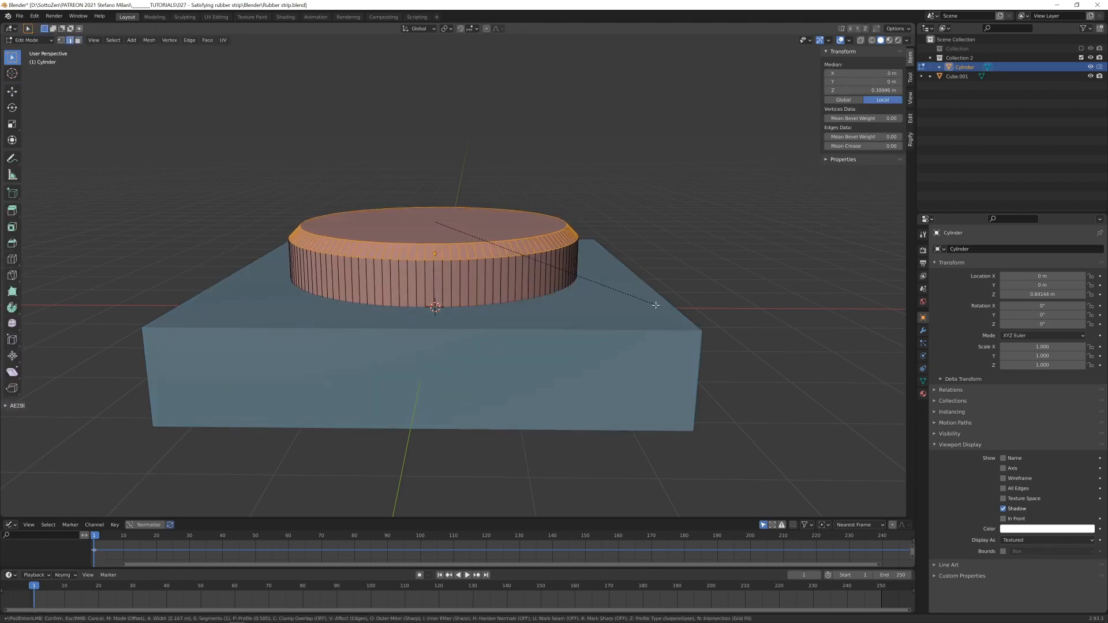
{"action": "scroll", "coordinate": [655, 305], "scroll_direction": "up", "scroll_amount": 6}
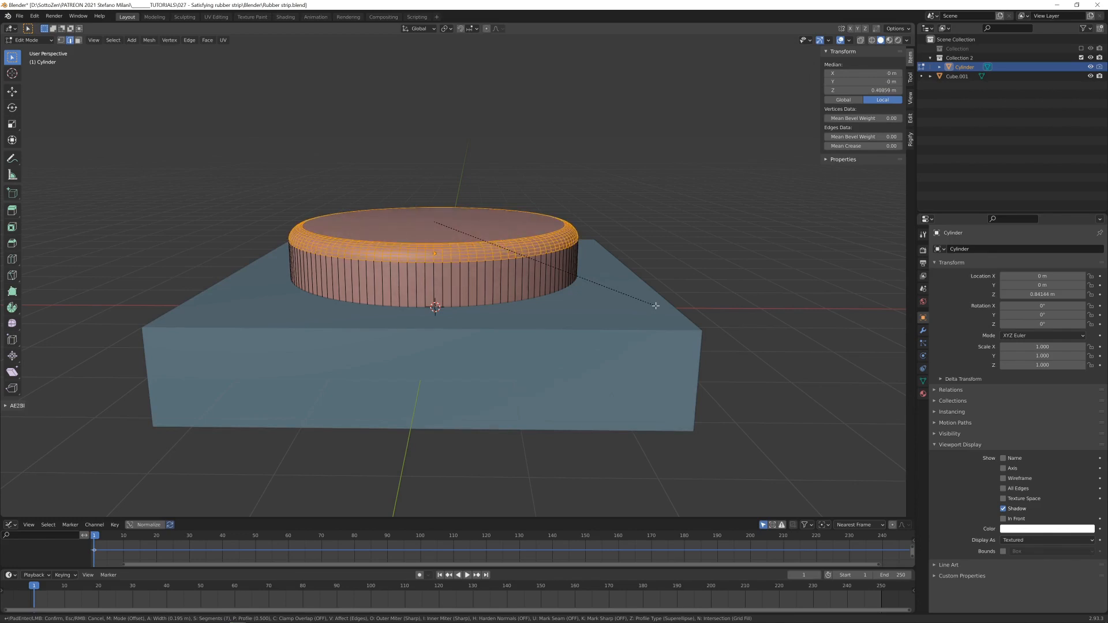
{"action": "left_click", "coordinate": [656, 306]}
- Inset the cylinder's top face by about 1.85 m, leaving only a tiny face at the centre
{"action": "middle_click_drag", "start_coordinate": [346, 192], "coordinate": [372, 220]}
{"action": "scroll", "coordinate": [373, 219], "scroll_direction": "up", "scroll_amount": 1}
{"action": "key", "text": "3"}
{"action": "left_click", "coordinate": [372, 219]}
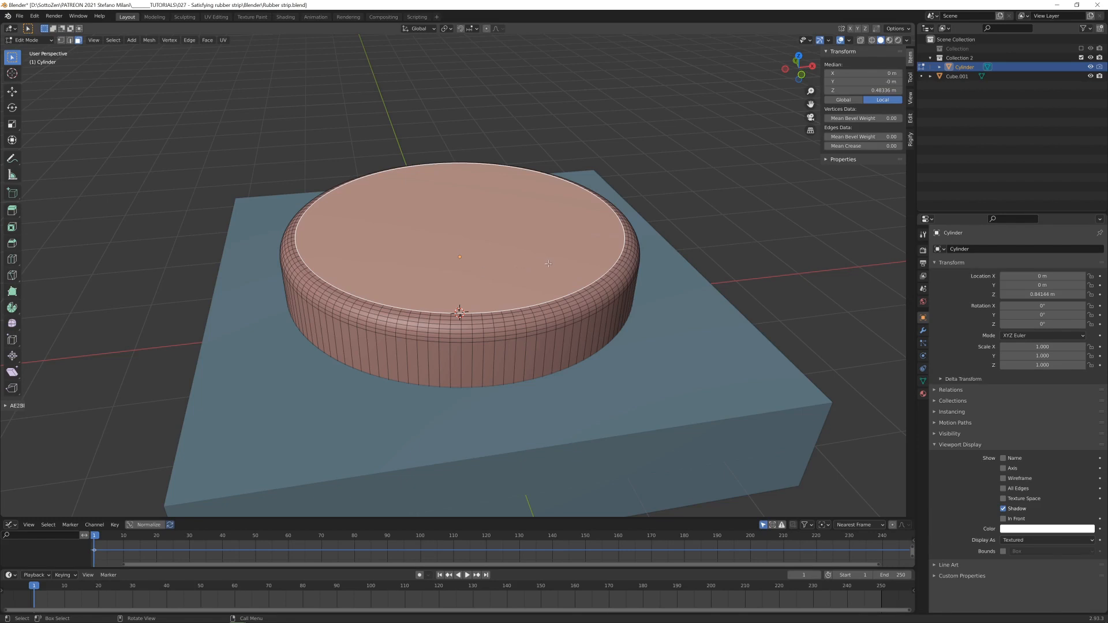
{"action": "key", "text": "i"}
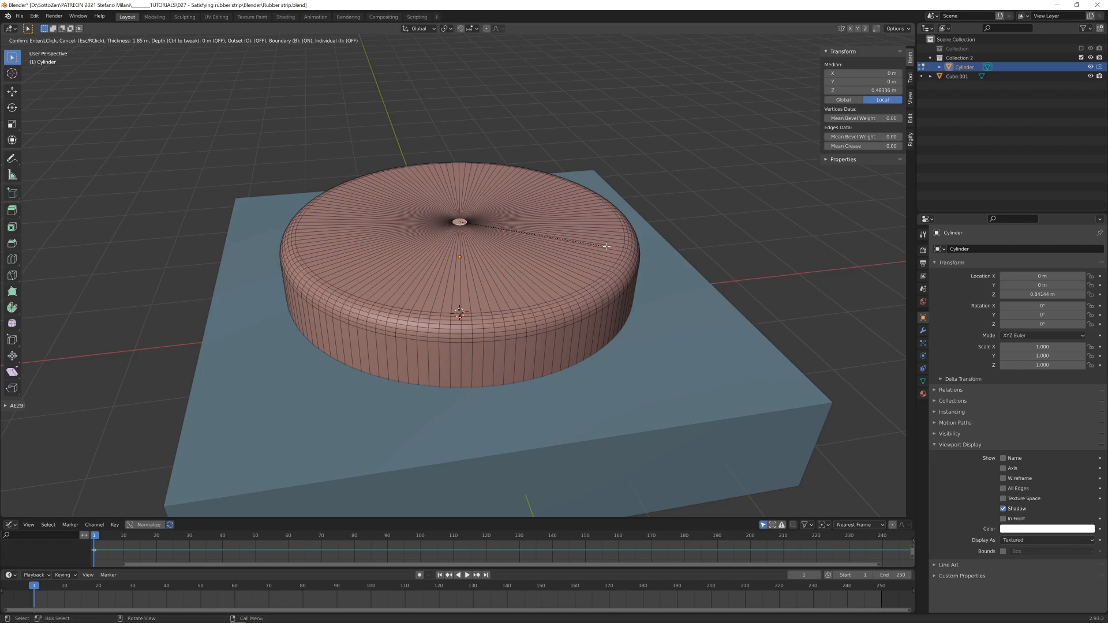
{"action": "left_click", "coordinate": [607, 247]}
- Add 13 evenly spaced loop cuts around the inset ring on the cylinder's top
{"action": "key", "text": "ctrl+r"}
{"action": "scroll", "coordinate": [574, 247], "scroll_direction": "up", "scroll_amount": 7}
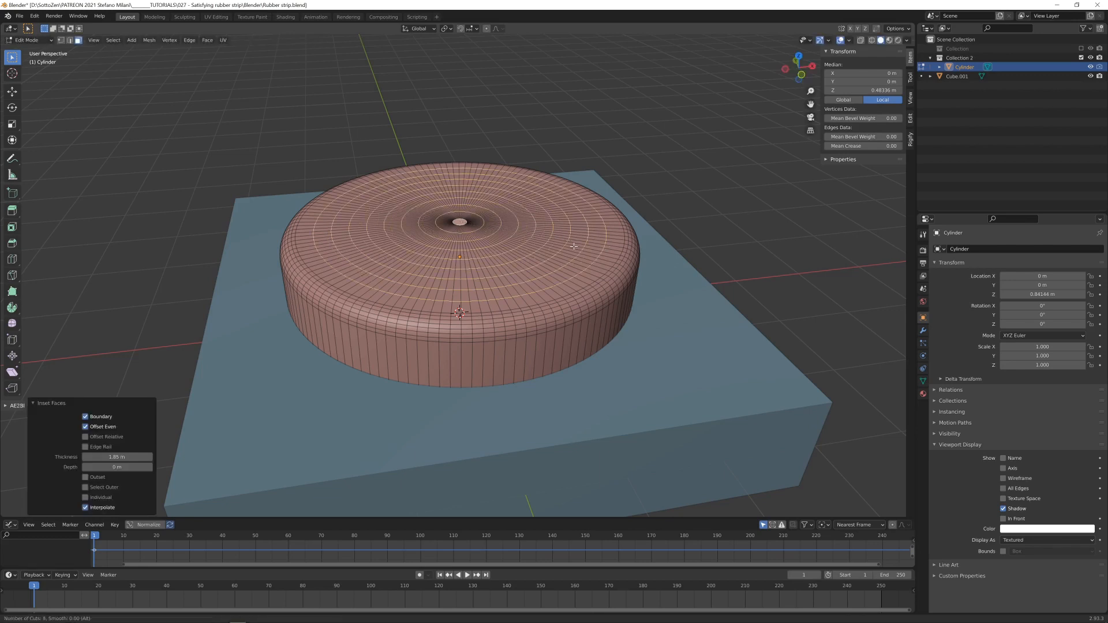
{"action": "scroll", "coordinate": [574, 247], "scroll_direction": "up", "scroll_amount": 4}
{"action": "scroll", "coordinate": [574, 247], "scroll_direction": "up", "scroll_amount": 1}
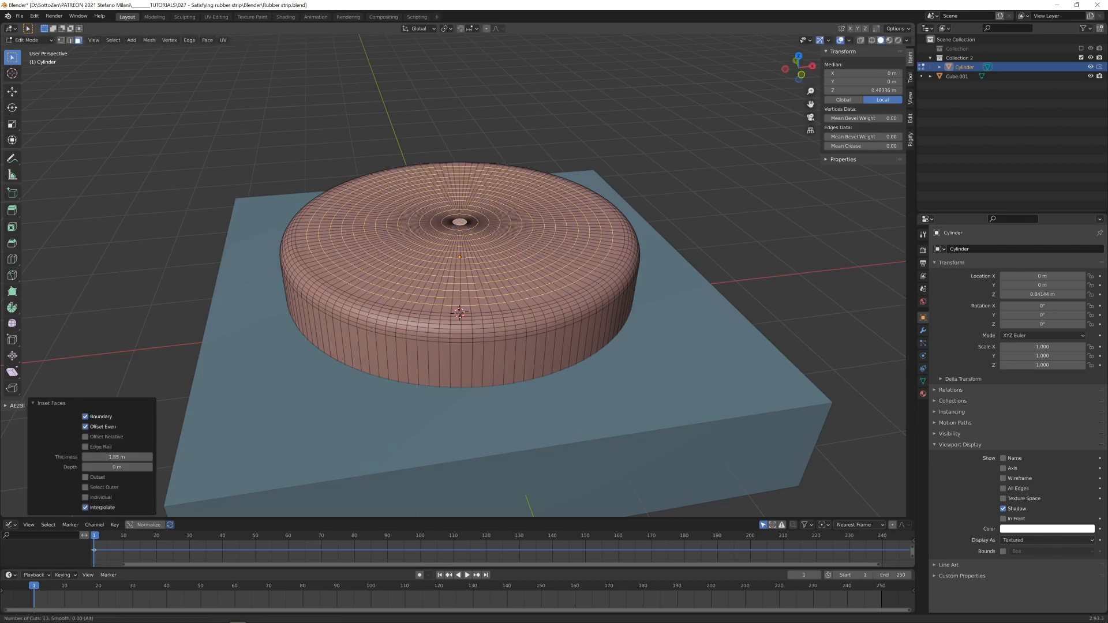
{"action": "left_click", "coordinate": [555, 266]}
{"action": "right_click", "coordinate": [554, 266]}
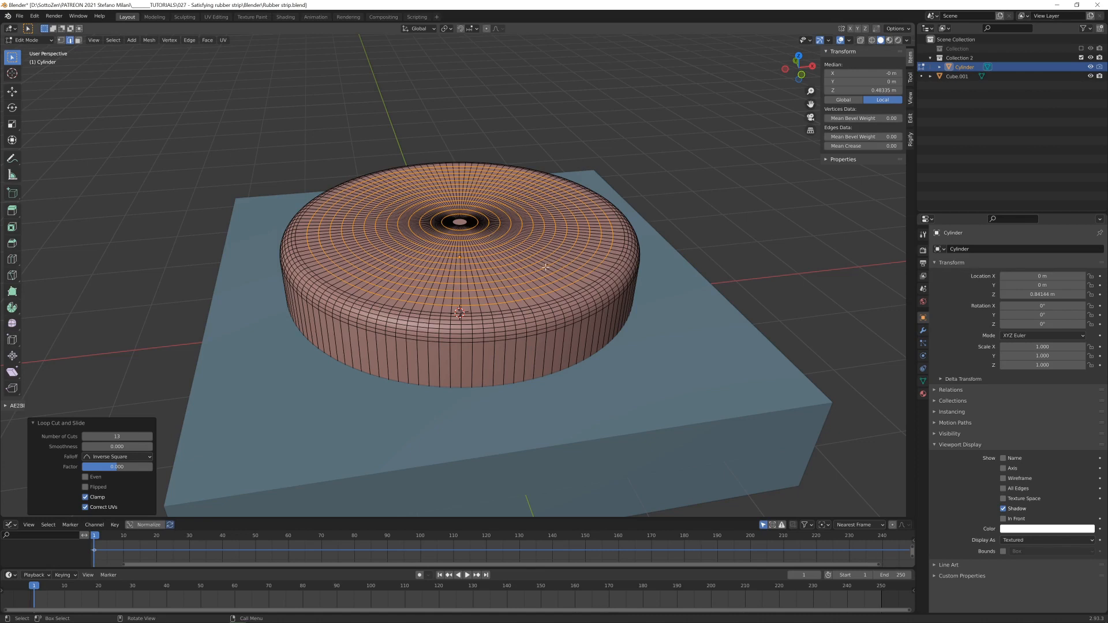
- Add seven evenly spaced loop cuts around the cylinder's side wall and return to Object Mode
{"action": "middle_click_drag", "start_coordinate": [549, 284], "coordinate": [519, 267]}
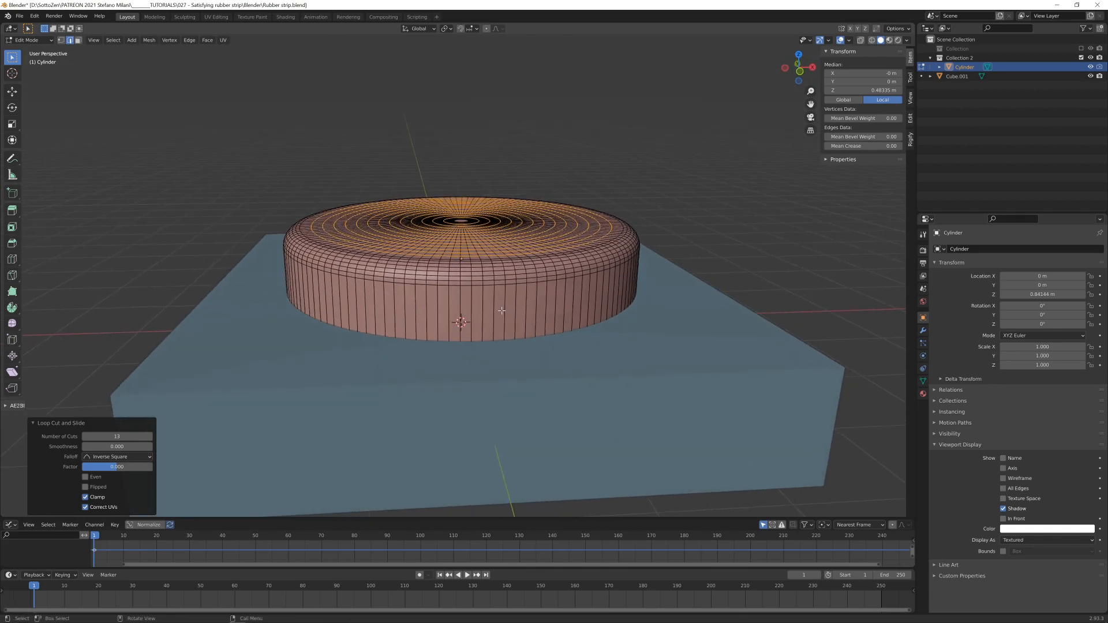
{"action": "key", "text": "ctrl+r"}
{"action": "scroll", "coordinate": [501, 310], "scroll_direction": "up", "scroll_amount": 4}
{"action": "scroll", "coordinate": [501, 310], "scroll_direction": "up", "scroll_amount": 2}
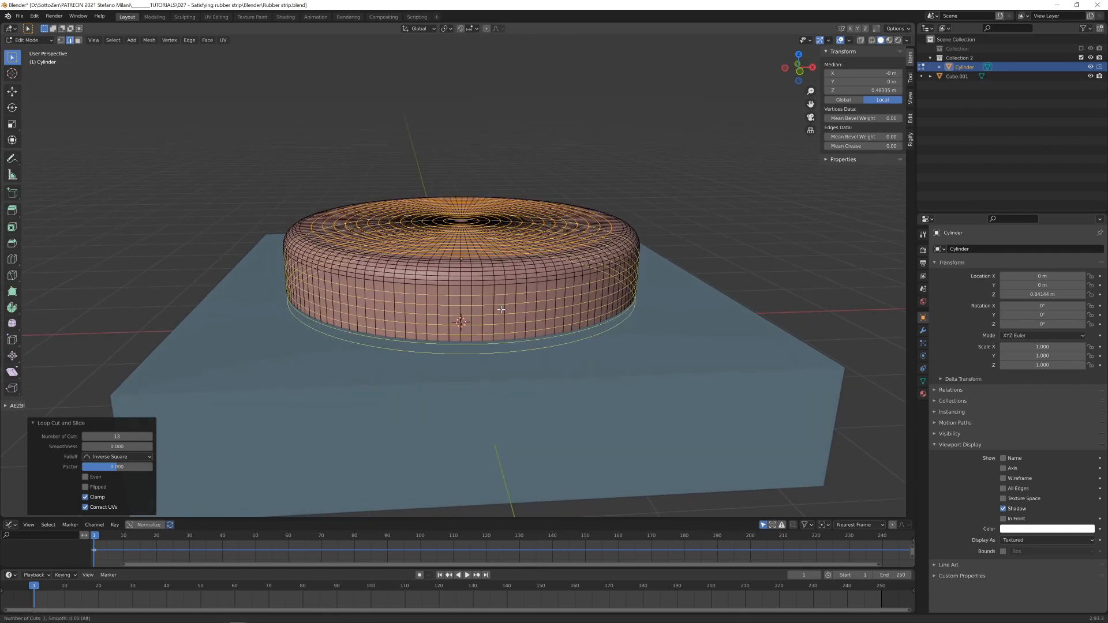
{"action": "left_click", "coordinate": [503, 314]}
{"action": "right_click", "coordinate": [506, 317]}
{"action": "key", "text": "Tab"}
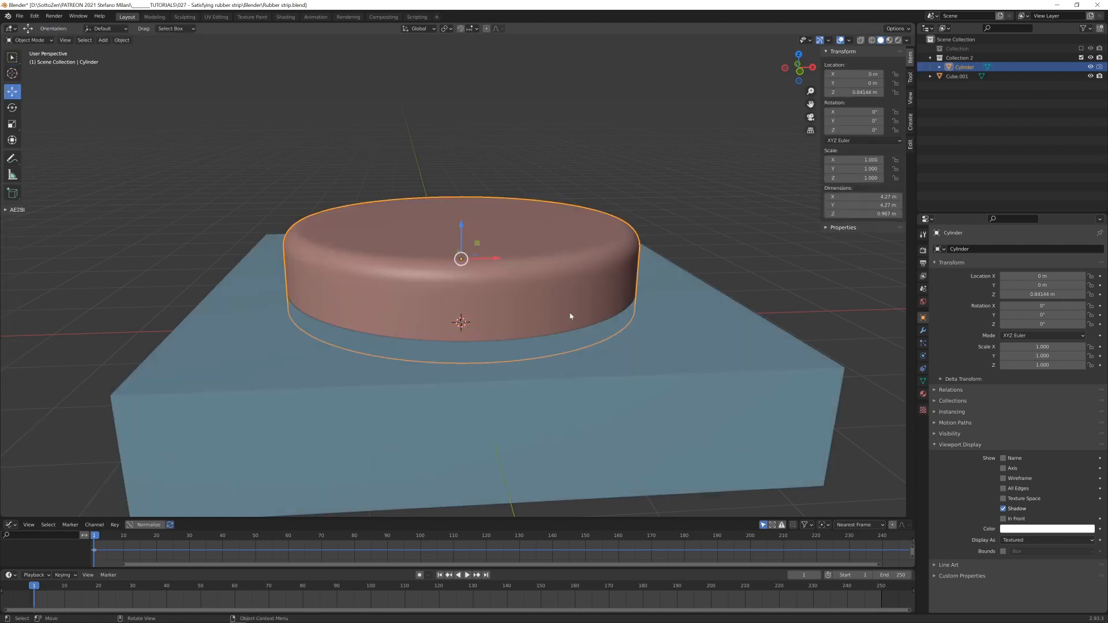
- Unite the cylinder with the slab using a Bool Tool union and apply the resulting Boolean modifier on the slab
{"action": "mouse_move", "coordinate": [571, 314]}
{"action": "middle_mouse_down"}
{"action": "mouse_move", "coordinate": [544, 322]}
{"action": "mouse_move", "coordinate": [577, 317]}
{"action": "middle_mouse_up"}
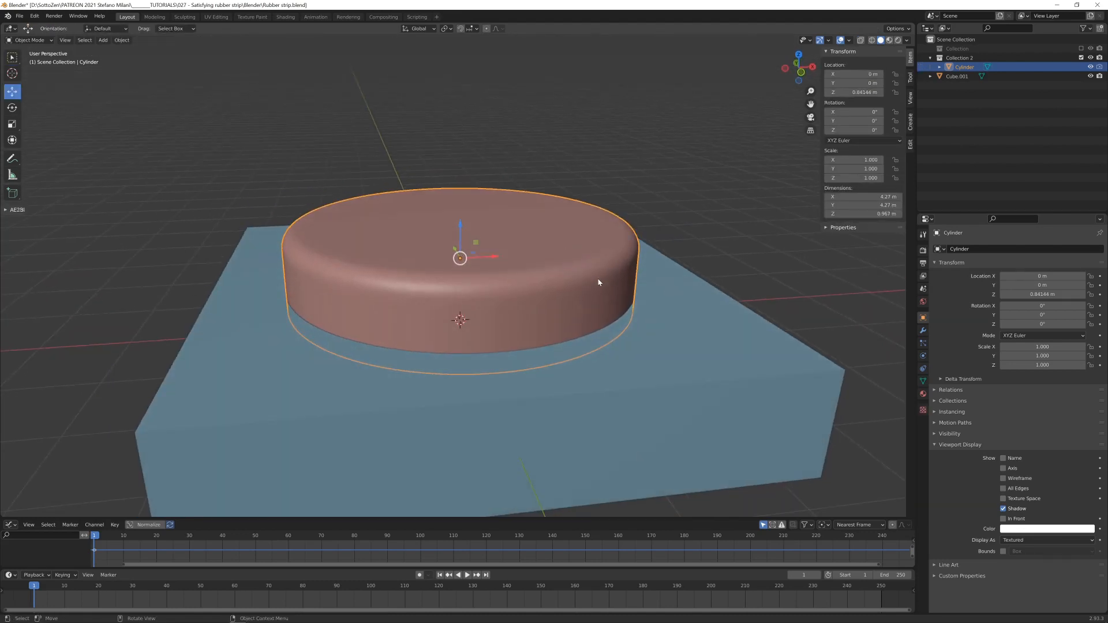
{"action": "left_click", "coordinate": [671, 282], "text": "shift"}
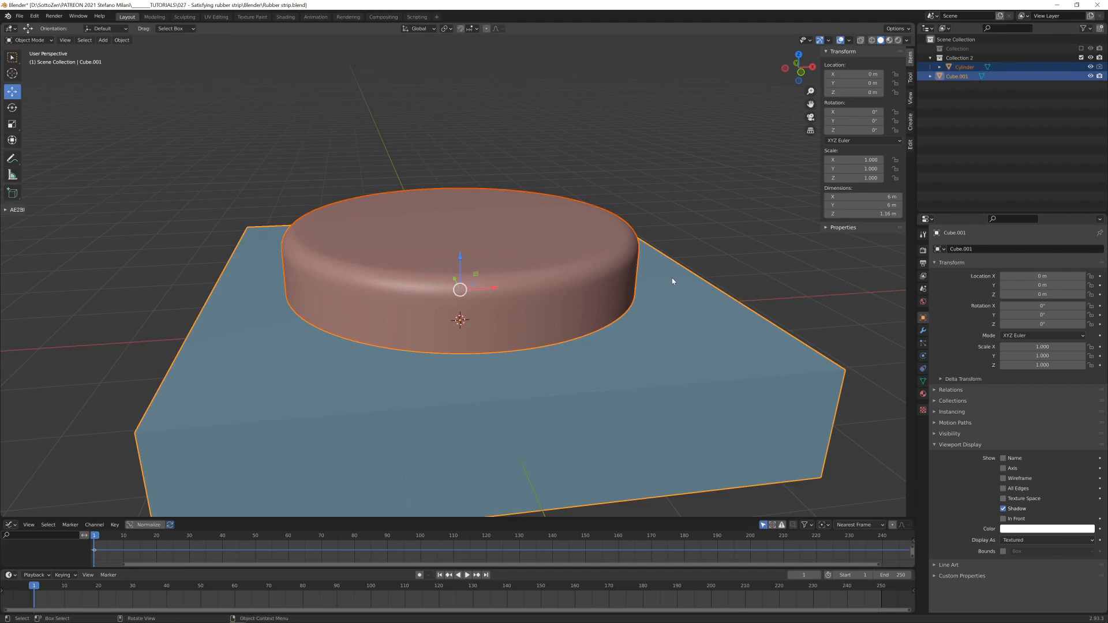
{"action": "key", "text": "ctrl+KP_Add"}
{"action": "middle_click_drag", "start_coordinate": [672, 278], "coordinate": [577, 324]}
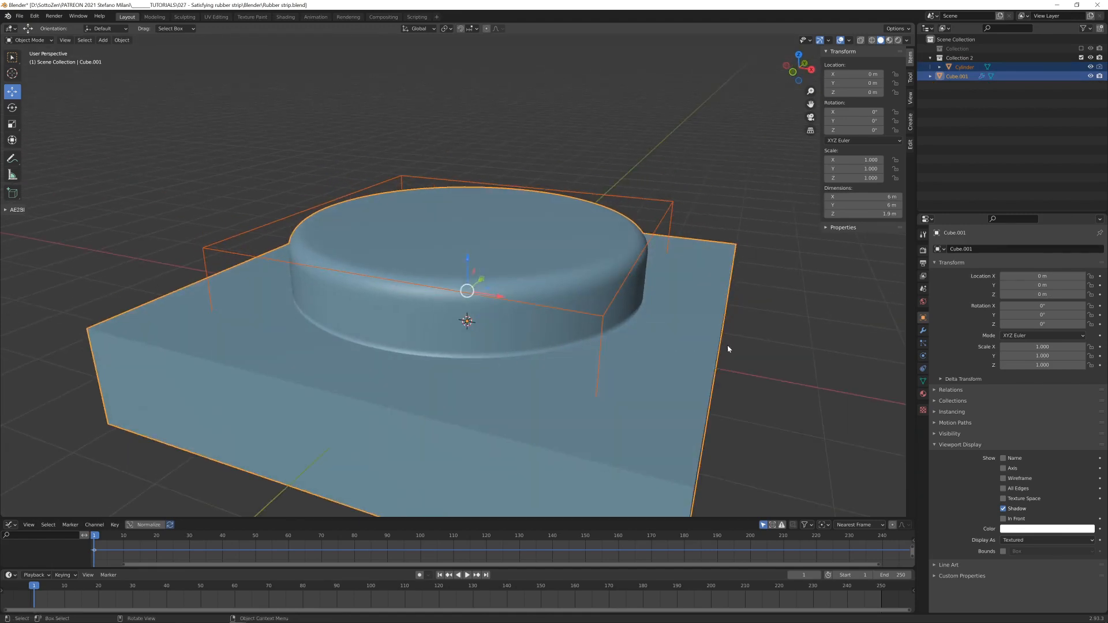
{"action": "left_click", "coordinate": [923, 331]}
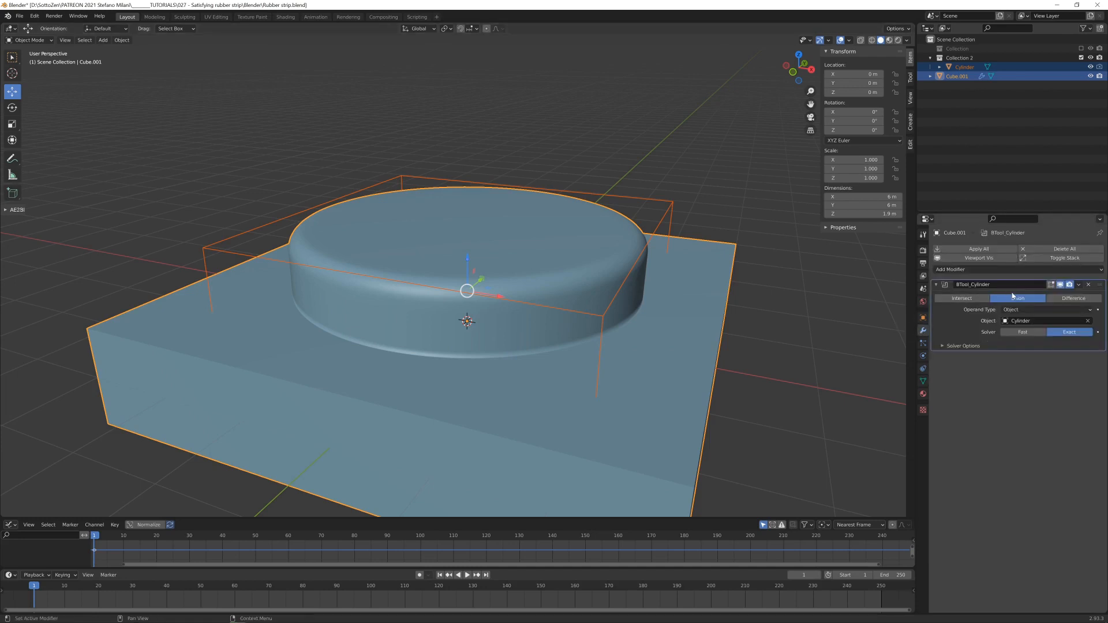
{"action": "left_click", "coordinate": [1079, 287]}
{"action": "left_click", "coordinate": [1059, 299]}
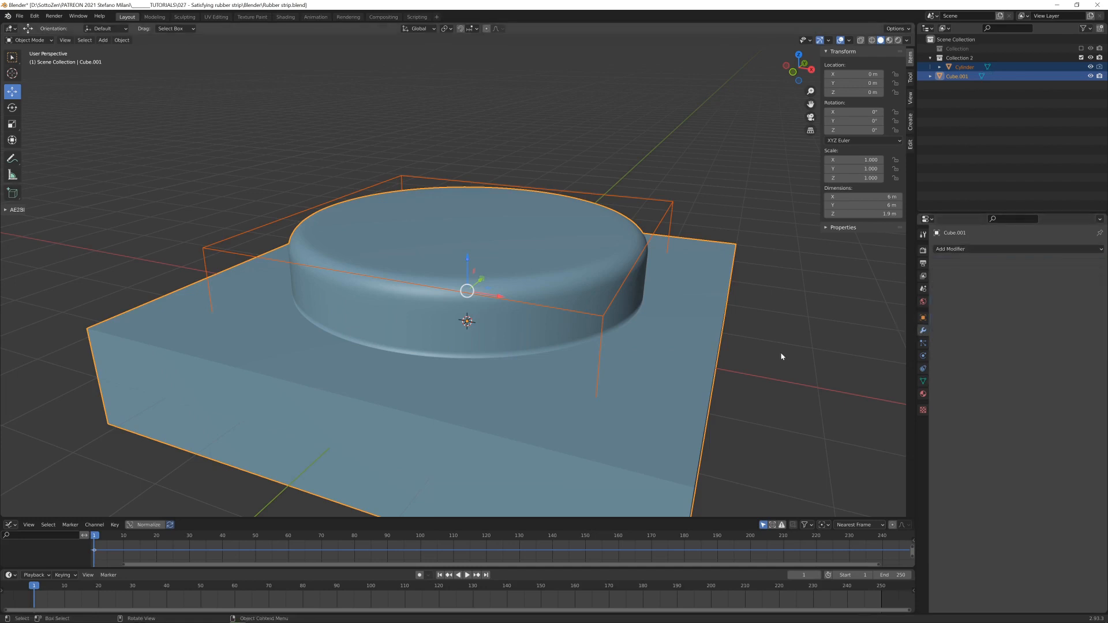
- Delete the leftover cylinder operand that encloses the raised disc
{"action": "left_click", "coordinate": [564, 304]}
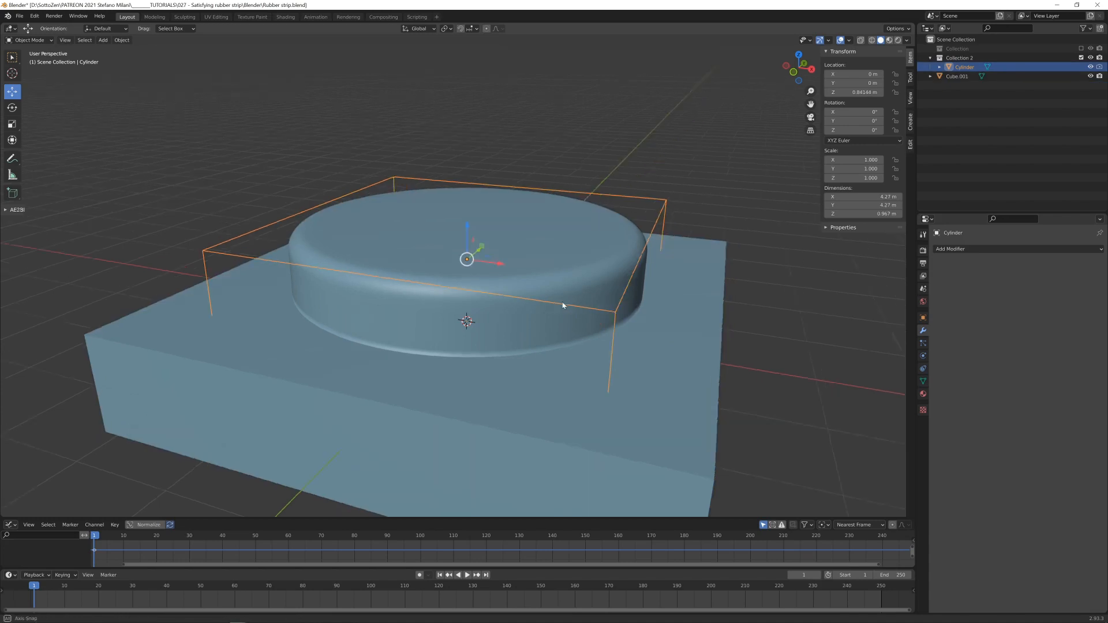
{"action": "middle_click_drag", "start_coordinate": [564, 304], "coordinate": [605, 299]}
{"action": "key", "text": "x"}
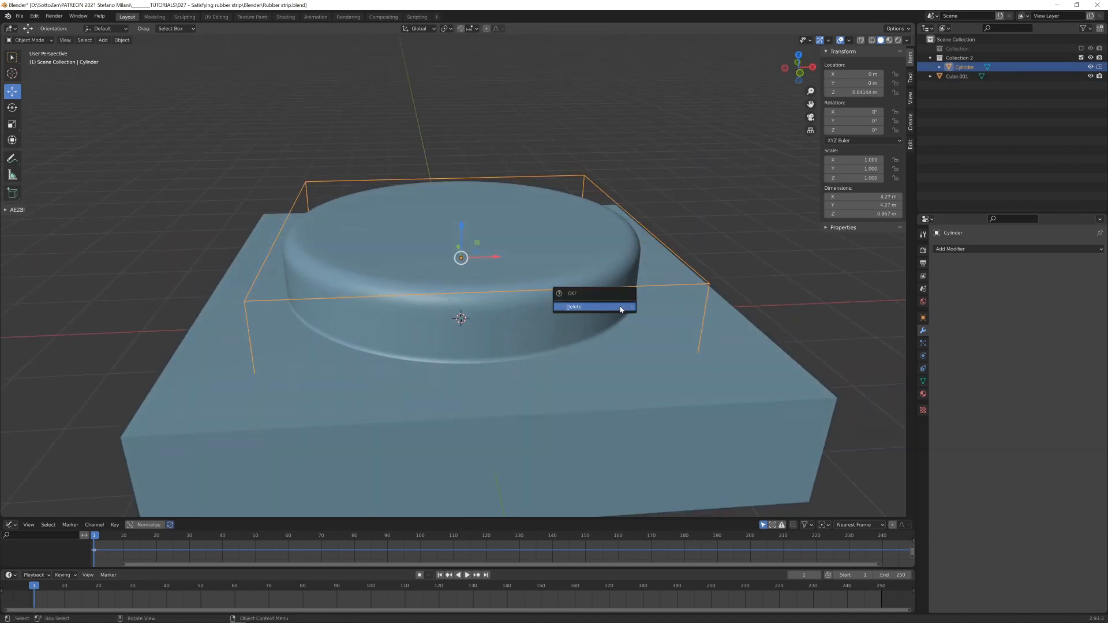
{"action": "left_click", "coordinate": [600, 309]}
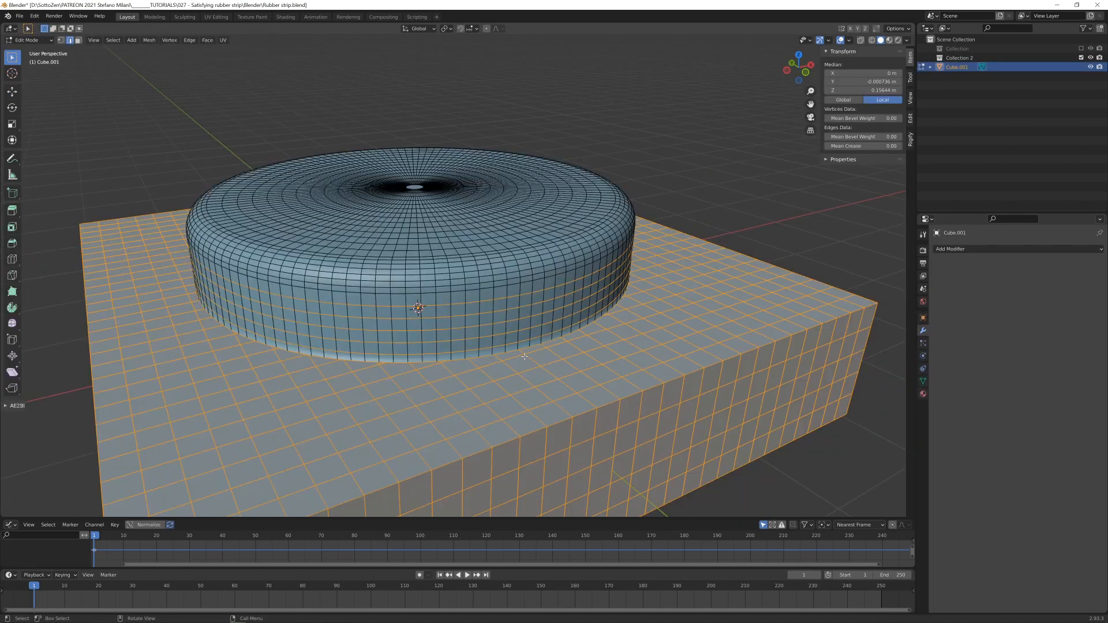
- Merge the combined mesh's selected vertices by distance at 0.0001 m and return to Object Mode
{"action": "key", "text": "1"}
{"action": "scroll", "coordinate": [512, 366], "scroll_direction": "up", "scroll_amount": 2}
{"action": "middle_click_drag", "start_coordinate": [512, 366], "coordinate": [525, 297]}
{"action": "scroll", "coordinate": [525, 297], "scroll_direction": "down", "scroll_amount": 5}
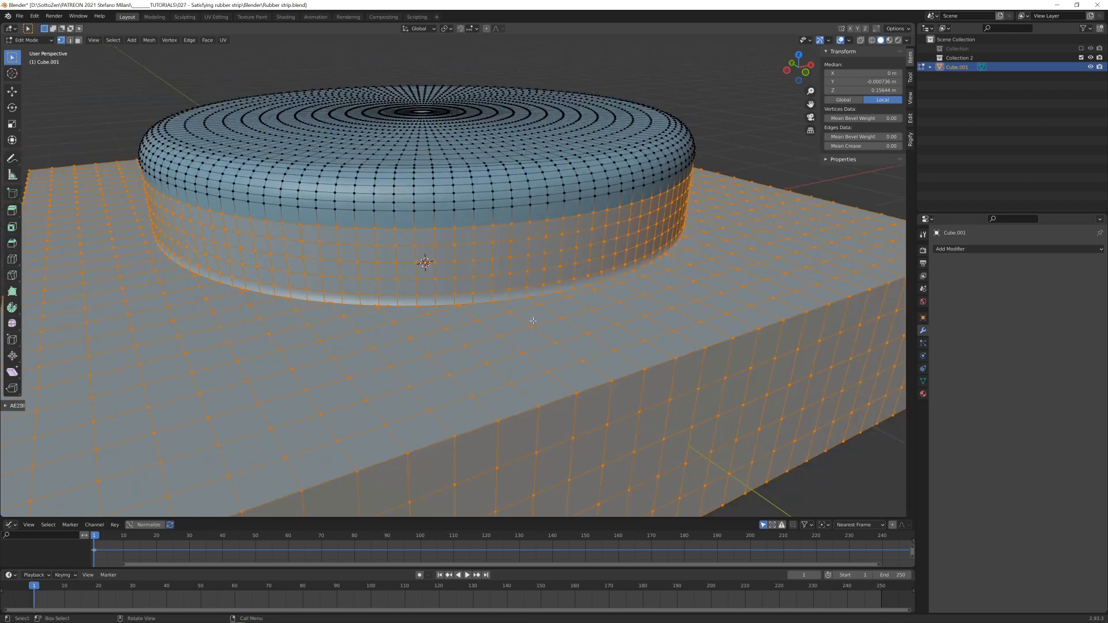
{"action": "key", "text": "m"}
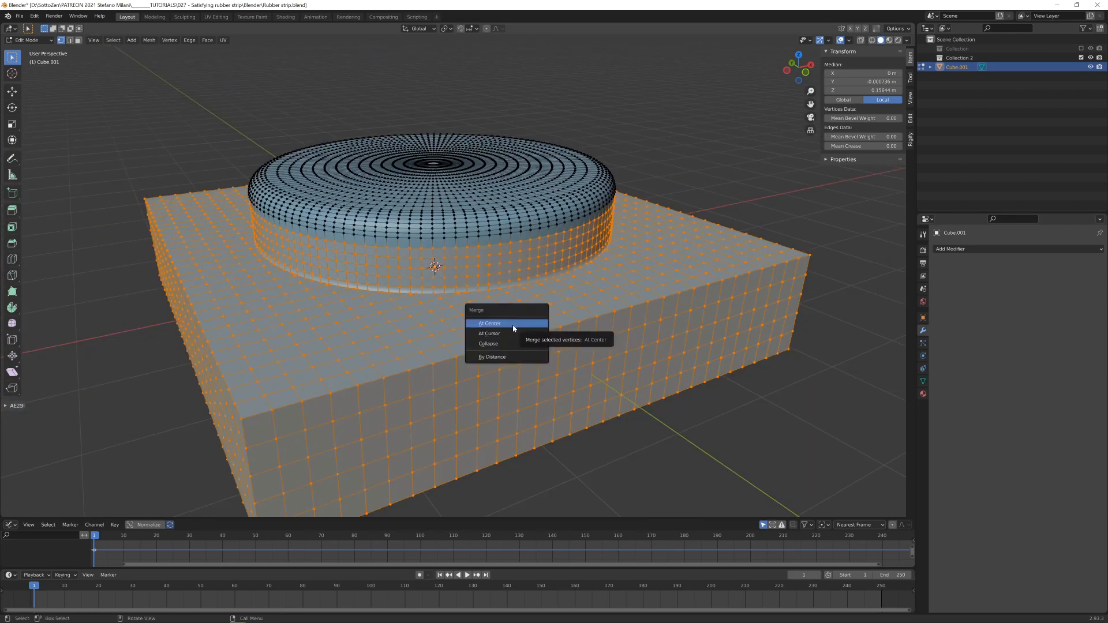
{"action": "left_click", "coordinate": [497, 357]}
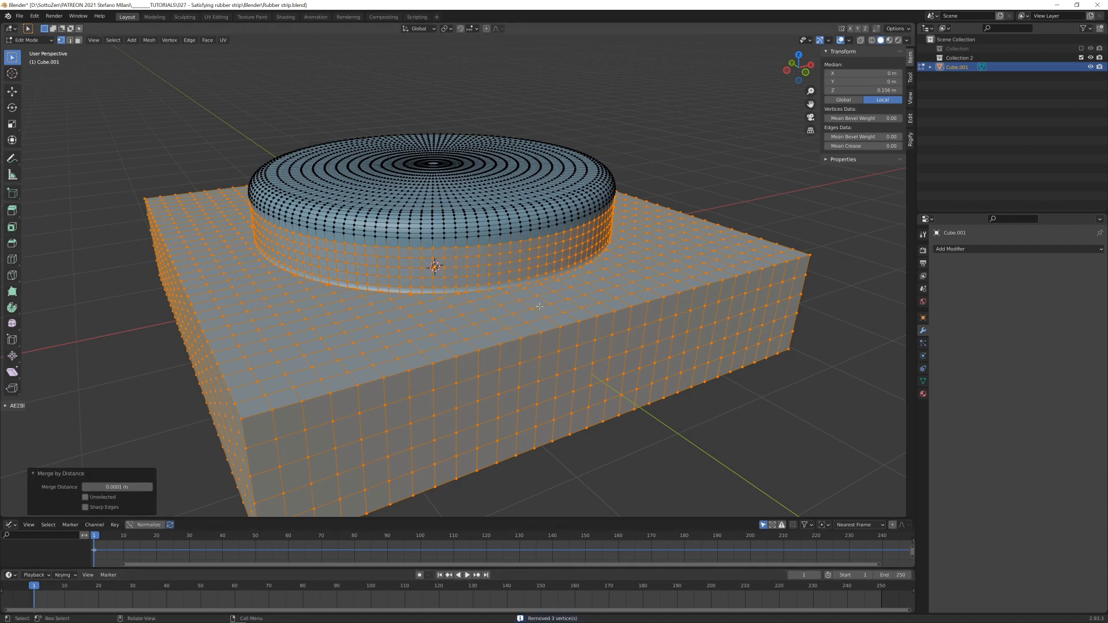
{"action": "scroll", "coordinate": [490, 308], "scroll_direction": "up", "scroll_amount": 3}
{"action": "scroll", "coordinate": [491, 309], "scroll_direction": "down", "scroll_amount": 3}
{"action": "middle_click_drag", "start_coordinate": [542, 310], "coordinate": [480, 298]}
{"action": "key", "text": "Tab"}
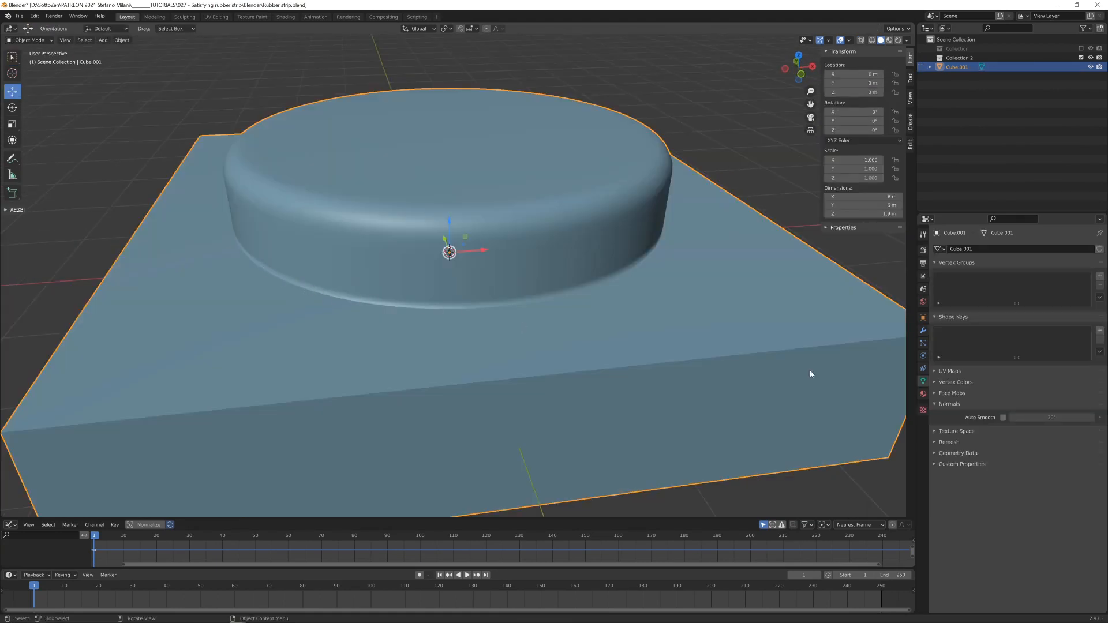
- Enable Auto Smooth at 30° on the combined piece and add a Bevel modifier with three segments
{"action": "left_click", "coordinate": [1004, 417]}
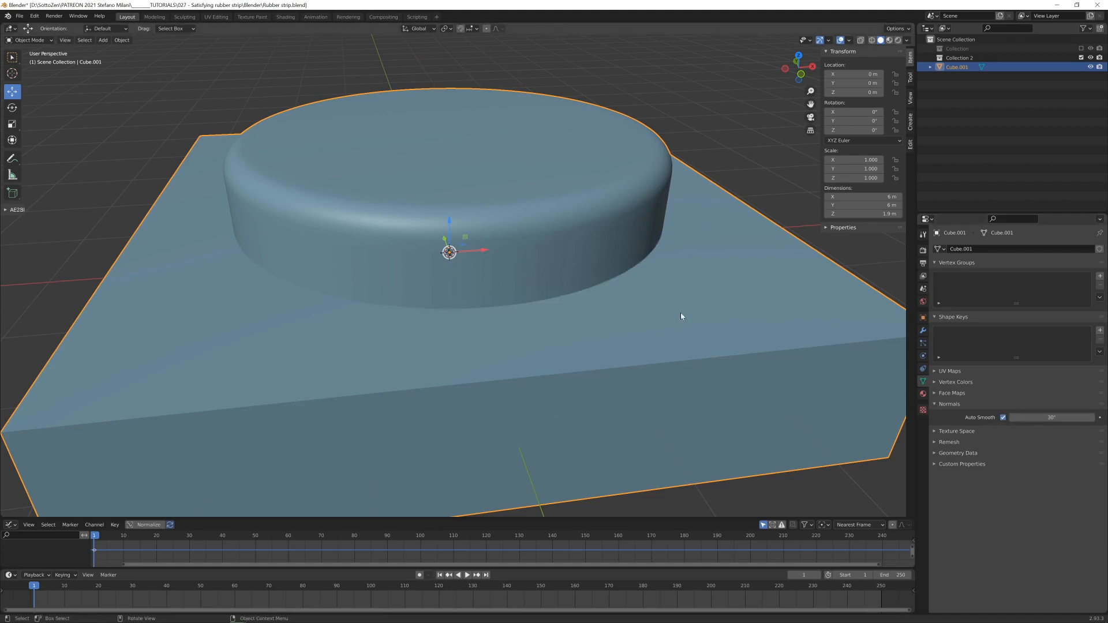
{"action": "left_click", "coordinate": [923, 330]}
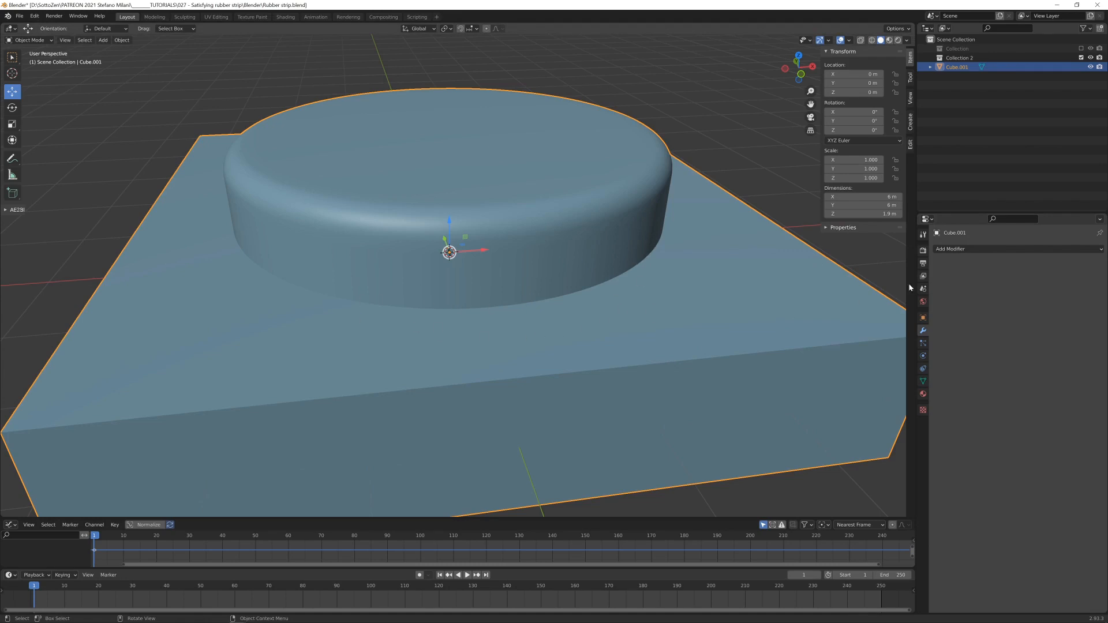
{"action": "left_click", "coordinate": [979, 249]}
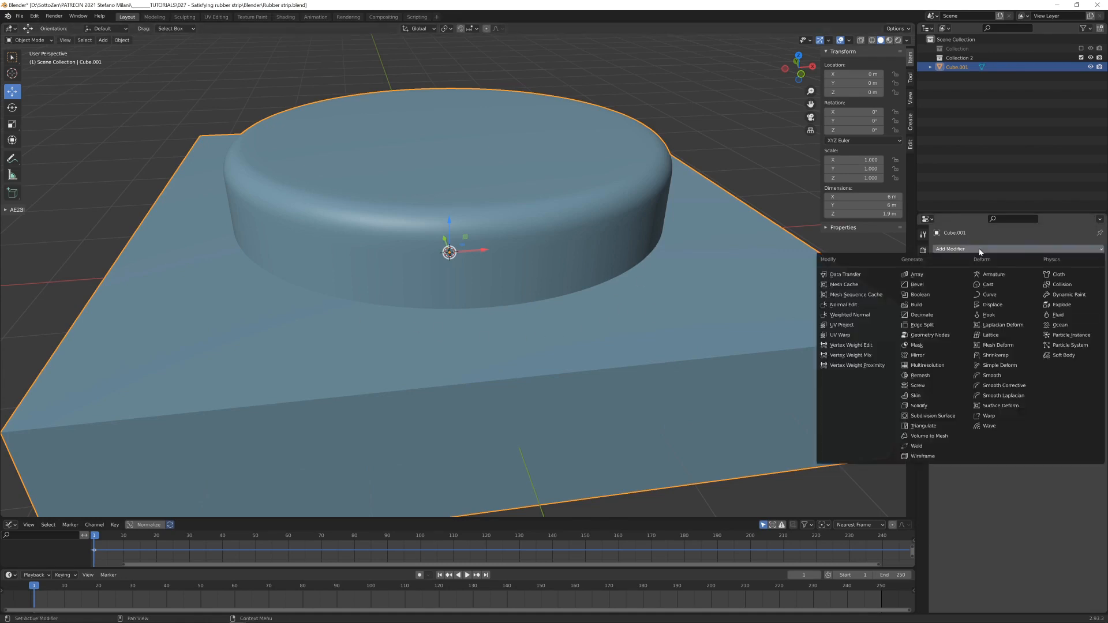
{"action": "left_click", "coordinate": [925, 288]}
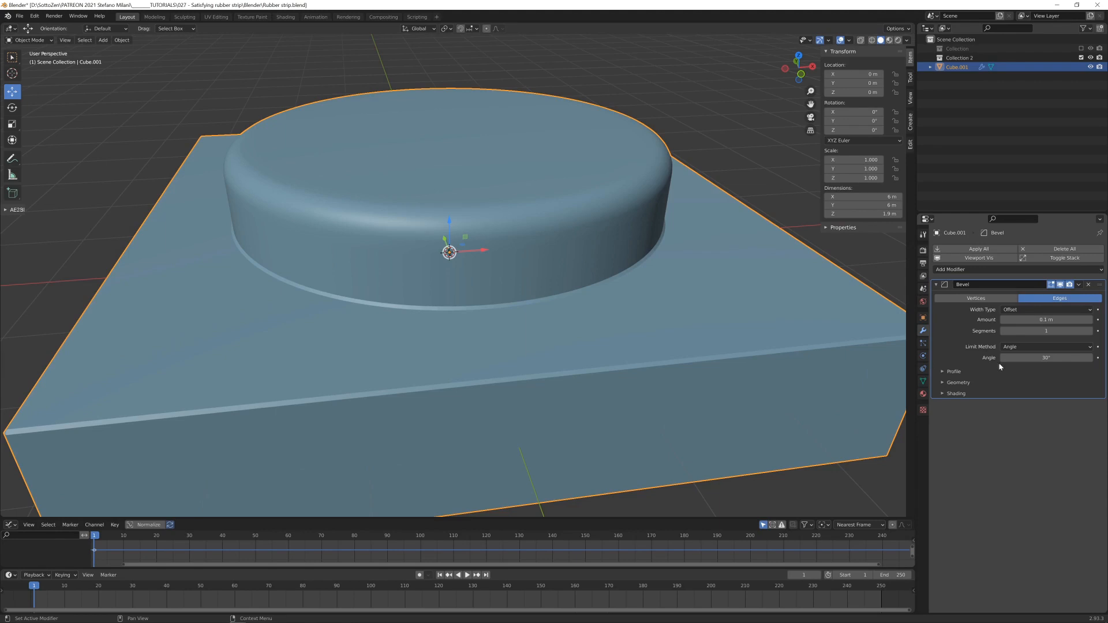
{"action": "left_click", "coordinate": [1089, 332]}
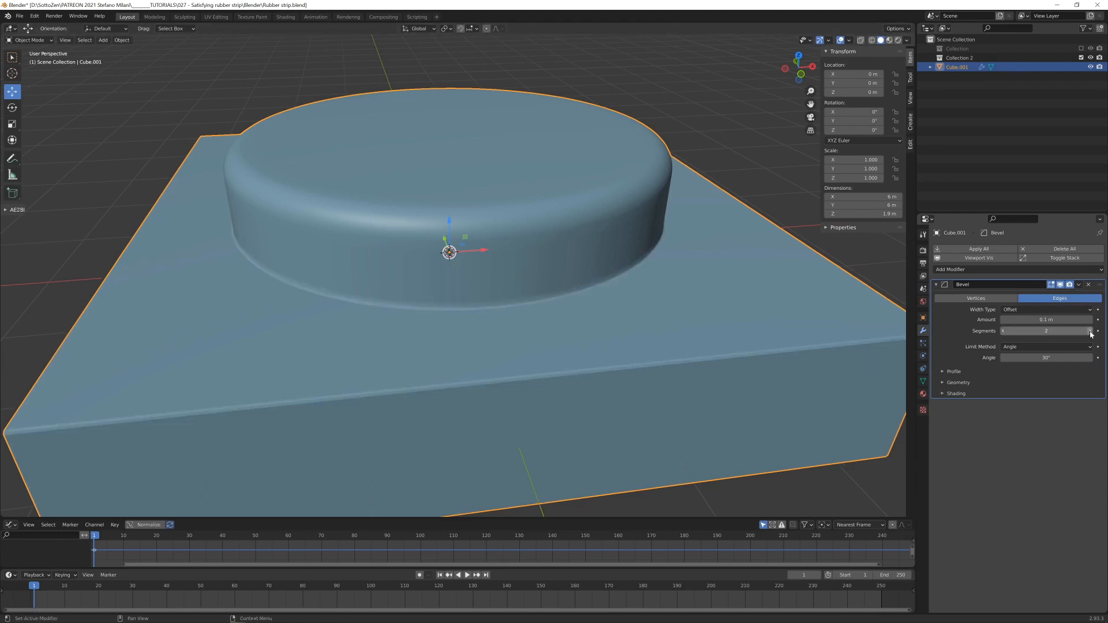
{"action": "left_click", "coordinate": [1089, 332]}
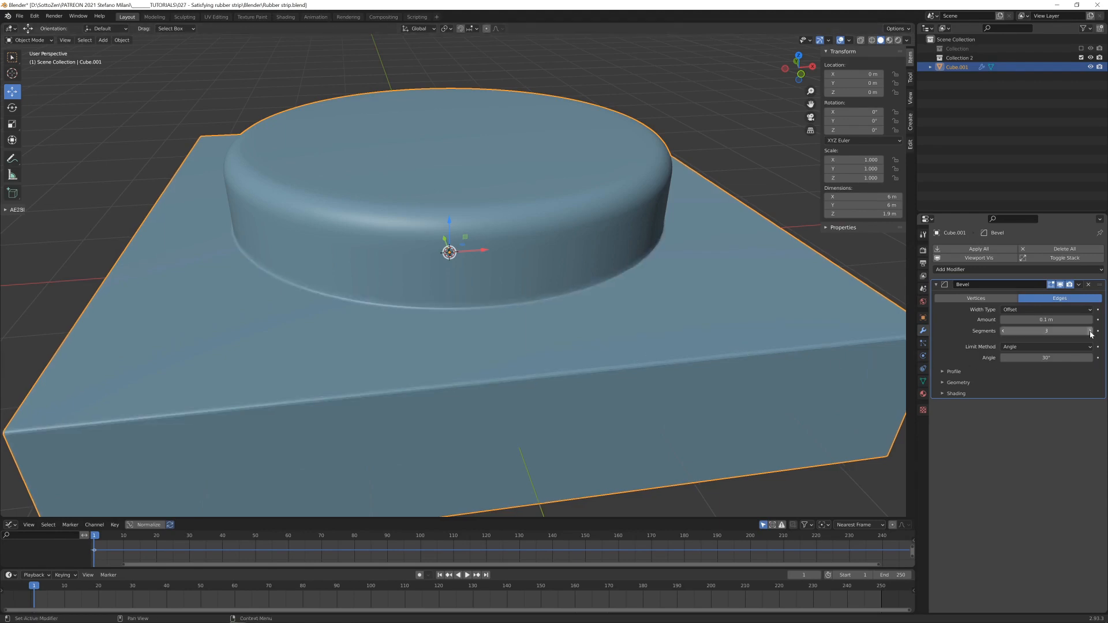
- Shade the combined piece smooth and enable Harden Normals in its Bevel modifier
{"action": "right_click", "coordinate": [672, 340]}
{"action": "key", "text": "Escape"}
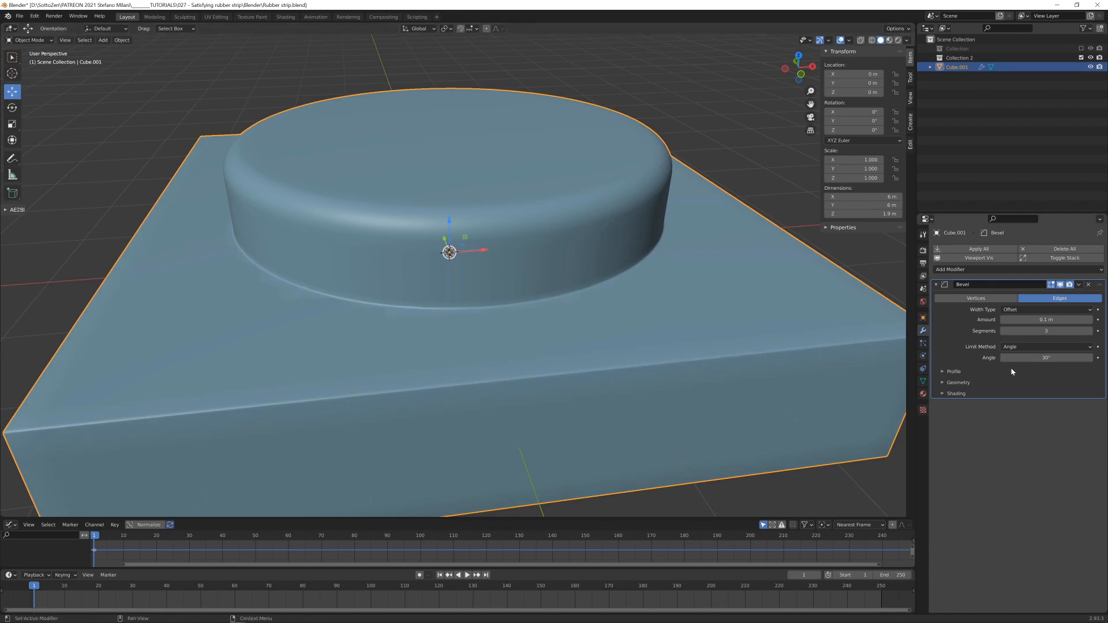
{"action": "left_click", "coordinate": [943, 382]}
{"action": "left_click", "coordinate": [944, 460]}
{"action": "left_click", "coordinate": [1004, 473]}
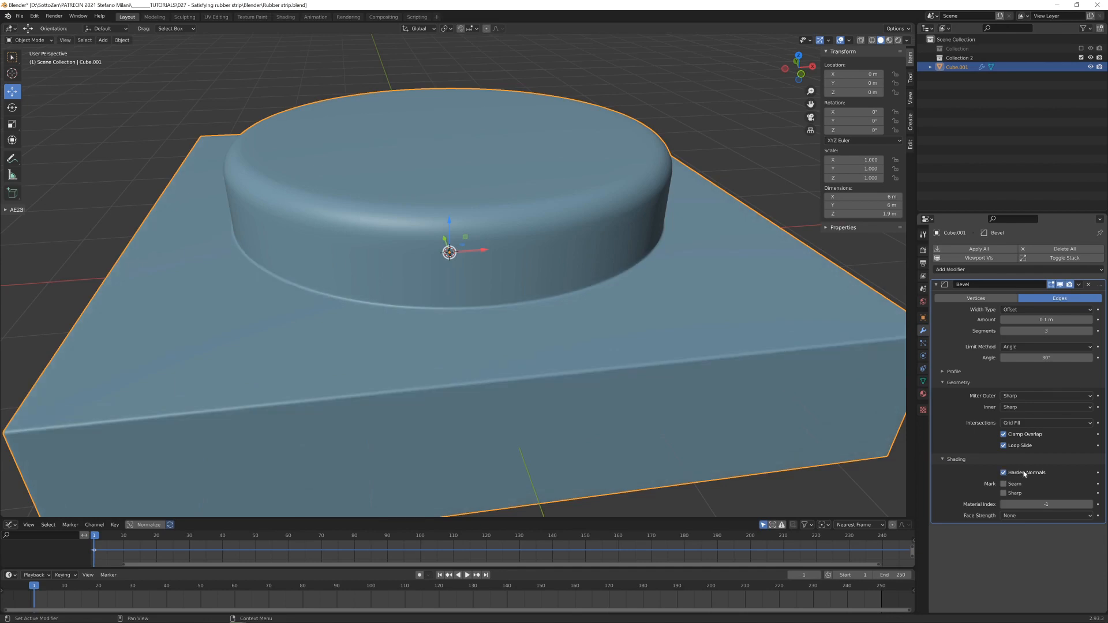
- Delete the faces on both X-facing ends of the slab, leaving the raised disc and other sides in place
{"action": "scroll", "coordinate": [588, 354], "scroll_direction": "down", "scroll_amount": 3}
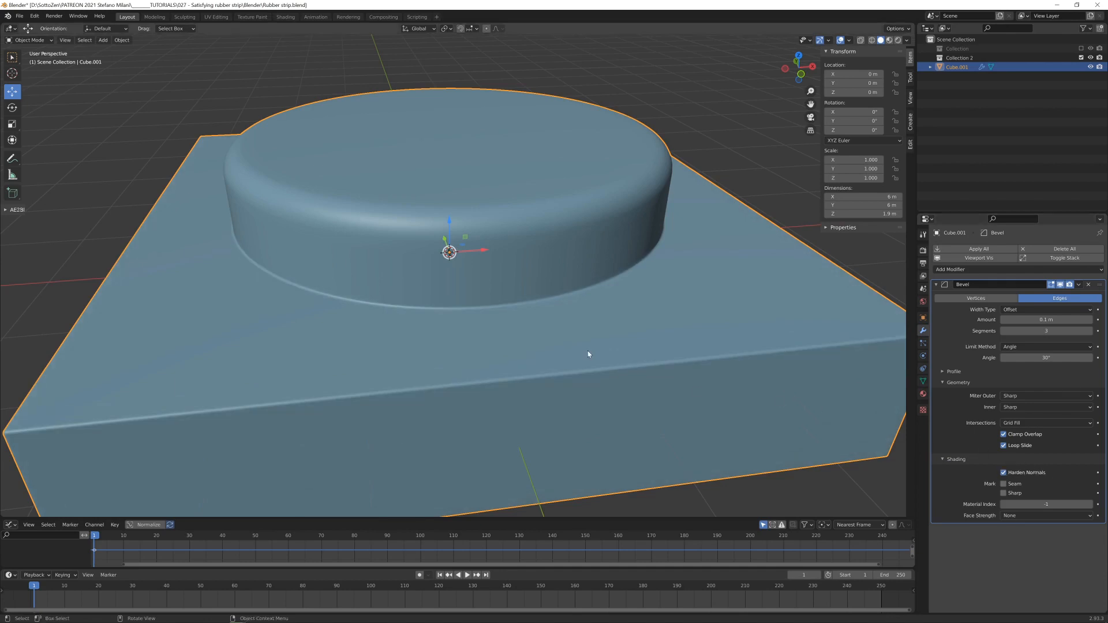
{"action": "mouse_move", "coordinate": [589, 354]}
{"action": "middle_mouse_down"}
{"action": "mouse_move", "coordinate": [579, 279]}
{"action": "mouse_move", "coordinate": [544, 295]}
{"action": "mouse_move", "coordinate": [521, 287]}
{"action": "mouse_move", "coordinate": [601, 296]}
{"action": "mouse_move", "coordinate": [544, 289]}
{"action": "mouse_move", "coordinate": [549, 272]}
{"action": "middle_mouse_up"}
{"action": "key", "text": "ctrl+Tab"}
{"action": "left_click", "coordinate": [741, 339]}
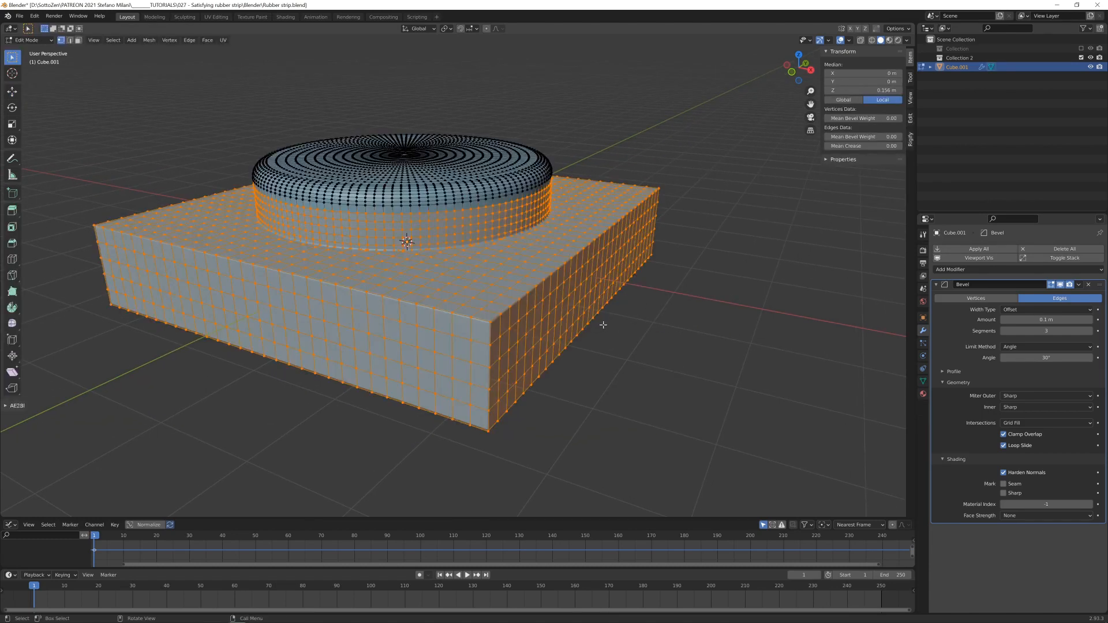
{"action": "key", "text": "3"}
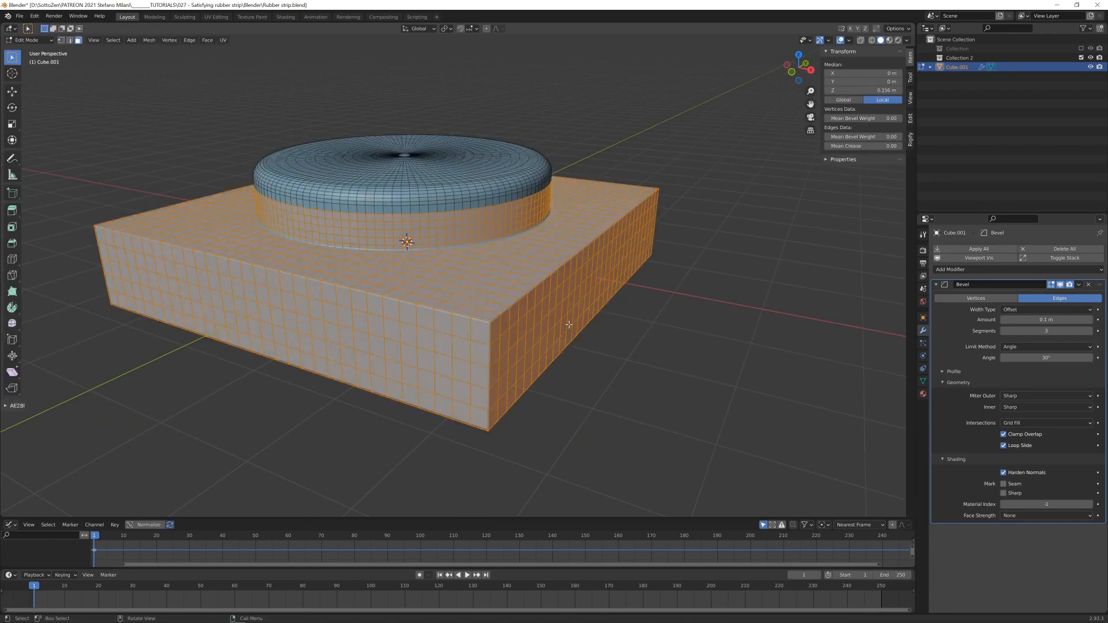
{"action": "key", "text": "KP_1"}
{"action": "key", "text": "shift+z"}
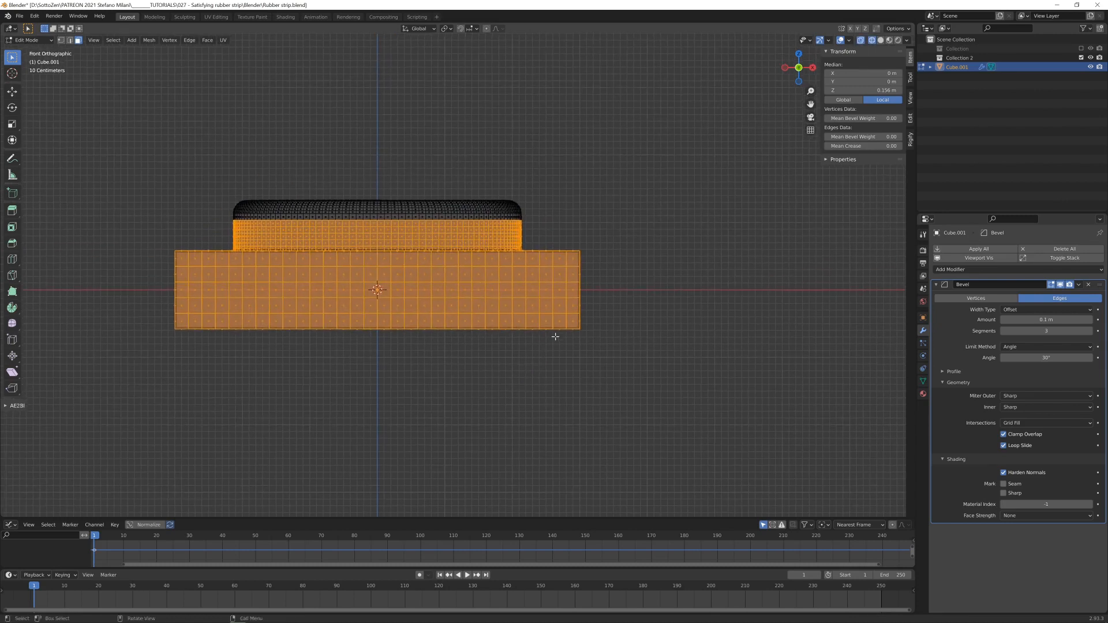
{"action": "key", "text": "alt+a"}
{"action": "key", "text": "b"}
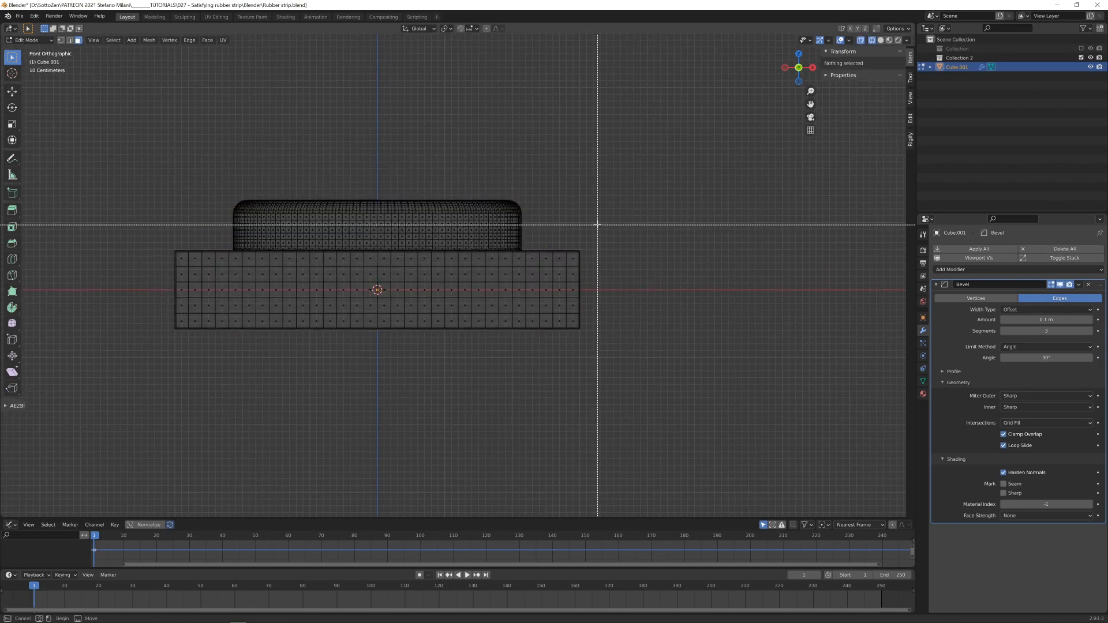
{"action": "left_click_drag", "start_coordinate": [597, 225], "coordinate": [574, 360]}
{"action": "key", "text": "b"}
{"action": "left_click_drag", "start_coordinate": [129, 222], "coordinate": [179, 381]}
{"action": "middle_click_drag", "start_coordinate": [438, 358], "coordinate": [667, 318]}
{"action": "key", "text": "x"}
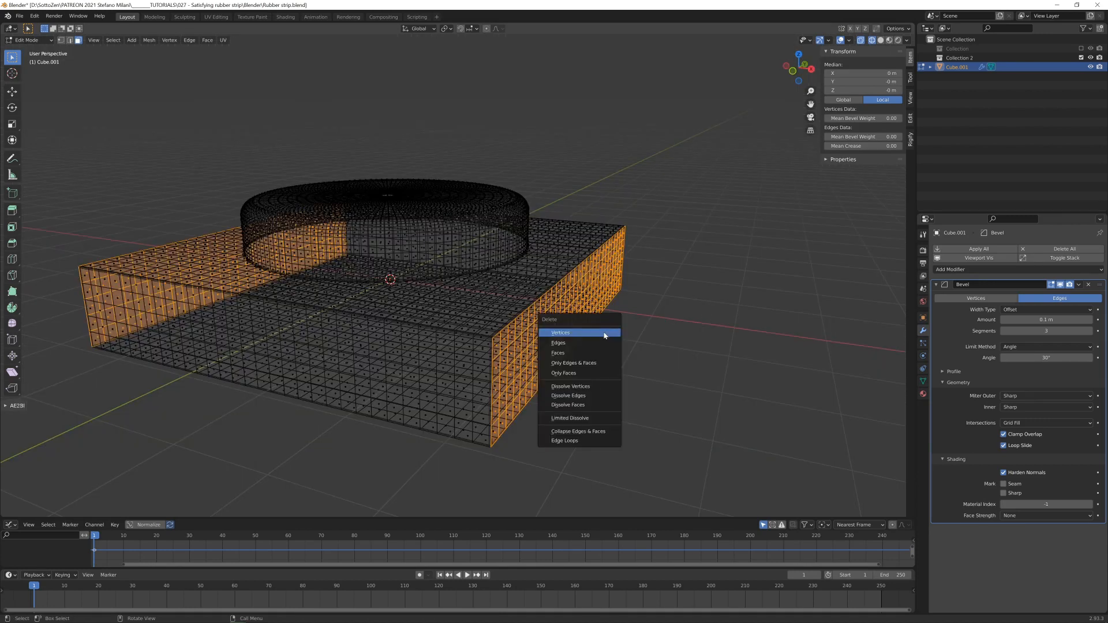
{"action": "left_click", "coordinate": [591, 352]}
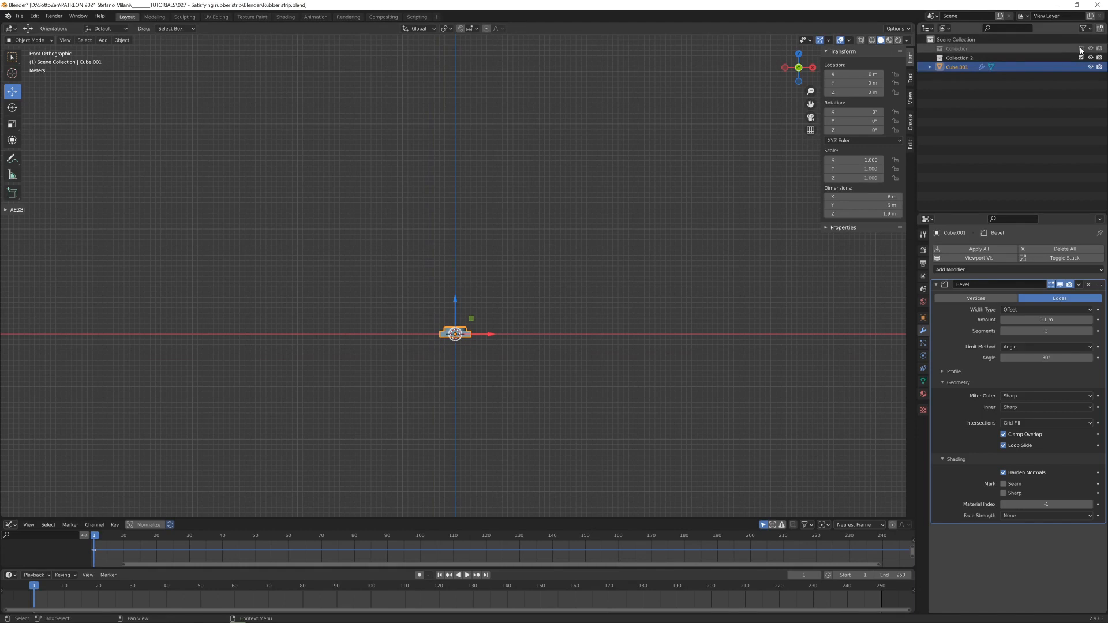
- Re-enable the first collection, duplicate its BezierCircle curve in place and move the copy to Collection 2
{"action": "left_click", "coordinate": [1081, 49]}
{"action": "left_click", "coordinate": [970, 58]}
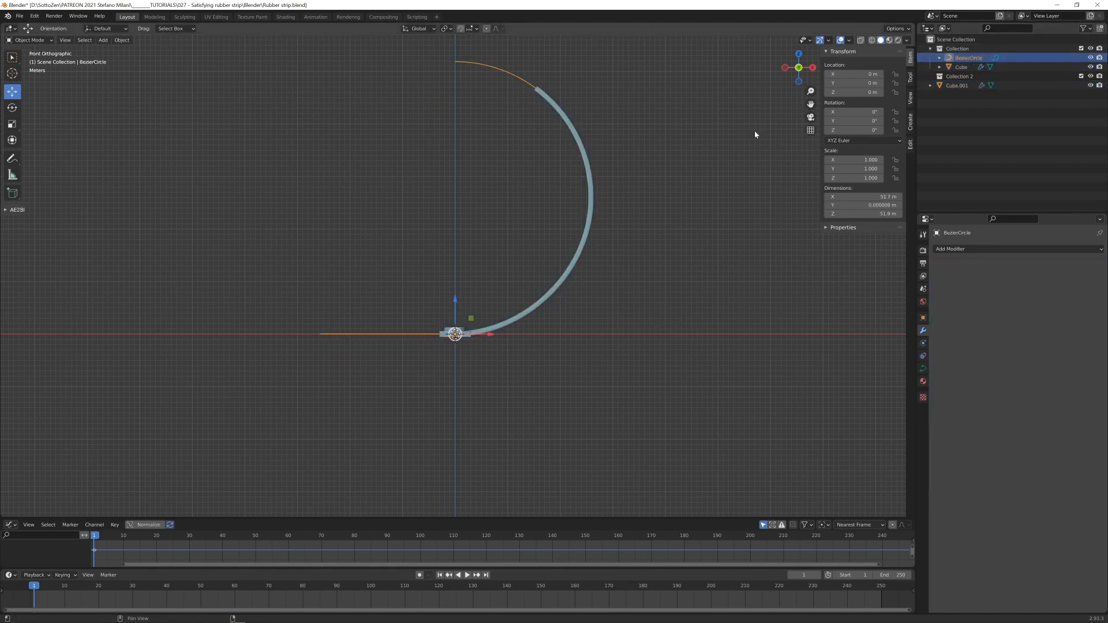
{"action": "key", "text": "shift+d"}
{"action": "key", "text": "Escape"}
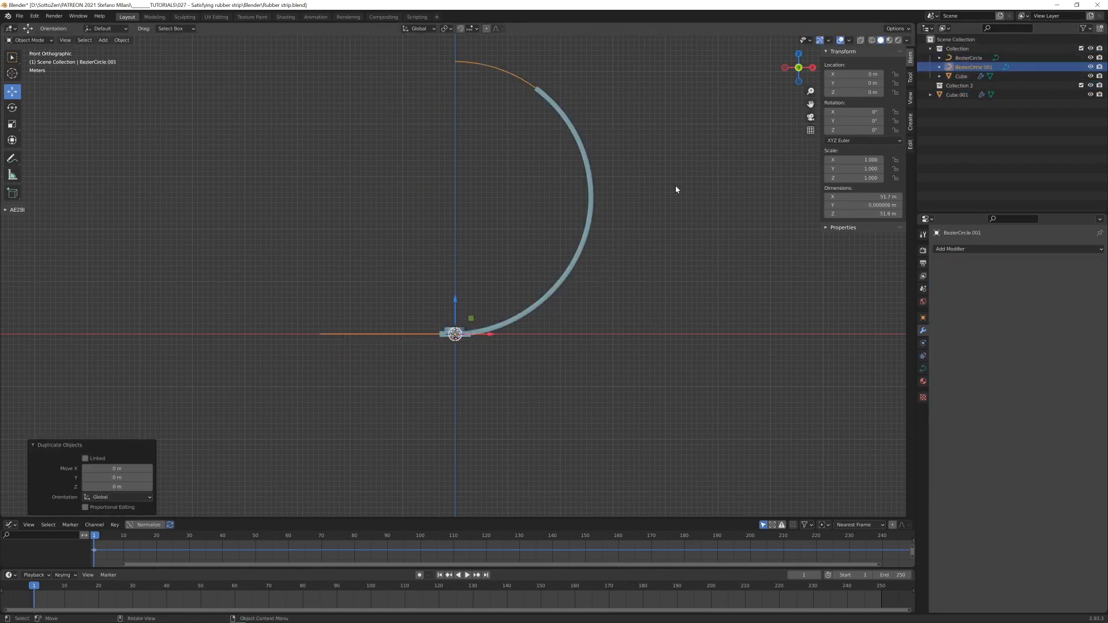
{"action": "key", "text": "m"}
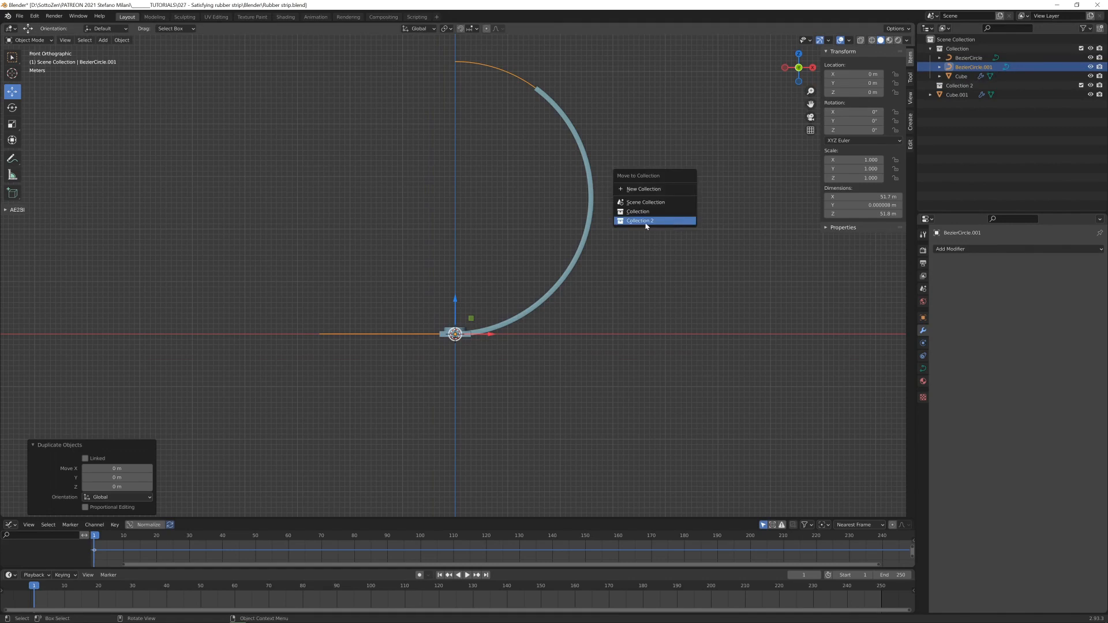
{"action": "left_click", "coordinate": [645, 221]}
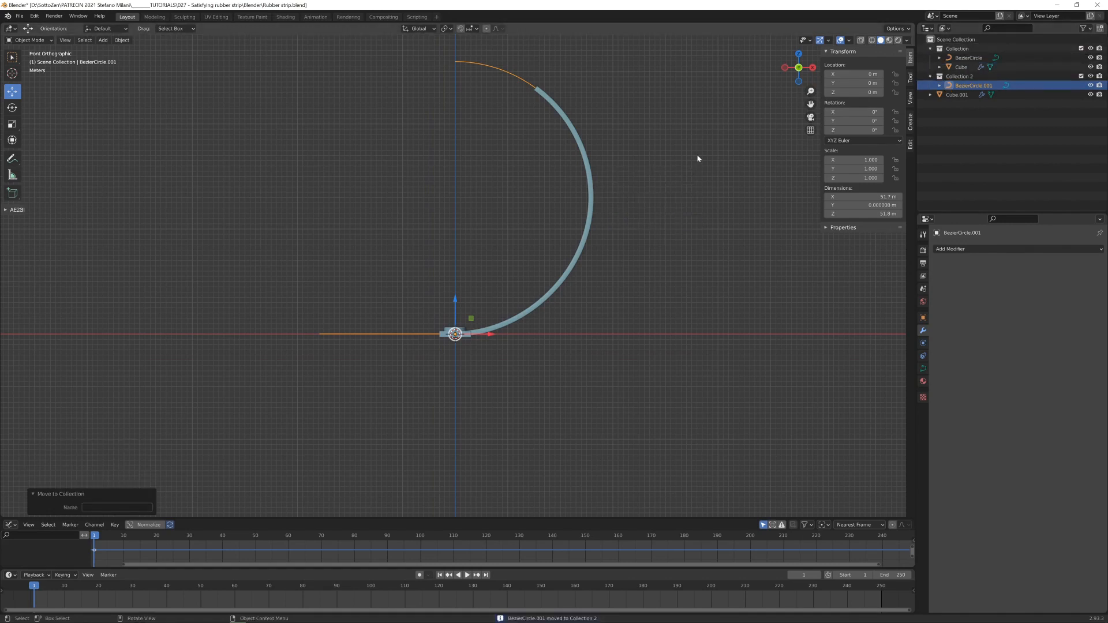
- Open the duplicated curve in Collection 2 for control-point editing
{"action": "key", "text": "Tab"}
{"action": "middle_click_drag", "start_coordinate": [626, 207], "coordinate": [617, 222], "text": "shift"}
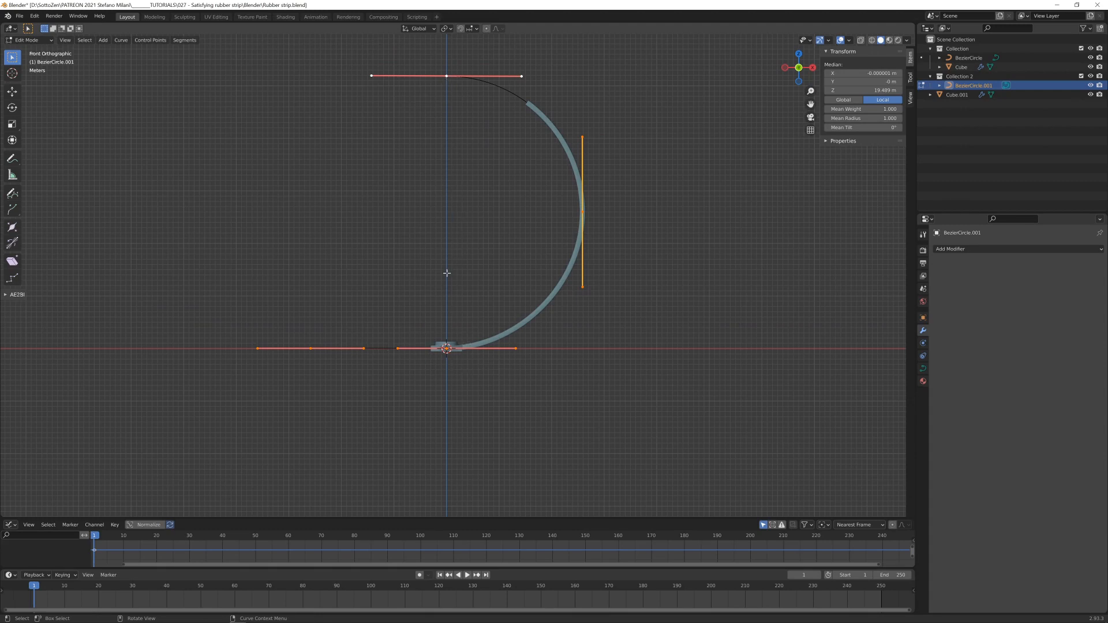
- Flip the duplicated curve downward by scaling its control points by -1 along Z around the 3D cursor, then leave point editing
{"action": "left_click", "coordinate": [451, 30]}
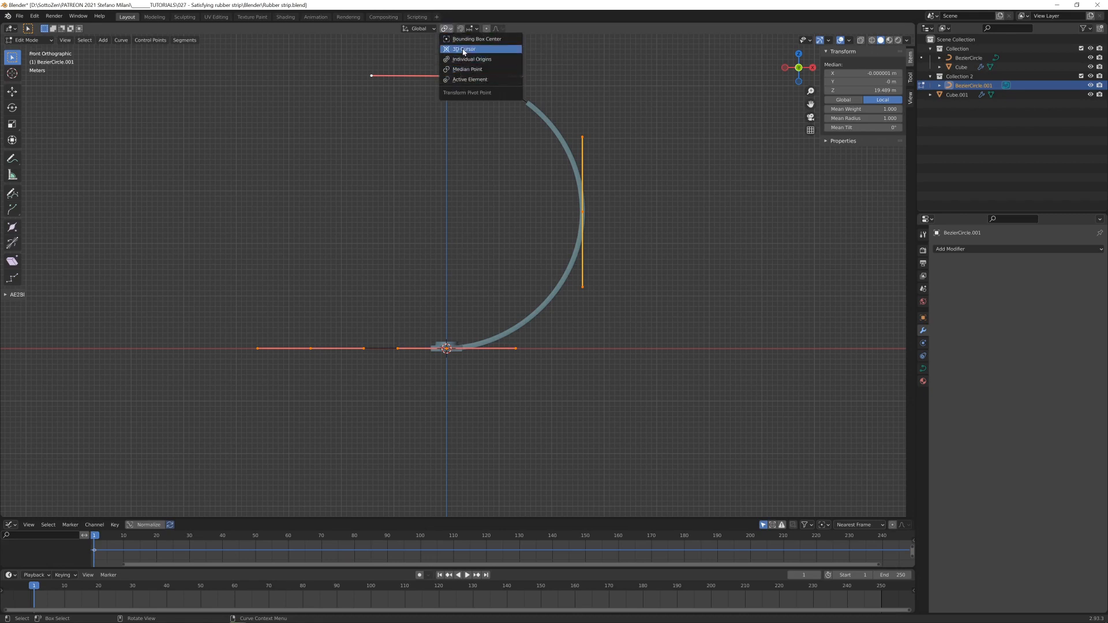
{"action": "left_click", "coordinate": [465, 51]}
{"action": "middle_click_drag", "start_coordinate": [581, 290], "coordinate": [560, 293]}
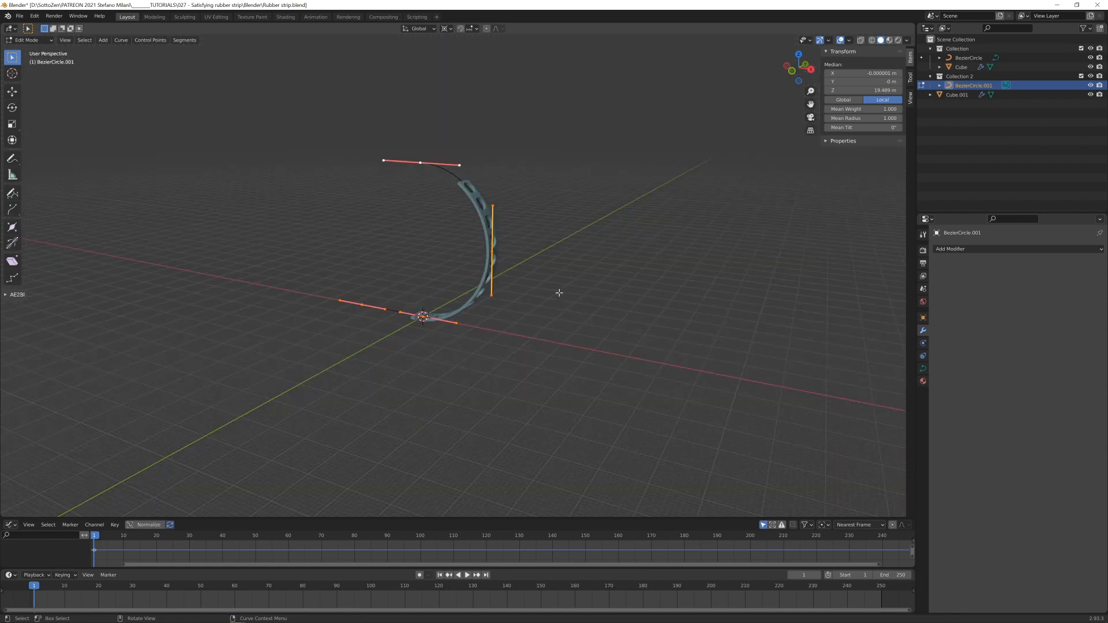
{"action": "type", "text": "sz-1"}
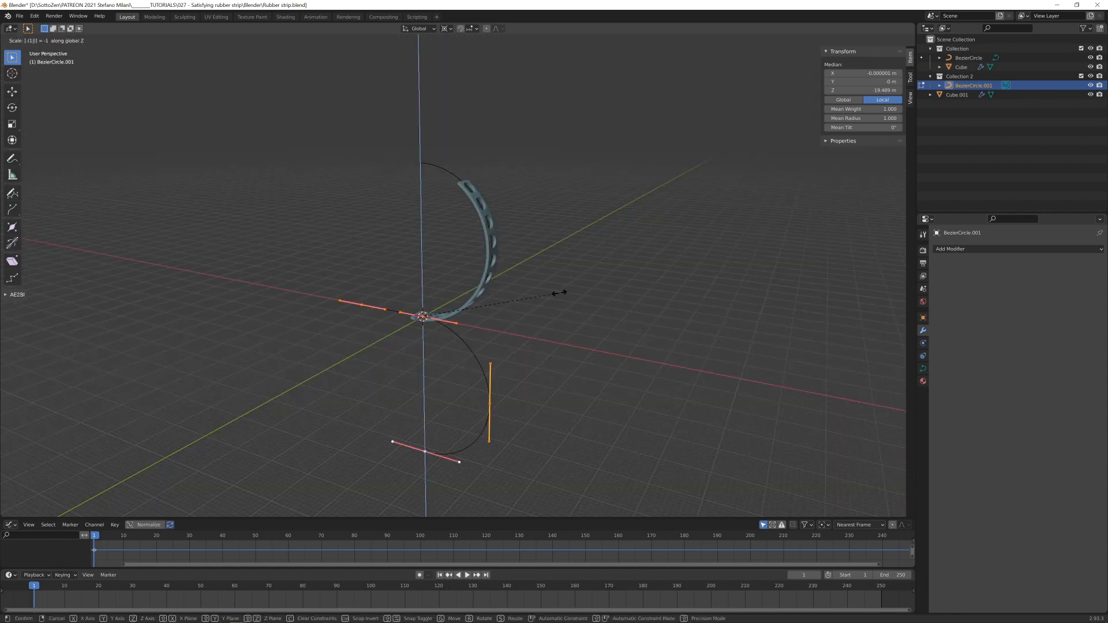
{"action": "key", "text": "Return"}
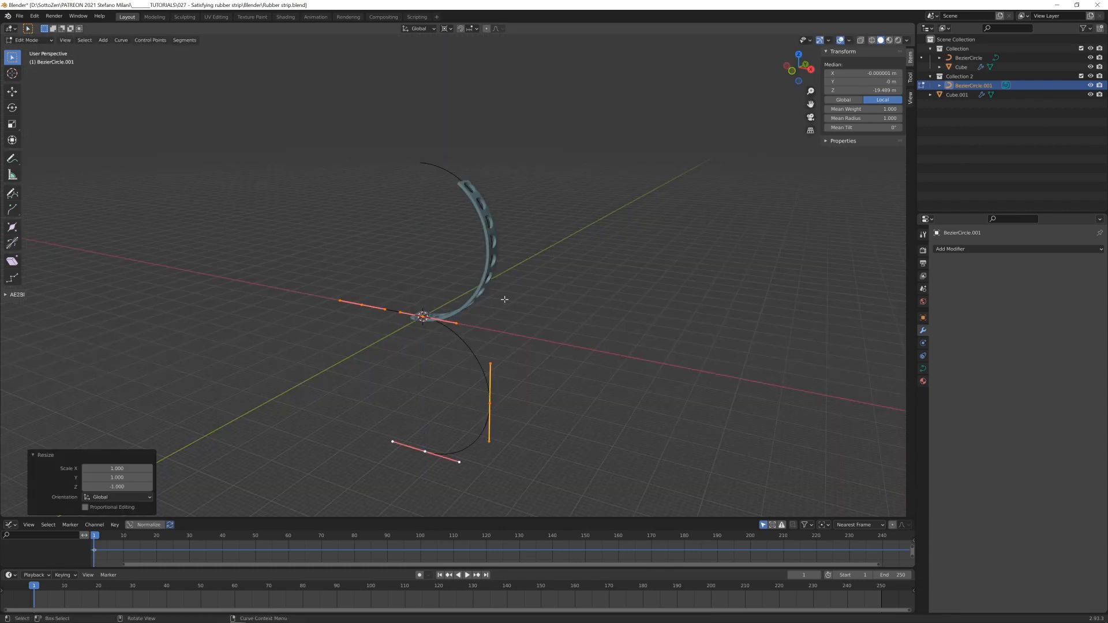
{"action": "key", "text": "Tab"}
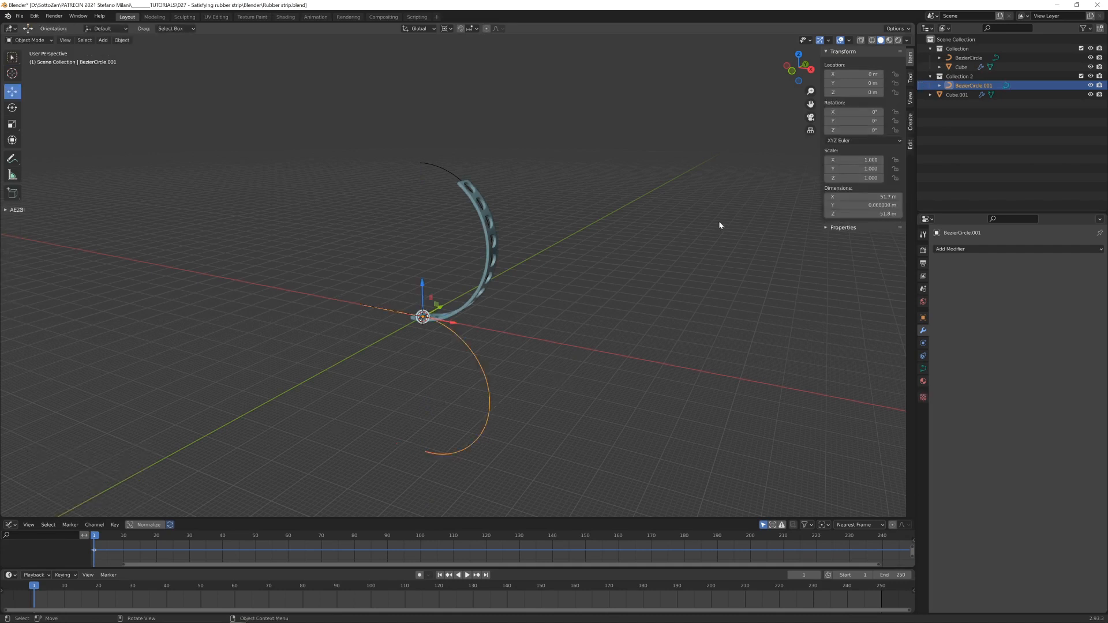
- Exclude the first collection from the view layer, leaving only the flipped curve and the slab-and-disc piece
{"action": "left_click", "coordinate": [1082, 50]}
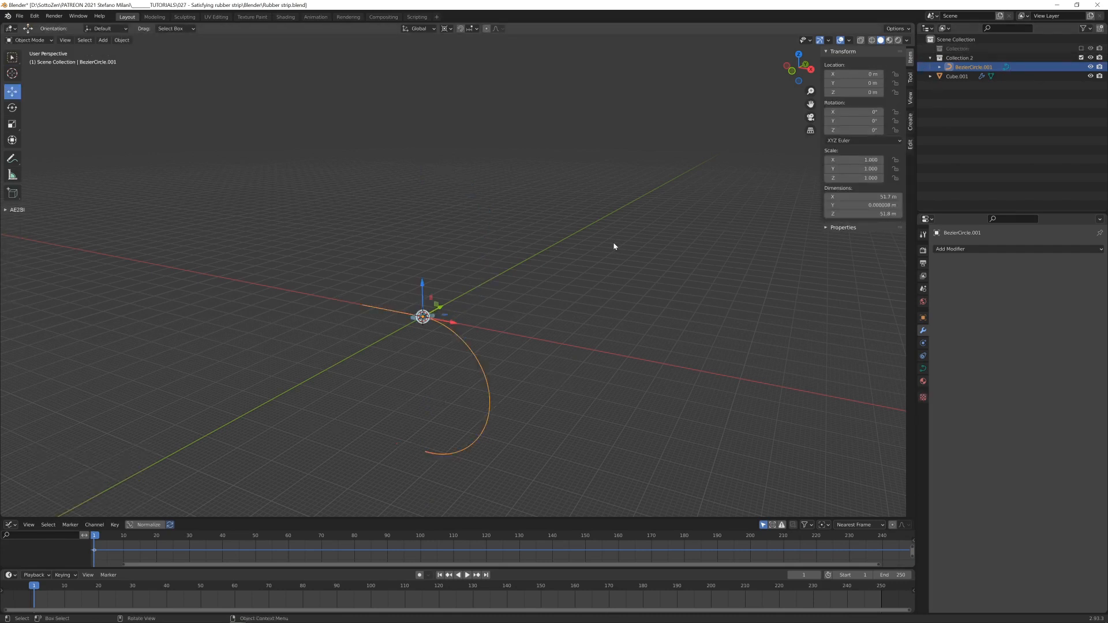
{"action": "key", "text": "KP_1"}
{"action": "middle_click_drag", "start_coordinate": [597, 275], "coordinate": [562, 192]}
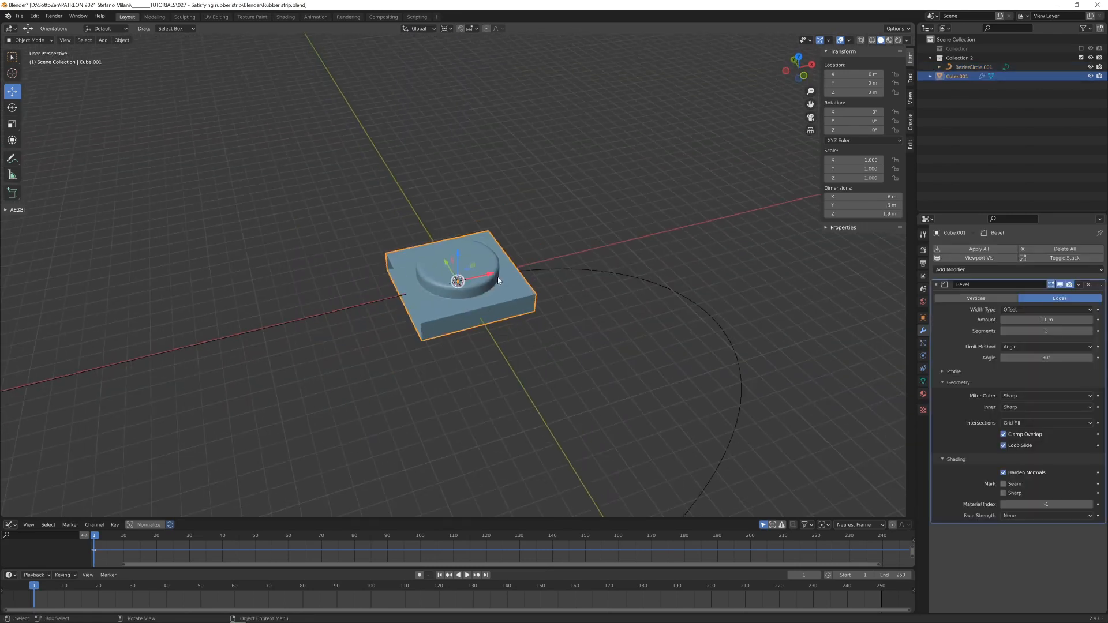
{"action": "scroll", "coordinate": [514, 290], "scroll_direction": "down", "scroll_amount": 3}
{"action": "middle_click_drag", "start_coordinate": [514, 290], "coordinate": [494, 257]}
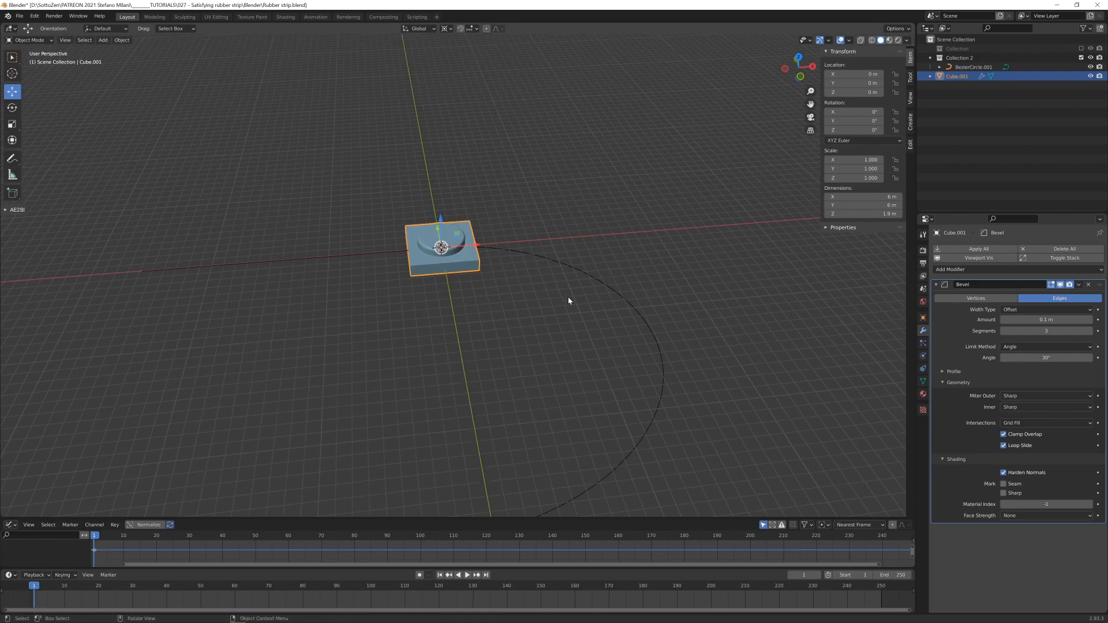
- Add an Array modifier to the slab-and-disc piece with a relative offset of -1 along X
{"action": "left_click", "coordinate": [938, 285]}
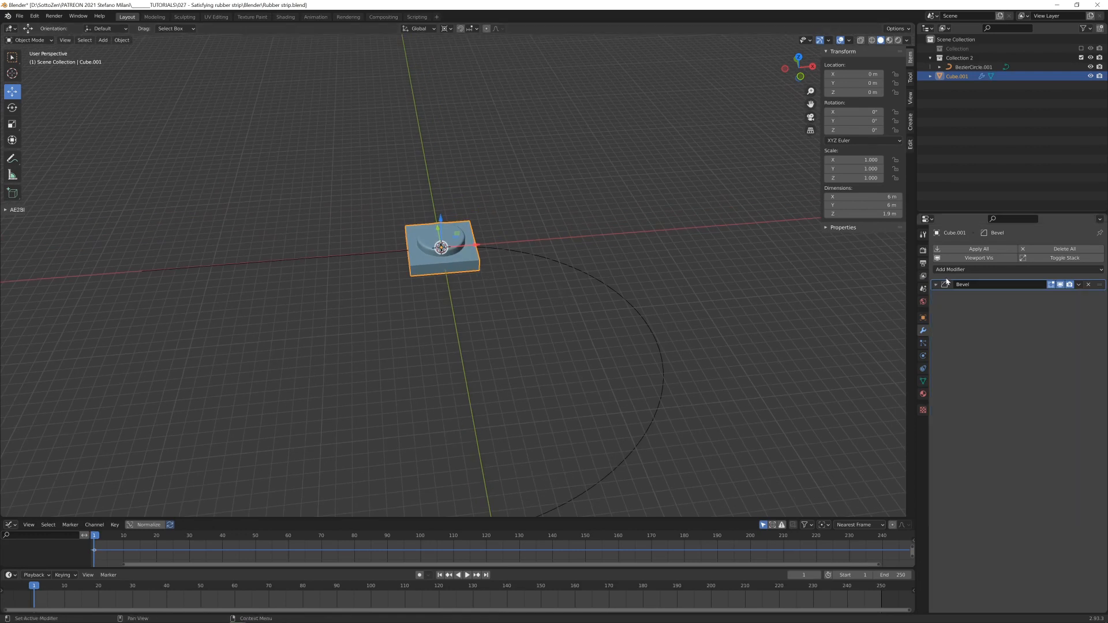
{"action": "left_click", "coordinate": [950, 269]}
{"action": "left_click", "coordinate": [923, 295]}
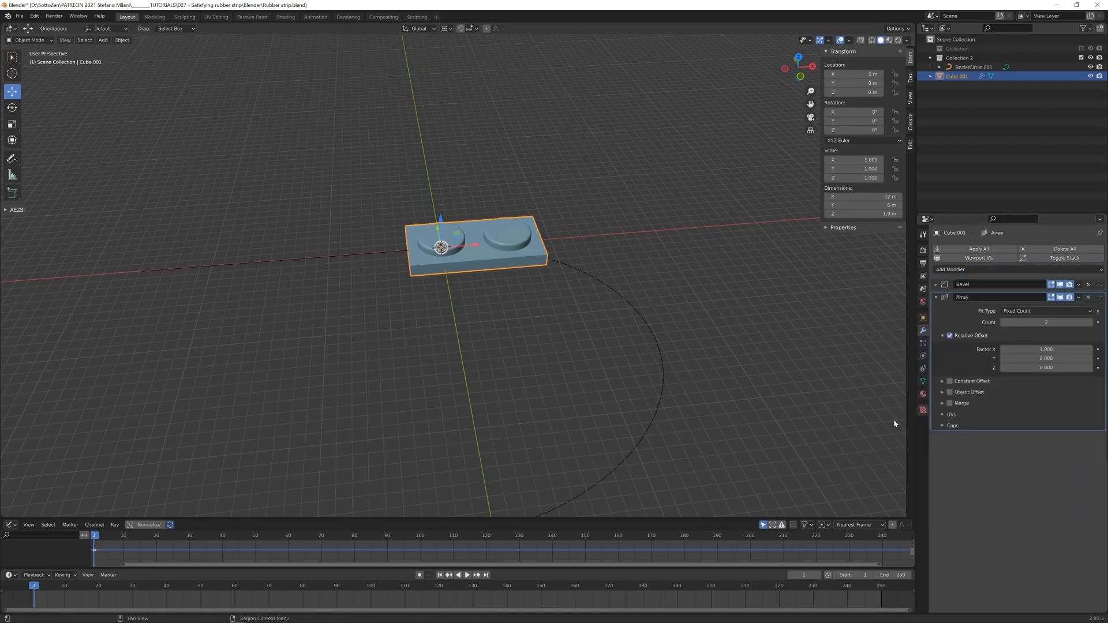
{"action": "left_click", "coordinate": [1042, 348]}
{"action": "type", "text": "-1"}
{"action": "key", "text": "Return"}
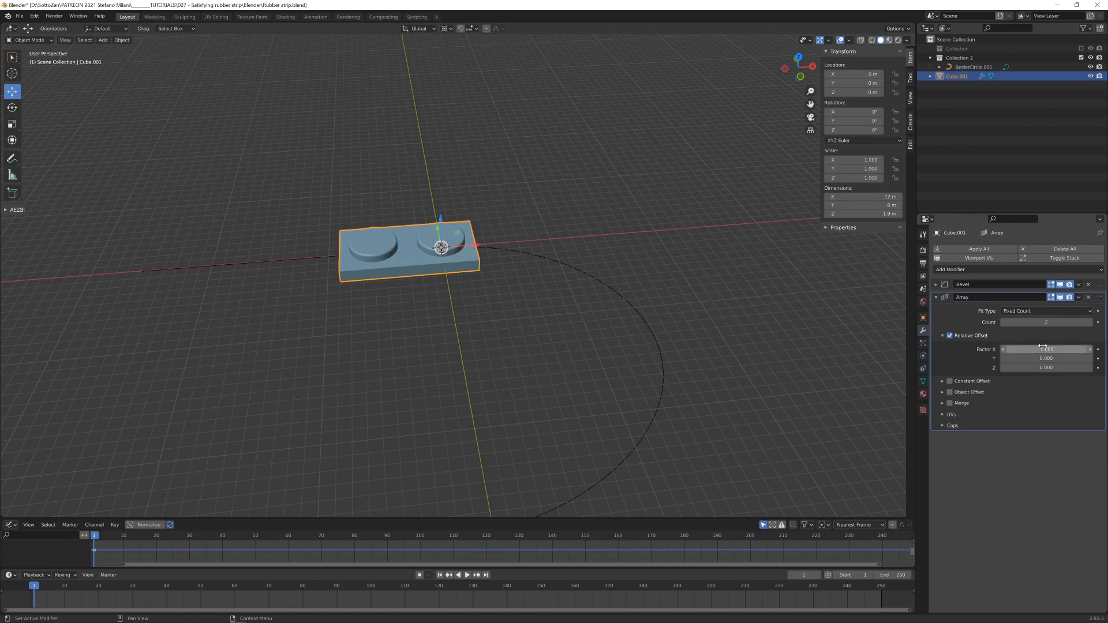
- Set the Array count to 11 with Merge enabled, and place the Array above the Bevel in the modifier stack
{"action": "left_click", "coordinate": [1090, 322]}
{"action": "left_click", "coordinate": [1090, 322]}
{"action": "left_click", "coordinate": [1090, 322]}
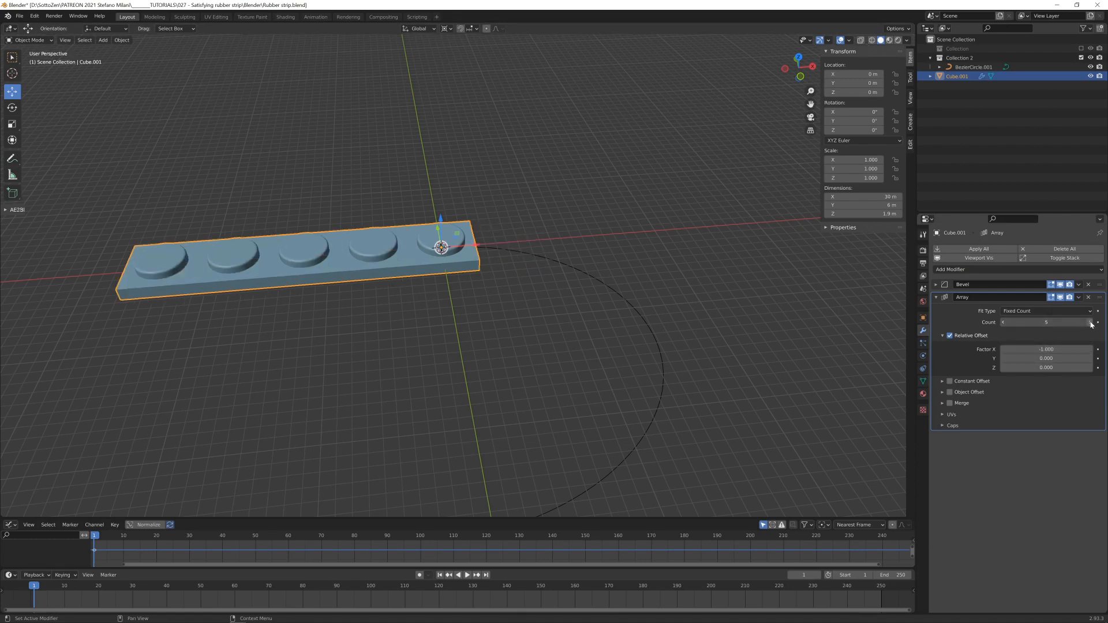
{"action": "left_click", "coordinate": [1091, 323]}
{"action": "left_click", "coordinate": [1090, 322]}
{"action": "left_click", "coordinate": [1090, 322]}
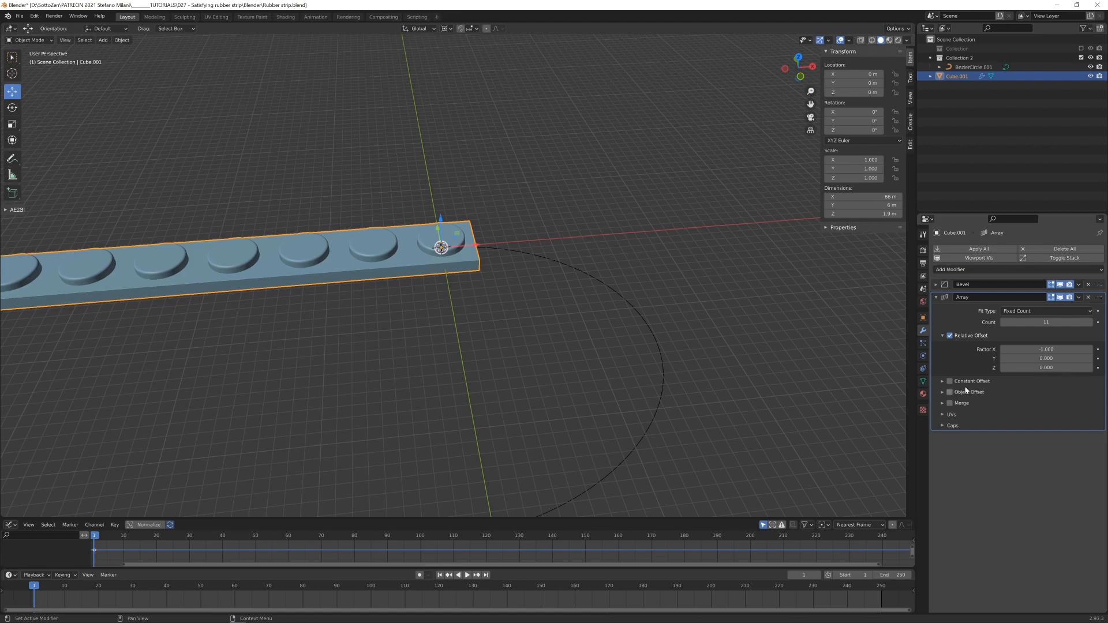
{"action": "left_click", "coordinate": [950, 403]}
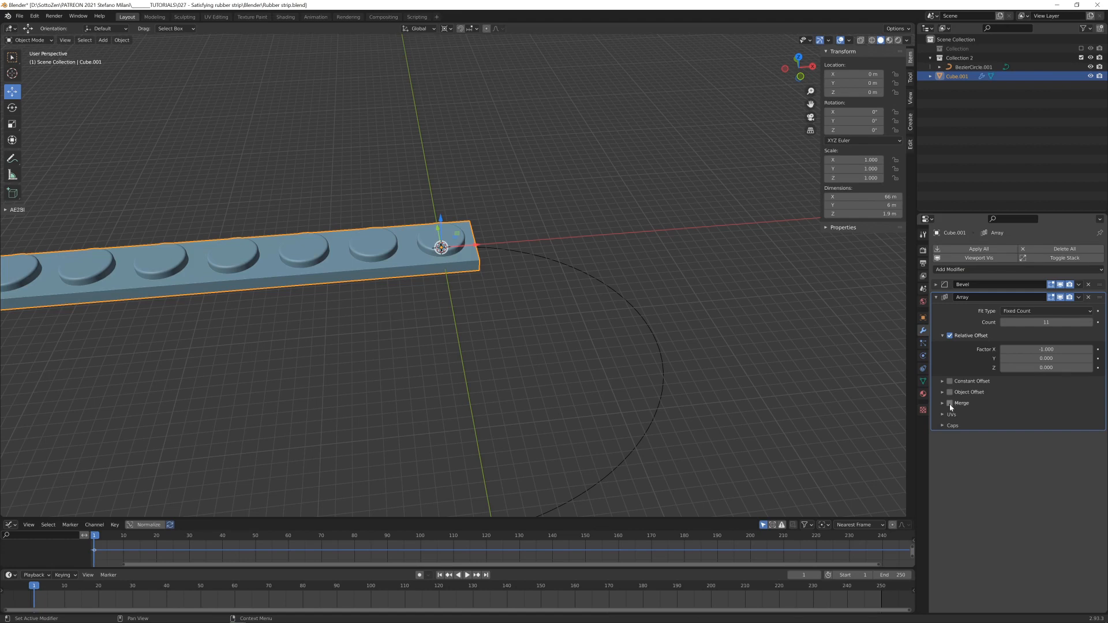
{"action": "left_click", "coordinate": [937, 297]}
{"action": "mouse_move", "coordinate": [1100, 285]}
{"action": "left_mouse_down"}
{"action": "mouse_move", "coordinate": [1100, 315]}
{"action": "mouse_move", "coordinate": [1102, 301]}
{"action": "left_mouse_up"}
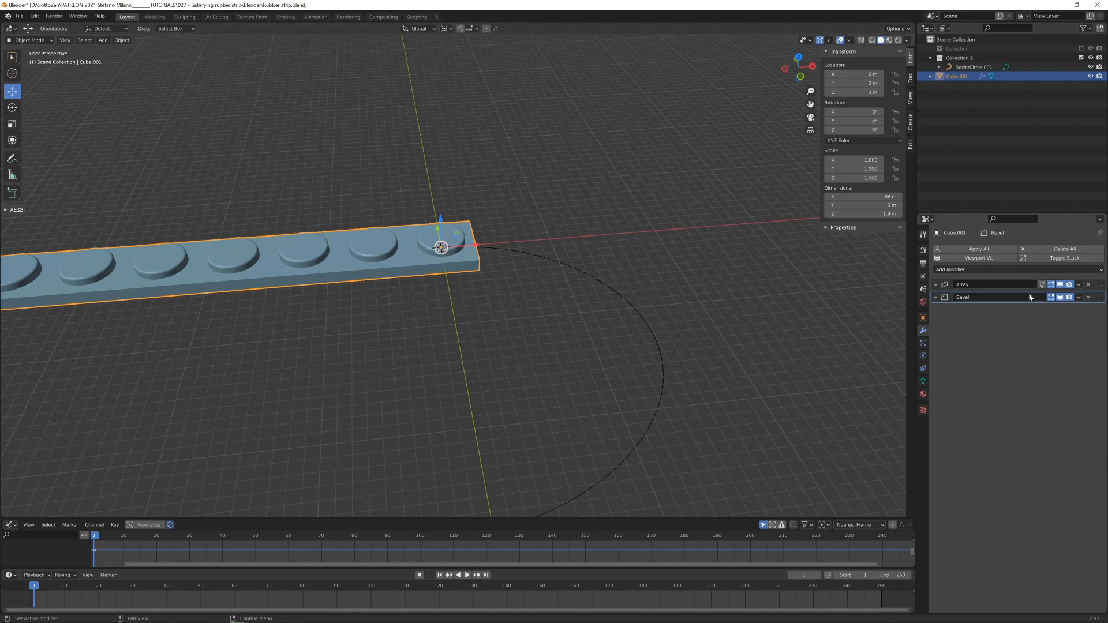
- Add a Curve modifier that deforms the disc strip along BezierCircle.001, and place it between the Array and Bevel modifiers
{"action": "middle_click_drag", "start_coordinate": [546, 300], "coordinate": [659, 279], "text": "shift"}
{"action": "scroll", "coordinate": [514, 303], "scroll_direction": "down", "scroll_amount": 1}
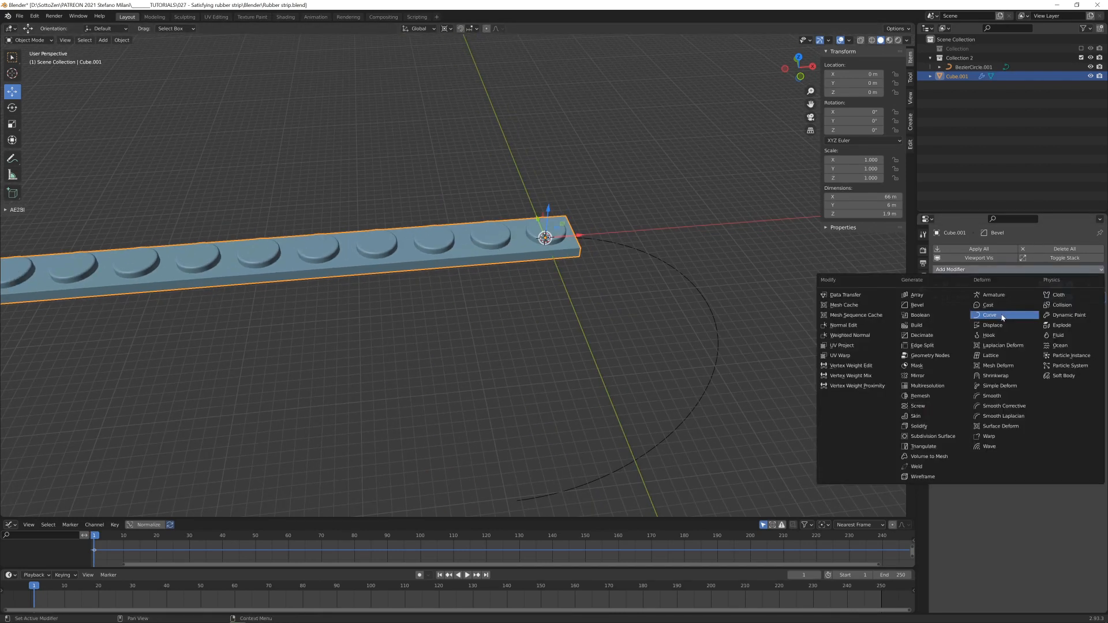
{"action": "left_click", "coordinate": [969, 270]}
{"action": "left_click", "coordinate": [990, 314]}
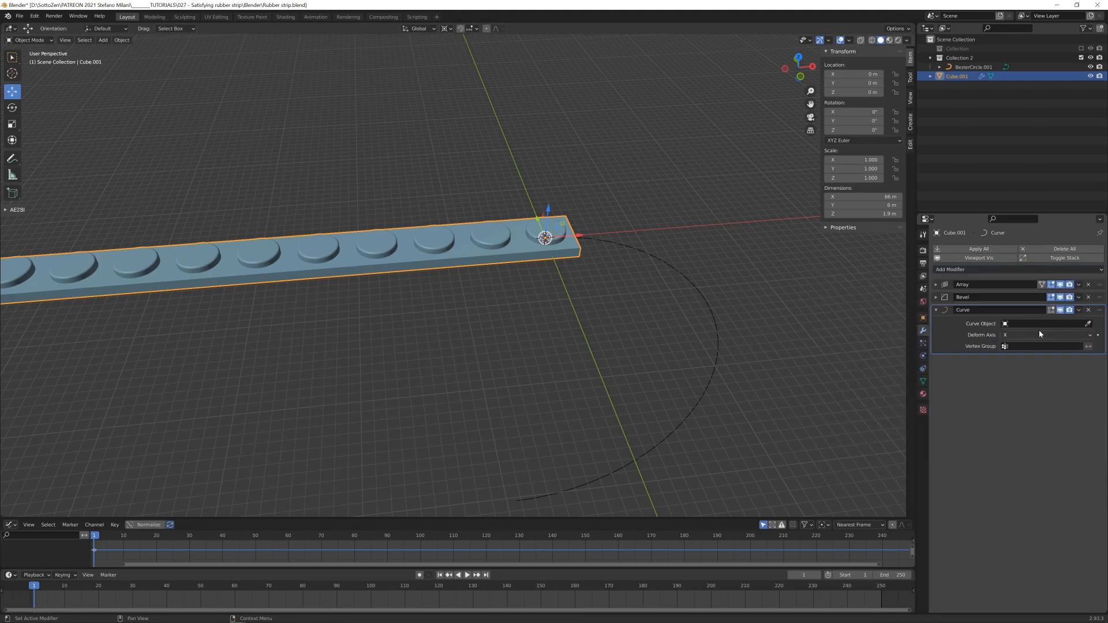
{"action": "left_click", "coordinate": [1088, 324]}
{"action": "left_click", "coordinate": [682, 294]}
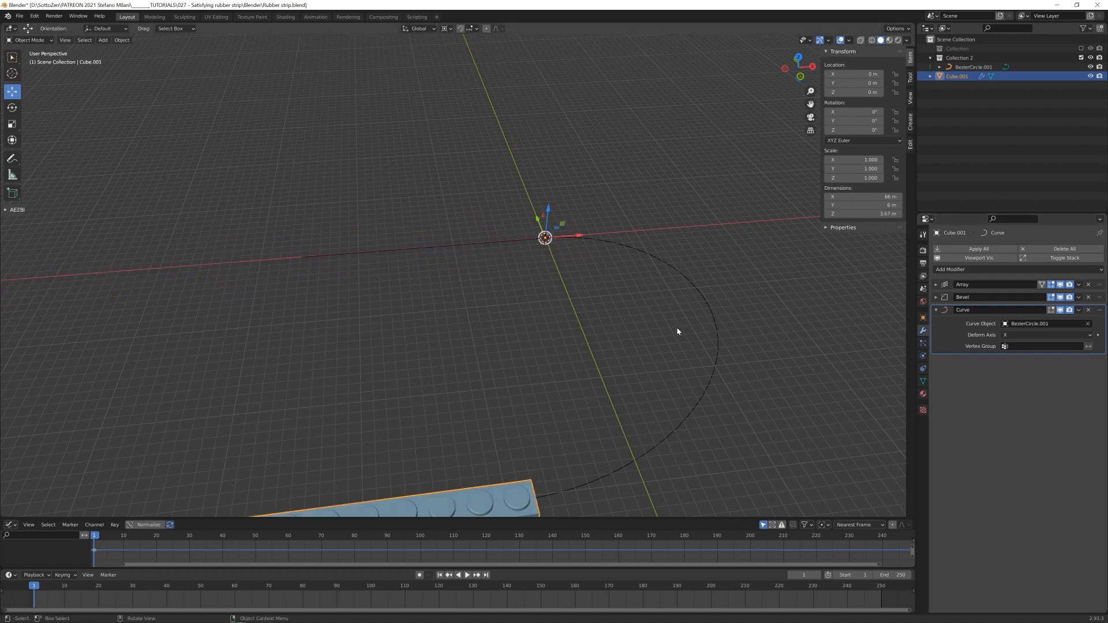
{"action": "key", "text": "KP_1"}
{"action": "left_click_drag", "start_coordinate": [1099, 297], "coordinate": [1099, 350]}
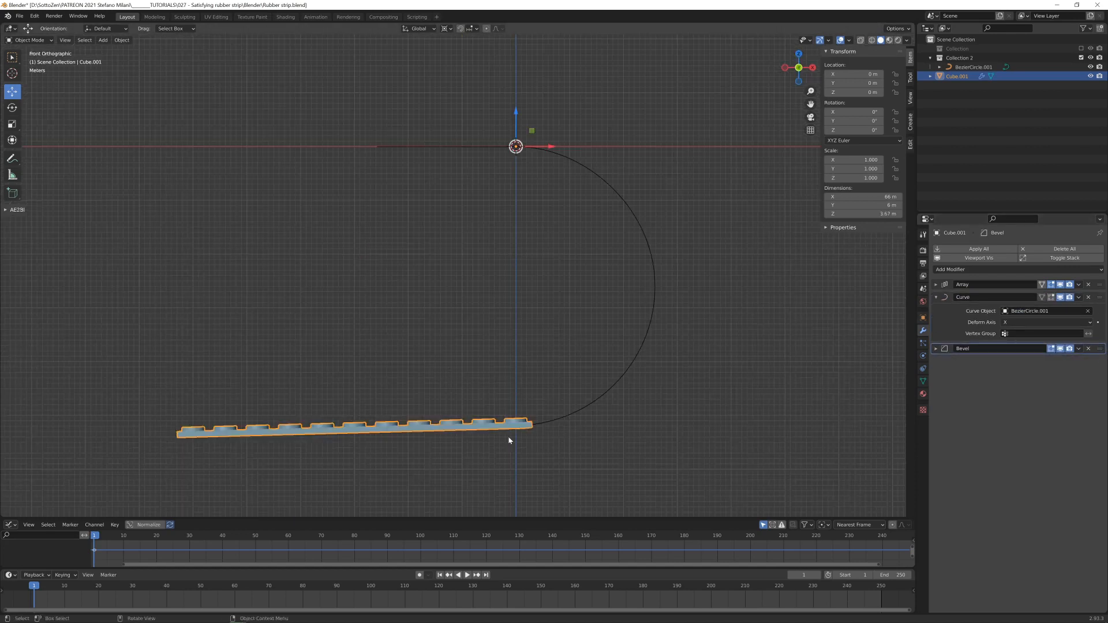
- Move the disc strip along X to about 135.7 m so its front end enters the arc of the curve
{"action": "scroll", "coordinate": [817, 183], "scroll_direction": "down", "scroll_amount": 3}
{"action": "key", "text": "g"}
{"action": "key", "text": "x"}
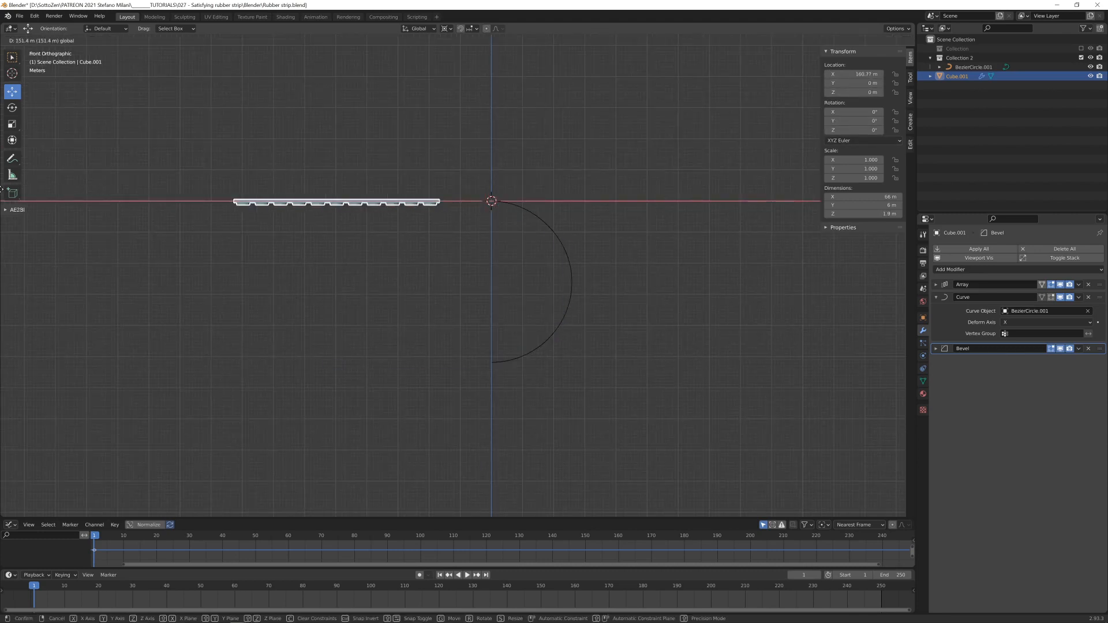
{"action": "left_click_drag", "start_coordinate": [907, 186], "coordinate": [895, 184]}
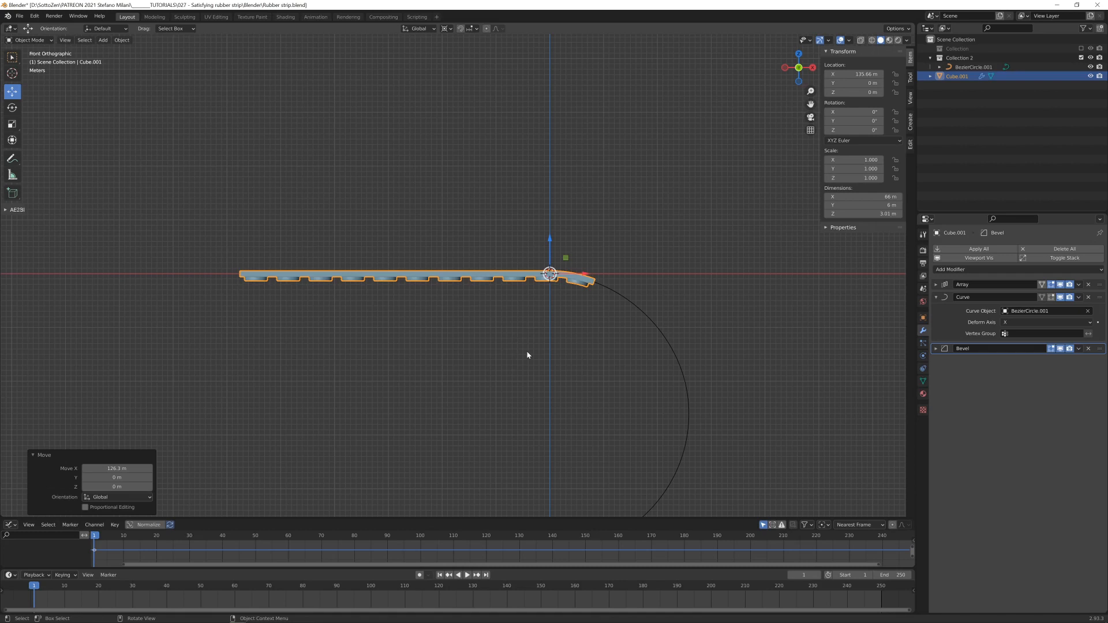
- Rotate the disc strip's whole mesh 180° around X in Edit Mode so its discs face up along the curve, and return to Object Mode
{"action": "key", "text": "ctrl+Tab"}
{"action": "left_click", "coordinate": [639, 361]}
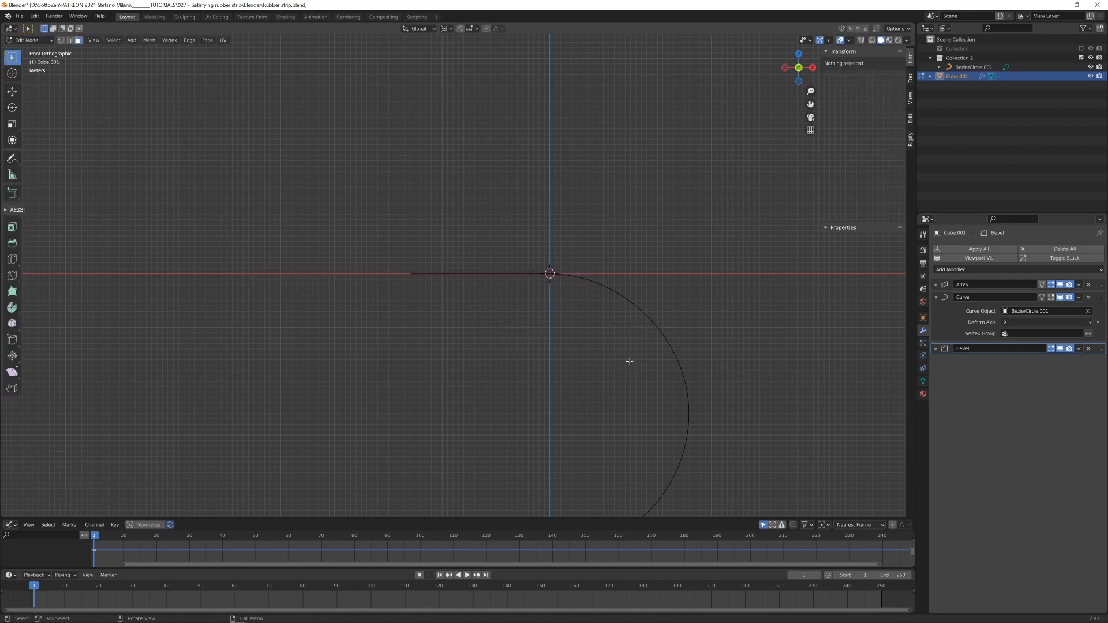
{"action": "scroll", "coordinate": [509, 349], "scroll_direction": "down", "scroll_amount": 3}
{"action": "middle_click_drag", "start_coordinate": [505, 335], "coordinate": [202, 387], "text": "shift"}
{"action": "key", "text": "a"}
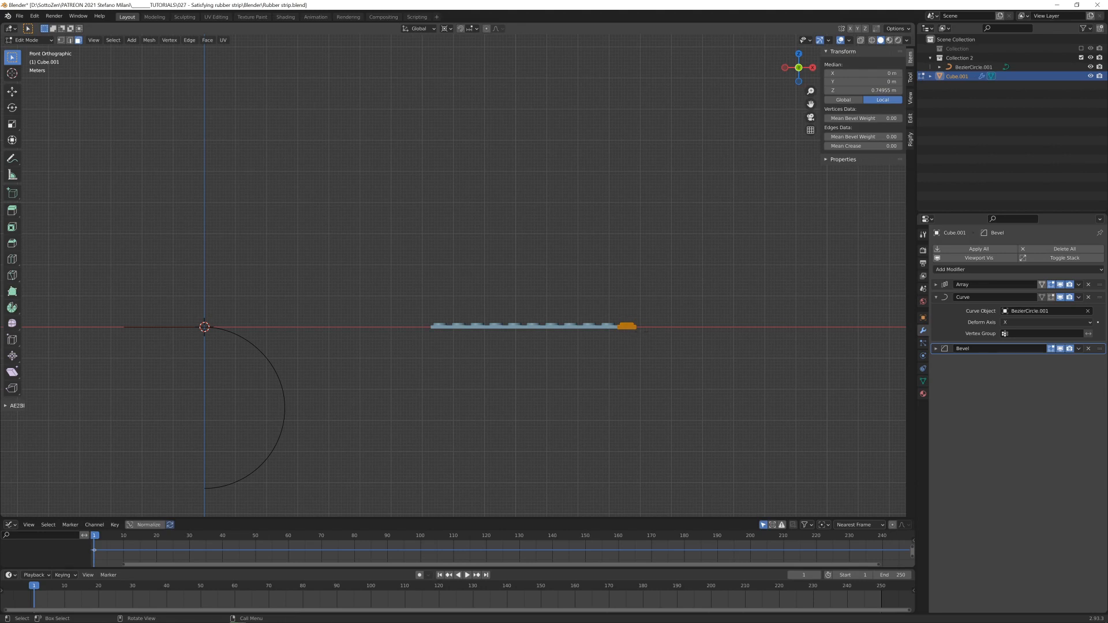
{"action": "key", "text": "r"}
{"action": "type", "text": "x"}
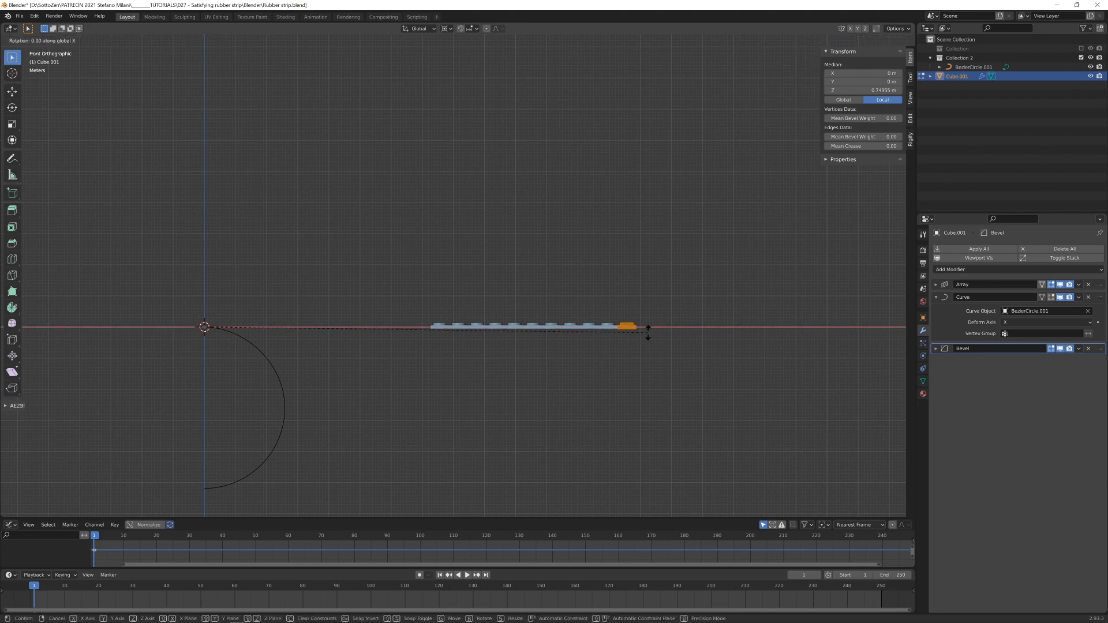
{"action": "type", "text": "180"}
{"action": "key", "text": "Return"}
{"action": "key", "text": "ctrl+Tab"}
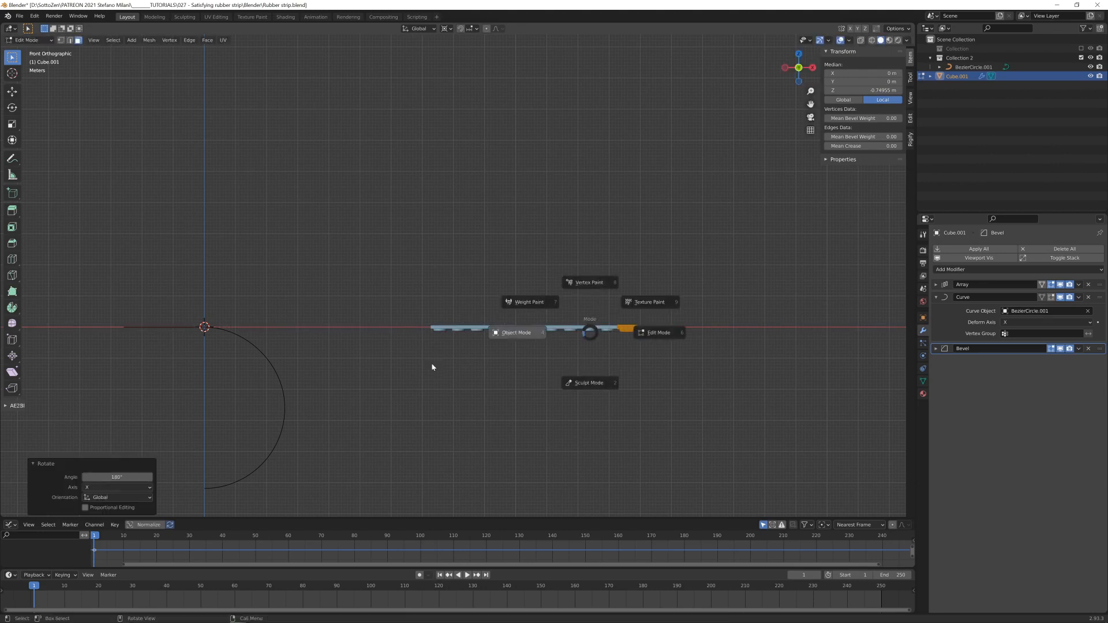
{"action": "left_click", "coordinate": [437, 371]}
{"action": "middle_click_drag", "start_coordinate": [231, 341], "coordinate": [560, 345], "text": "shift"}
{"action": "scroll", "coordinate": [560, 345], "scroll_direction": "up", "scroll_amount": 6}
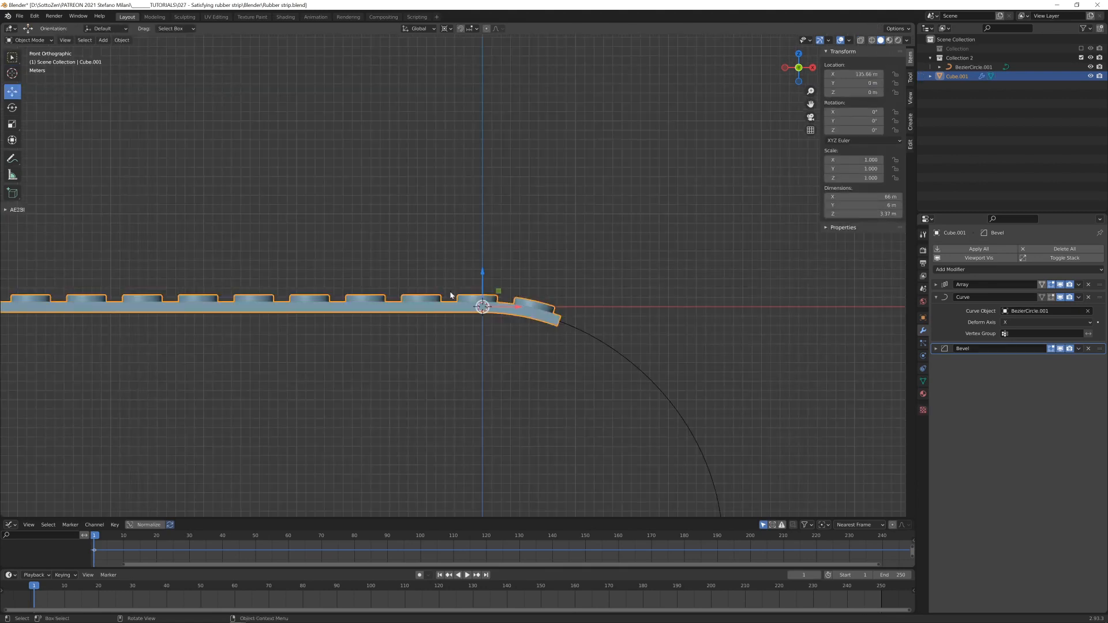
- Re-enable the first collection and set the disc strip's Array count to 4
{"action": "left_click", "coordinate": [1082, 48]}
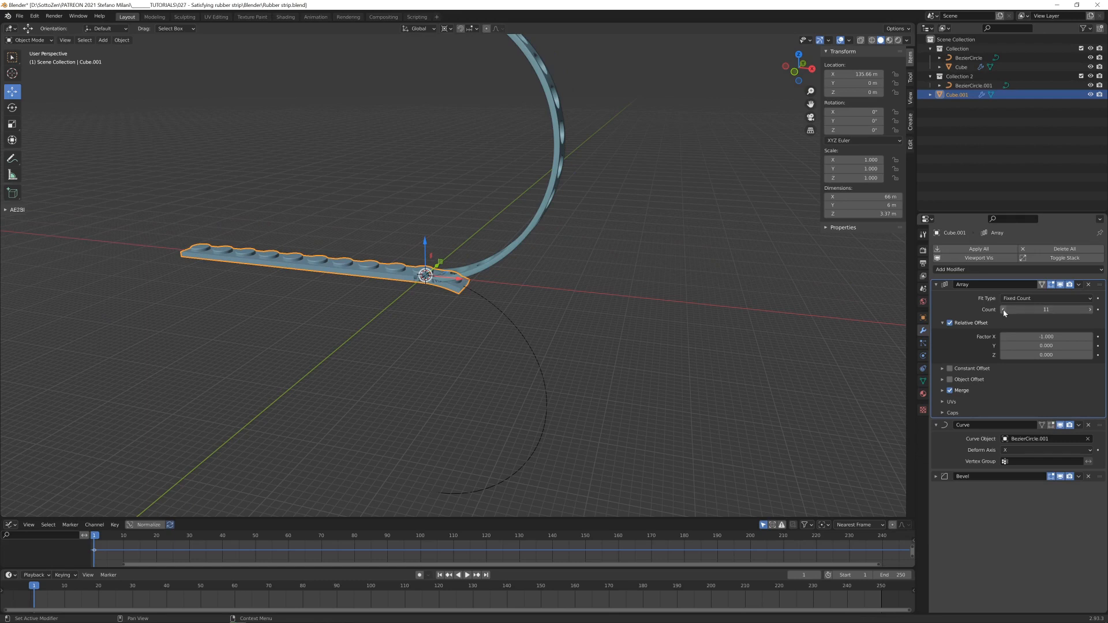
{"action": "double_click", "coordinate": [1004, 312]}
{"action": "left_click_drag", "start_coordinate": [1011, 310], "coordinate": [1003, 310]}
{"action": "type", "text": "4"}
{"action": "key", "text": "Return"}
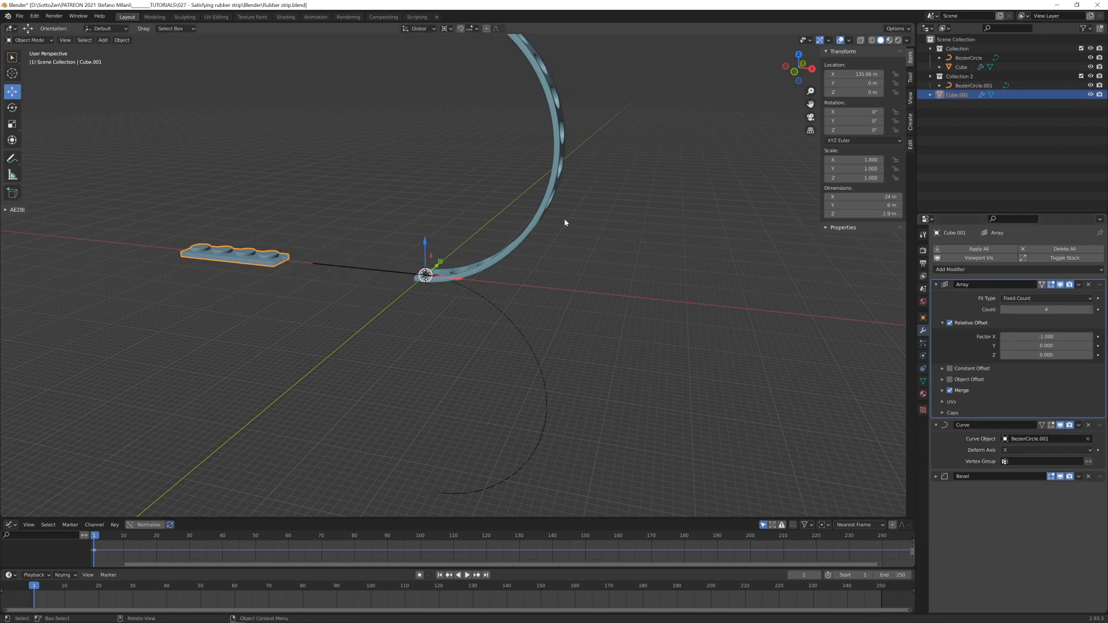
- Set the perforated strip's Array count to 4, and slide the disc strip back along X onto the start of its arc
{"action": "left_click", "coordinate": [542, 214]}
{"action": "left_click", "coordinate": [936, 285]}
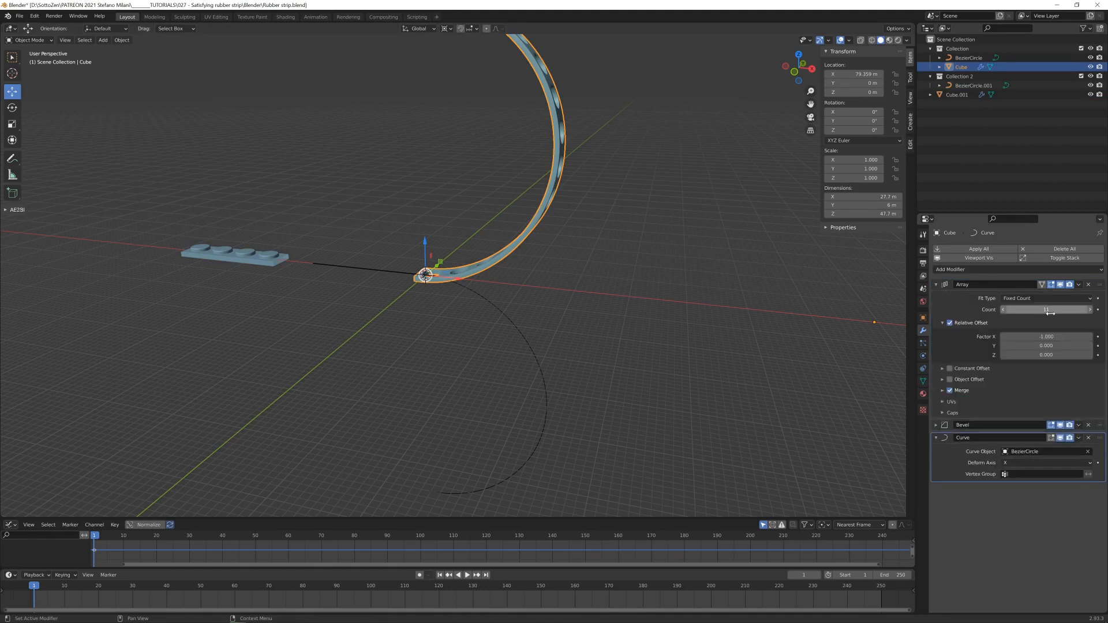
{"action": "double_click", "coordinate": [1049, 311]}
{"action": "type", "text": "4"}
{"action": "key", "text": "Return"}
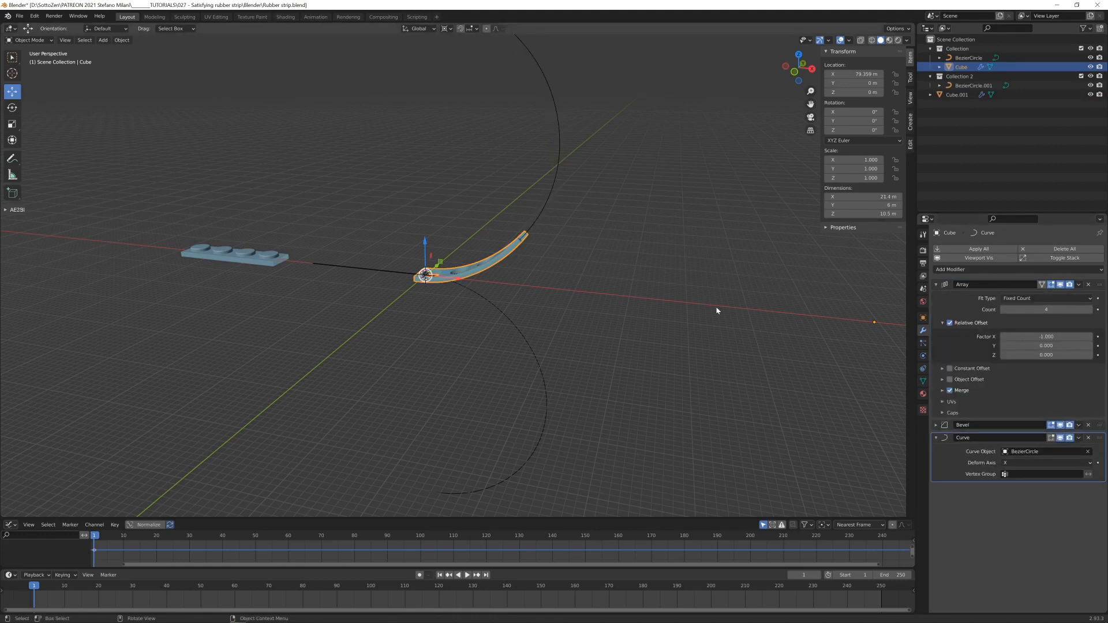
{"action": "key", "text": "KP_1"}
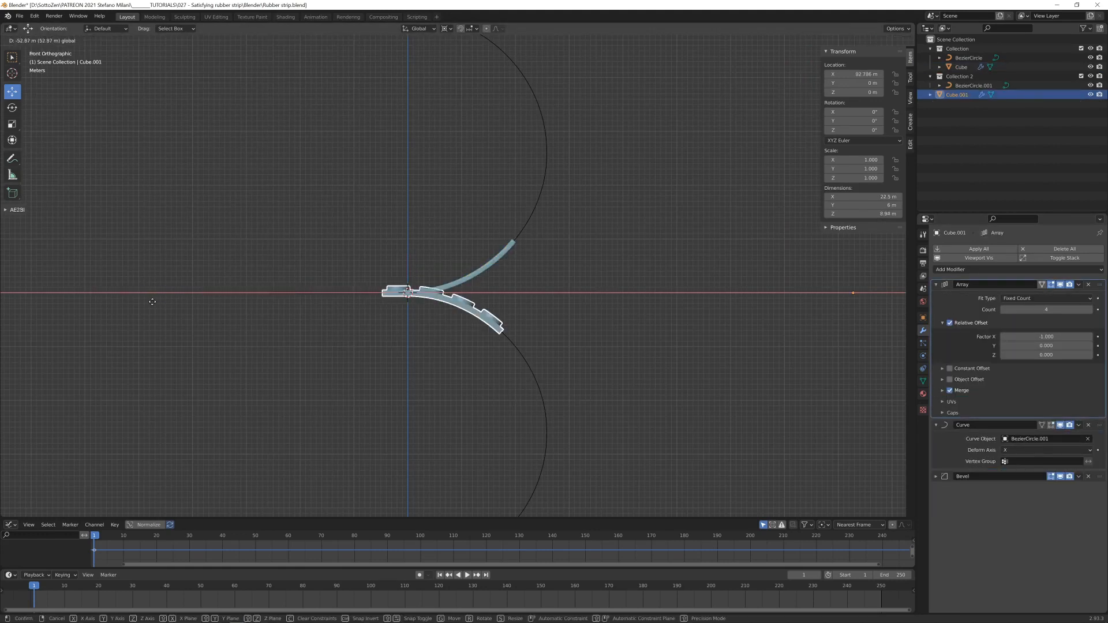
{"action": "left_click", "coordinate": [557, 323]}
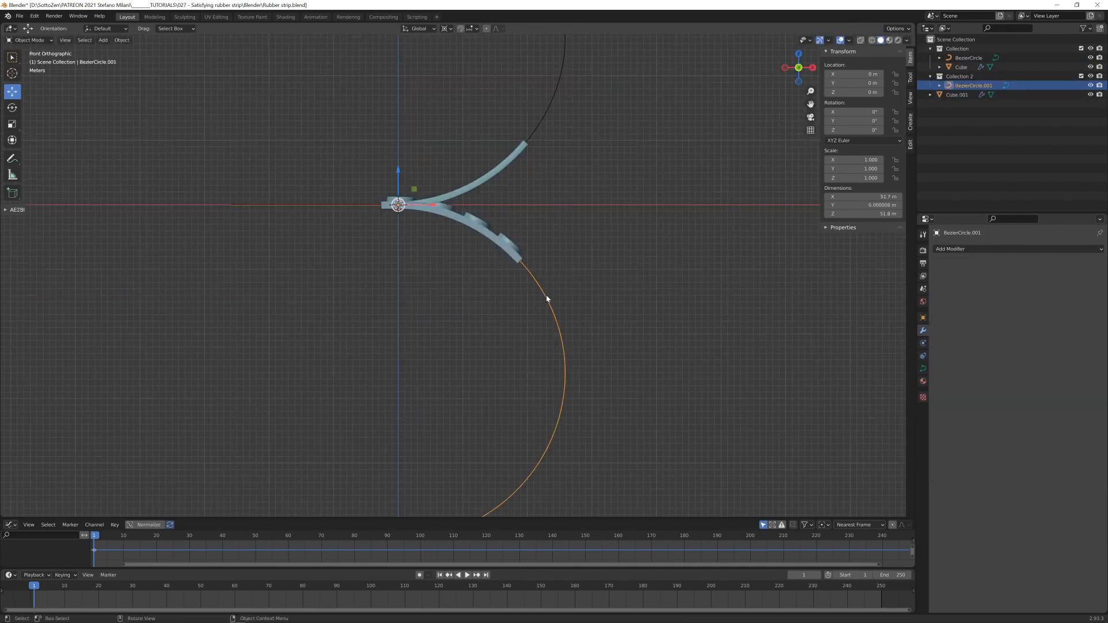
{"action": "key", "text": "g"}
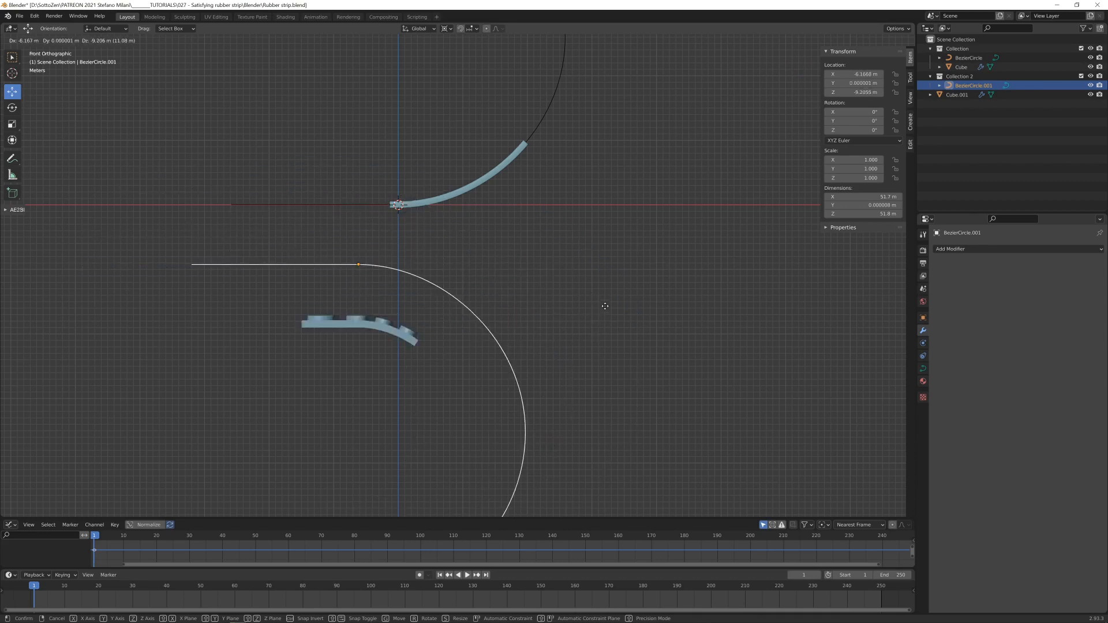
{"action": "key", "text": "Escape"}
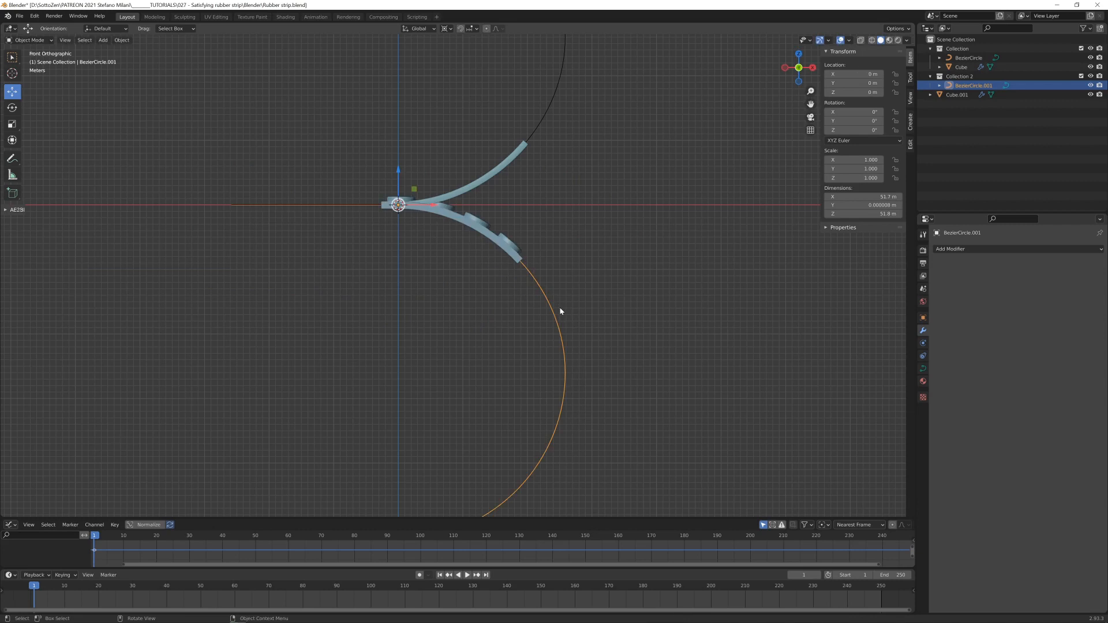
- Parent the disc strip to its lower curve using the Object parent type
{"action": "left_click", "coordinate": [515, 256]}
{"action": "left_click", "coordinate": [533, 279], "text": "shift"}
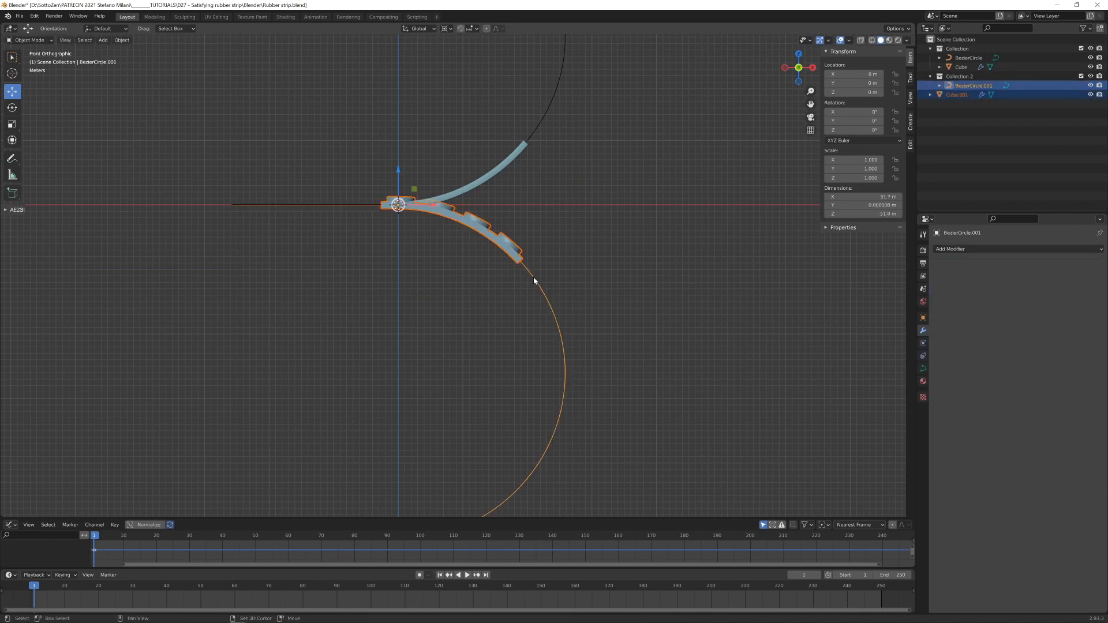
{"action": "key", "text": "ctrl+p"}
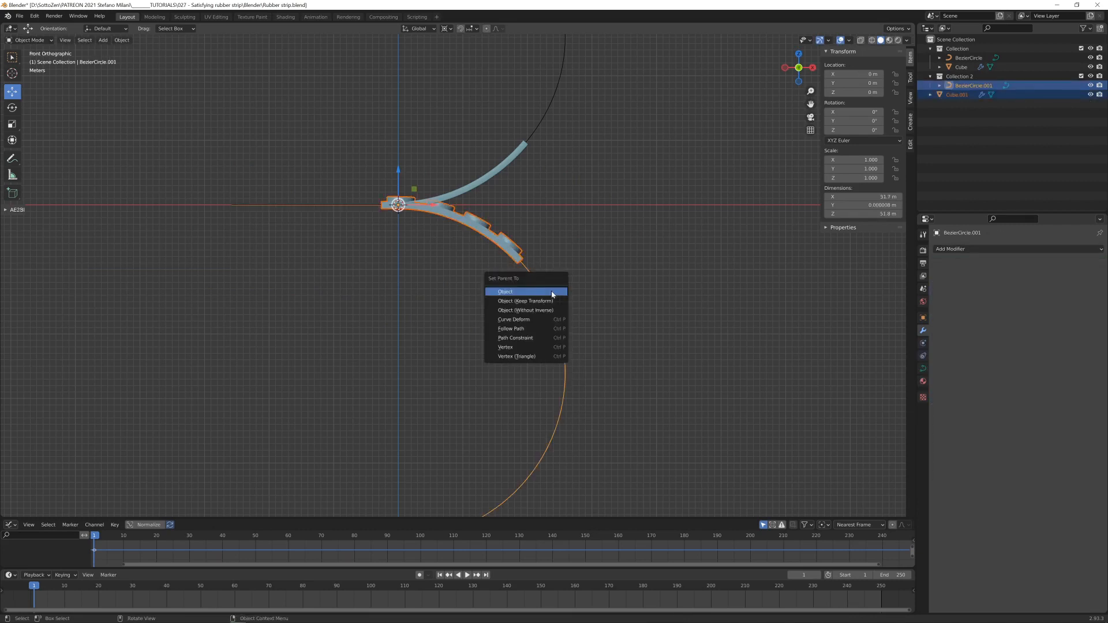
{"action": "left_click", "coordinate": [553, 292]}
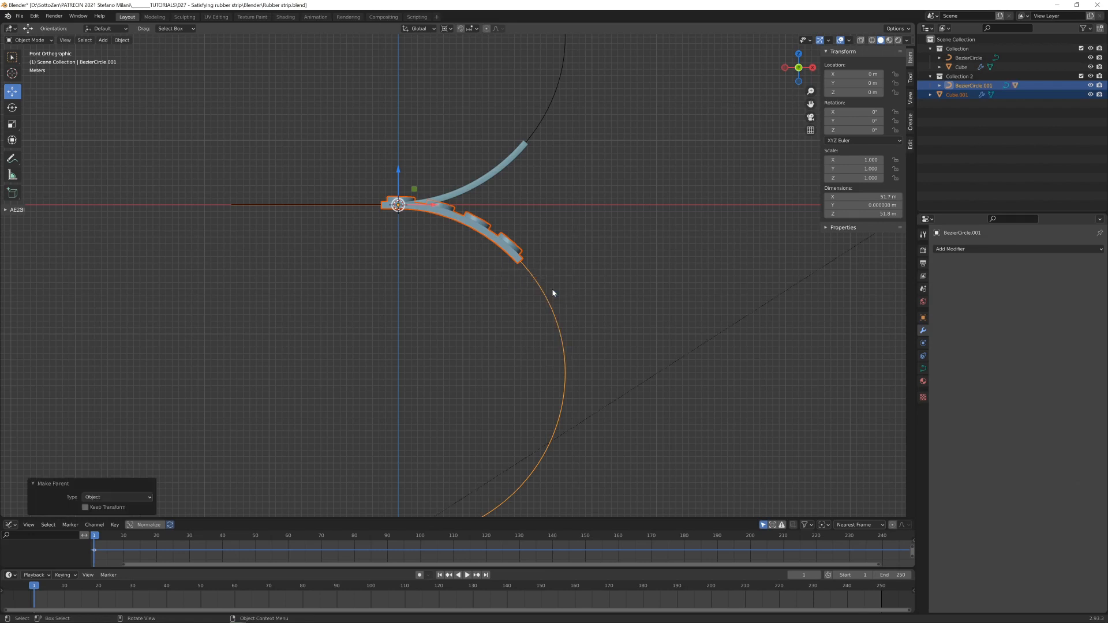
- Try to parent the perforated strip to its upper curve using the Object parent type
{"action": "left_click", "coordinate": [520, 148]}
{"action": "left_click", "coordinate": [544, 119], "text": "shift"}
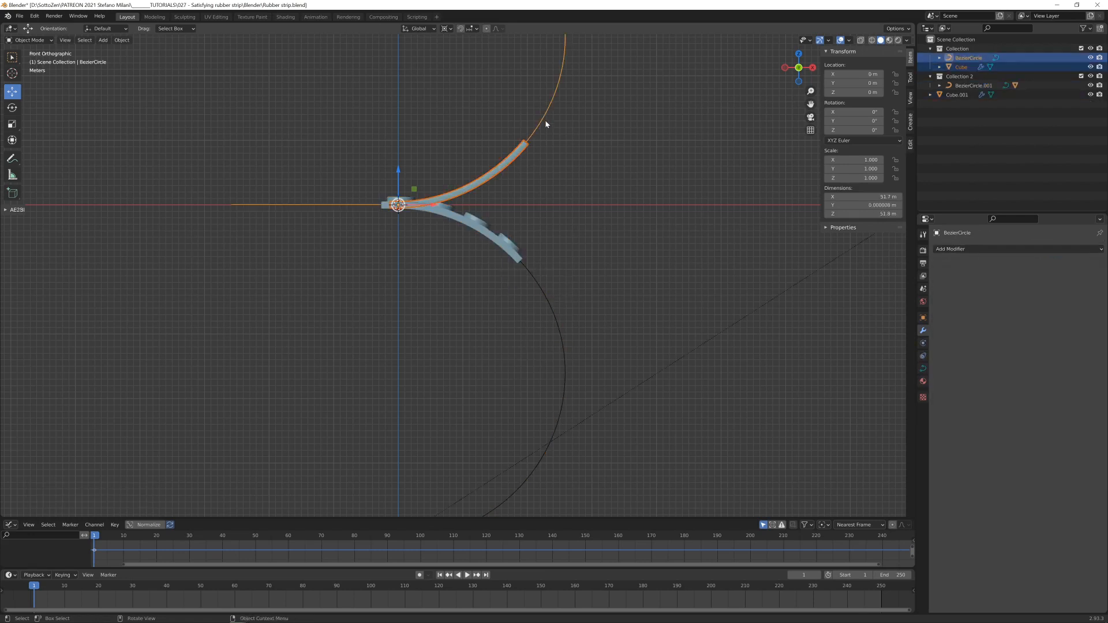
{"action": "key", "text": "ctrl+p"}
{"action": "left_click", "coordinate": [546, 125]}
{"action": "left_click", "coordinate": [594, 302]}
{"action": "key", "text": "g"}
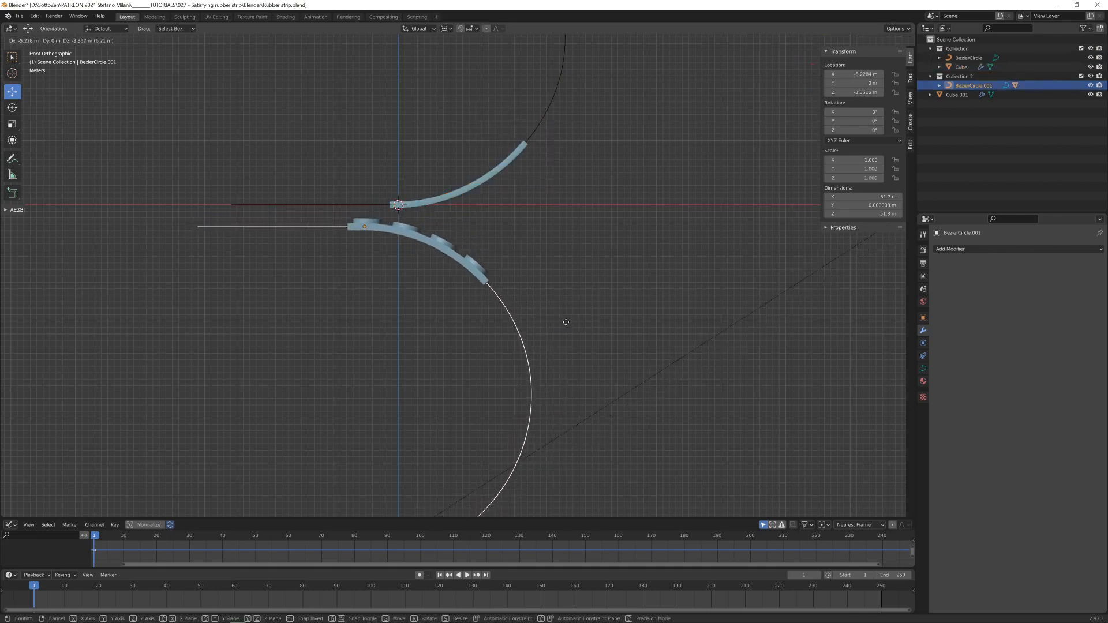
{"action": "key", "text": "Escape"}
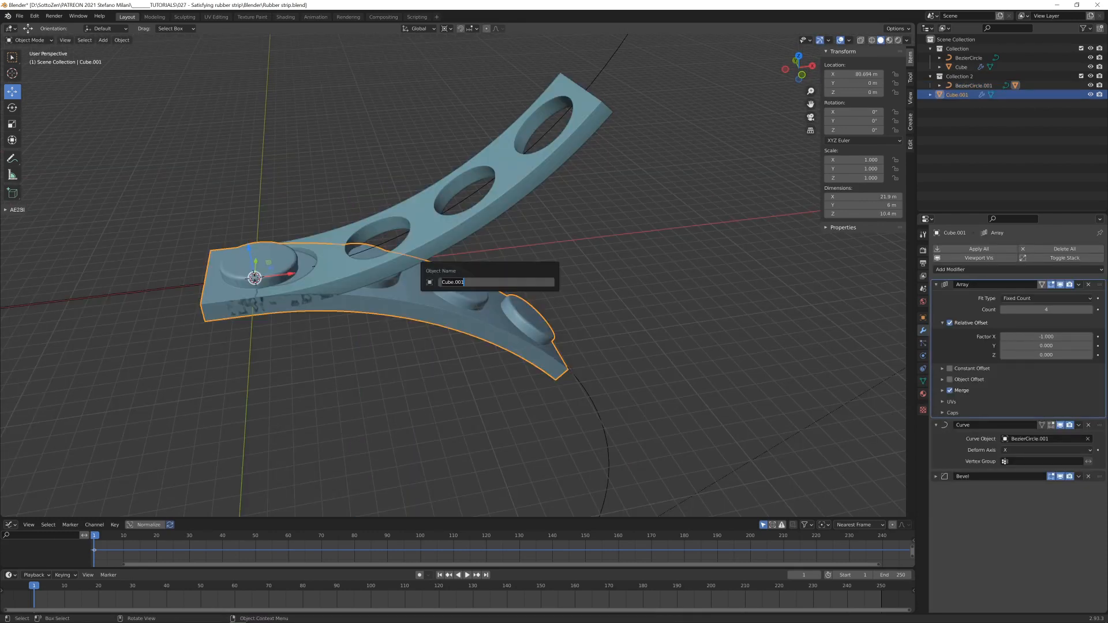
- Rename the disc strip "strip bottom" and the perforated strip "strip above"
{"action": "type", "text": "strip bottom"}
{"action": "key", "text": "Return"}
{"action": "left_click", "coordinate": [478, 213]}
{"action": "key", "text": "F2"}
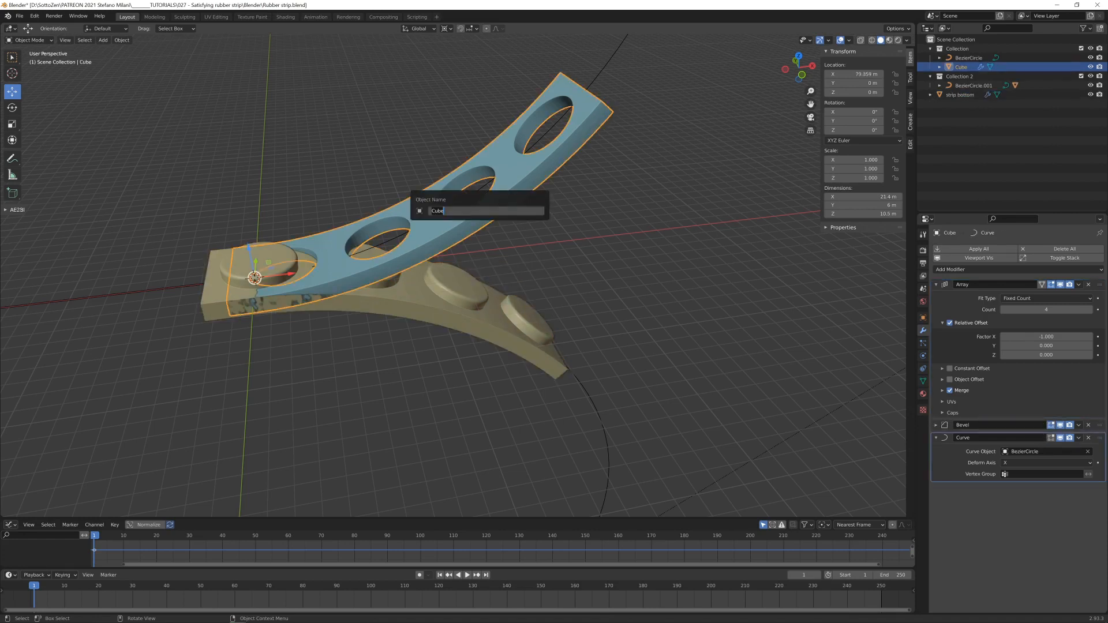
{"action": "type", "text": "strip abov"}
{"action": "key", "text": "Return"}
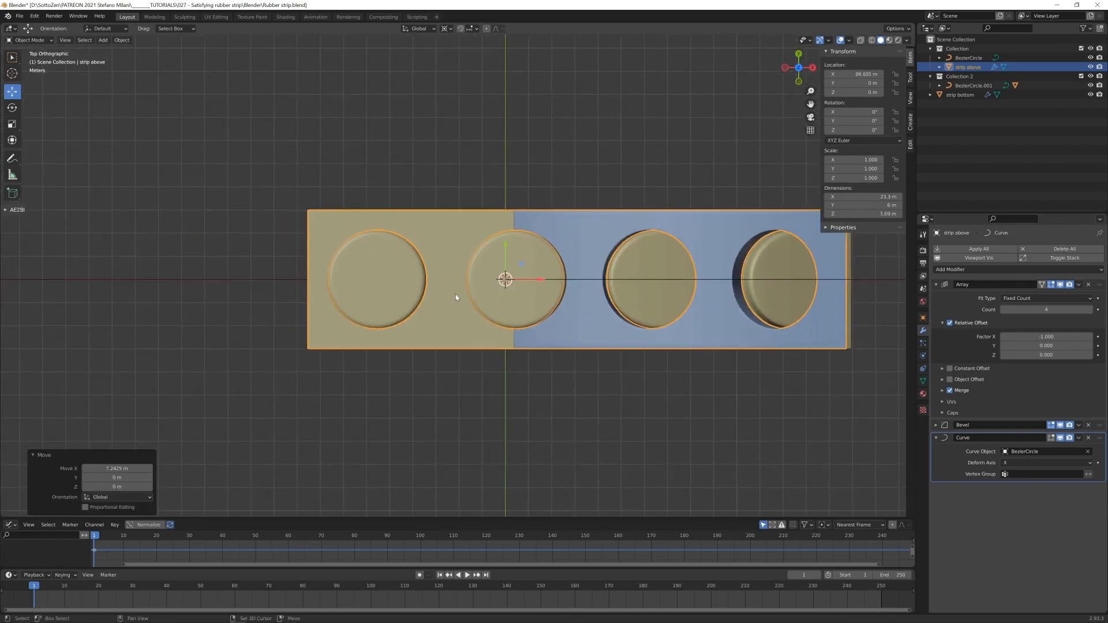
- Slide both strips along X so they overlap on the straight section of their curves, moving the perforated strip by about 7.24 m
{"action": "scroll", "coordinate": [456, 293], "scroll_direction": "up", "scroll_amount": 1}
{"action": "middle_click_drag", "start_coordinate": [456, 293], "coordinate": [487, 215]}
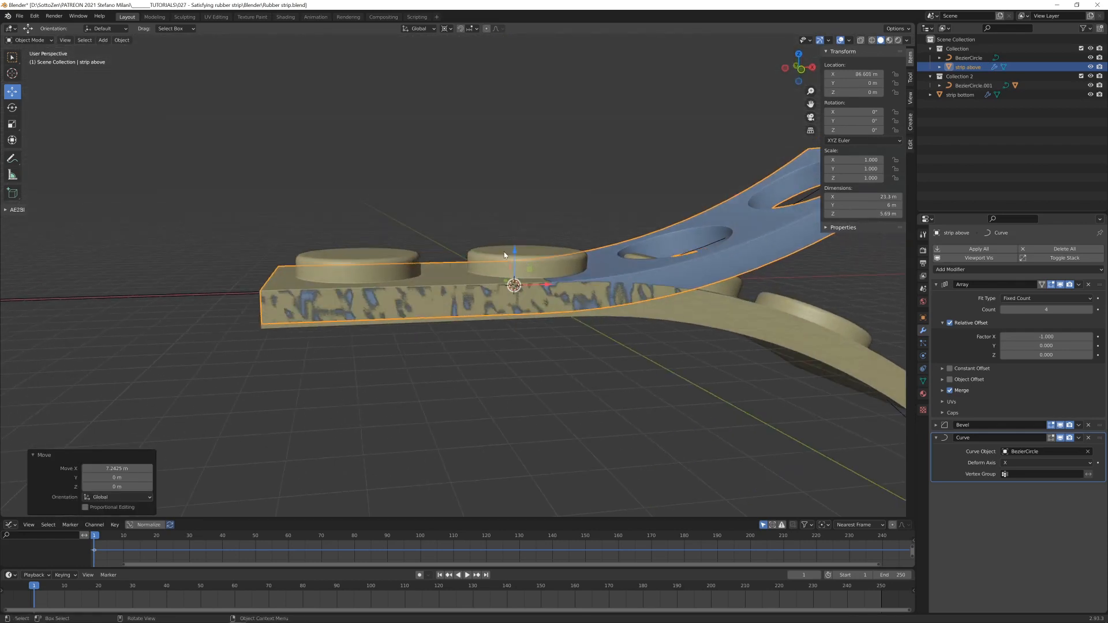
{"action": "scroll", "coordinate": [665, 412], "scroll_direction": "down", "scroll_amount": 4}
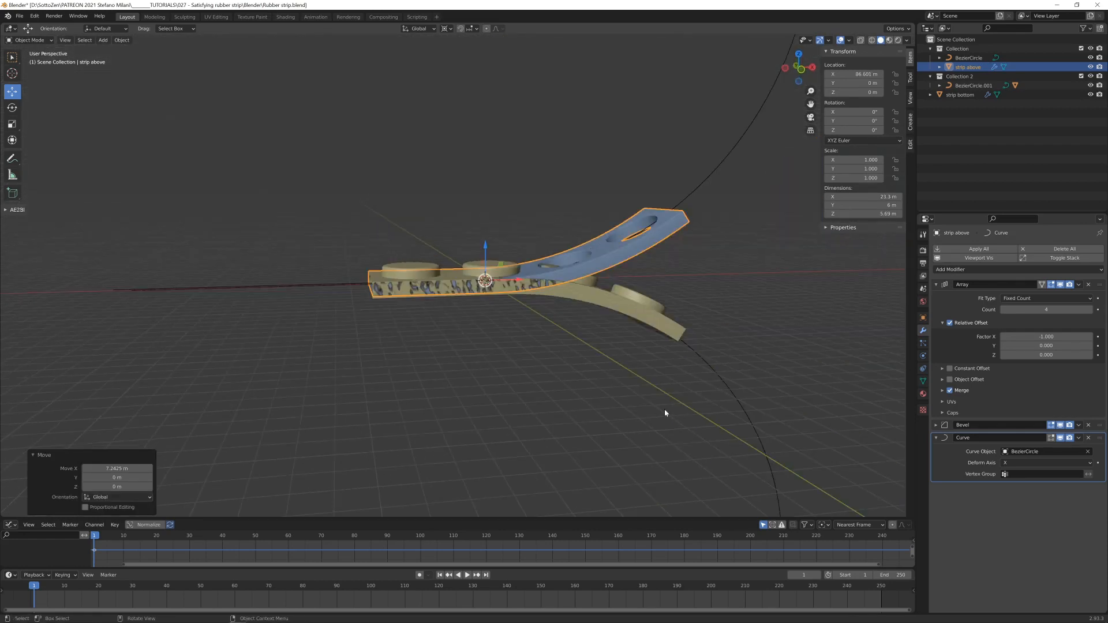
- Shift the lower curve about 1.17 m along X and lower it about 1.01 m along Z so the disc strip sits directly beneath the perforated strip
{"action": "left_click", "coordinate": [722, 375]}
{"action": "left_click_drag", "start_coordinate": [487, 245], "coordinate": [487, 258]}
{"action": "scroll", "coordinate": [447, 314], "scroll_direction": "up", "scroll_amount": 3}
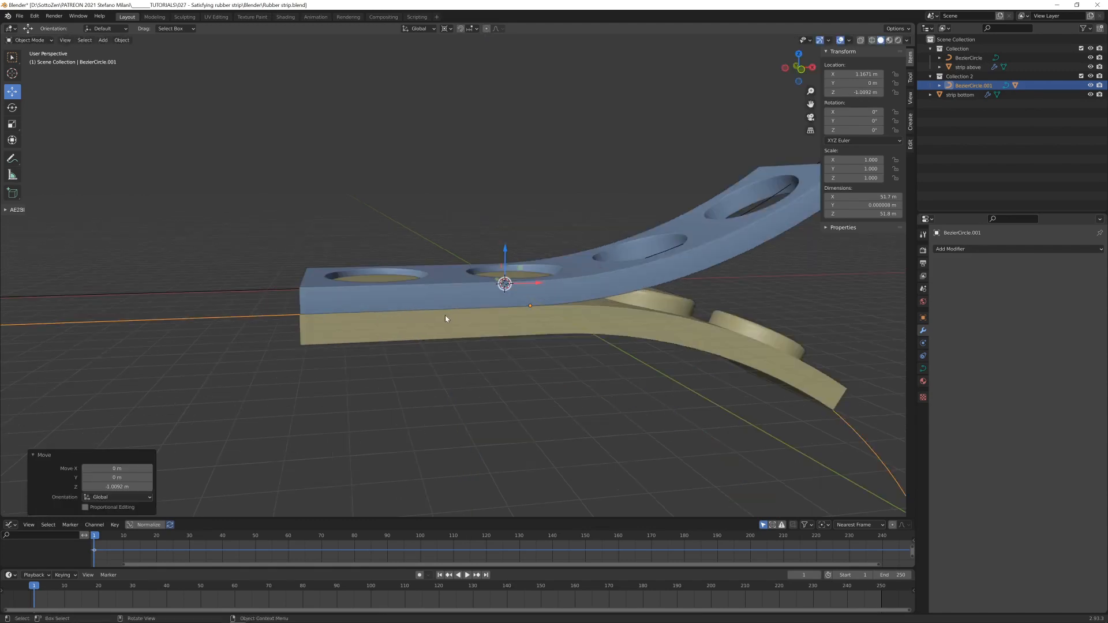
- Enter Edit Mode on the disc strip and apply its Curve modifier's effect to the edit cage
{"action": "middle_click_drag", "start_coordinate": [445, 315], "coordinate": [459, 328]}
{"action": "scroll", "coordinate": [445, 315], "scroll_direction": "up", "scroll_amount": 3}
{"action": "left_click", "coordinate": [280, 285]}
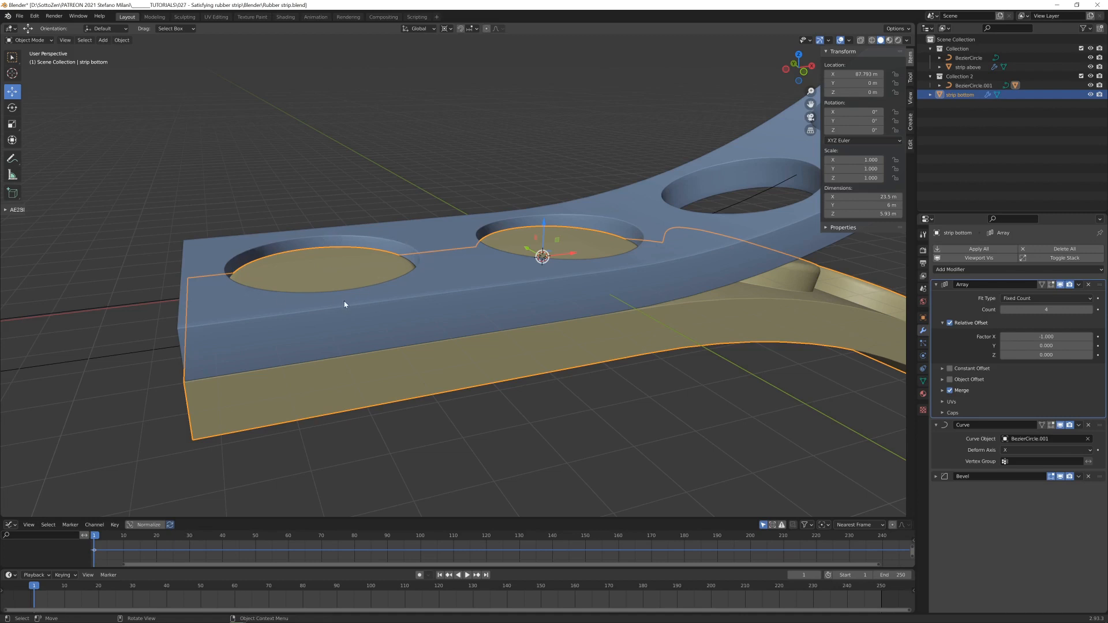
{"action": "key", "text": "Tab"}
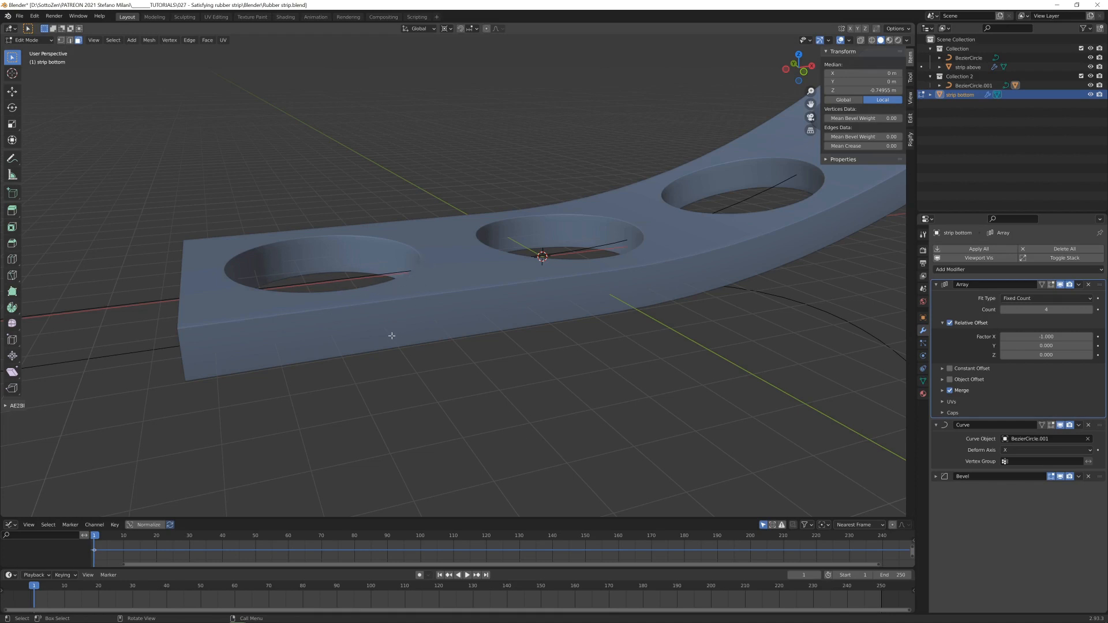
{"action": "left_click", "coordinate": [936, 285]}
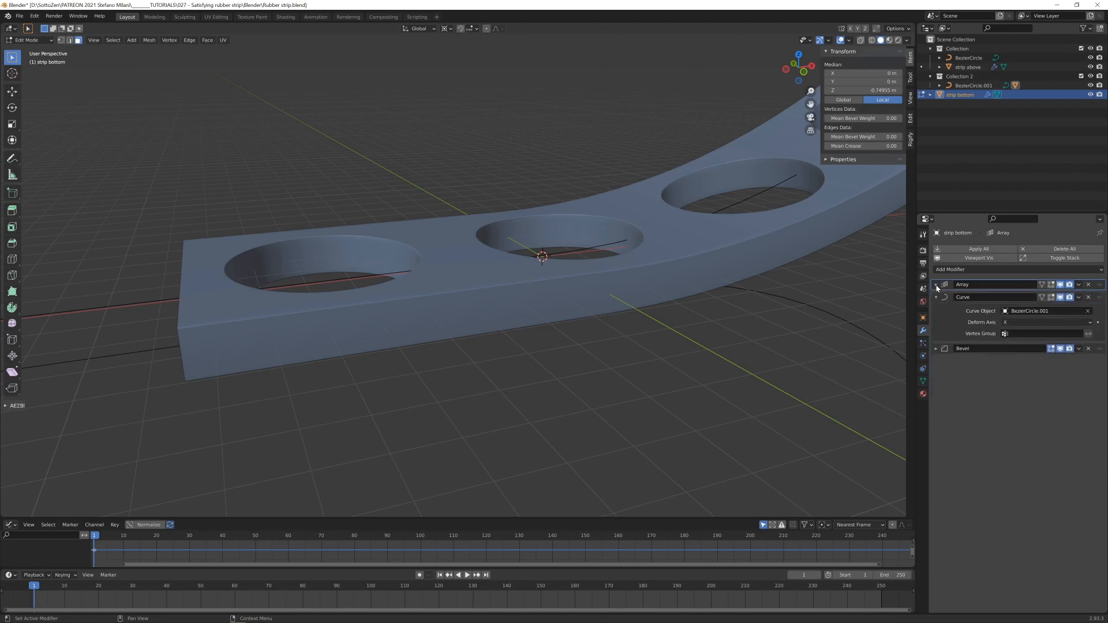
{"action": "left_click", "coordinate": [1042, 298]}
{"action": "left_click", "coordinate": [1043, 298]}
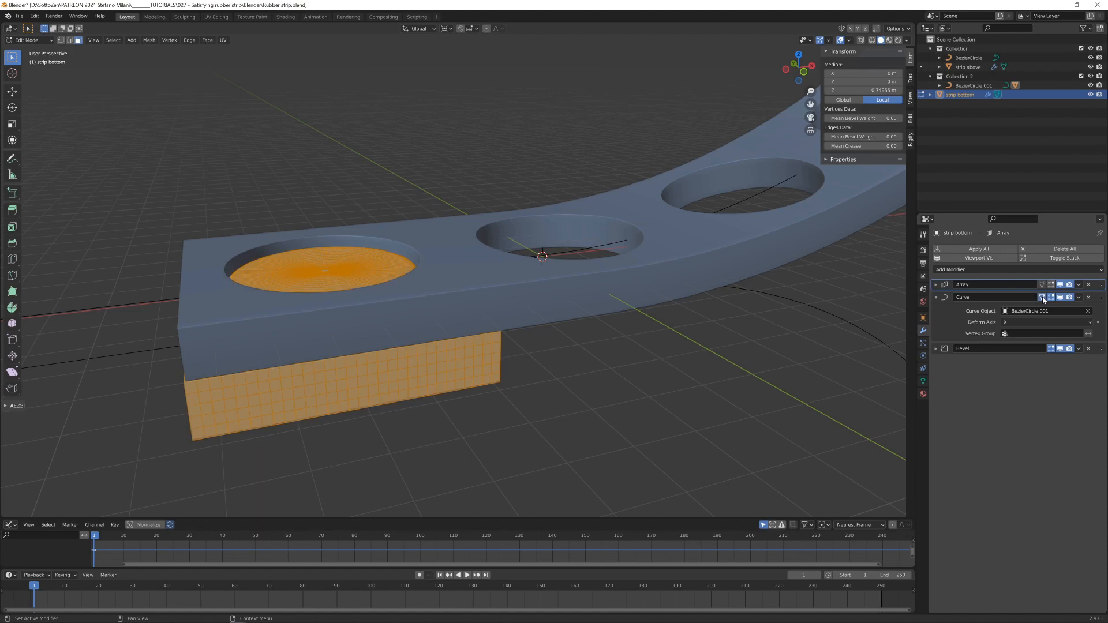
- Raise all top faces of the first disc, out to its rim, about 0.22 m along Z with the pivot at Median Point, and return to Object Mode
{"action": "scroll", "coordinate": [517, 287], "scroll_direction": "up", "scroll_amount": 3}
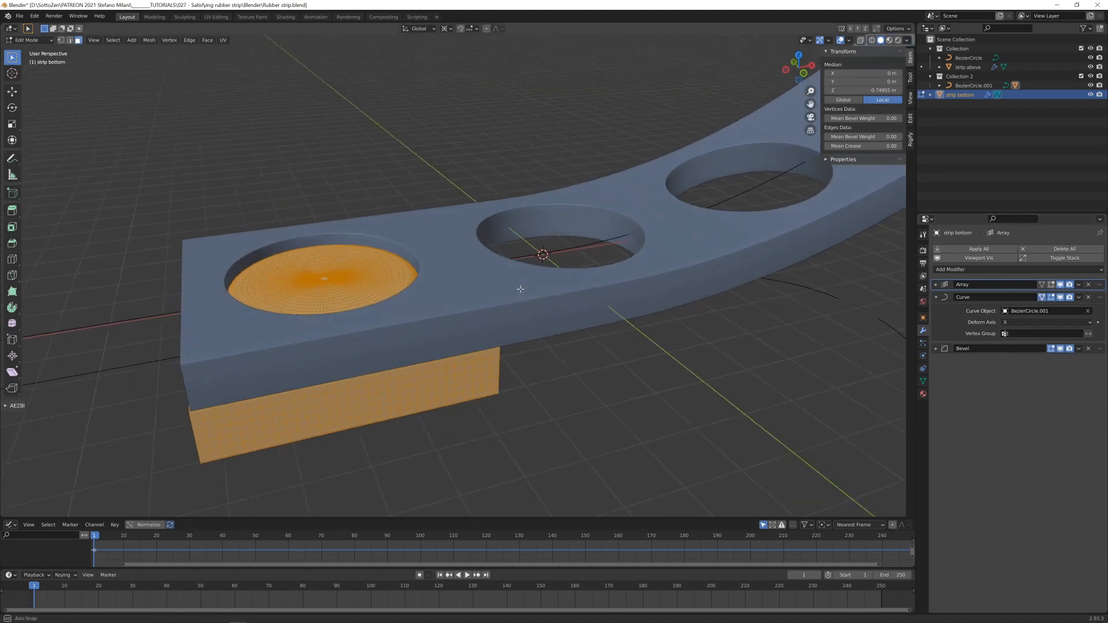
{"action": "middle_click_drag", "start_coordinate": [445, 303], "coordinate": [535, 289]}
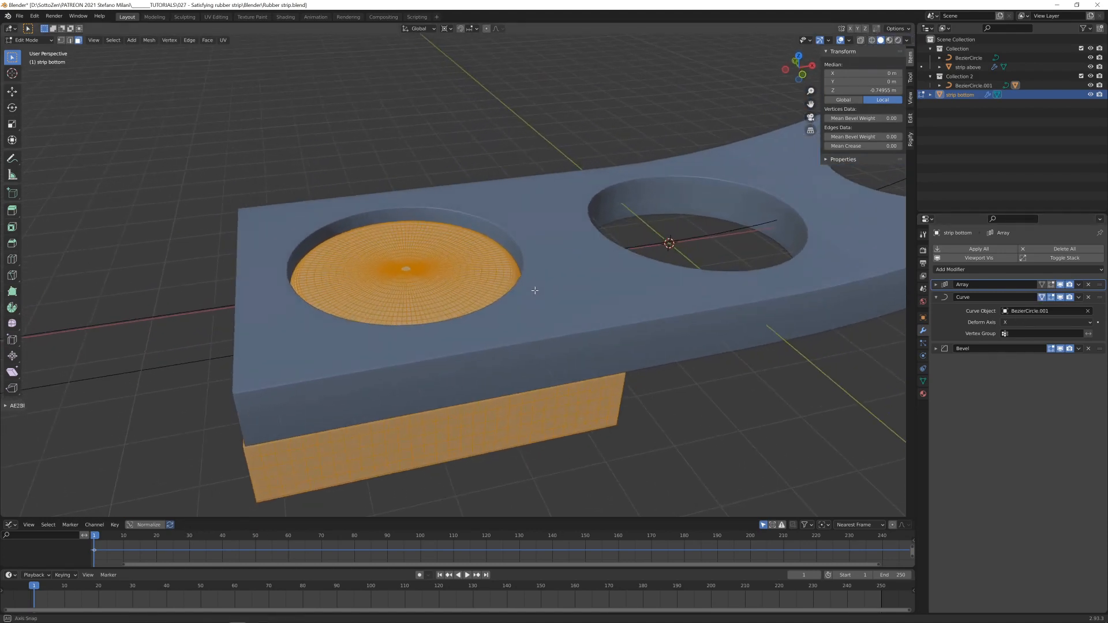
{"action": "scroll", "coordinate": [454, 337], "scroll_direction": "down", "scroll_amount": 1}
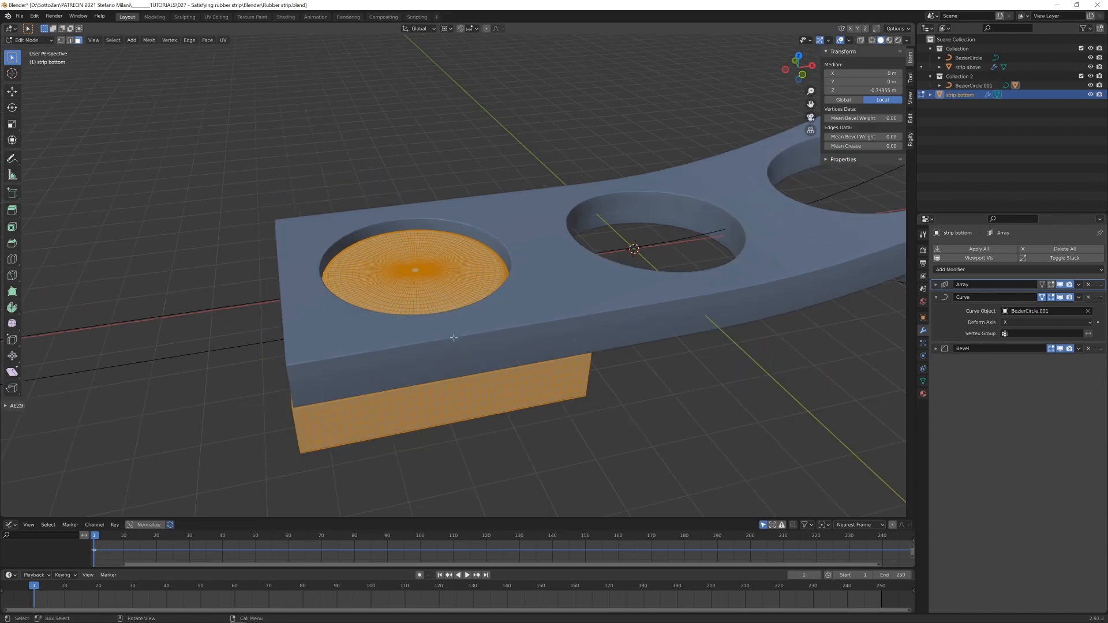
{"action": "mouse_move", "coordinate": [453, 337]}
{"action": "middle_mouse_down", "text": "shift"}
{"action": "mouse_move", "coordinate": [430, 323]}
{"action": "mouse_move", "coordinate": [455, 316]}
{"action": "middle_mouse_up", "text": "shift"}
{"action": "scroll", "coordinate": [436, 322], "scroll_direction": "up", "scroll_amount": 1}
{"action": "scroll", "coordinate": [448, 297], "scroll_direction": "up", "scroll_amount": 1}
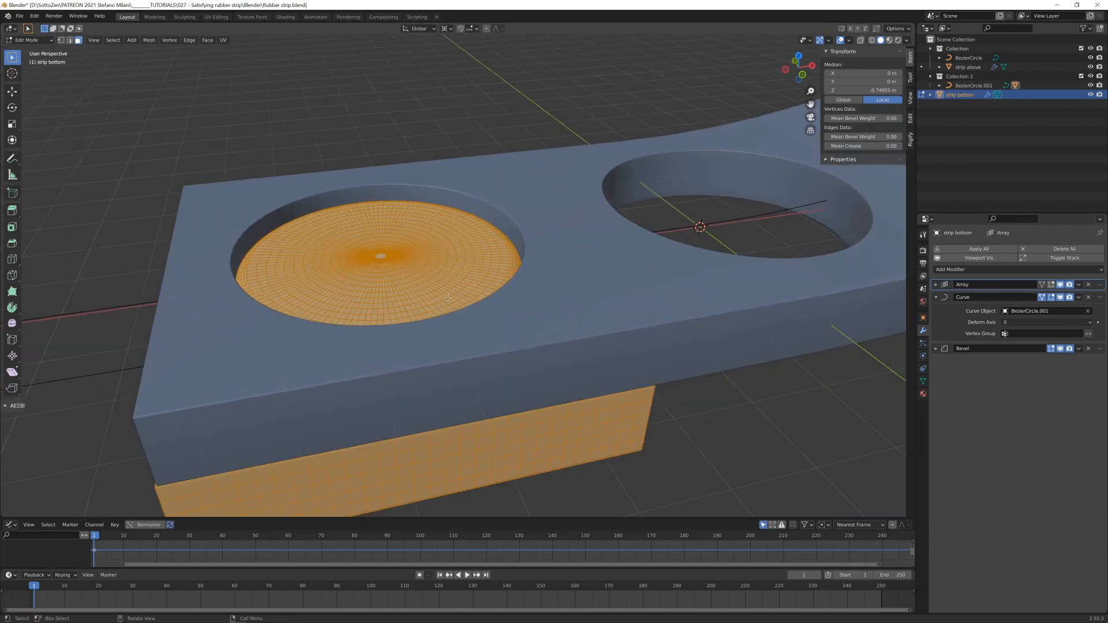
{"action": "middle_click_drag", "start_coordinate": [407, 270], "coordinate": [406, 283]}
{"action": "key", "text": "alt+a"}
{"action": "left_click", "coordinate": [380, 270]}
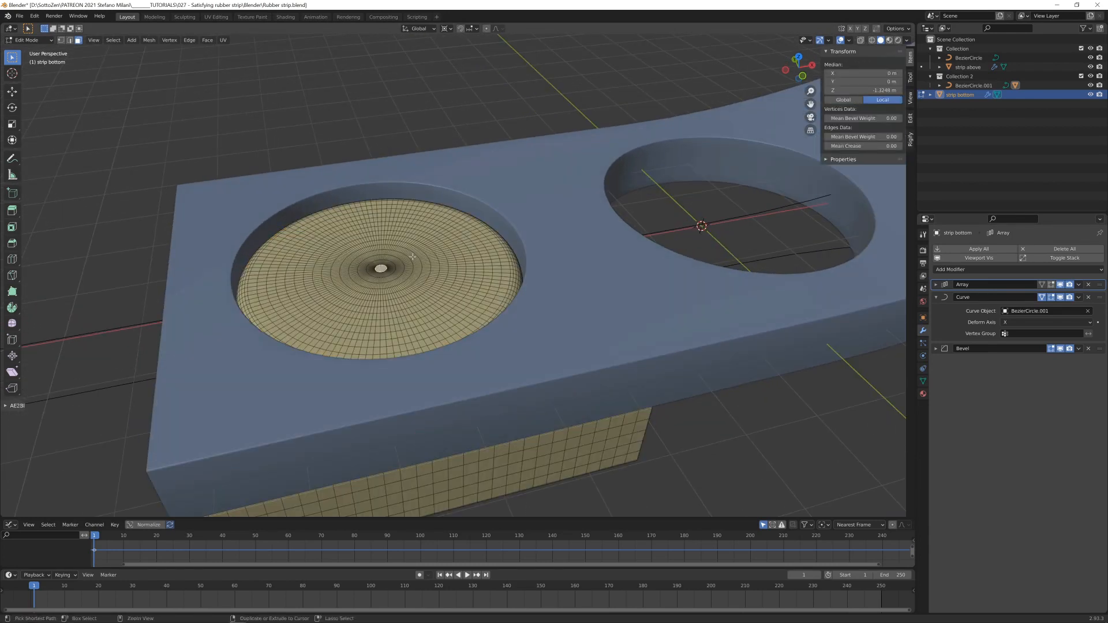
{"action": "key", "text": "ctrl+KP_Add"}
{"action": "key", "text": "ctrl+KP_Add"}
{"action": "key", "text": "ctrl+KP_Add"}
{"action": "key", "text": "ctrl+KP_Add"}
{"action": "key", "text": "ctrl+KP_Add"}
{"action": "key", "text": "ctrl+KP_Add"}
{"action": "key", "text": "ctrl+KP_Add"}
{"action": "key", "text": "ctrl+KP_Add"}
{"action": "key", "text": "ctrl+KP_Add"}
{"action": "key", "text": "ctrl+KP_Add"}
{"action": "key", "text": "ctrl+KP_Add"}
{"action": "key", "text": "ctrl+KP_Add"}
{"action": "key", "text": "ctrl+KP_Add"}
{"action": "key", "text": "ctrl+KP_Add"}
{"action": "key", "text": "ctrl+KP_Add"}
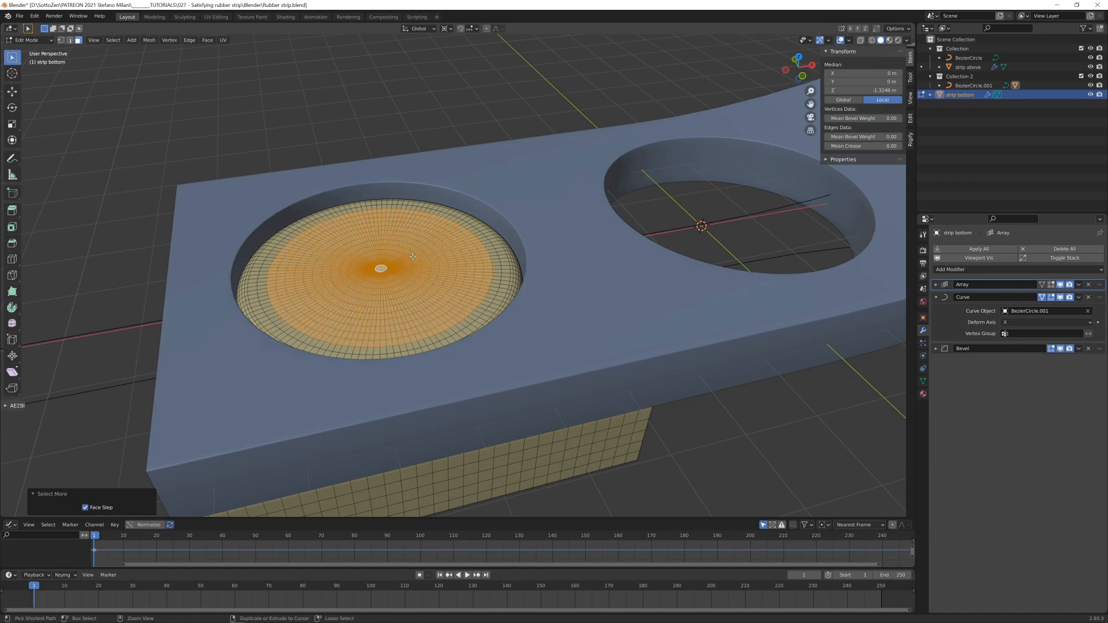
{"action": "key", "text": "ctrl+KP_Add"}
{"action": "key", "text": "ctrl+KP_Add"}
{"action": "key", "text": "ctrl+KP_Add"}
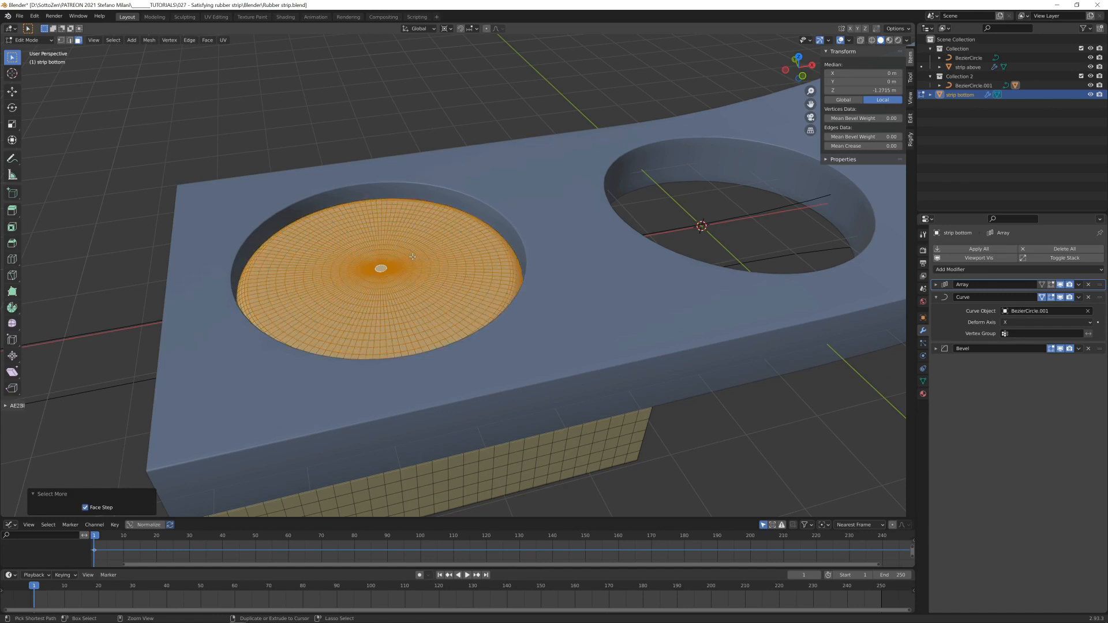
{"action": "key", "text": "ctrl+KP_Add"}
{"action": "mouse_move", "coordinate": [412, 283]}
{"action": "middle_mouse_down"}
{"action": "mouse_move", "coordinate": [410, 256]}
{"action": "mouse_move", "coordinate": [409, 276]}
{"action": "middle_mouse_up"}
{"action": "scroll", "coordinate": [407, 271], "scroll_direction": "up", "scroll_amount": 2}
{"action": "left_click", "coordinate": [452, 30]}
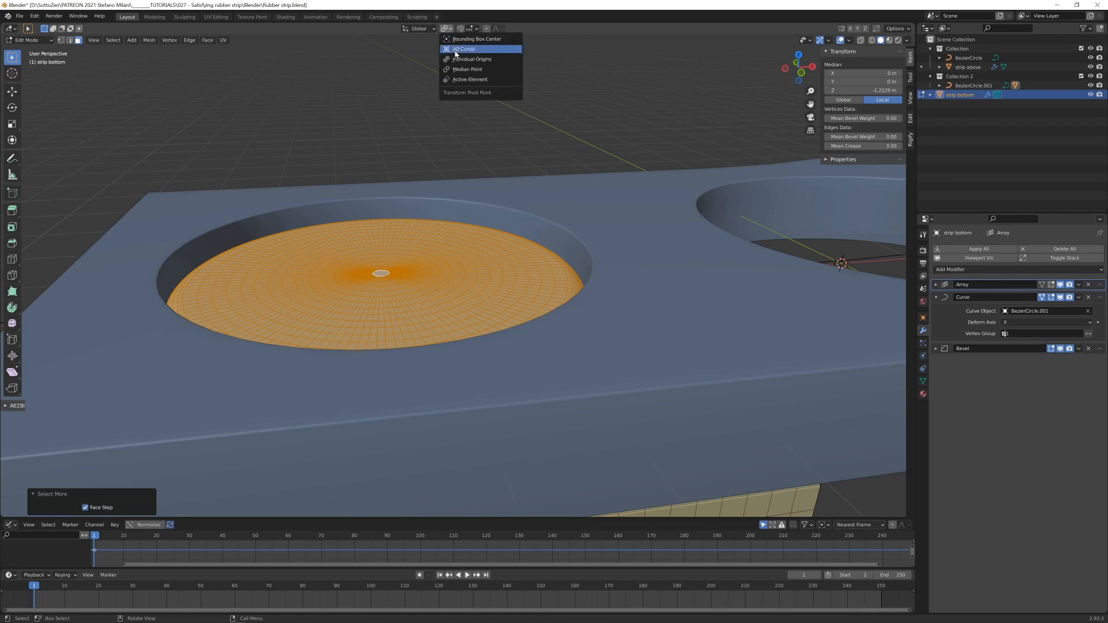
{"action": "left_click", "coordinate": [457, 69]}
{"action": "key", "text": "g"}
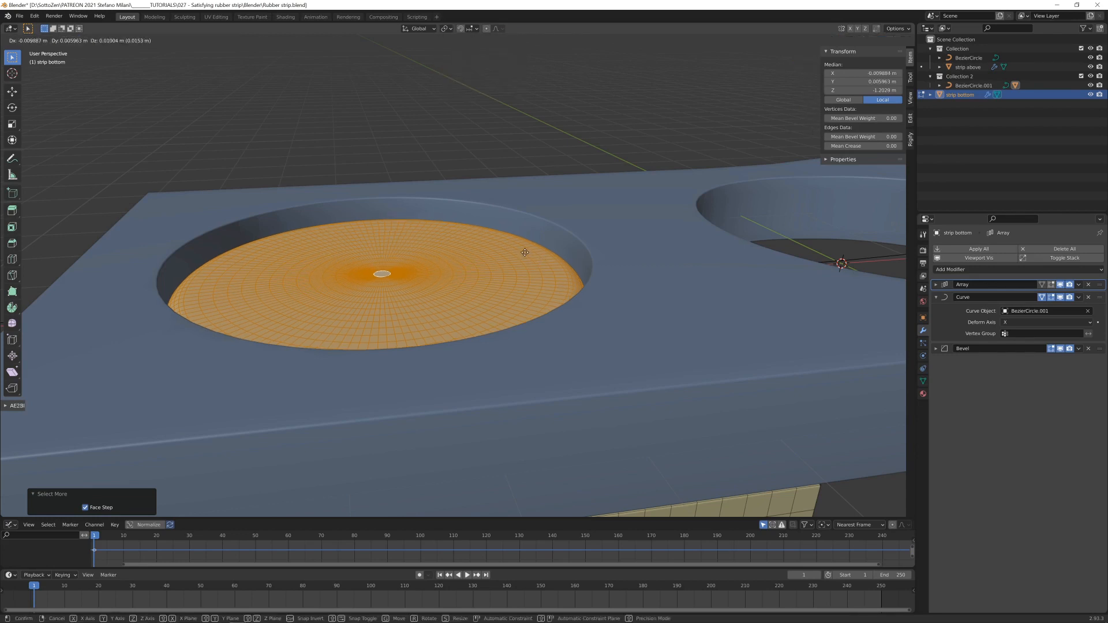
{"action": "key", "text": "z"}
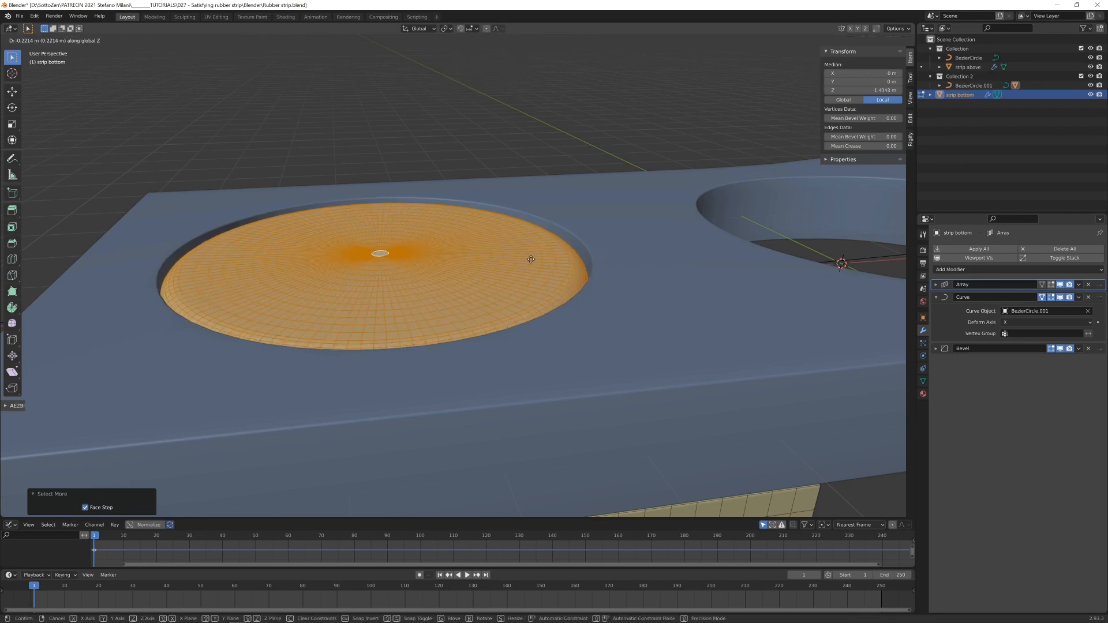
{"action": "left_click", "coordinate": [531, 261]}
{"action": "middle_click_drag", "start_coordinate": [531, 260], "coordinate": [530, 305]}
{"action": "key", "text": "Tab"}
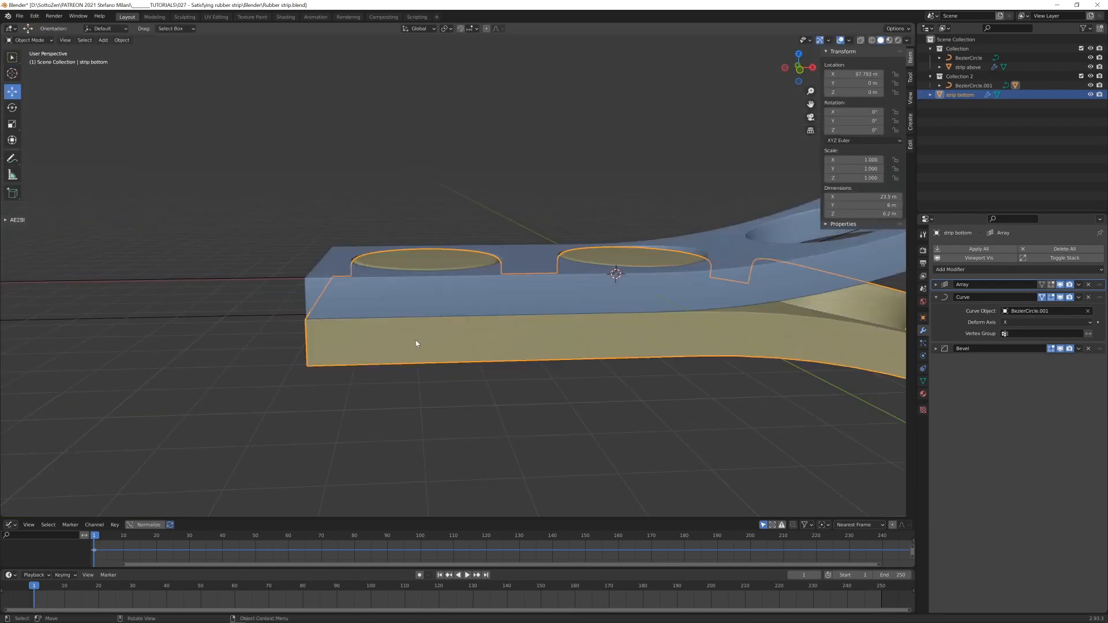
- Inspect how the discs fit the holes in a maximized viewport with overlays hidden, and restore the normal view
{"action": "middle_click_drag", "start_coordinate": [415, 340], "coordinate": [486, 313]}
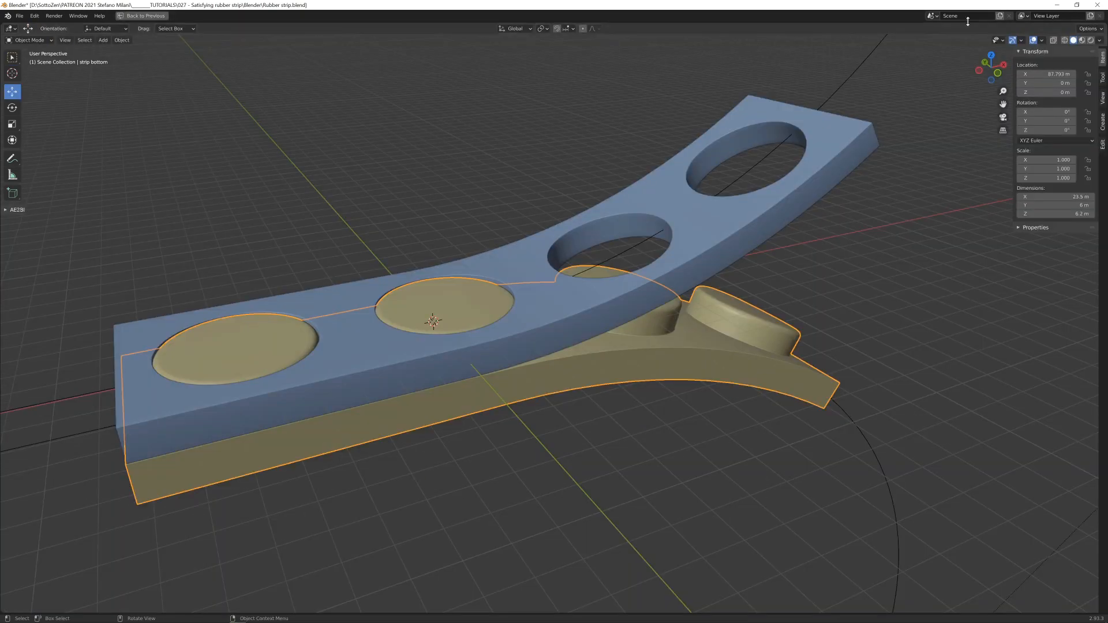
{"action": "left_click", "coordinate": [1033, 40]}
{"action": "middle_click_drag", "start_coordinate": [854, 220], "coordinate": [452, 220]}
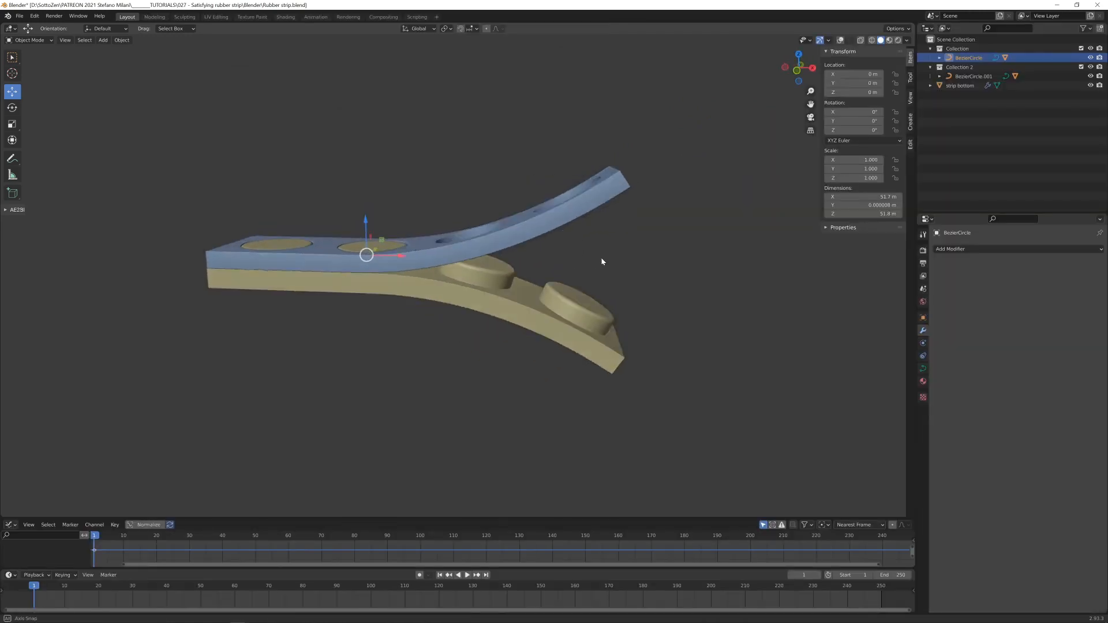
{"action": "mouse_move", "coordinate": [602, 261]}
{"action": "middle_mouse_down"}
{"action": "mouse_move", "coordinate": [574, 257]}
{"action": "mouse_move", "coordinate": [589, 262]}
{"action": "middle_mouse_up"}
{"action": "left_click", "coordinate": [841, 39]}
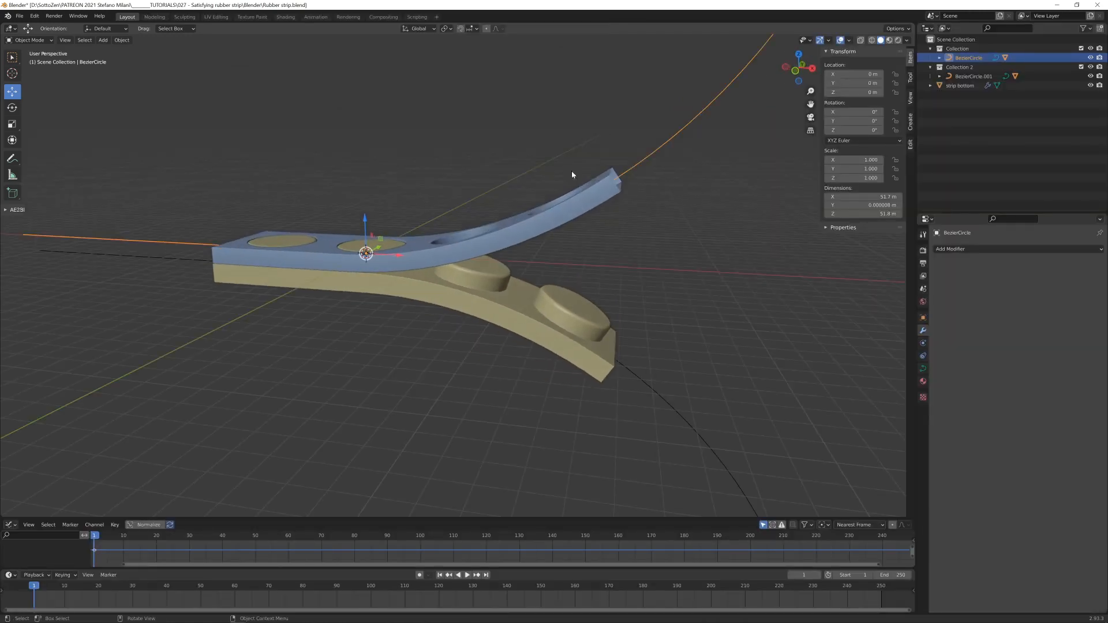
- Move the disc strip into Collection 2
{"action": "left_click", "coordinate": [962, 86]}
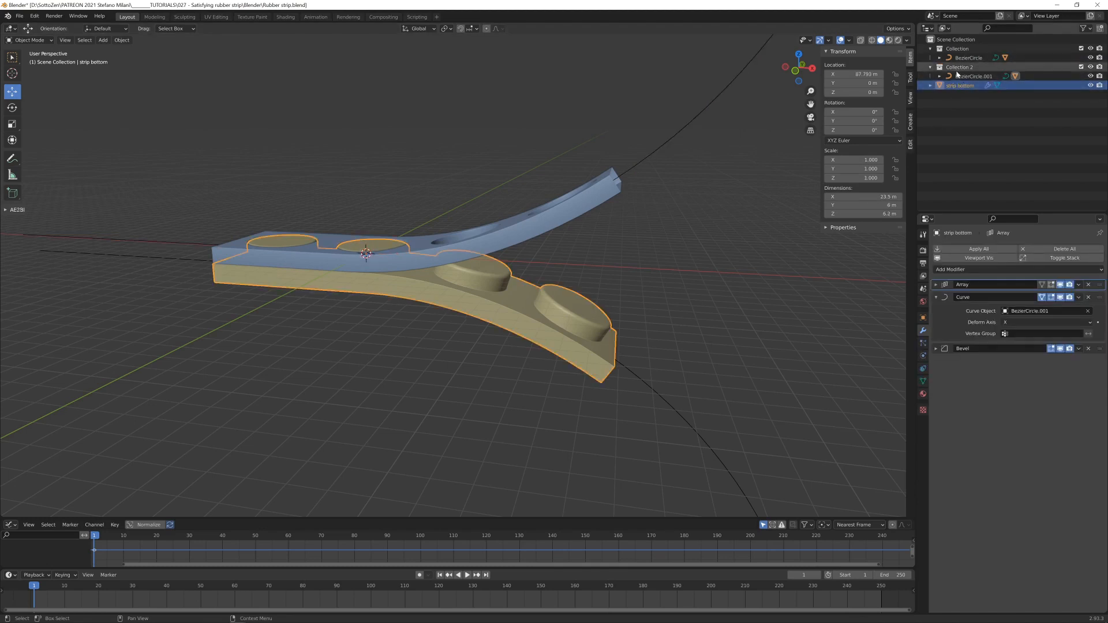
{"action": "key", "text": "m"}
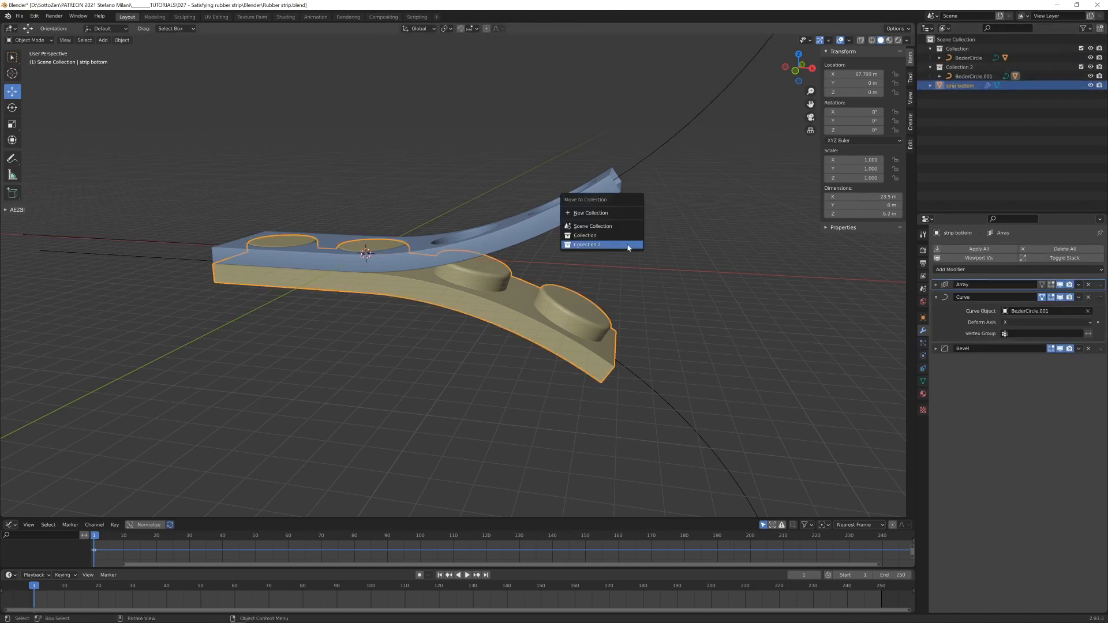
{"action": "left_click", "coordinate": [627, 243]}
- Create a new collection named CAMERA at the scene's top level and add a camera to it
{"action": "left_click", "coordinate": [947, 98]}
{"action": "right_click", "coordinate": [947, 98]}
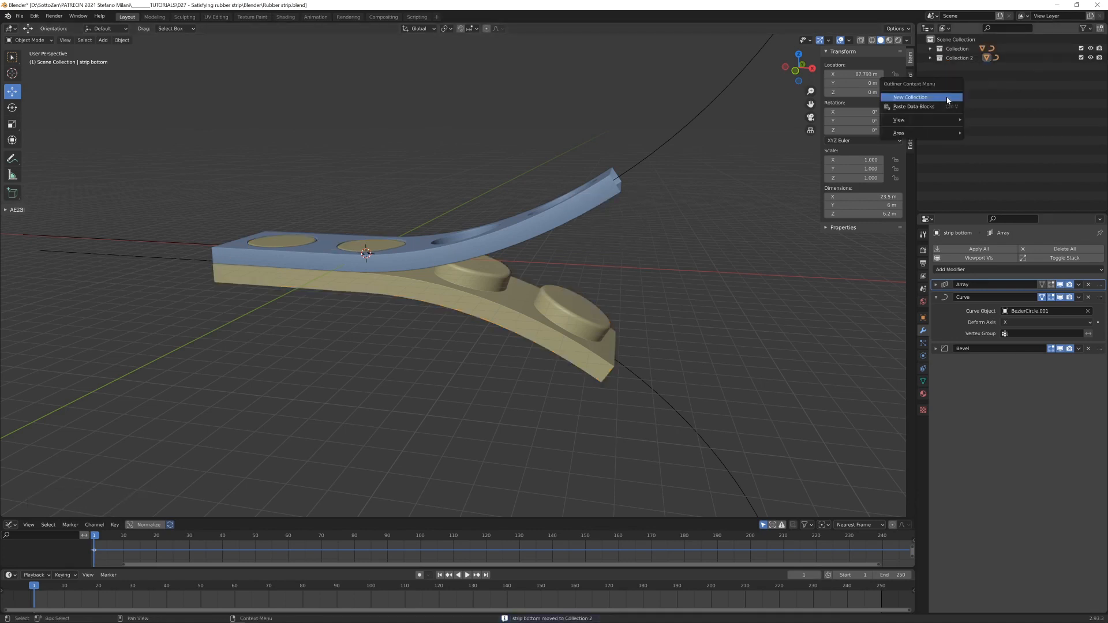
{"action": "left_click", "coordinate": [948, 99]}
{"action": "double_click", "coordinate": [958, 67]}
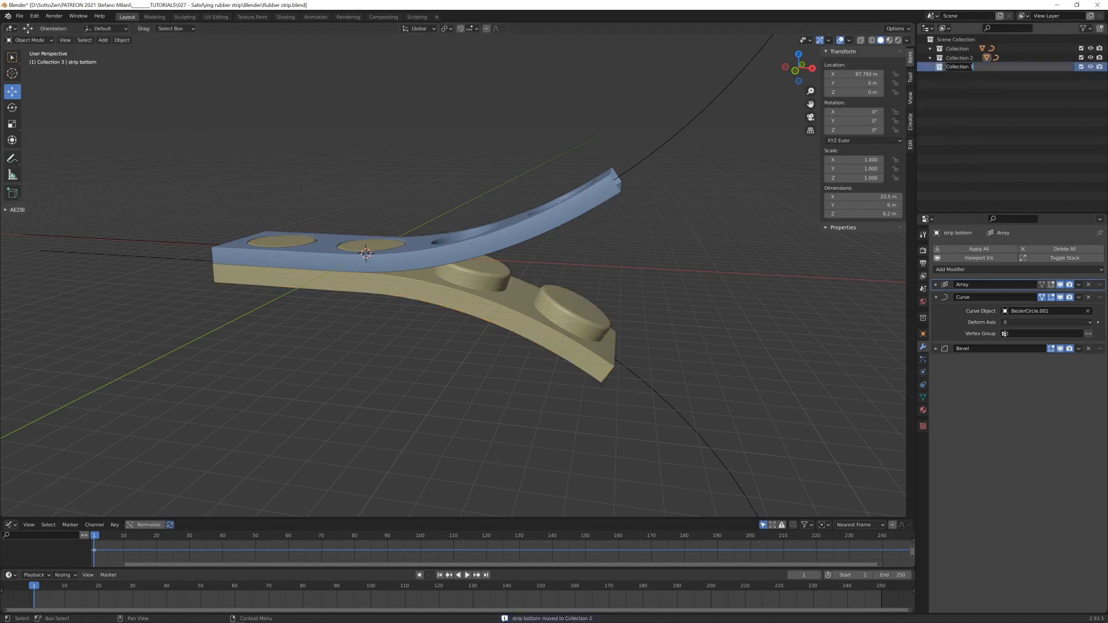
{"action": "type", "text": "CAMERA"}
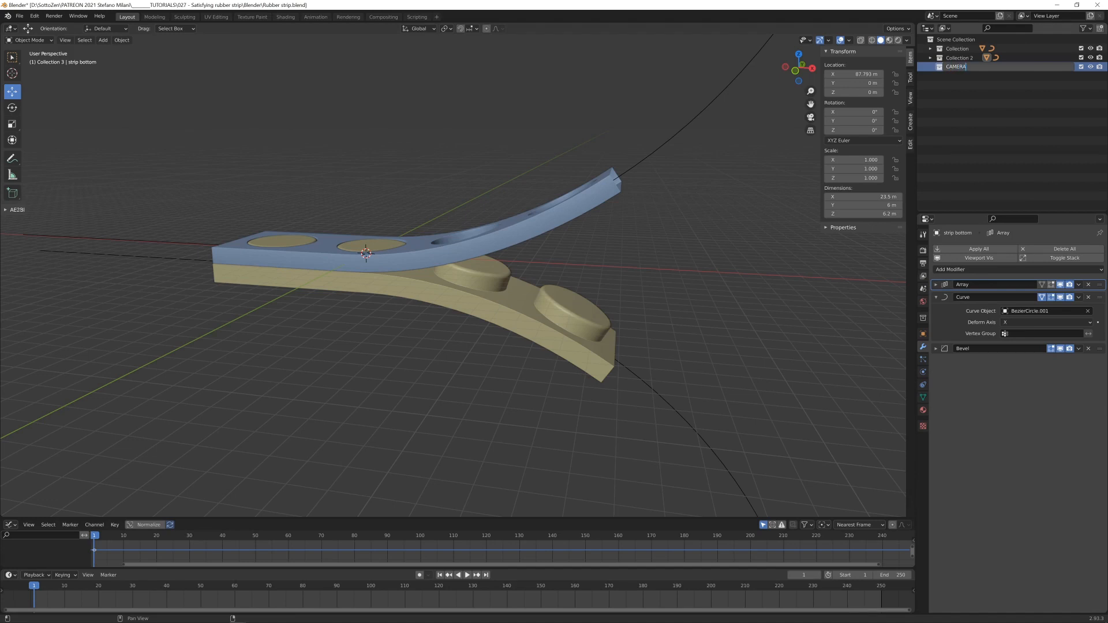
{"action": "key", "text": "Return"}
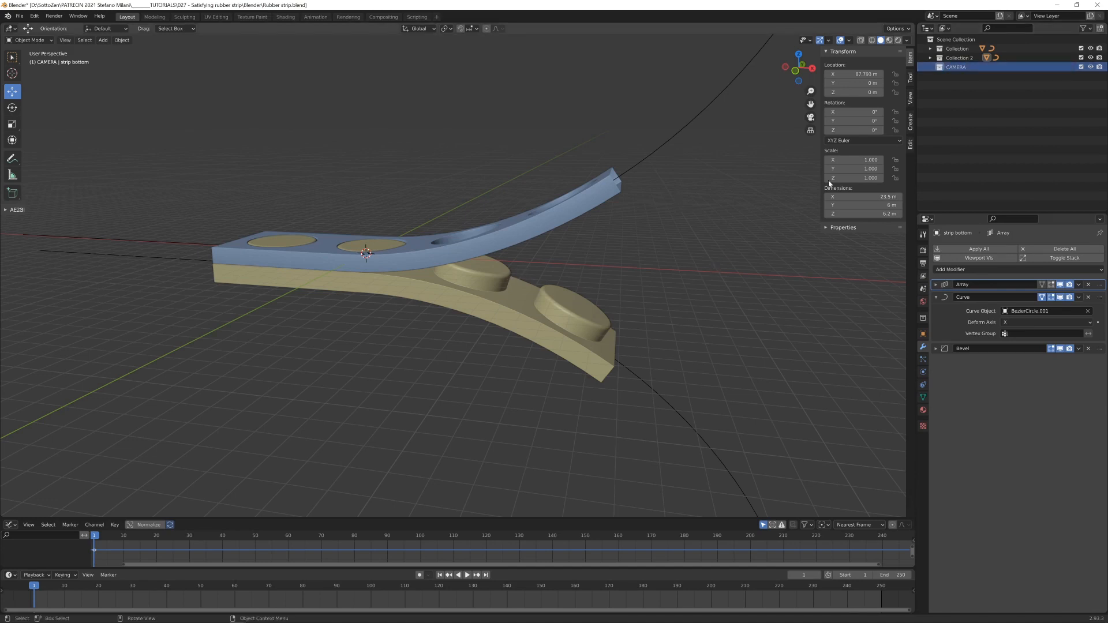
{"action": "key", "text": "shift+a"}
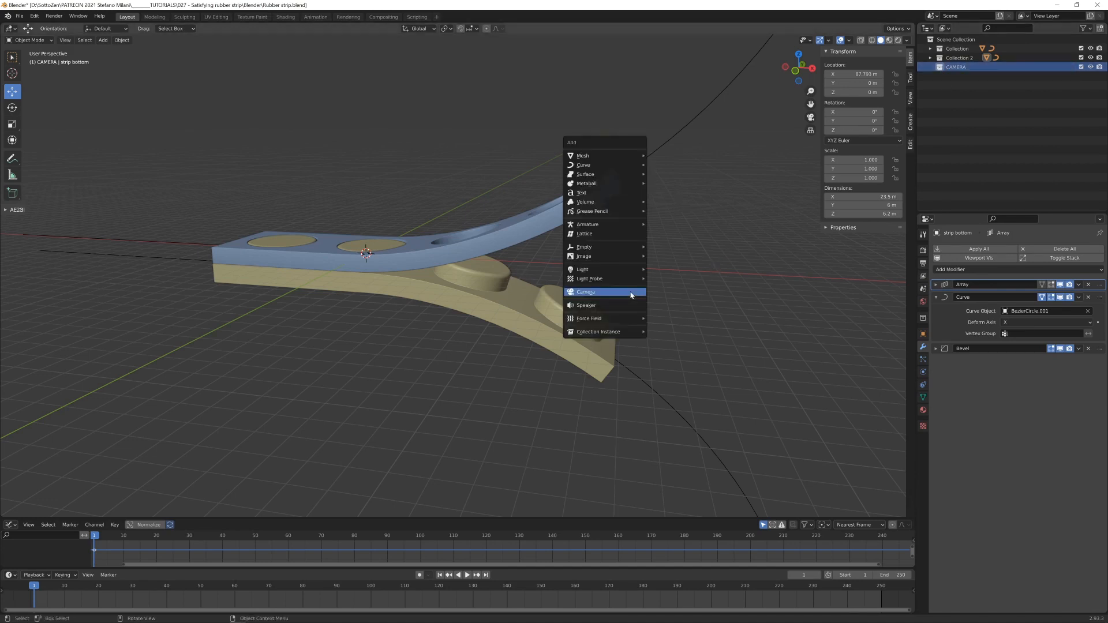
{"action": "left_click", "coordinate": [586, 292]}
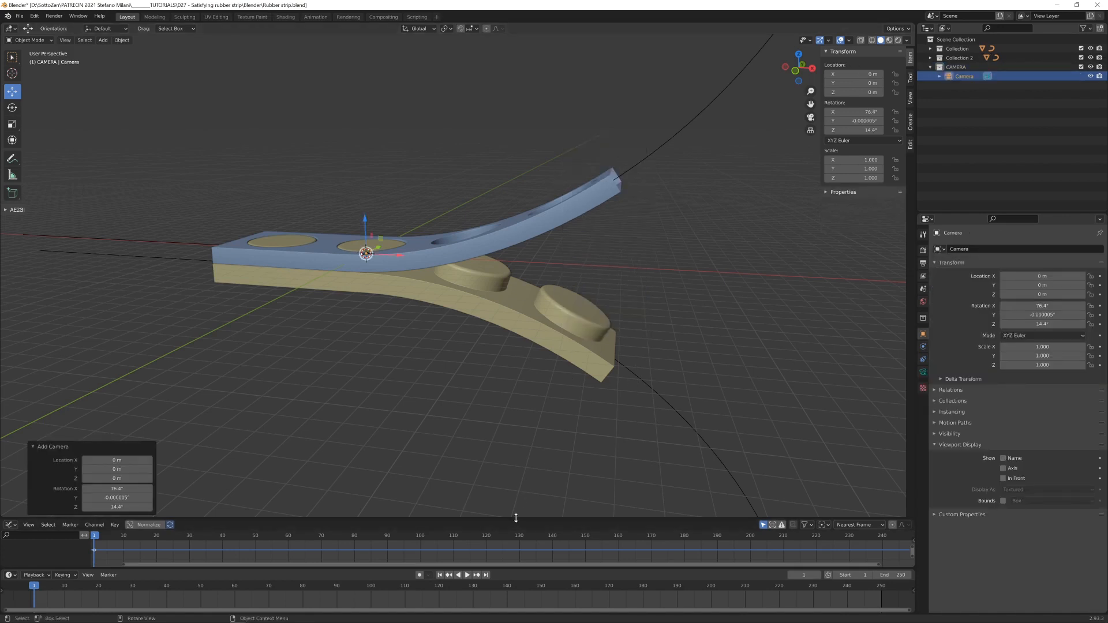
- Enlarge the Graph Editor area upward to roughly three times its height, keeping its editor type
{"action": "left_click_drag", "start_coordinate": [516, 518], "coordinate": [492, 321]}
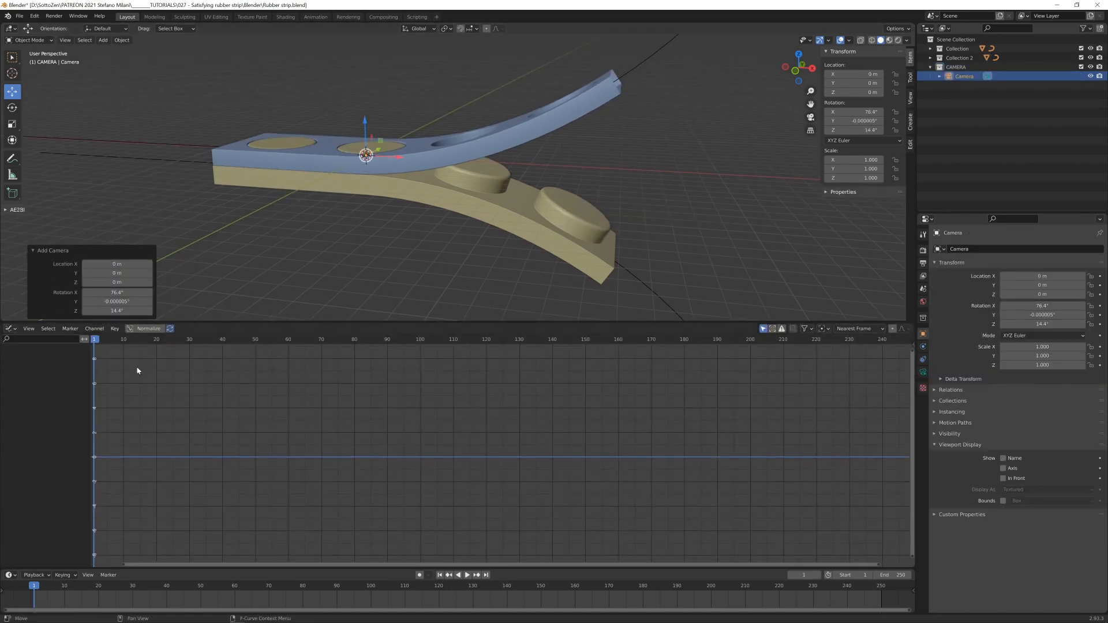
{"action": "left_click", "coordinate": [13, 330]}
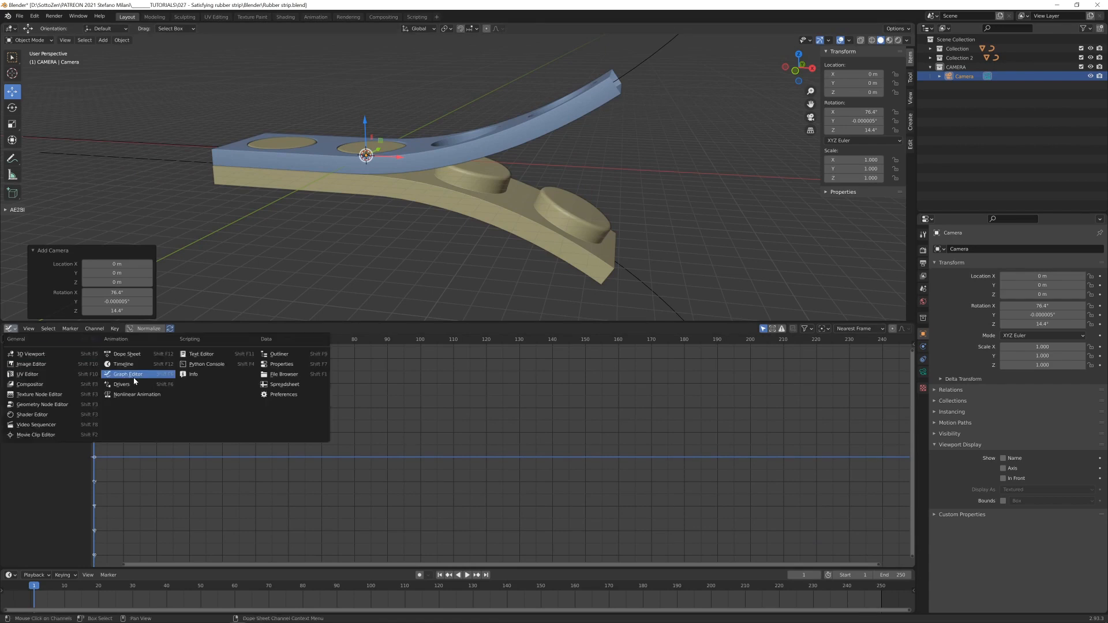
{"action": "left_click", "coordinate": [12, 328]}
{"action": "left_click", "coordinate": [13, 329]}
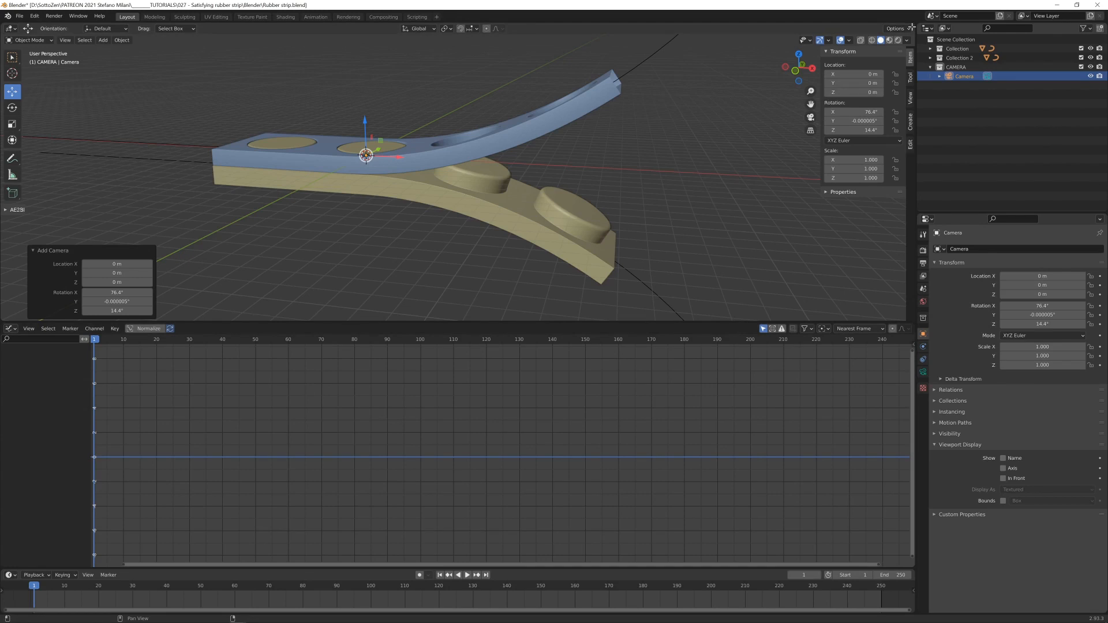
- Split the 3D viewport into two side-by-side views and show the camera view without a toolbar, fitted, in the second
{"action": "left_click_drag", "start_coordinate": [911, 28], "coordinate": [474, 28]}
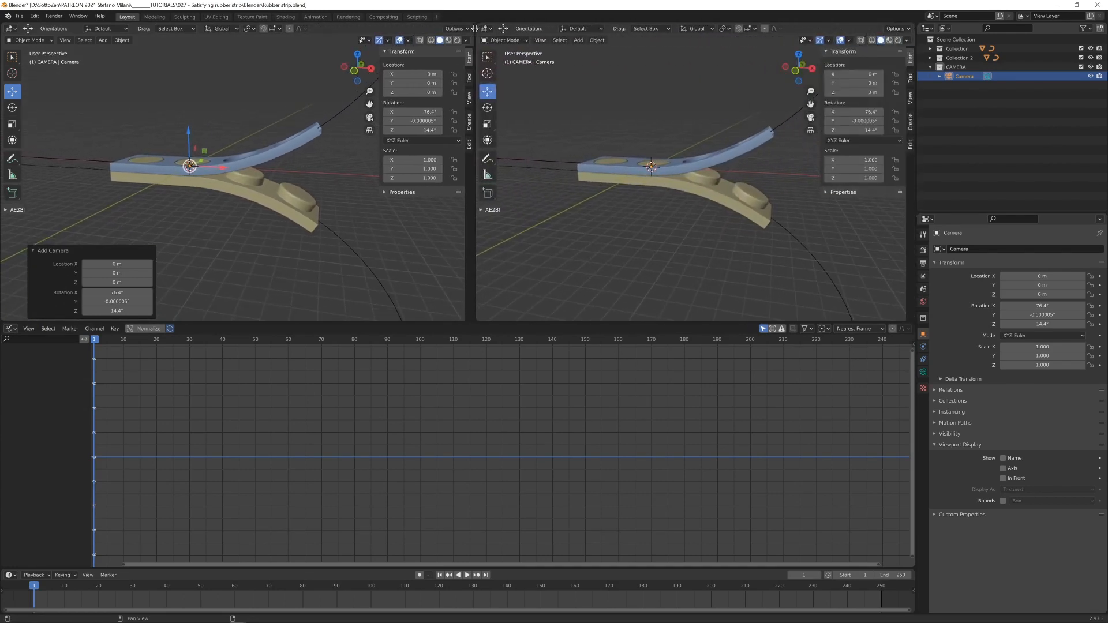
{"action": "key", "text": "t"}
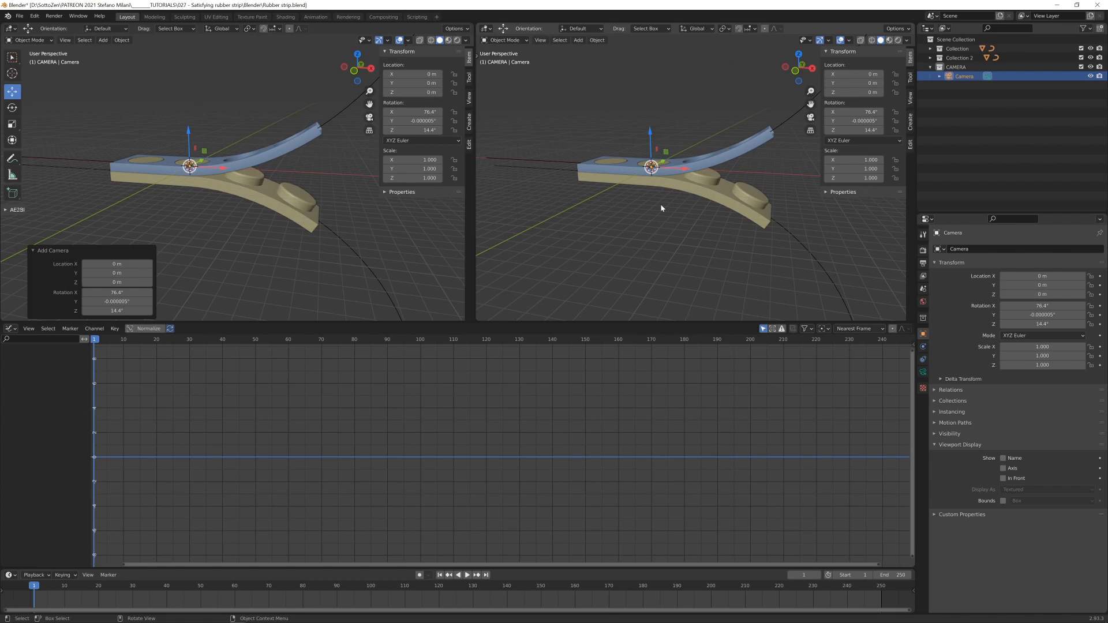
{"action": "key", "text": "KP_0"}
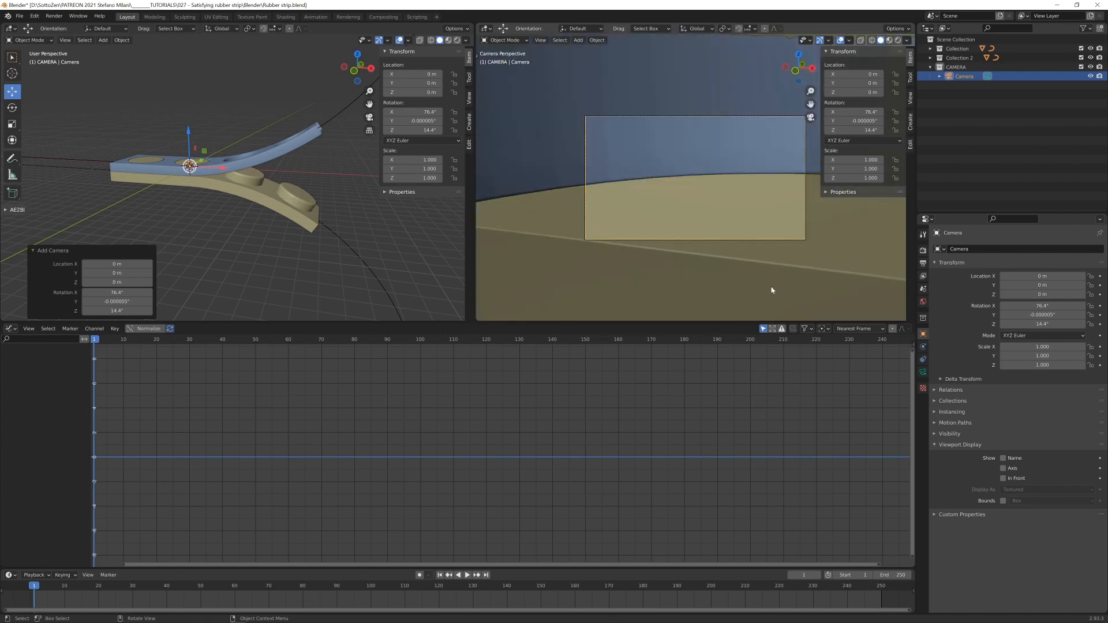
{"action": "key", "text": "Home"}
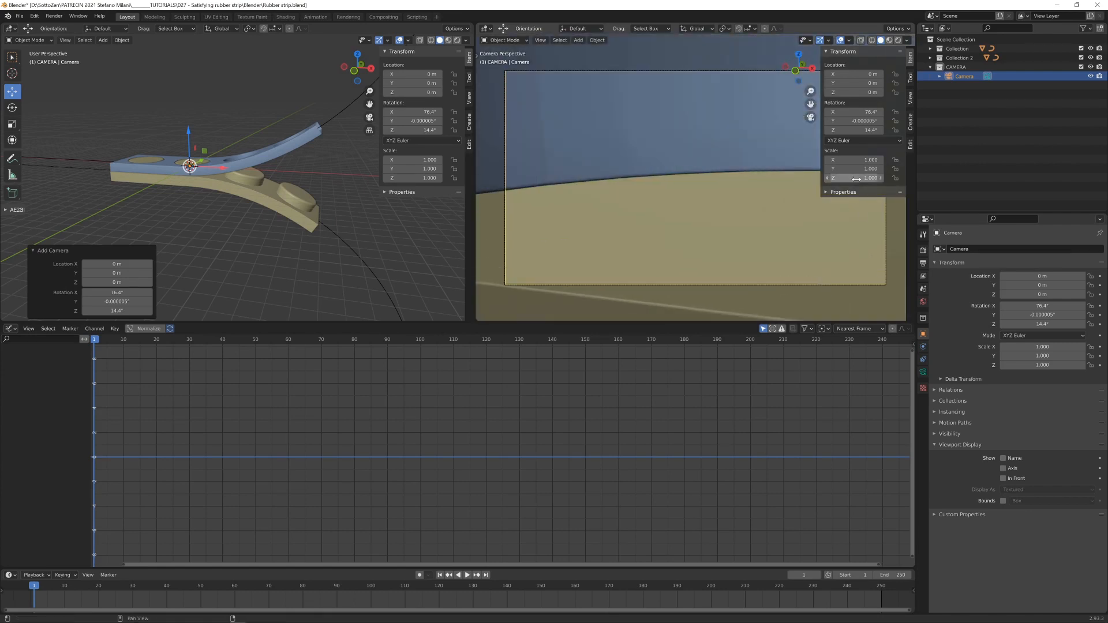
- Lock the camera to the view to frame both strips from an angle, and set its passepartout opacity to 1.000
{"action": "left_click", "coordinate": [911, 98]}
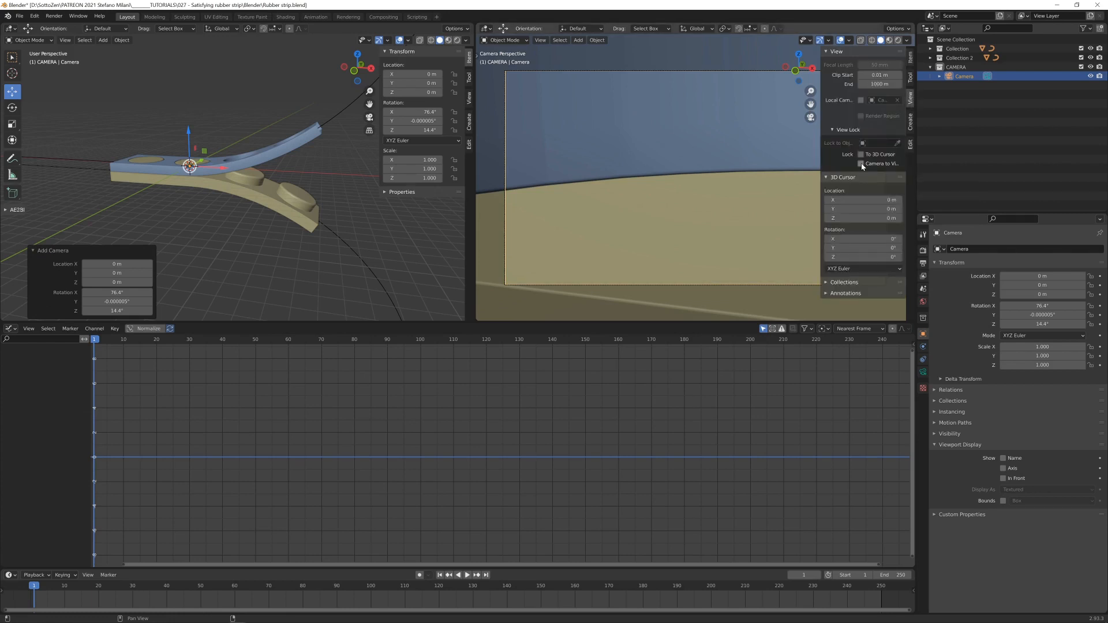
{"action": "left_click", "coordinate": [862, 166]}
{"action": "scroll", "coordinate": [646, 192], "scroll_direction": "down", "scroll_amount": 10}
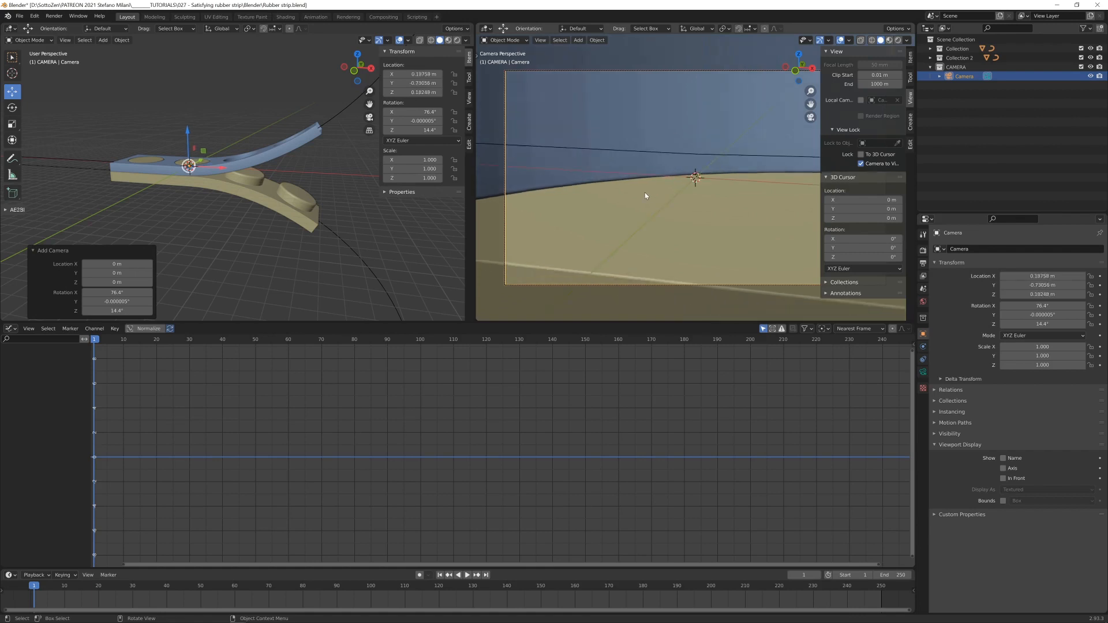
{"action": "middle_click_drag", "start_coordinate": [649, 192], "coordinate": [674, 192]}
{"action": "key", "text": "n"}
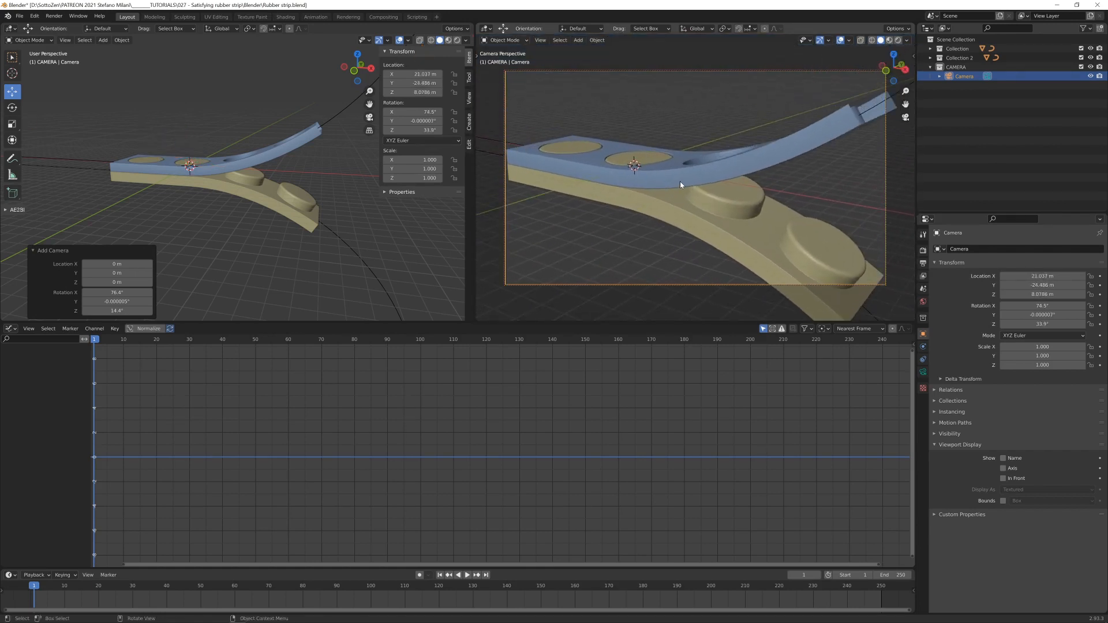
{"action": "scroll", "coordinate": [680, 181], "scroll_direction": "down", "scroll_amount": 5}
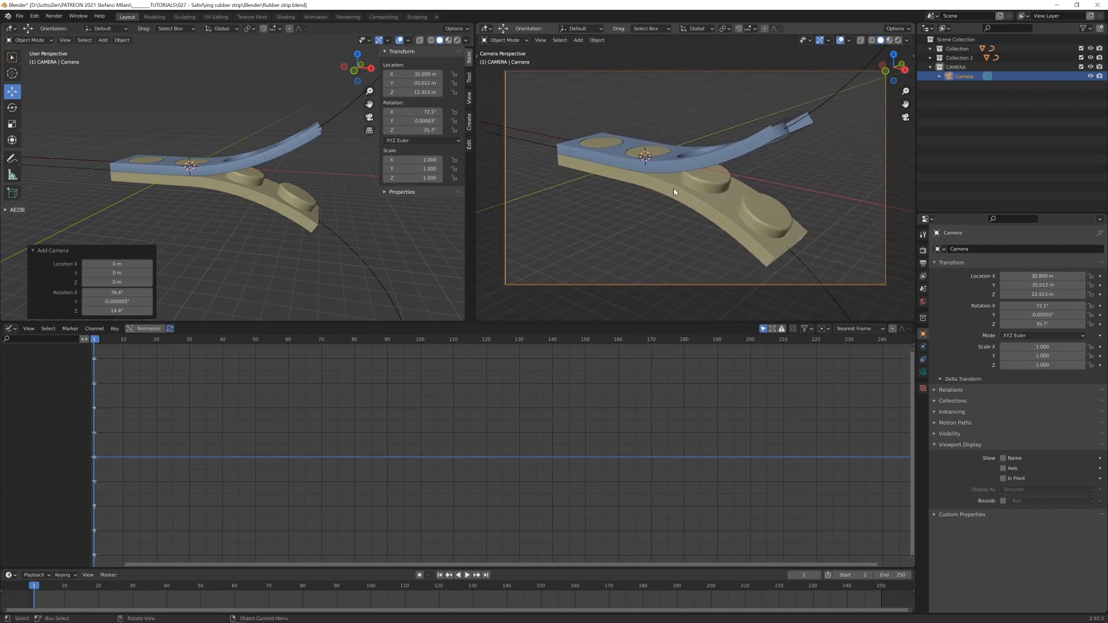
{"action": "left_click", "coordinate": [923, 373]}
{"action": "left_click_drag", "start_coordinate": [1051, 488], "coordinate": [1097, 490]}
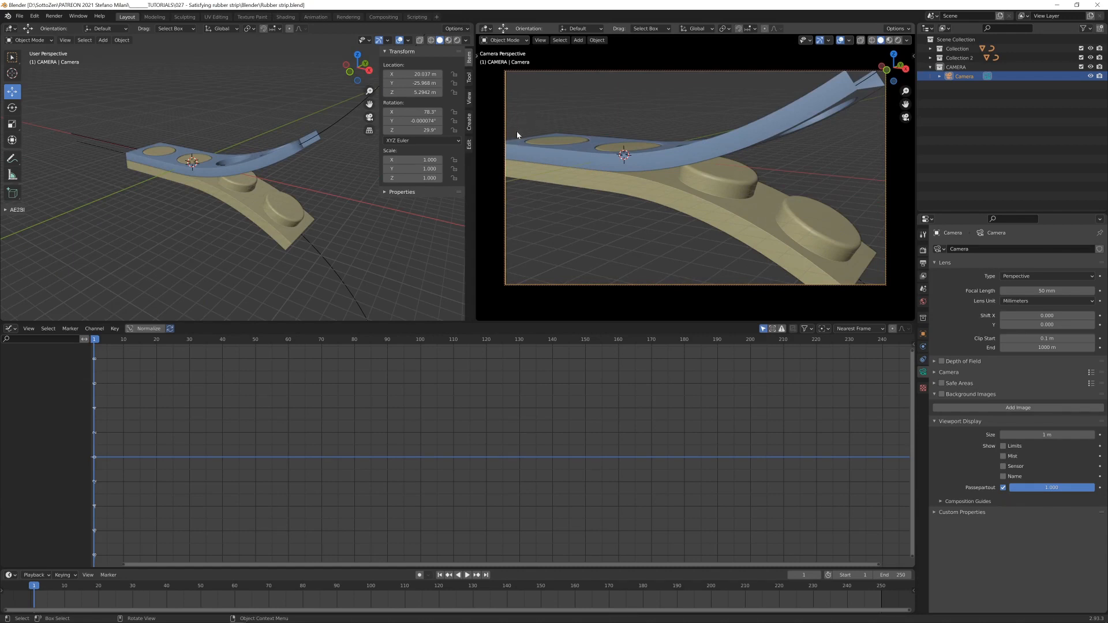
- Select both strips and slide them together about 3.4 m along the global X axis
{"action": "left_click", "coordinate": [542, 154]}
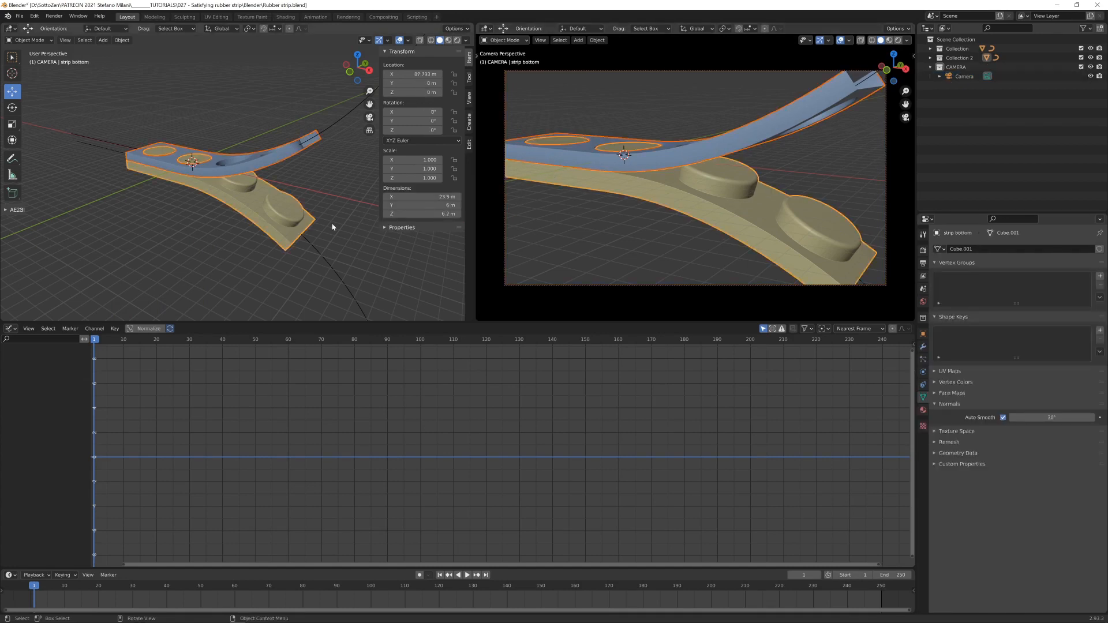
{"action": "scroll", "coordinate": [315, 225], "scroll_direction": "down", "scroll_amount": 2}
{"action": "middle_click_drag", "start_coordinate": [307, 224], "coordinate": [277, 229]}
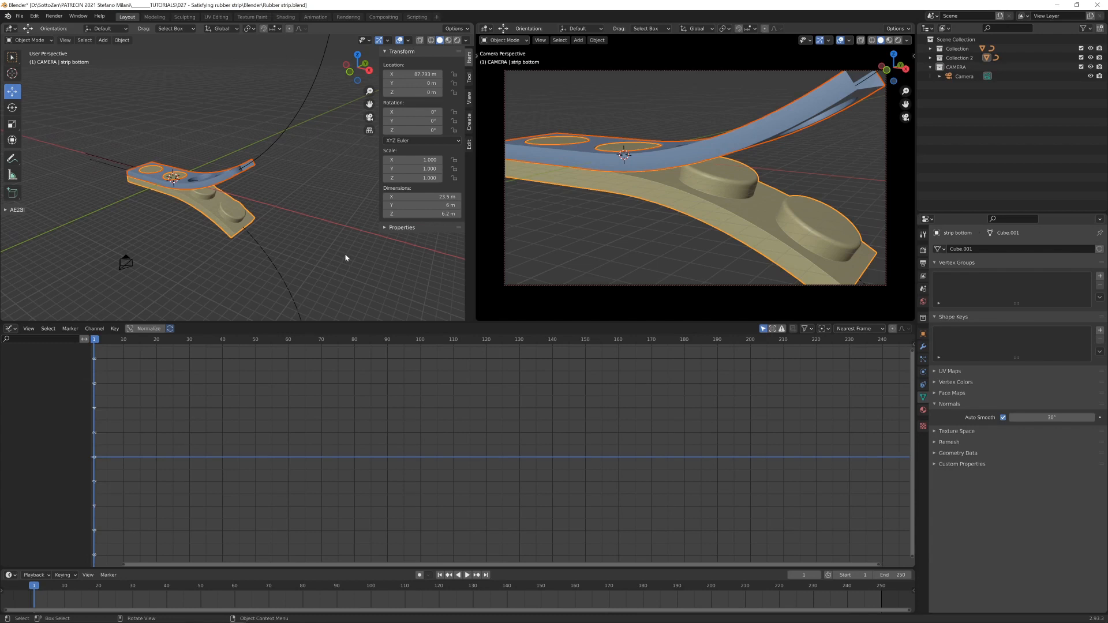
{"action": "key", "text": "g"}
{"action": "key", "text": "x"}
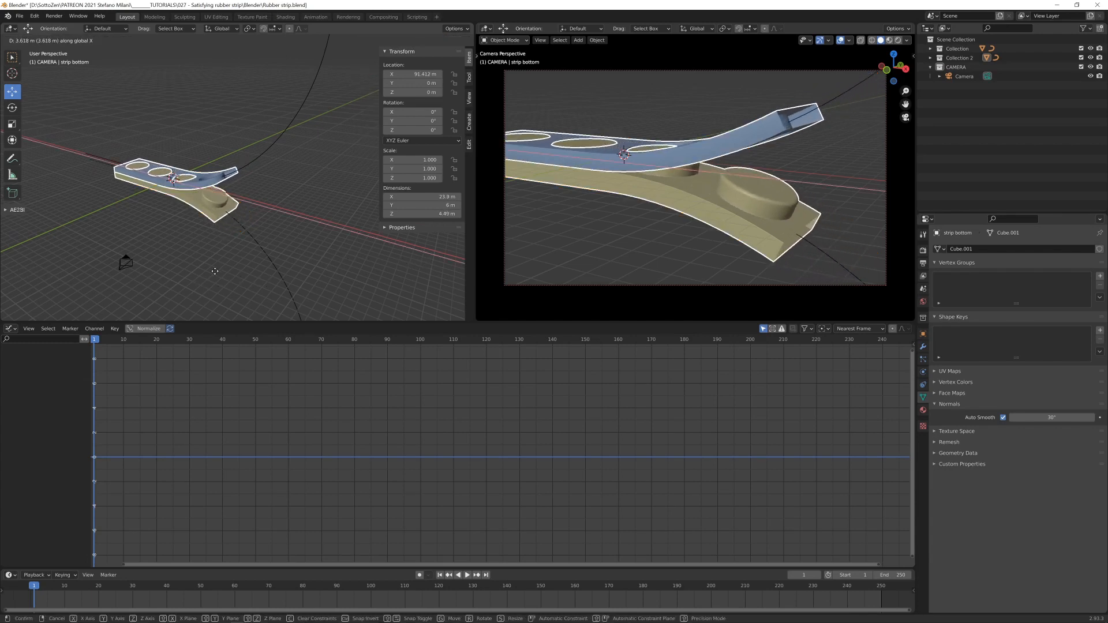
{"action": "left_click", "coordinate": [217, 242]}
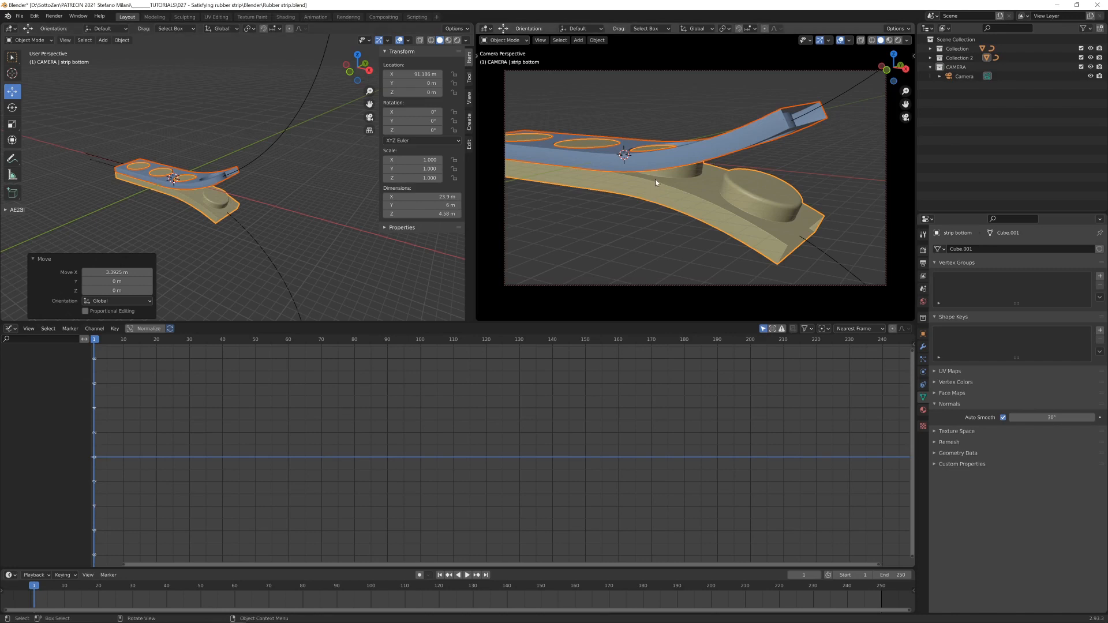
- Turn off the disc strip's Bevel modifier in the viewport and open the perforated strip's modifier stack
{"action": "key", "text": "ctrl+z"}
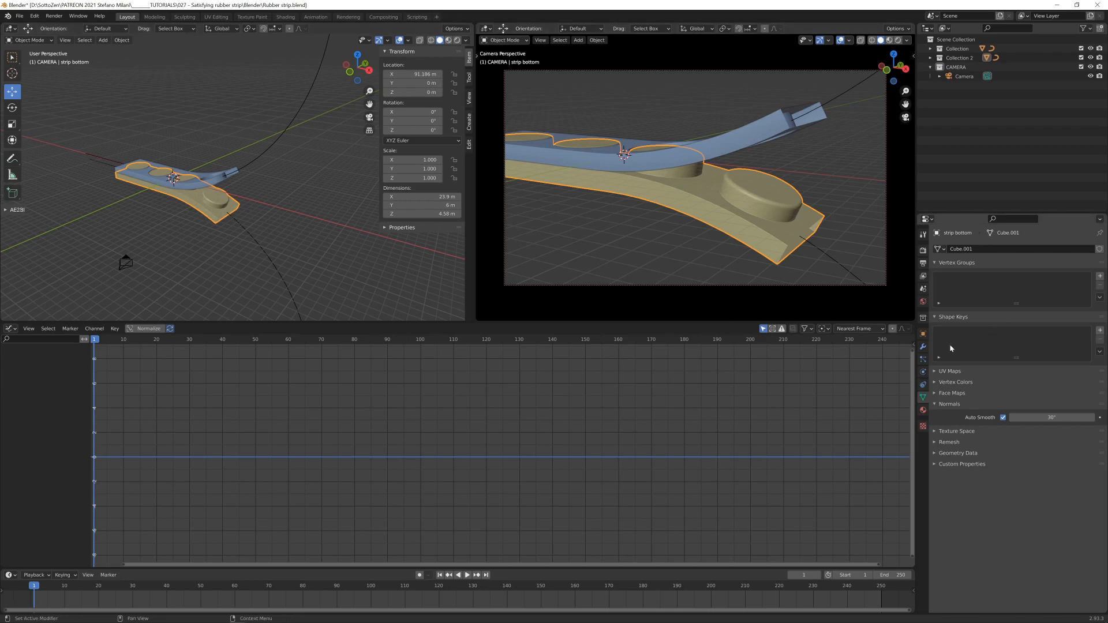
{"action": "left_click", "coordinate": [923, 346]}
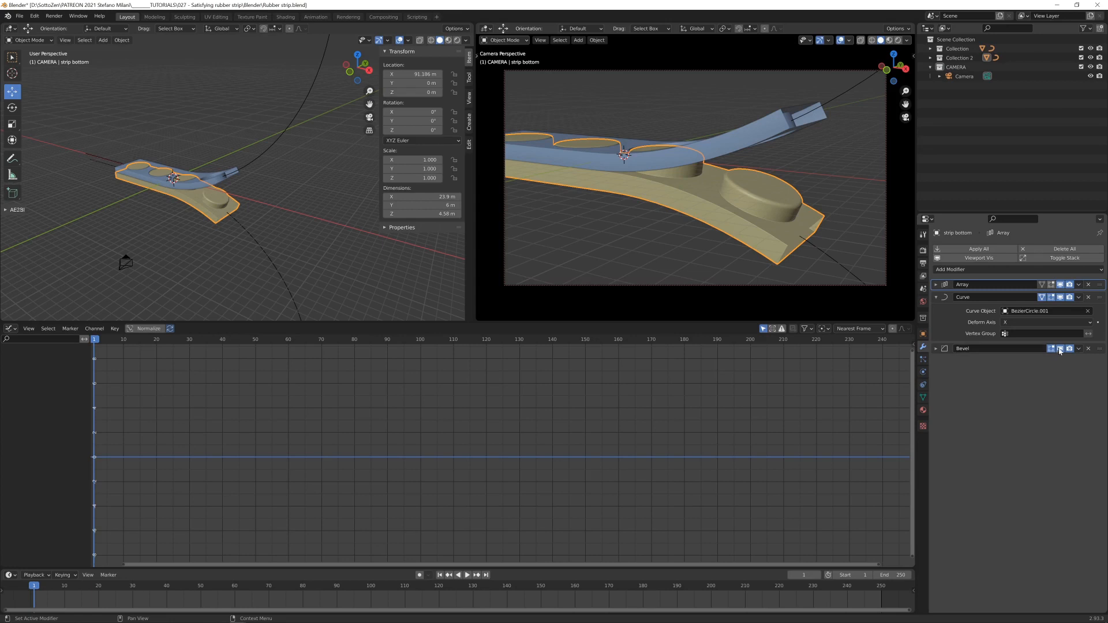
{"action": "left_click", "coordinate": [744, 144]}
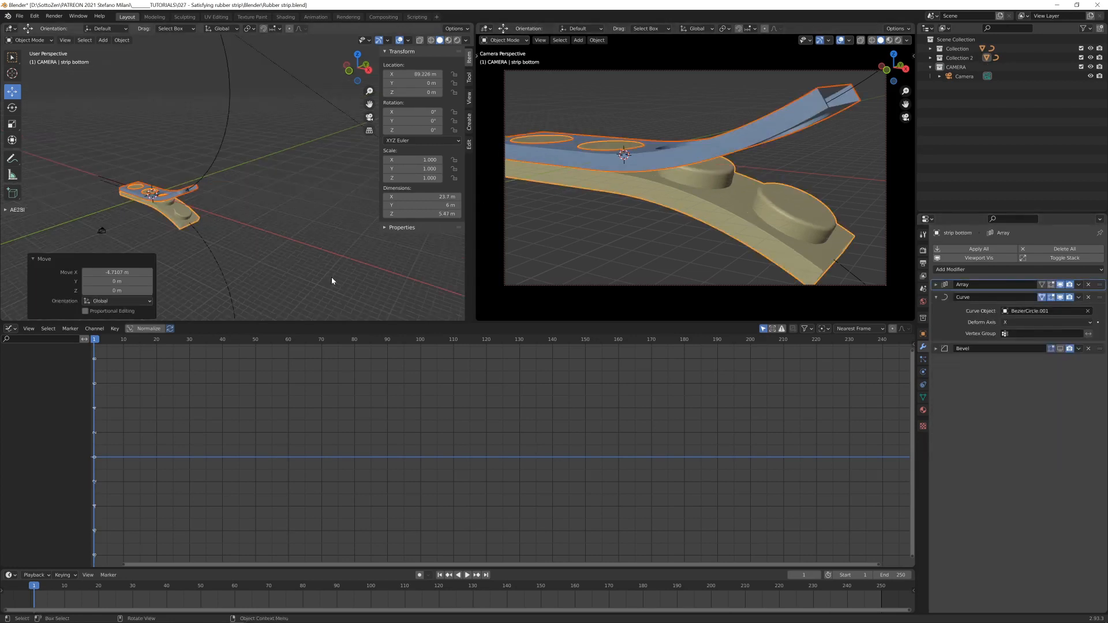
- Slide both strips together about 7.68 m along the global X axis
{"action": "key", "text": "g"}
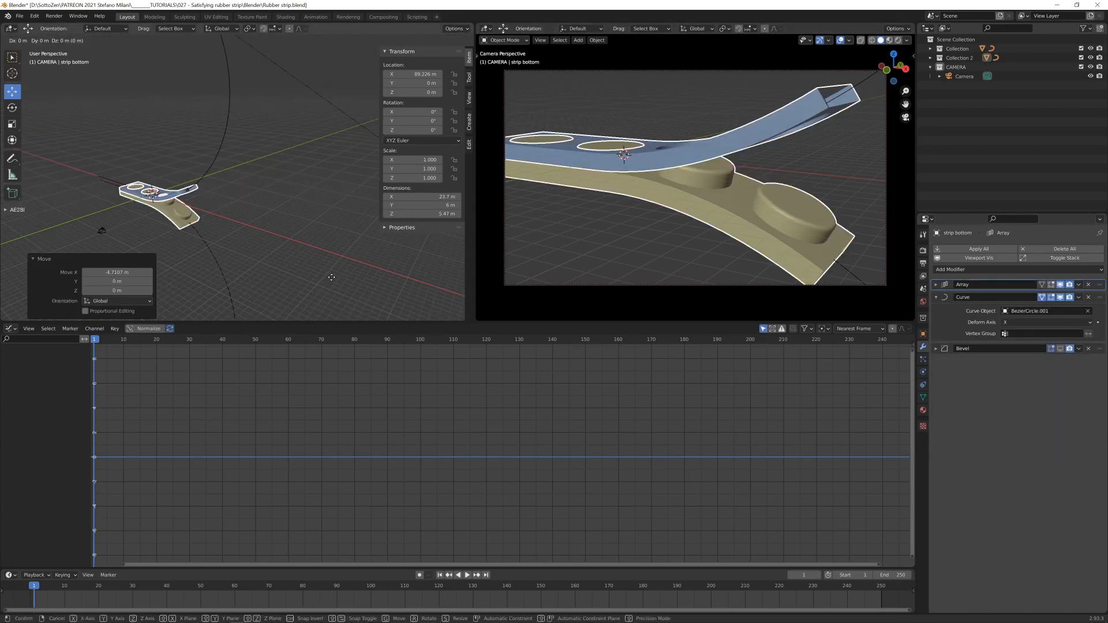
{"action": "key", "text": "x"}
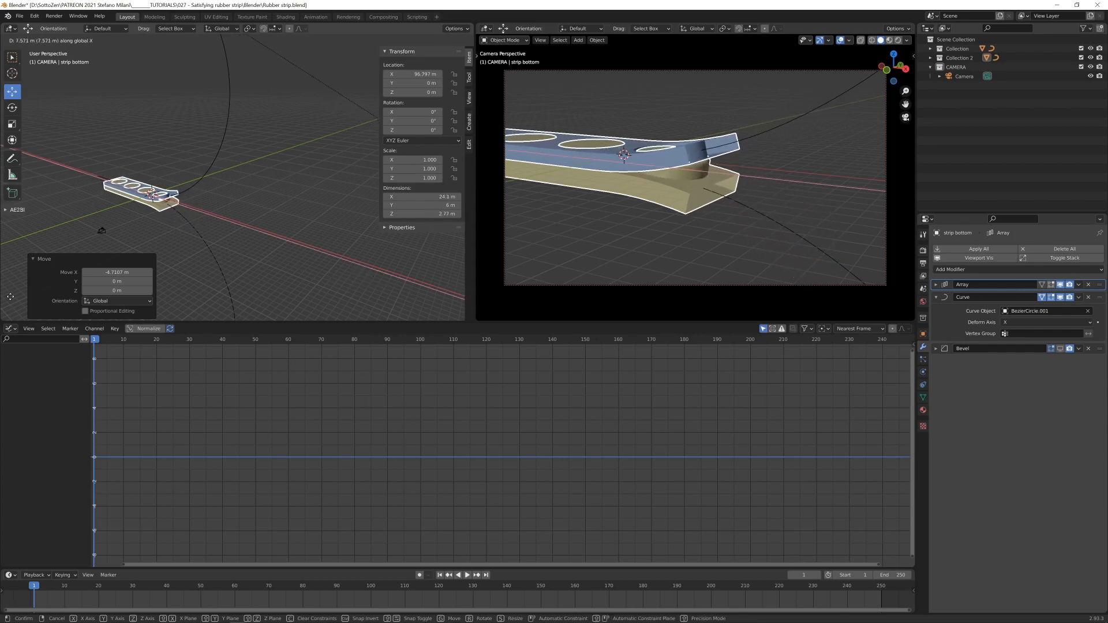
{"action": "left_click", "coordinate": [11, 299]}
- In a wireframe top view, move both strips along X until the +X end disc is centred on the 3D cursor
{"action": "key", "text": "KP_7"}
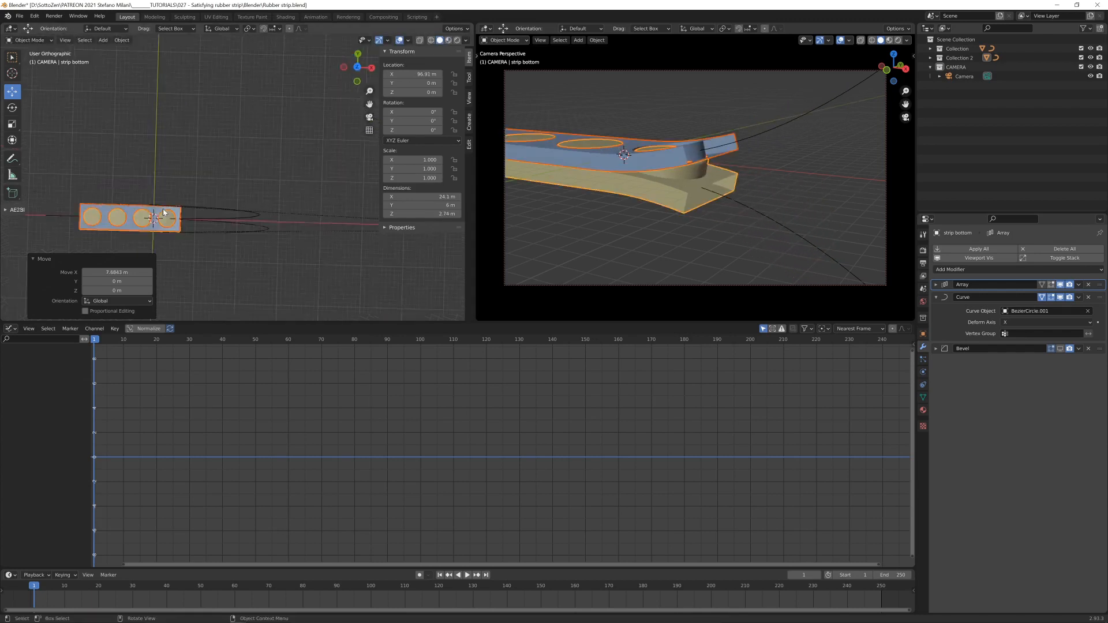
{"action": "scroll", "coordinate": [202, 201], "scroll_direction": "up", "scroll_amount": 9}
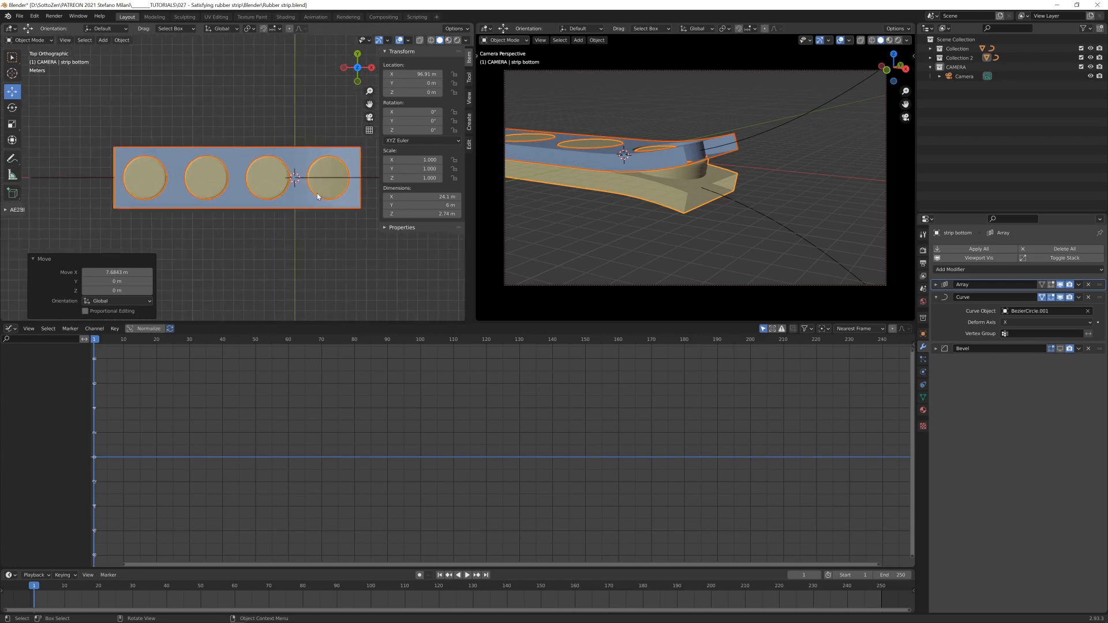
{"action": "key", "text": "n"}
{"action": "key", "text": "shift+z"}
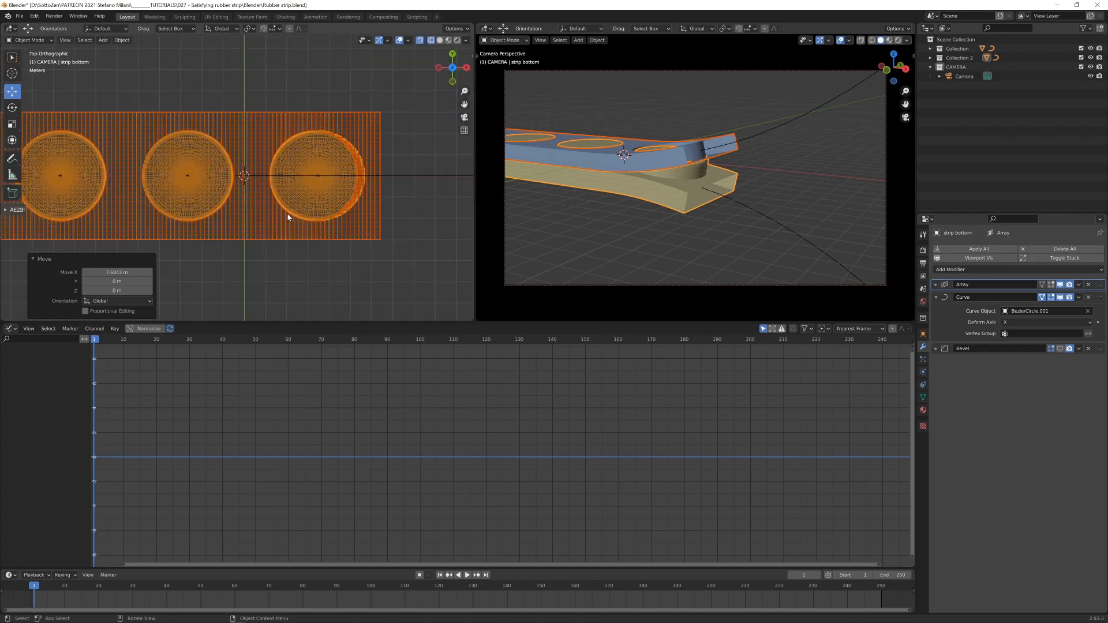
{"action": "middle_click_drag", "start_coordinate": [287, 213], "coordinate": [318, 210], "text": "shift"}
{"action": "key", "text": "g"}
{"action": "key", "text": "x"}
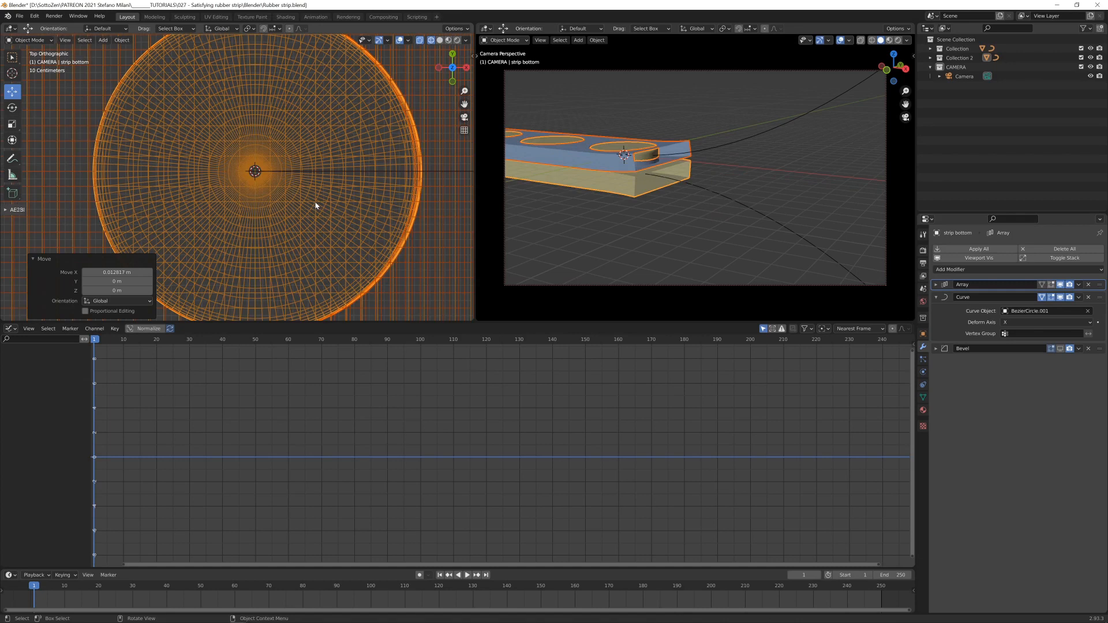
{"action": "scroll", "coordinate": [315, 205], "scroll_direction": "up", "scroll_amount": 4}
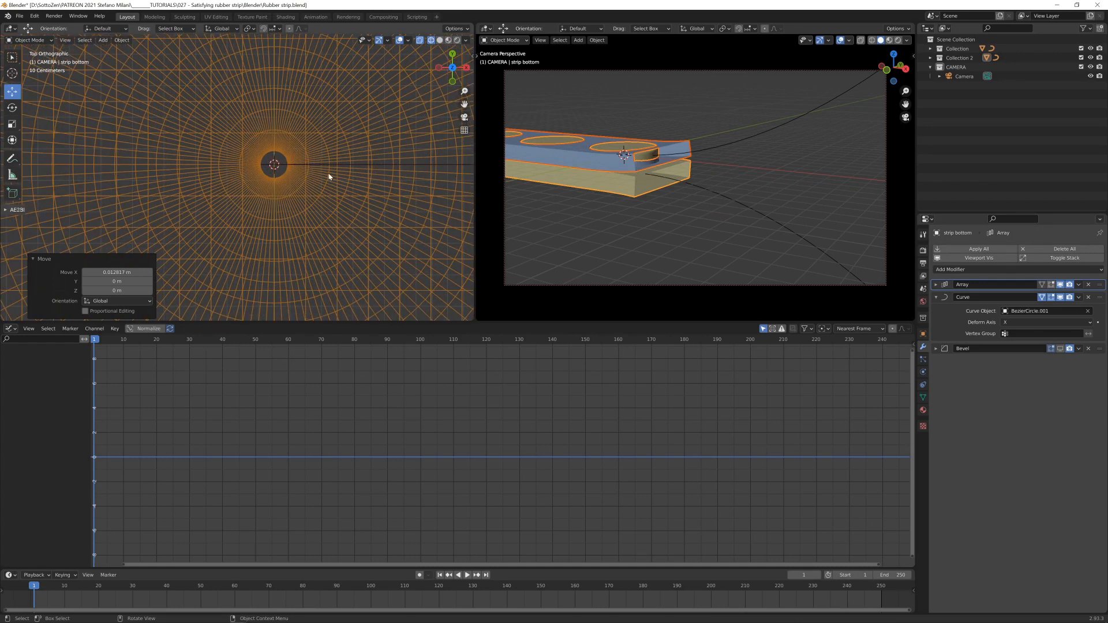
{"action": "scroll", "coordinate": [283, 181], "scroll_direction": "down", "scroll_amount": 8}
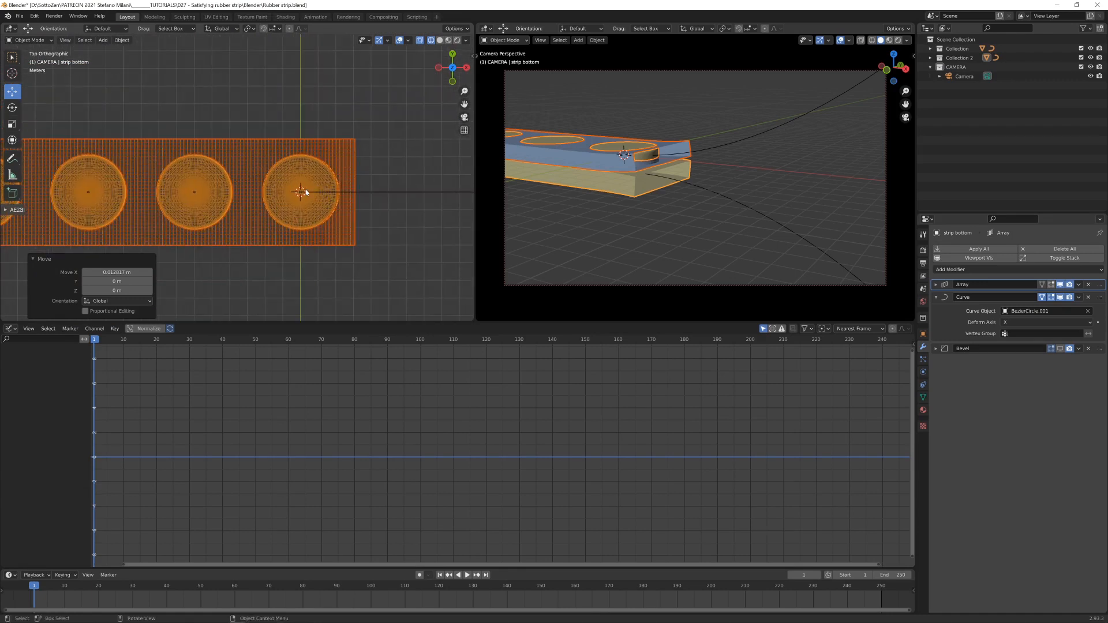
- Restore solid shading, fit the Graph Editor to the frame range, and insert a single X location keyframe for the disc strip at frame 1
{"action": "key", "text": "shift+z"}
{"action": "key", "text": "Home"}
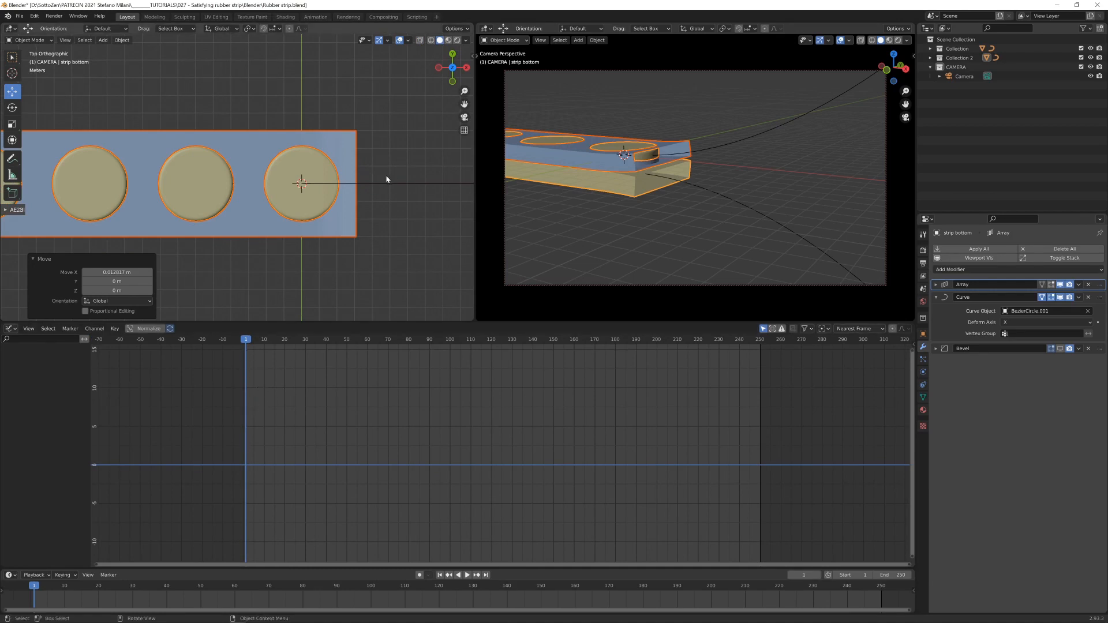
{"action": "key", "text": "n"}
{"action": "right_click", "coordinate": [415, 77]}
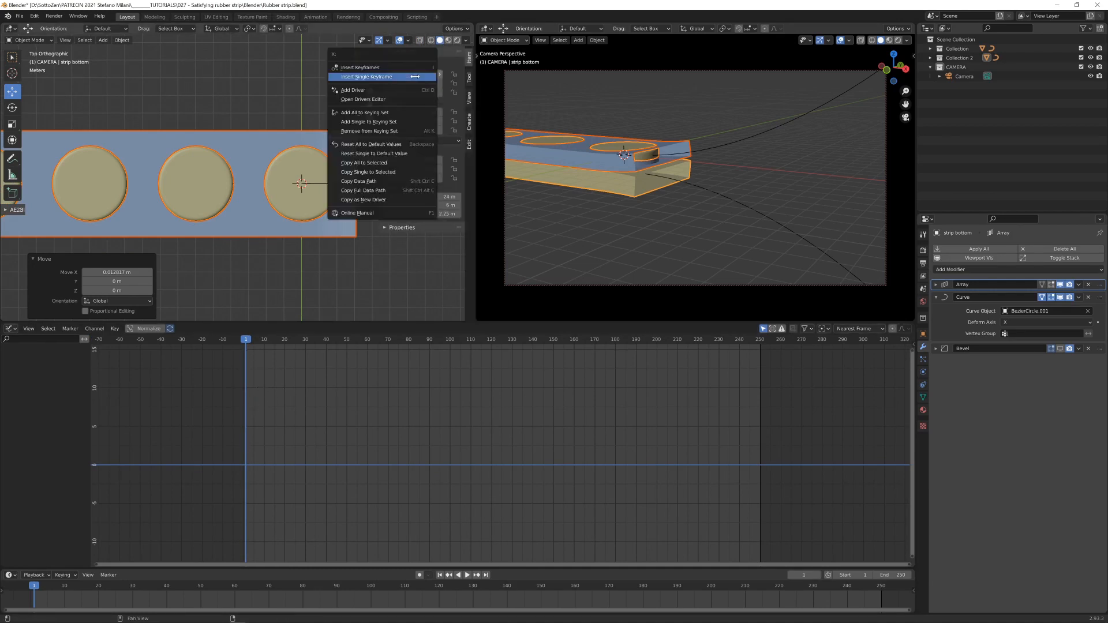
{"action": "left_click", "coordinate": [415, 77]}
{"action": "middle_click_drag", "start_coordinate": [332, 196], "coordinate": [330, 173]}
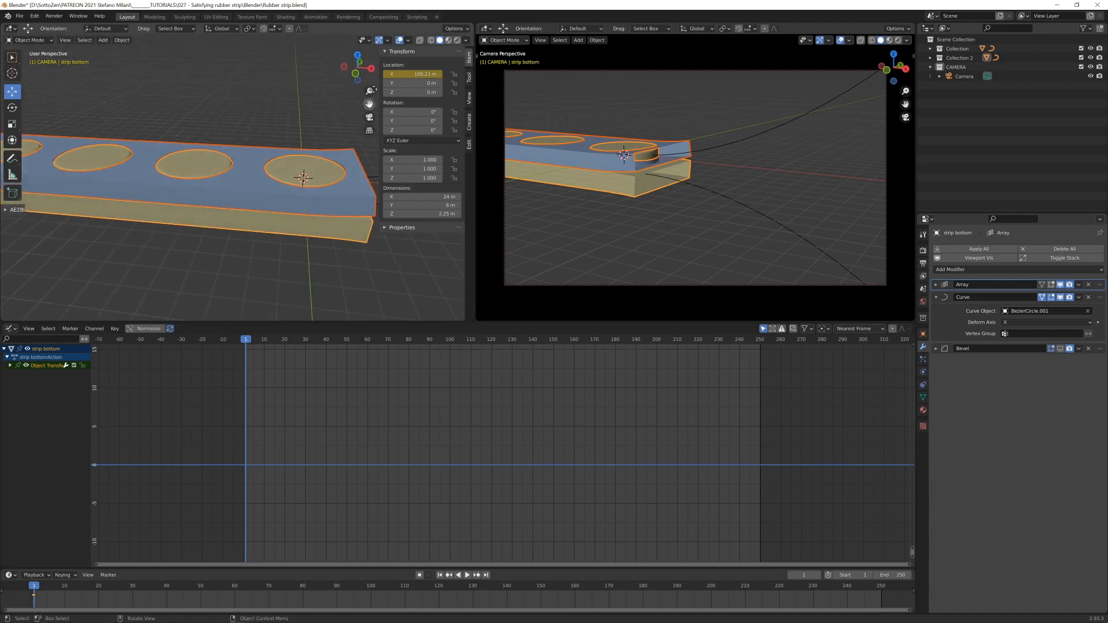
- Insert a single X location keyframe for the perforated strip at frame 1
{"action": "left_click", "coordinate": [343, 201]}
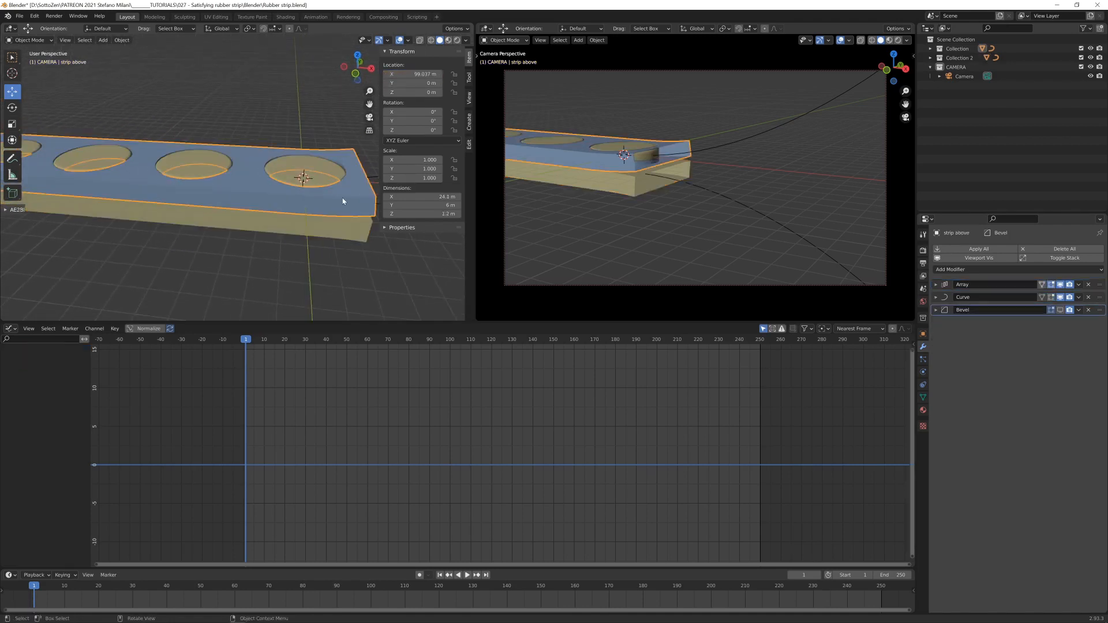
{"action": "right_click", "coordinate": [413, 74]}
{"action": "left_click", "coordinate": [413, 74]}
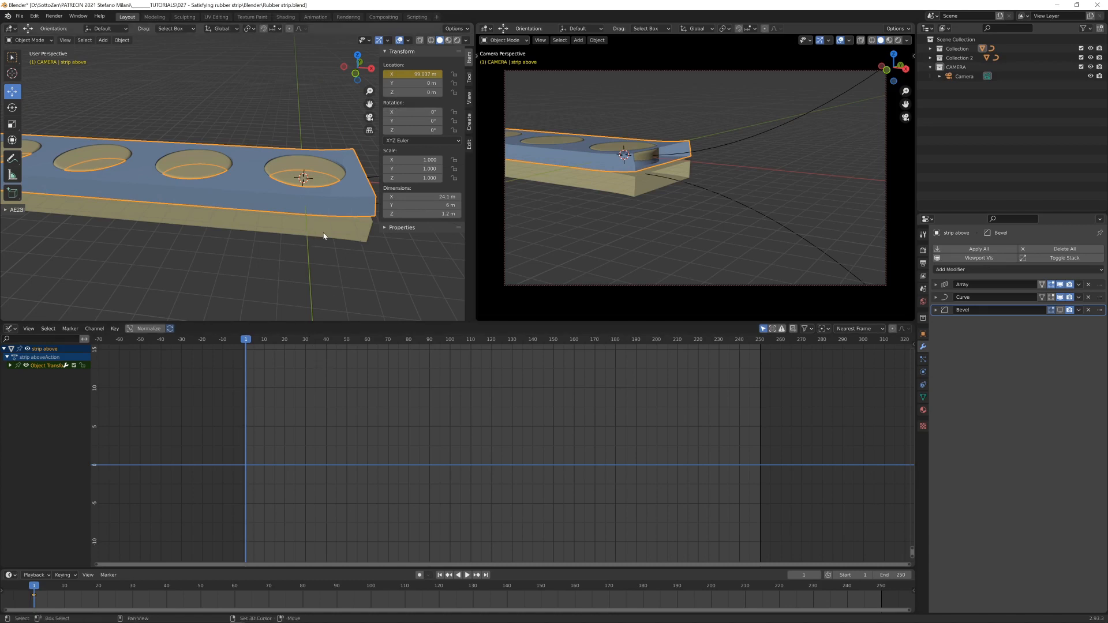
- Select both strips and expand their X Location channels in the Graph Editor with their curves in view
{"action": "left_click", "coordinate": [323, 236], "text": "shift"}
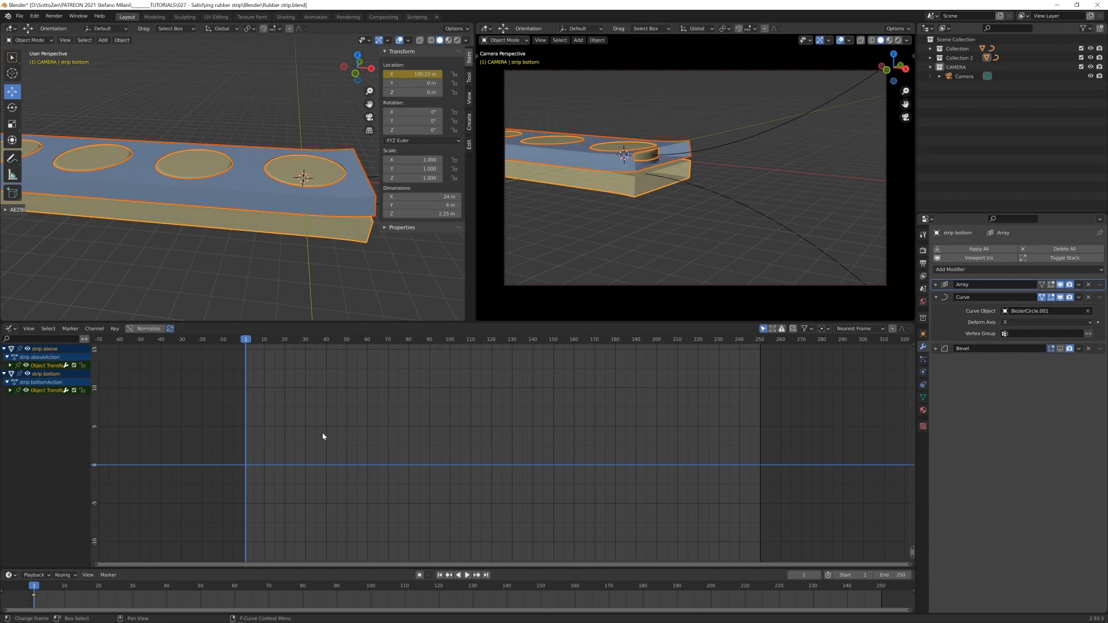
{"action": "key", "text": "Home"}
{"action": "scroll", "coordinate": [510, 443], "scroll_direction": "down", "scroll_amount": 14}
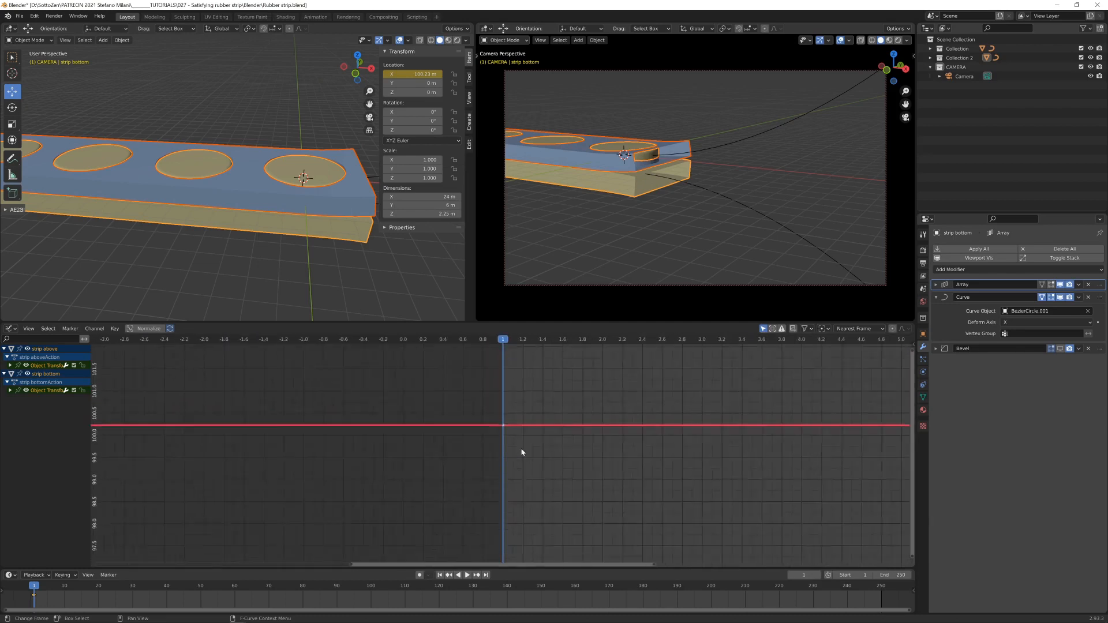
{"action": "scroll", "coordinate": [522, 453], "scroll_direction": "down", "scroll_amount": 4}
{"action": "middle_click_drag", "start_coordinate": [637, 421], "coordinate": [505, 415]}
{"action": "left_click", "coordinate": [11, 391]}
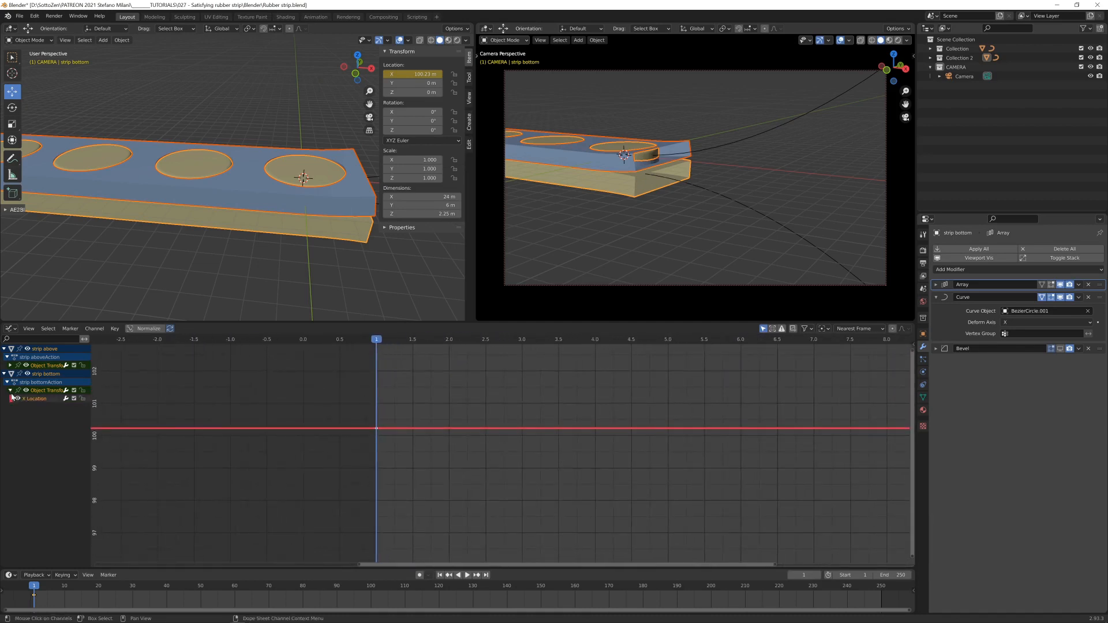
{"action": "left_click", "coordinate": [10, 365]}
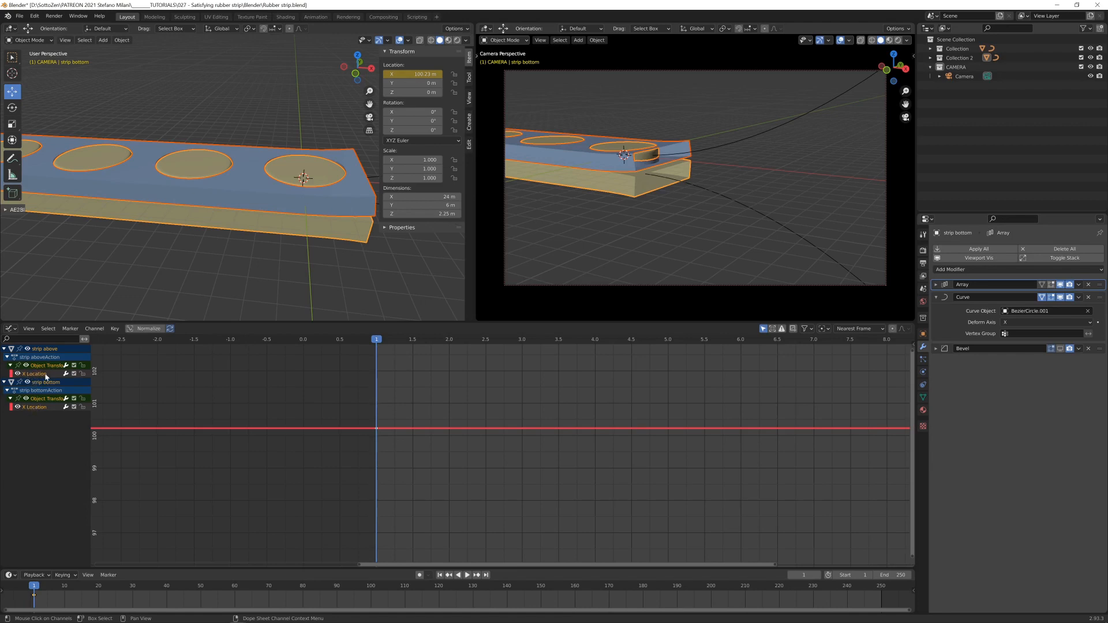
{"action": "scroll", "coordinate": [456, 441], "scroll_direction": "down", "scroll_amount": 6}
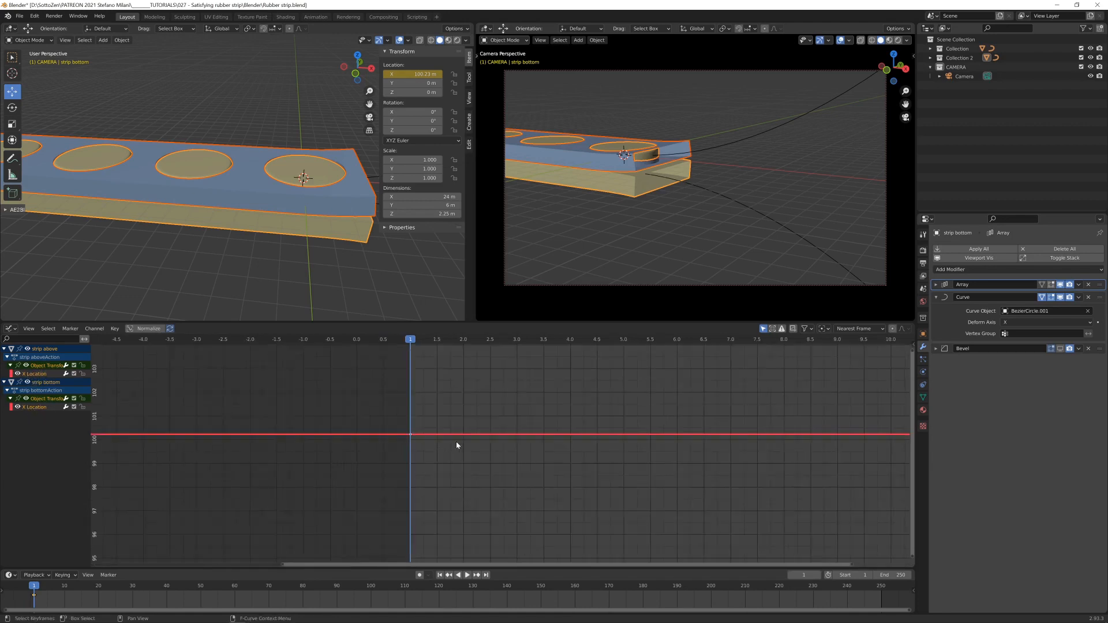
{"action": "scroll", "coordinate": [630, 453], "scroll_direction": "down", "scroll_amount": 2}
{"action": "middle_click_drag", "start_coordinate": [686, 426], "coordinate": [494, 434]}
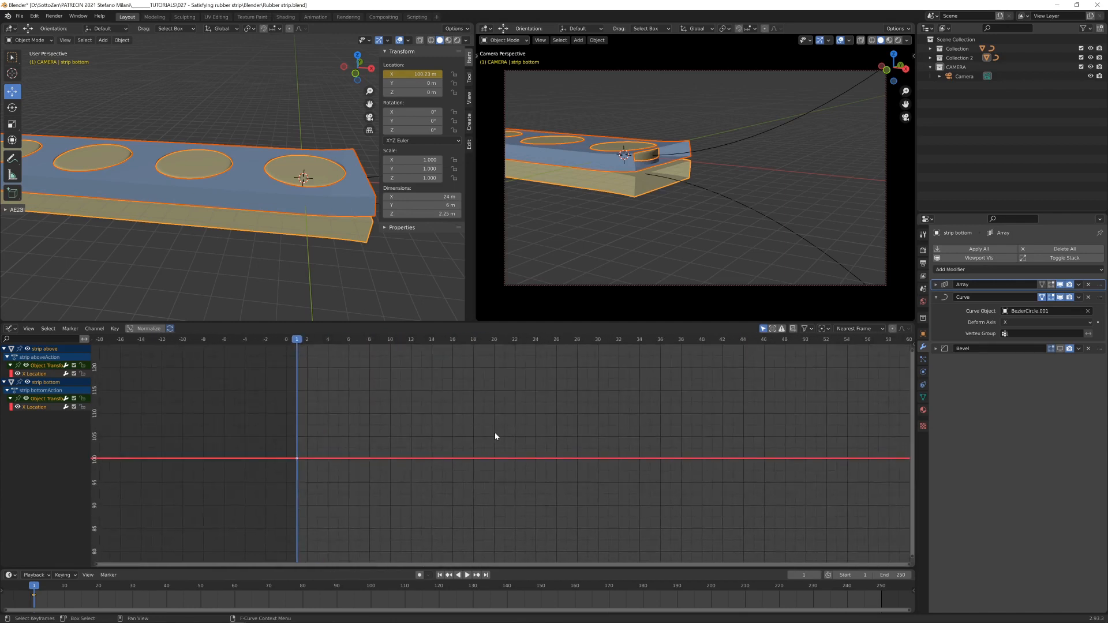
{"action": "scroll", "coordinate": [503, 430], "scroll_direction": "down", "scroll_amount": 12}
{"action": "middle_click_drag", "start_coordinate": [563, 416], "coordinate": [420, 420]}
{"action": "scroll", "coordinate": [420, 429], "scroll_direction": "down", "scroll_amount": 2}
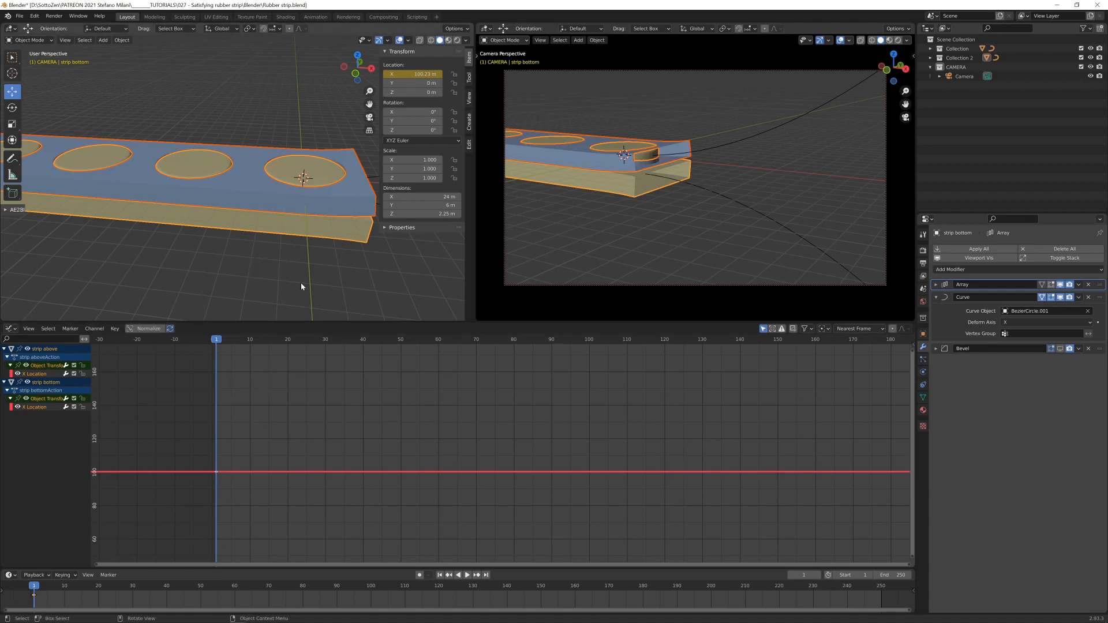
- At frame 50, use a wireframe top view to move both strips about -5.998 m along X, centring the next disc on the 3D cursor
{"action": "left_click_drag", "start_coordinate": [252, 341], "coordinate": [401, 342]}
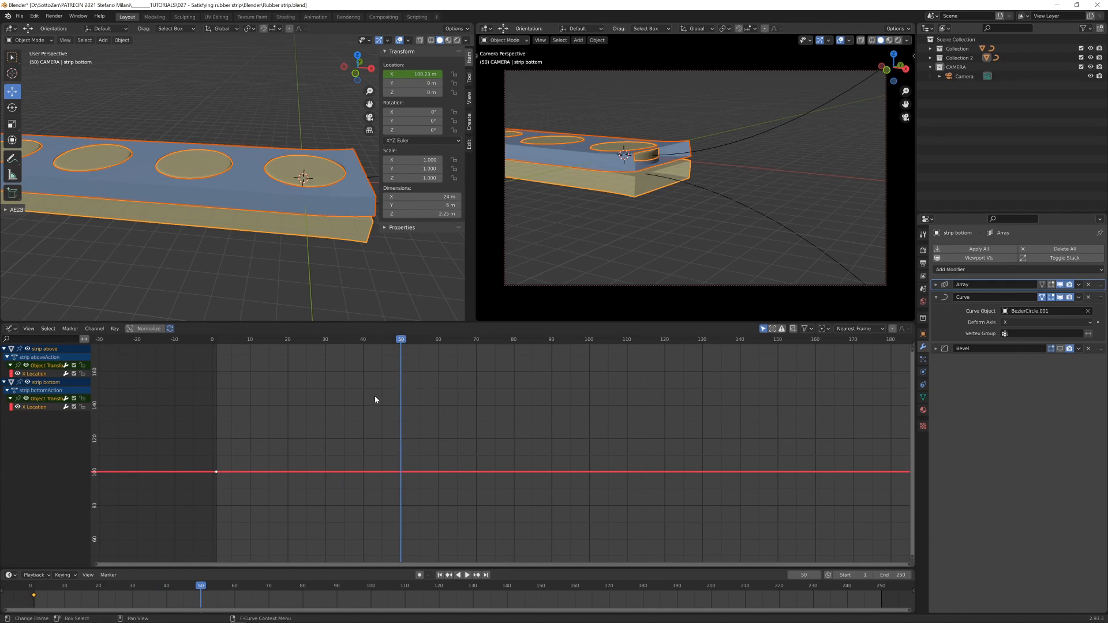
{"action": "middle_click_drag", "start_coordinate": [322, 216], "coordinate": [314, 228]}
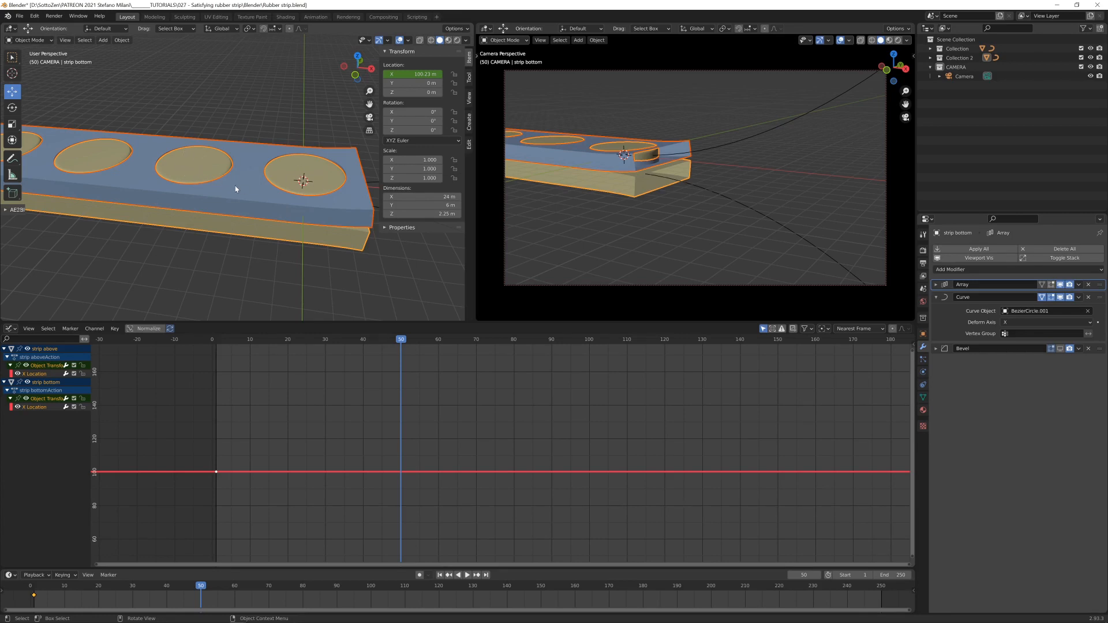
{"action": "key", "text": "KP_7"}
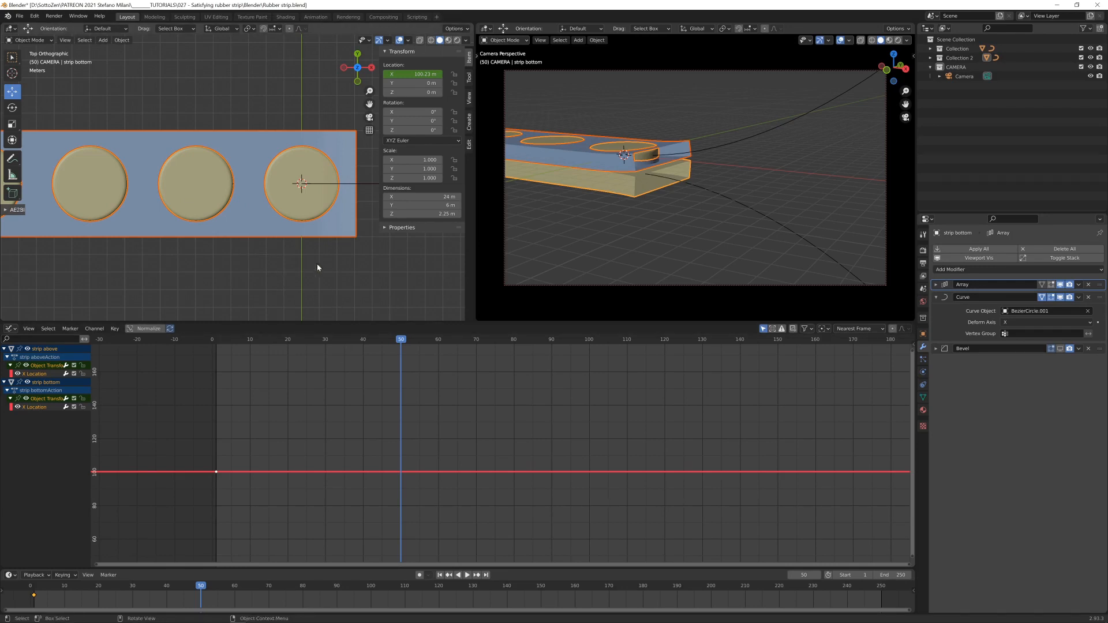
{"action": "key", "text": "shift+z"}
{"action": "scroll", "coordinate": [250, 261], "scroll_direction": "up", "scroll_amount": 5}
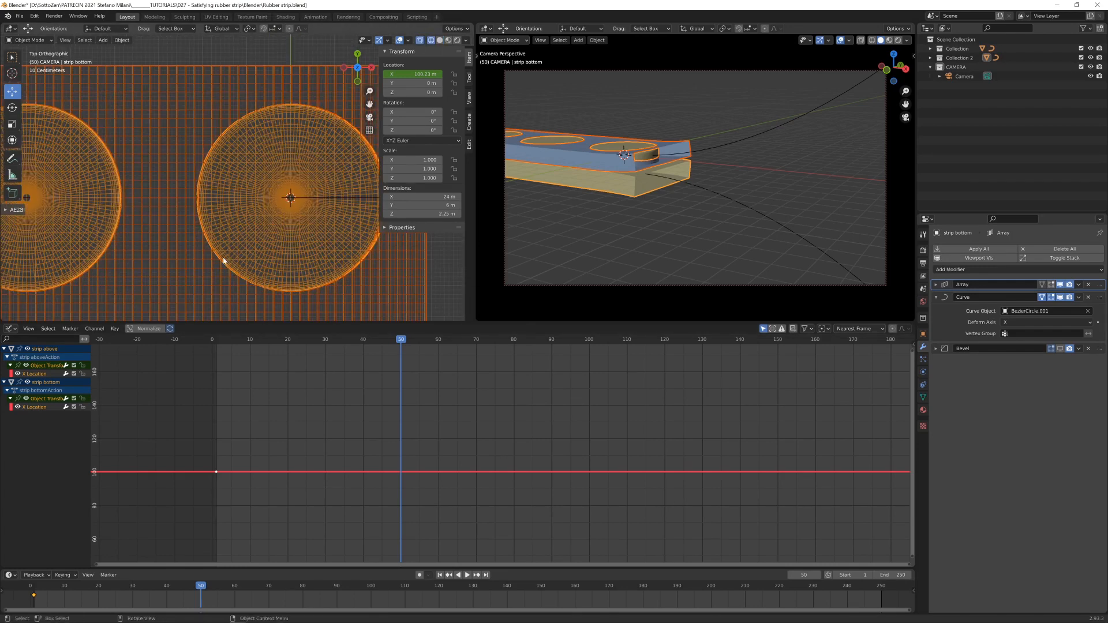
{"action": "middle_click_drag", "start_coordinate": [224, 261], "coordinate": [211, 244], "text": "shift"}
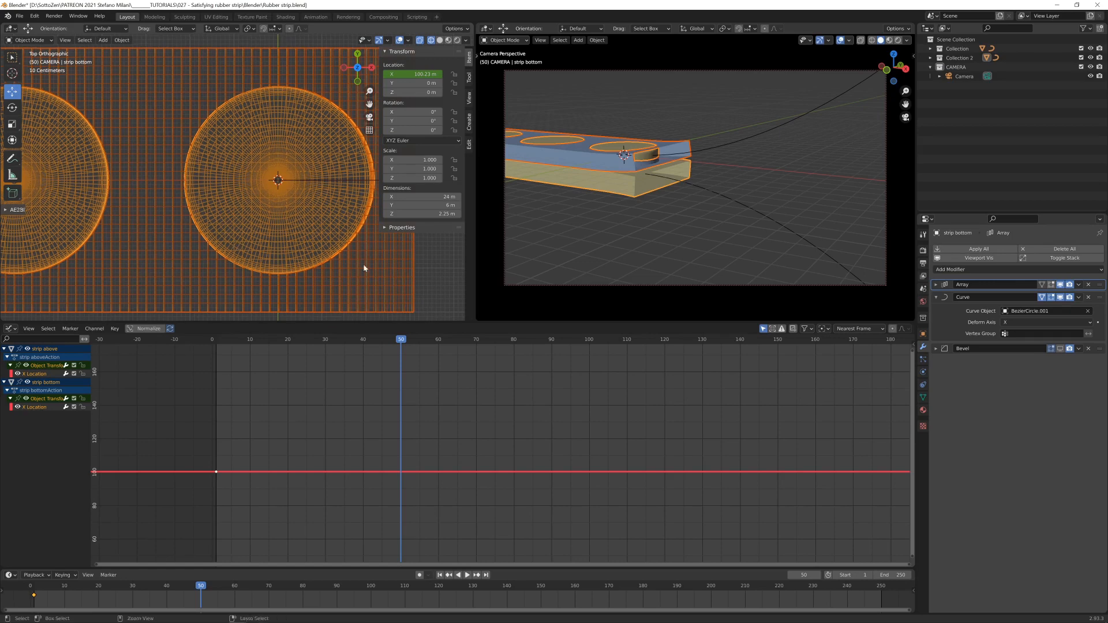
{"action": "key", "text": "ctrl+space"}
{"action": "scroll", "coordinate": [498, 317], "scroll_direction": "down", "scroll_amount": 3}
{"action": "middle_click_drag", "start_coordinate": [498, 317], "coordinate": [538, 315], "text": "shift"}
{"action": "scroll", "coordinate": [494, 295], "scroll_direction": "up", "scroll_amount": 2}
{"action": "scroll", "coordinate": [538, 315], "scroll_direction": "down", "scroll_amount": 1}
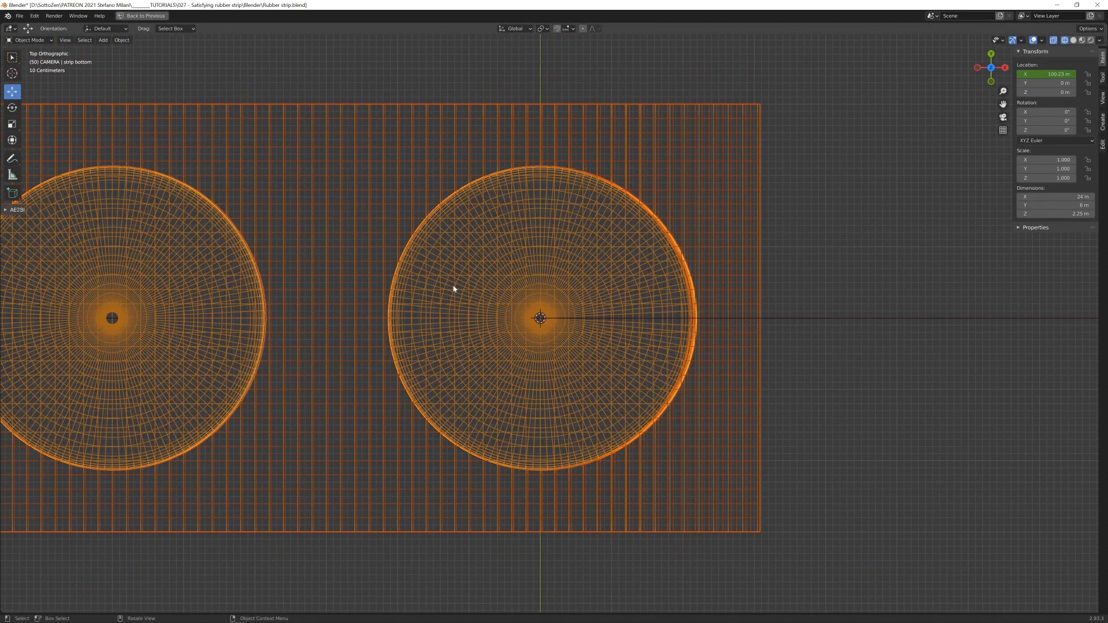
{"action": "key", "text": "g"}
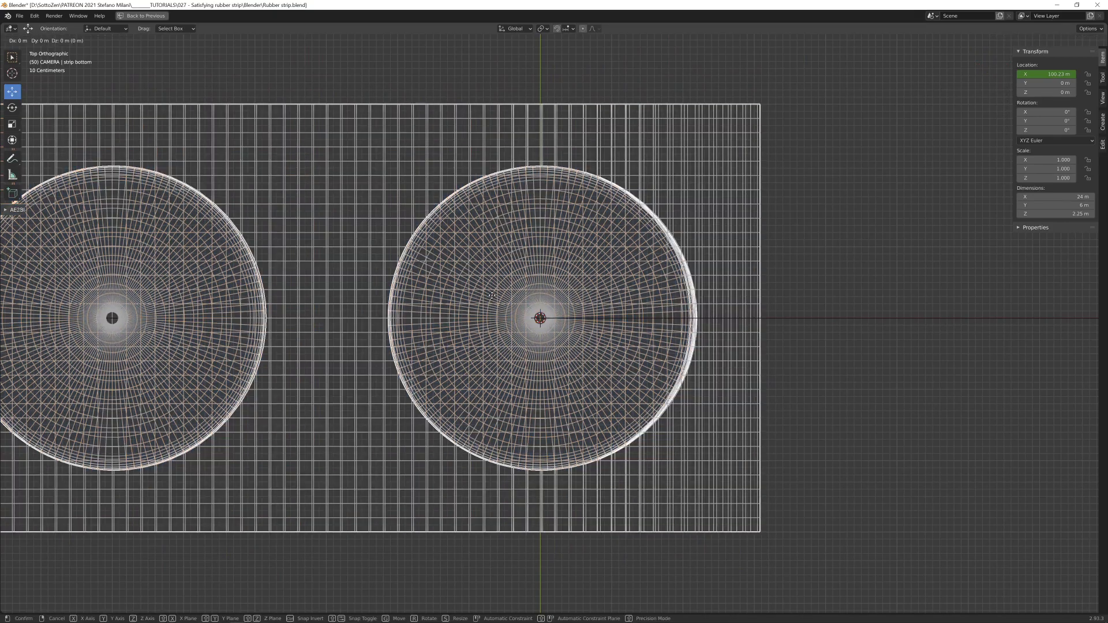
{"action": "key", "text": "x"}
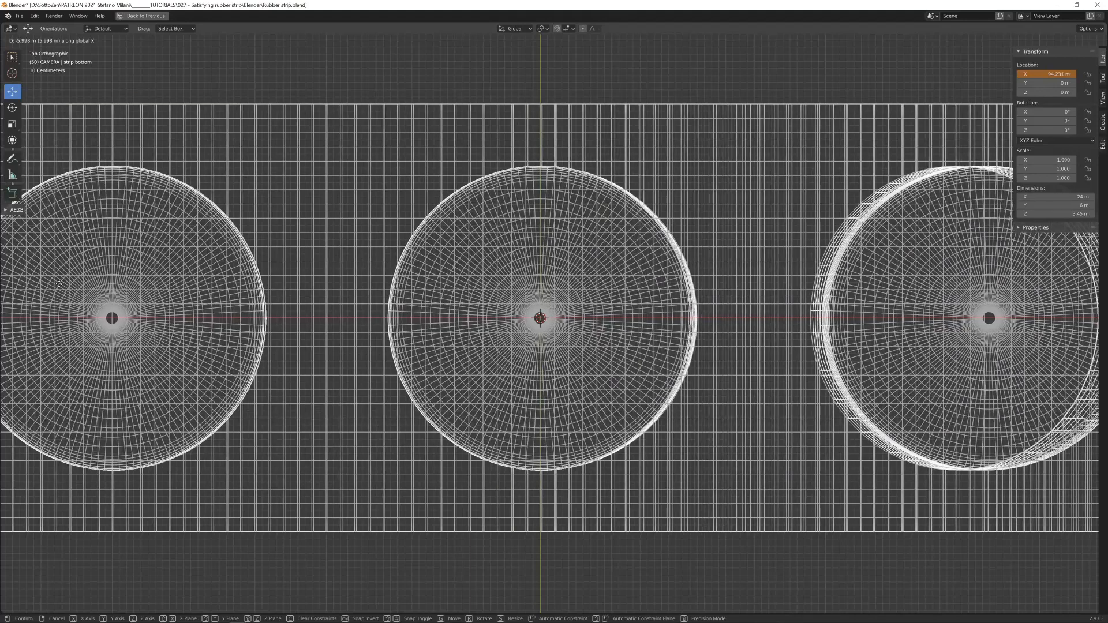
{"action": "left_click", "coordinate": [65, 283]}
- Fine-tune both strips by about -0.003 m along X to centre the disc precisely on the 3D cursor, and restore solid shading
{"action": "scroll", "coordinate": [379, 326], "scroll_direction": "up", "scroll_amount": 7}
{"action": "scroll", "coordinate": [482, 351], "scroll_direction": "down", "scroll_amount": 5}
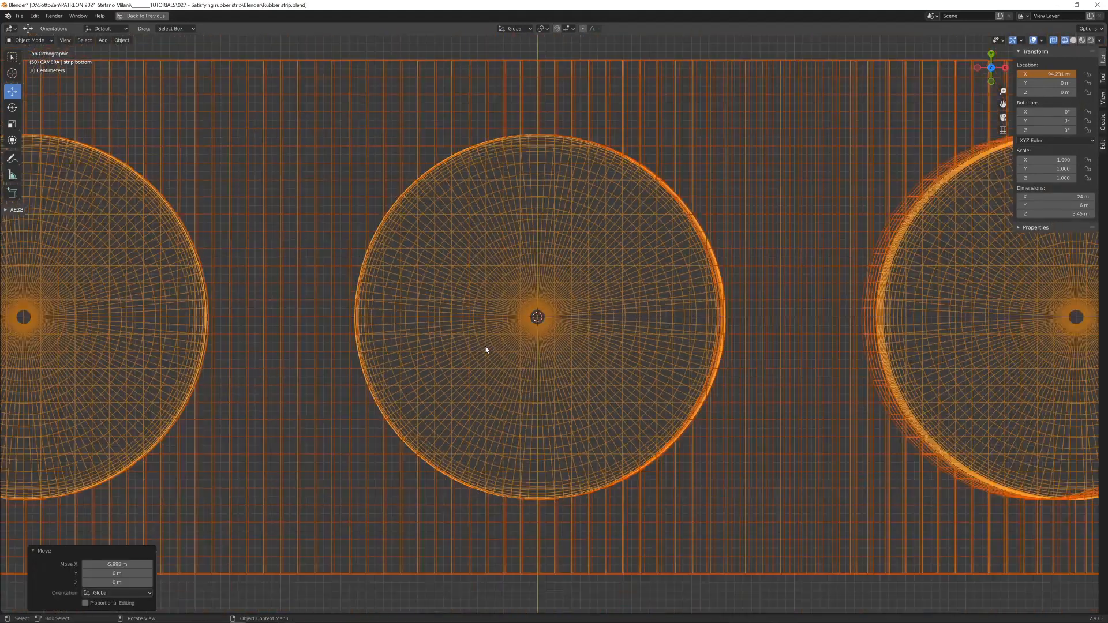
{"action": "scroll", "coordinate": [490, 349], "scroll_direction": "up", "scroll_amount": 5}
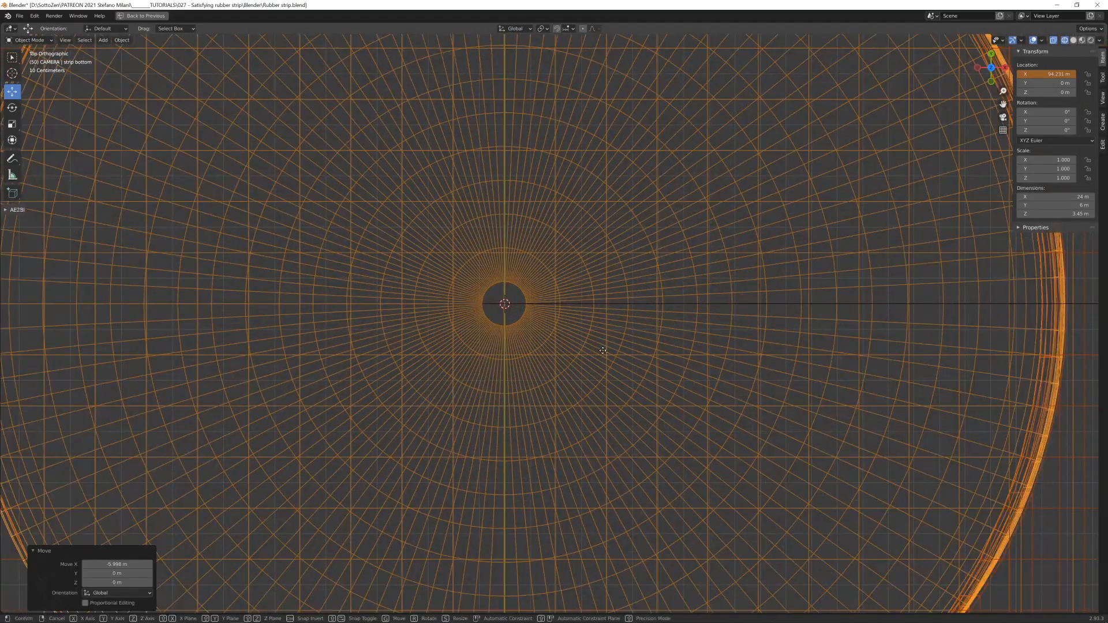
{"action": "key", "text": "g"}
{"action": "key", "text": "x"}
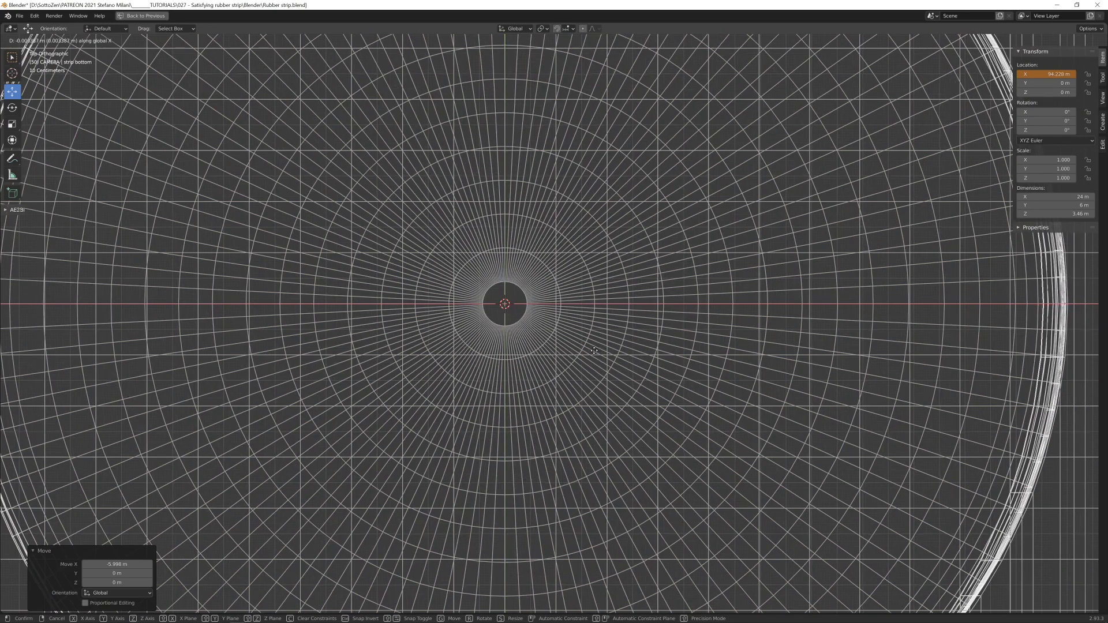
{"action": "left_click", "coordinate": [594, 350]}
{"action": "scroll", "coordinate": [604, 350], "scroll_direction": "down", "scroll_amount": 8}
{"action": "key", "text": "ctrl+alt+space"}
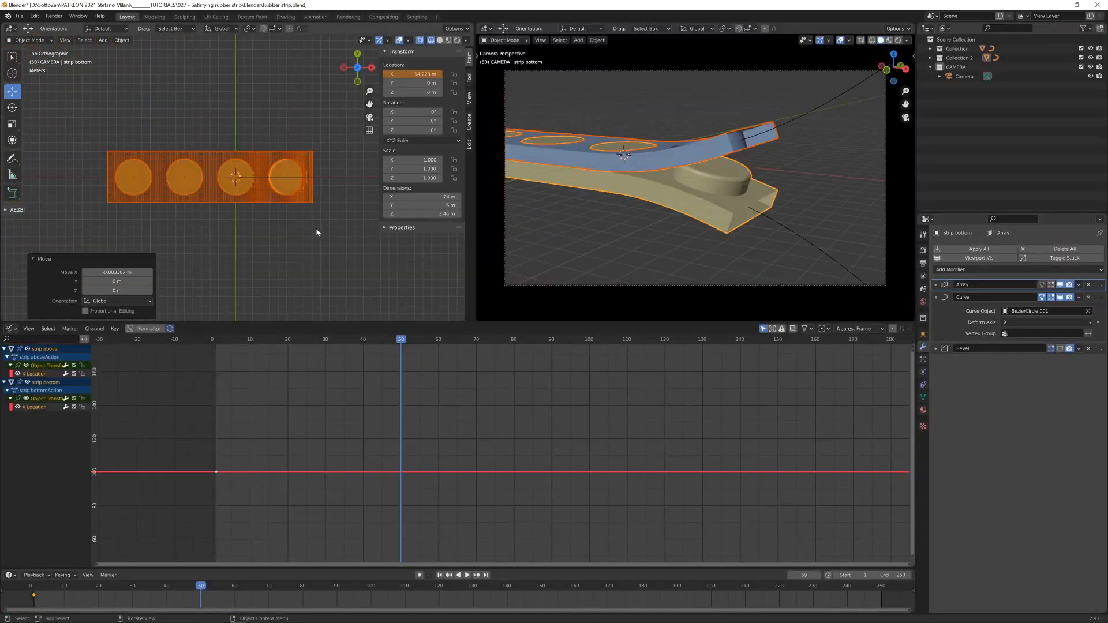
{"action": "key", "text": "shift+z"}
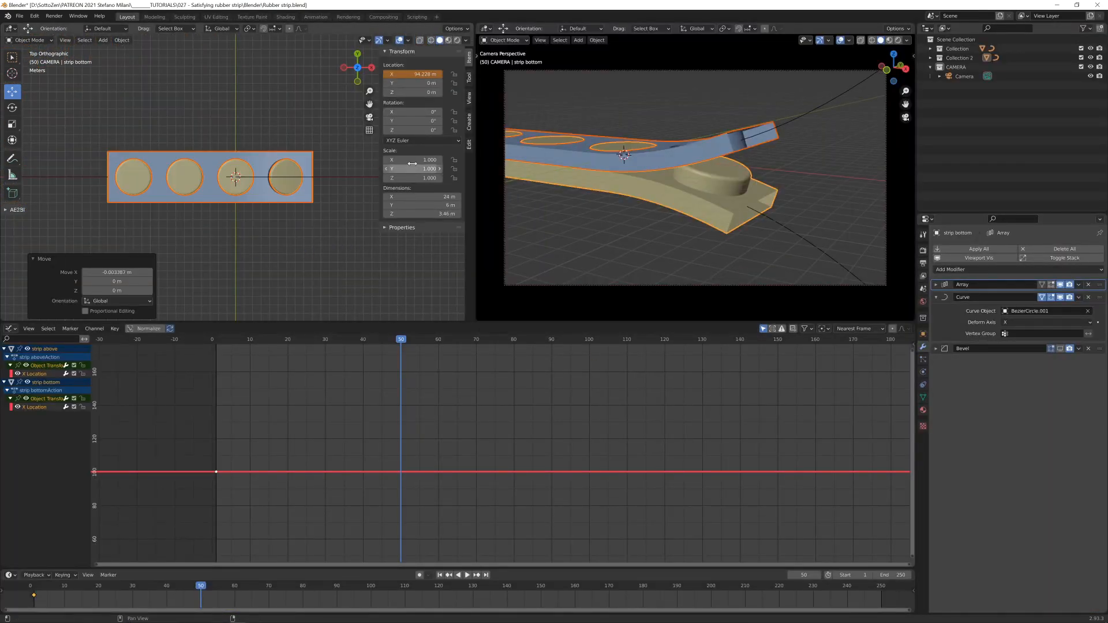
- Insert single X location keyframes for the disc strip and the perforated strip at frame 50
{"action": "right_click", "coordinate": [421, 75]}
{"action": "left_click", "coordinate": [422, 75]}
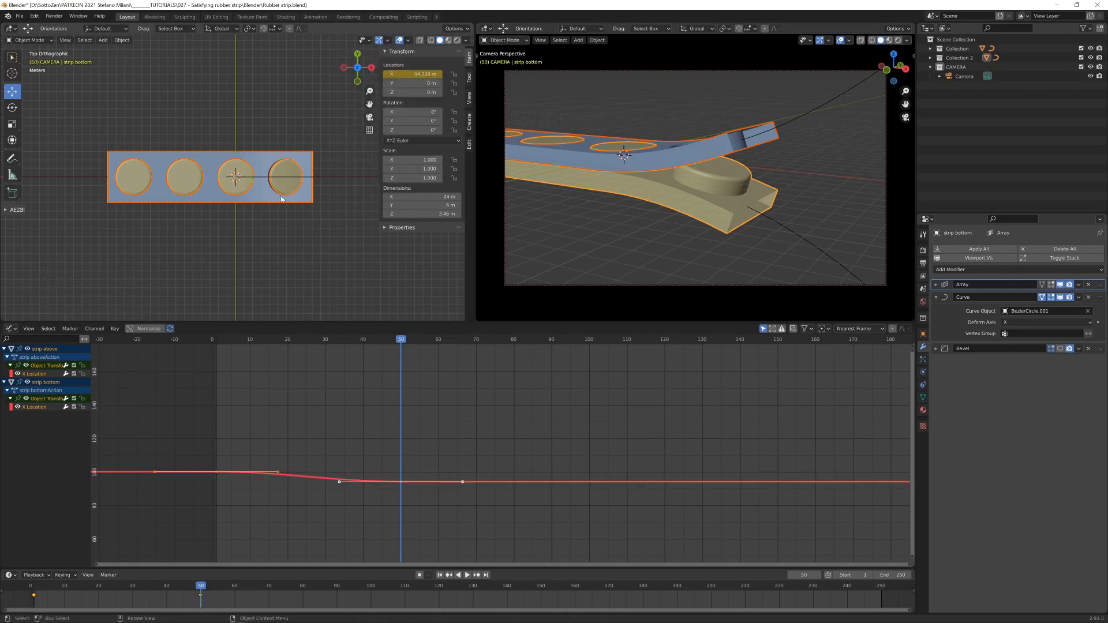
{"action": "middle_click_drag", "start_coordinate": [323, 121], "coordinate": [279, 140]}
{"action": "left_click", "coordinate": [314, 183]}
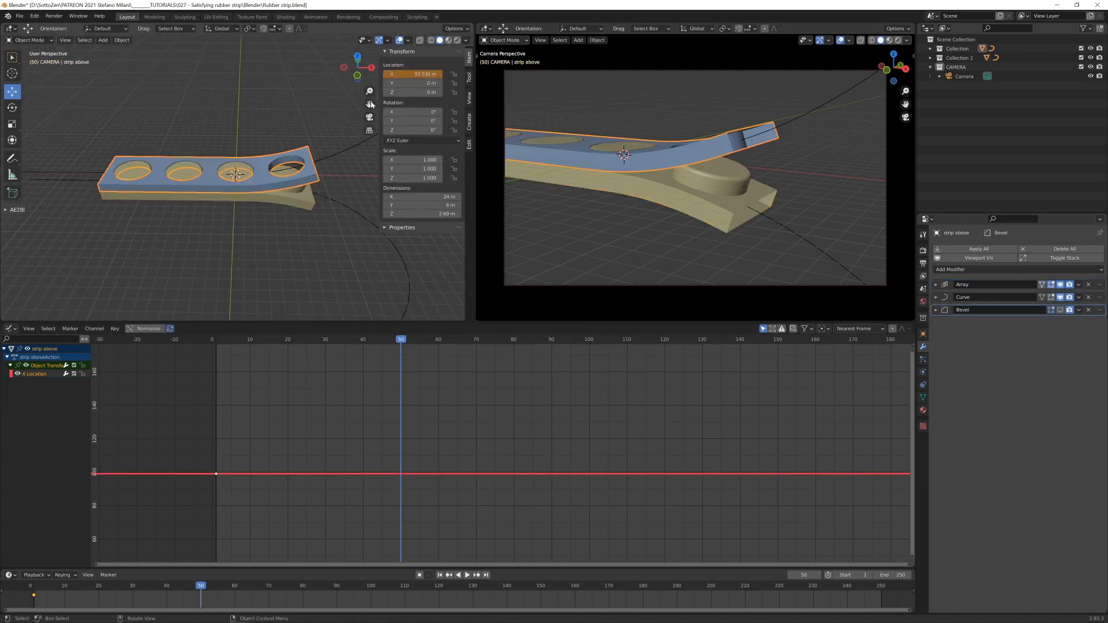
{"action": "right_click", "coordinate": [405, 73]}
{"action": "left_click", "coordinate": [408, 82]}
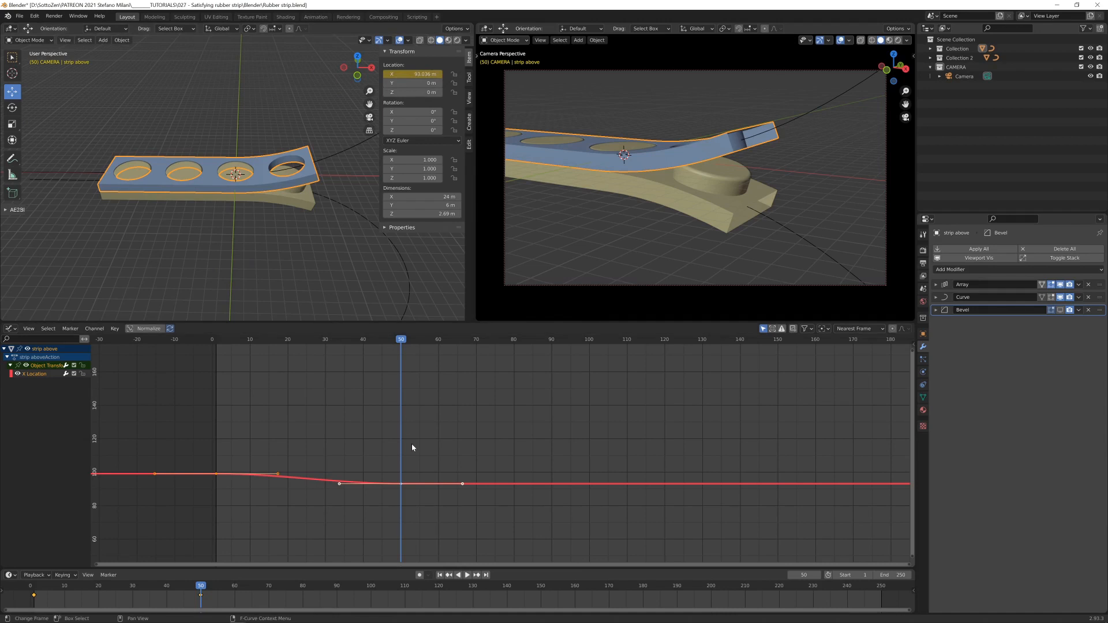
- Set the keyframe interpolation of both strips' X location curves to Linear
{"action": "left_click", "coordinate": [285, 194], "text": "shift"}
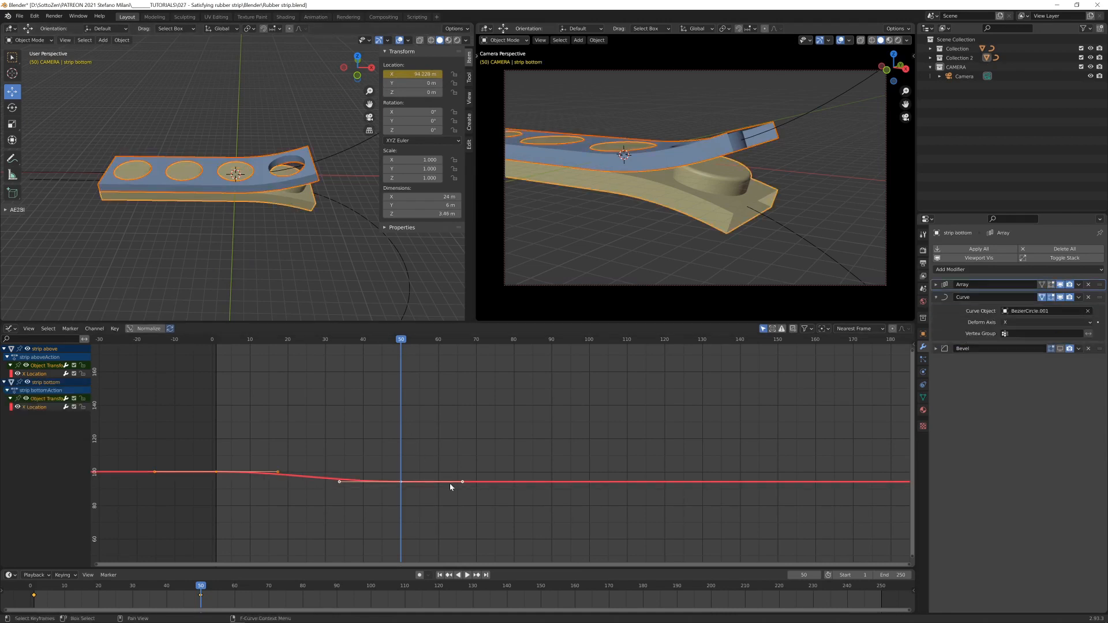
{"action": "key", "text": "Home"}
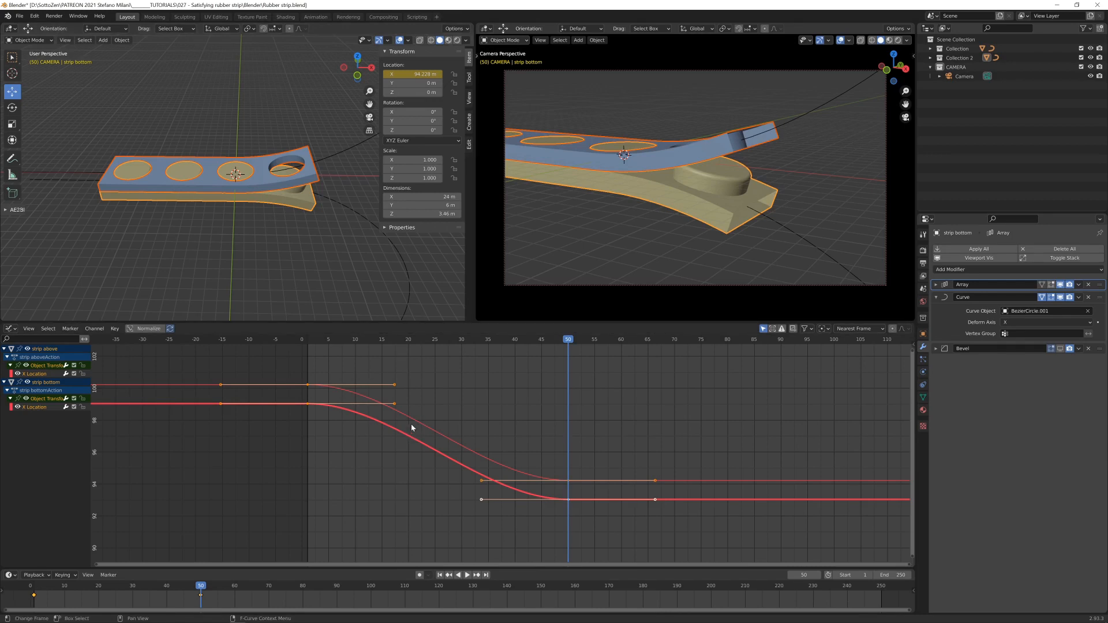
{"action": "key", "text": "t"}
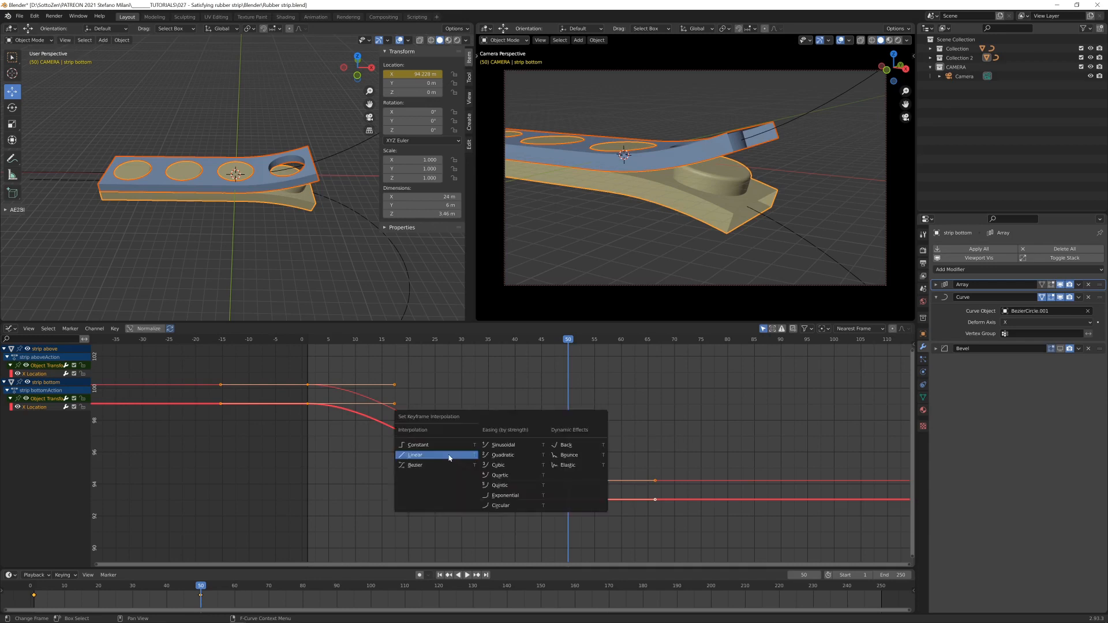
{"action": "left_click", "coordinate": [416, 456]}
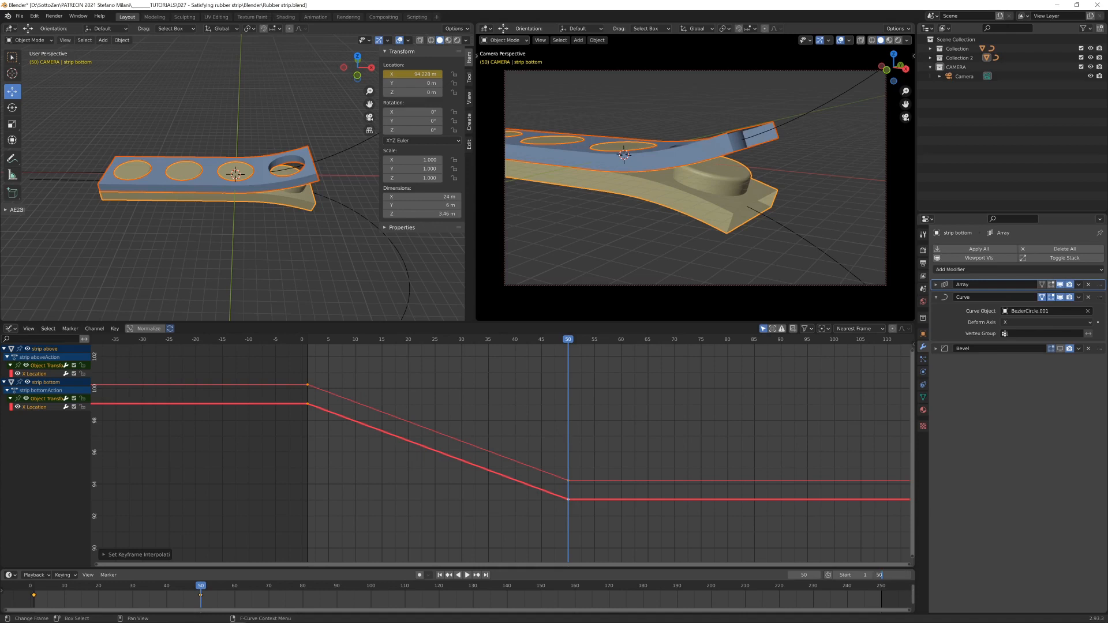
- Set the scene's end frame to 50 and play the animation from the first frame
{"action": "key", "text": "Return"}
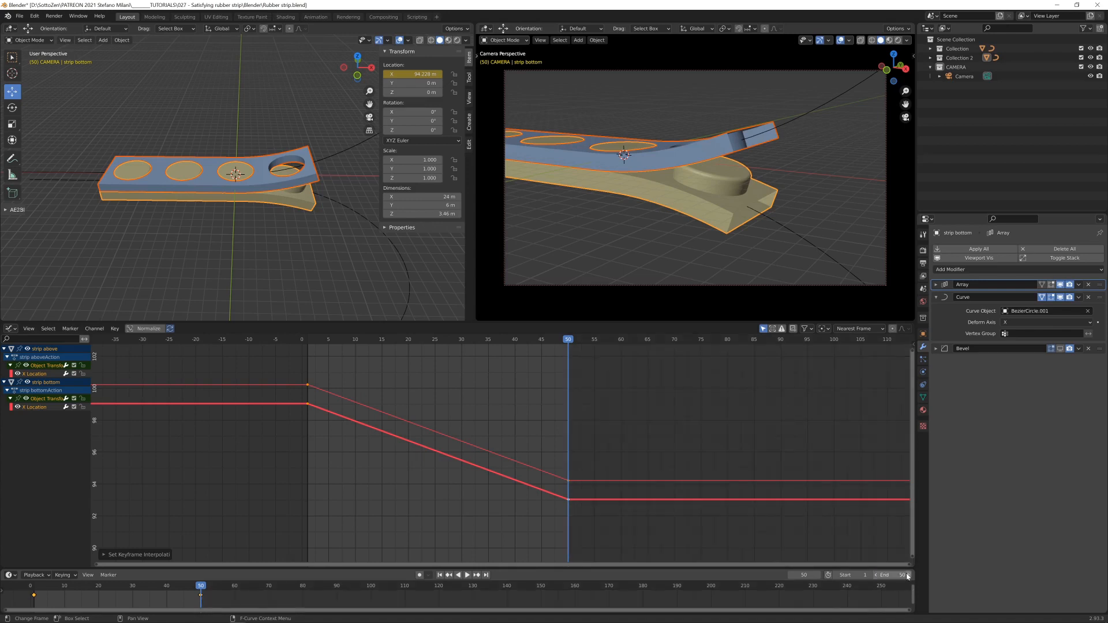
{"action": "key", "text": "shift+Left"}
{"action": "key", "text": "space"}
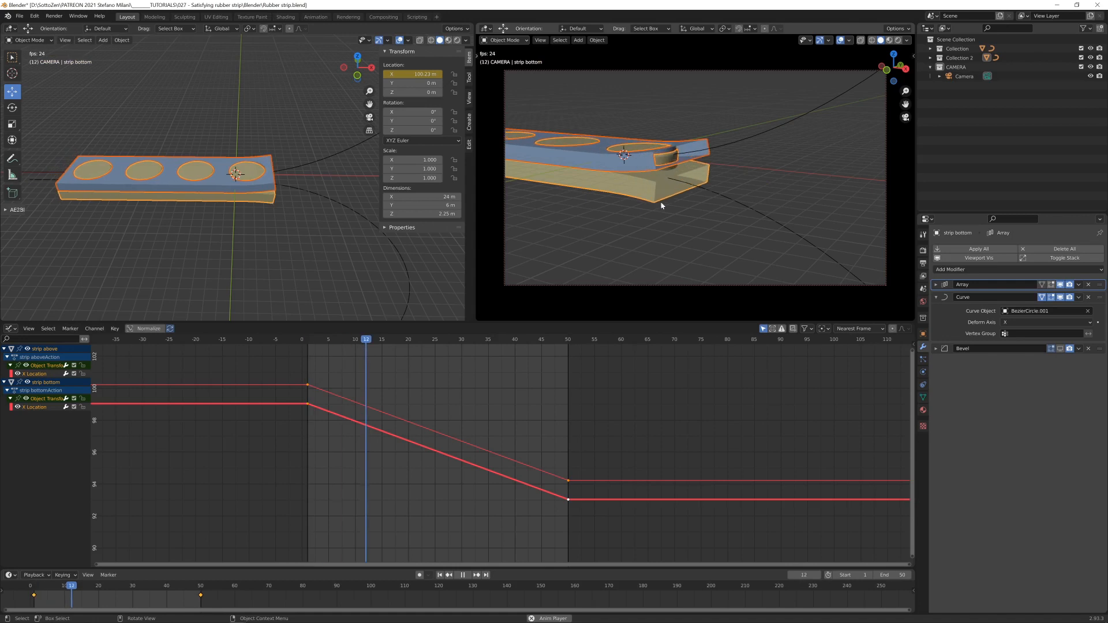
{"action": "key", "text": "space"}
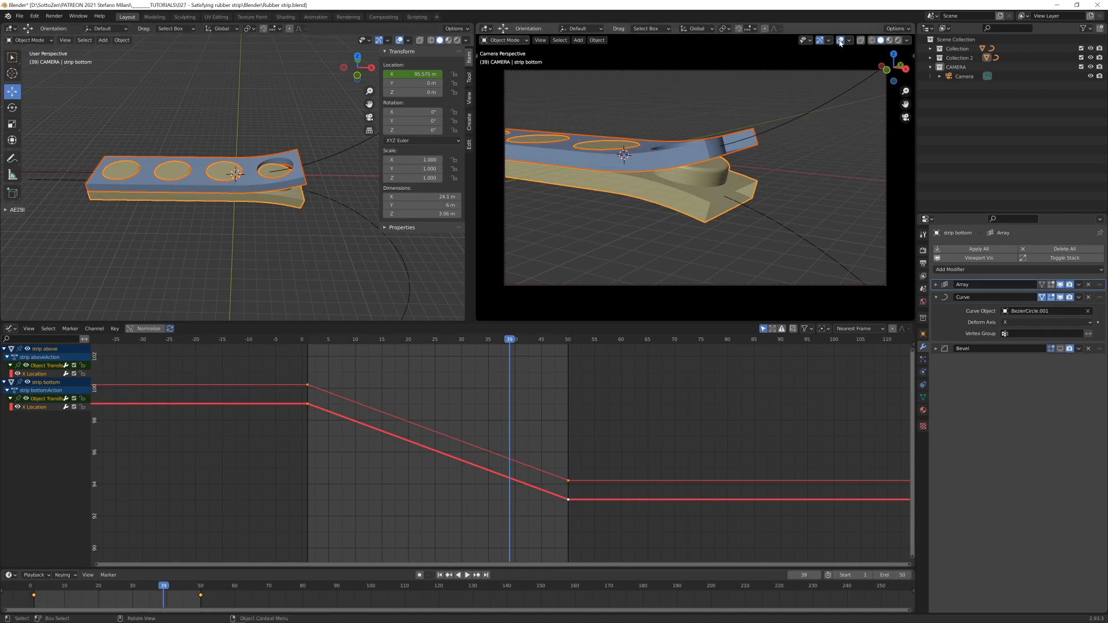
- Hide the camera view's overlays and raise the Array count of both strips, using 7 for the perforated one
{"action": "left_click", "coordinate": [840, 39]}
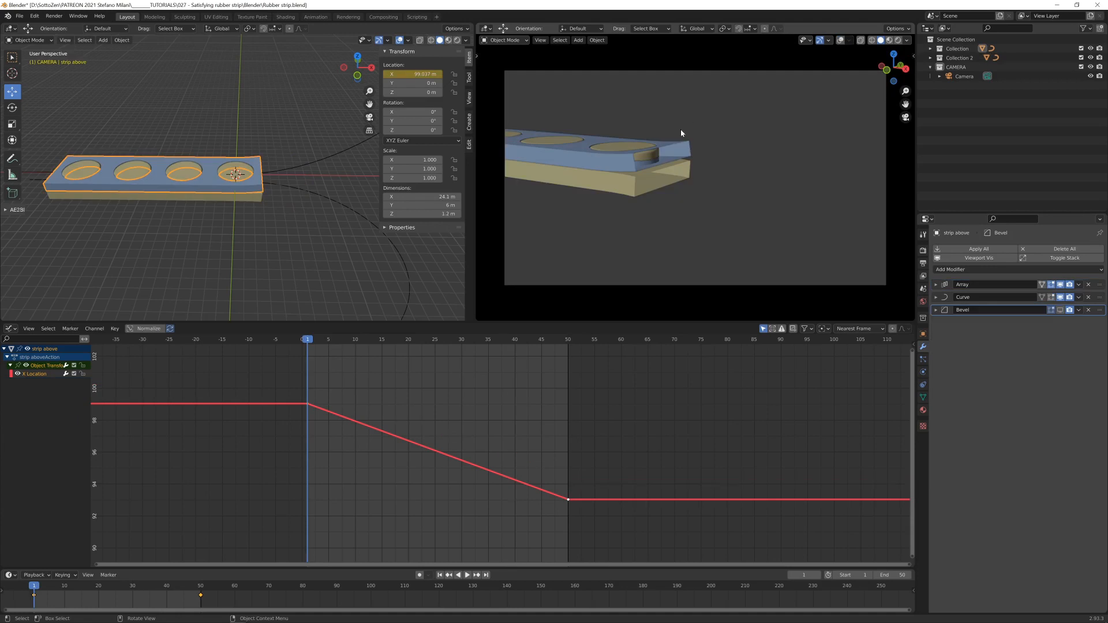
{"action": "left_click", "coordinate": [936, 285]}
{"action": "left_click", "coordinate": [1091, 310]}
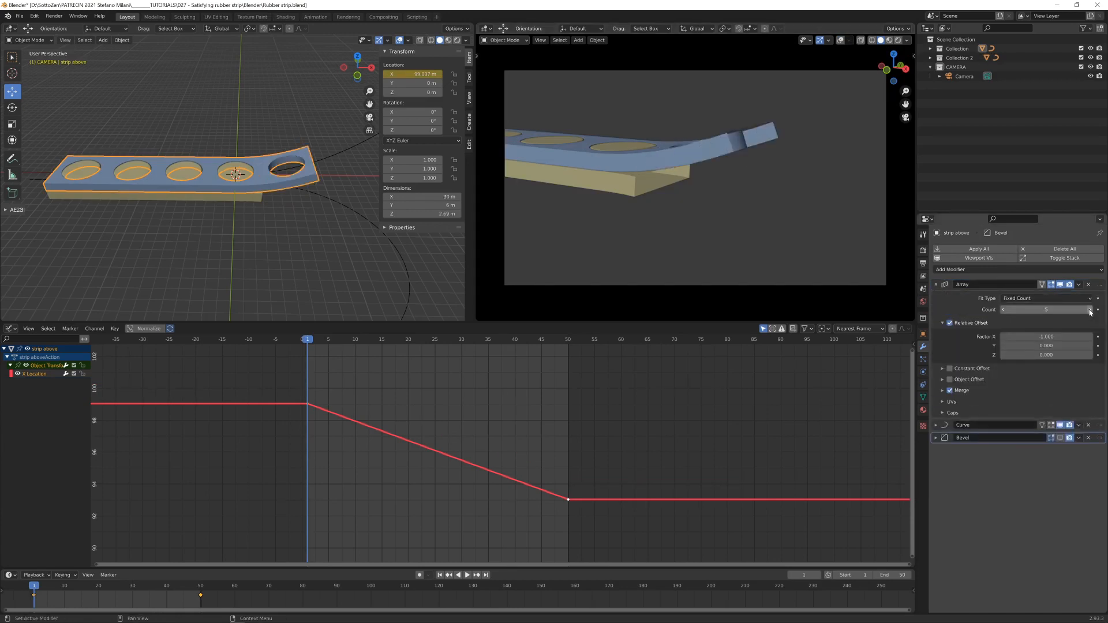
{"action": "left_click", "coordinate": [1090, 310]}
{"action": "left_click", "coordinate": [1091, 310]}
{"action": "left_click", "coordinate": [641, 192]}
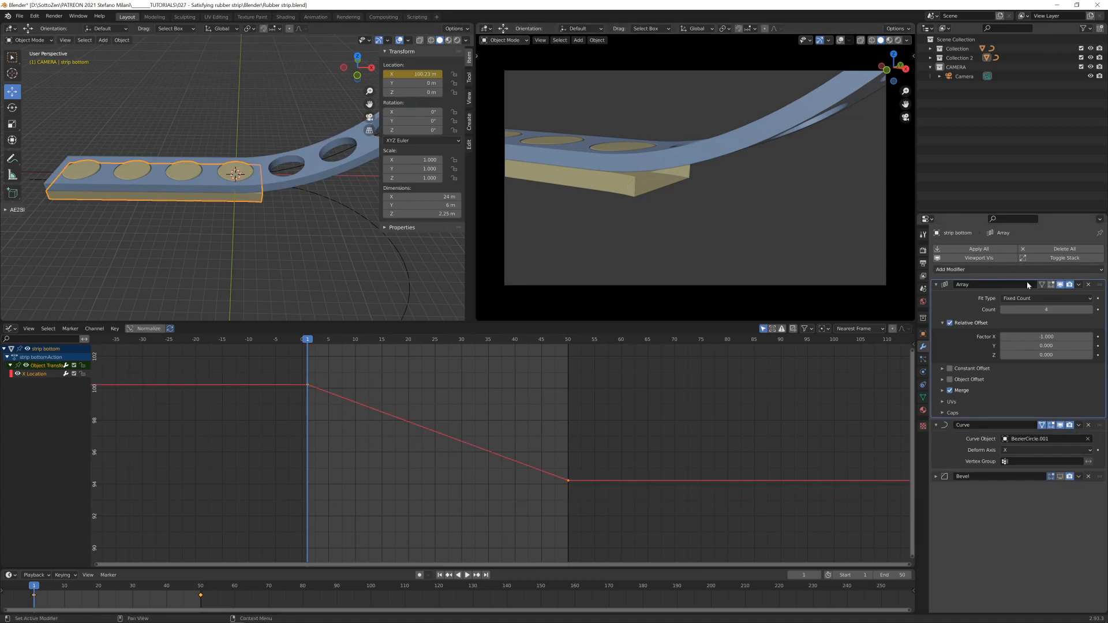
{"action": "left_click", "coordinate": [1090, 310]}
{"action": "left_click", "coordinate": [1090, 310]}
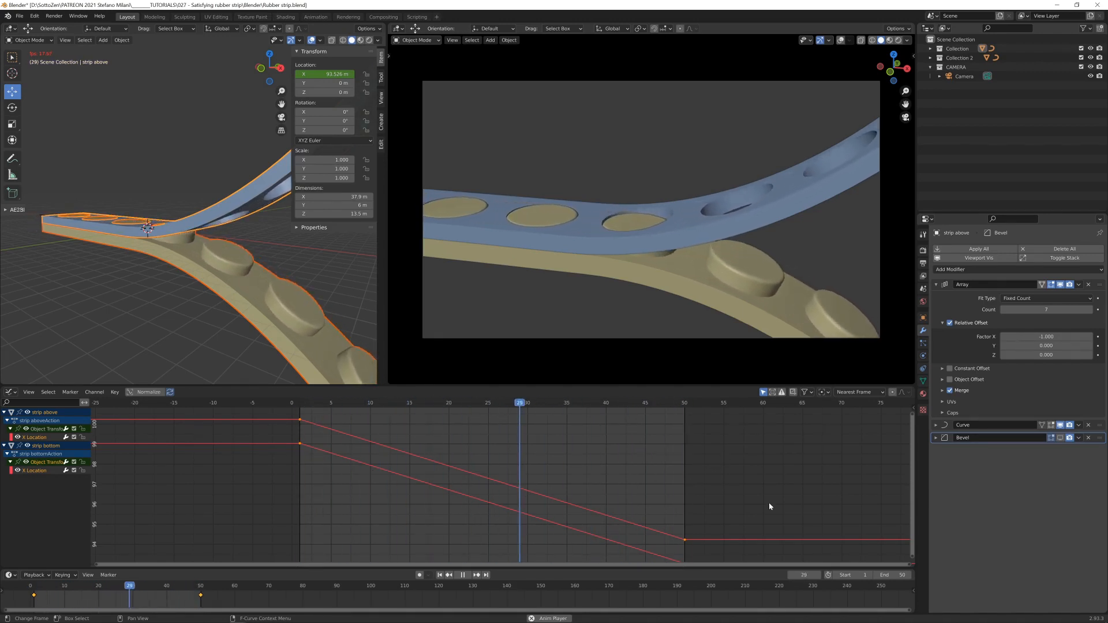
- Set the end frame to 49 and maximize the camera view while the animation plays
{"action": "left_click", "coordinate": [894, 575]}
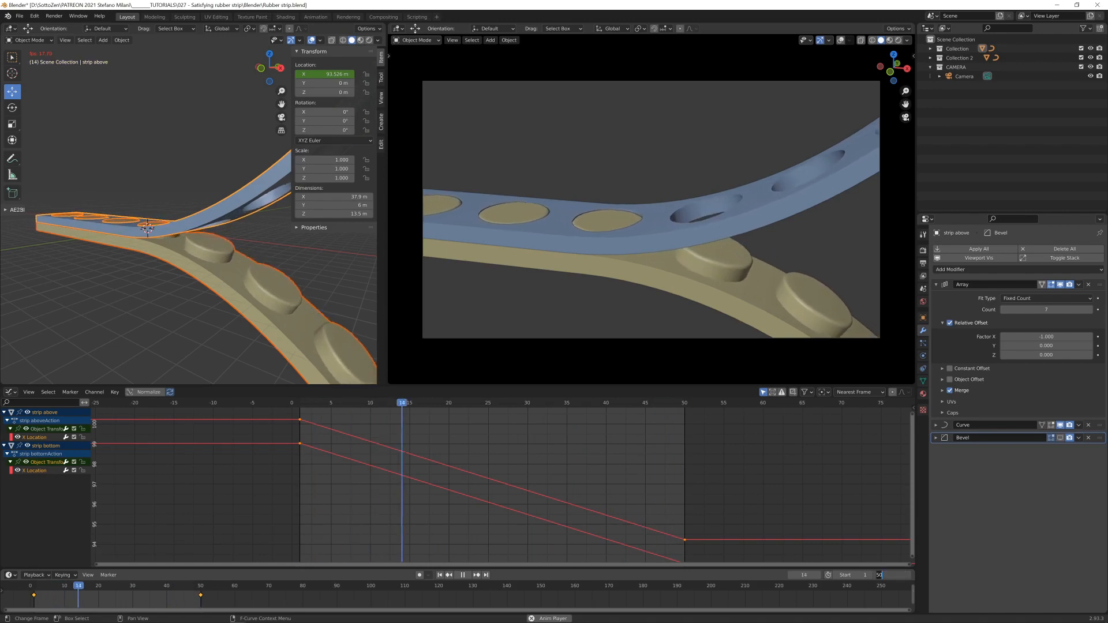
{"action": "type", "text": "49"}
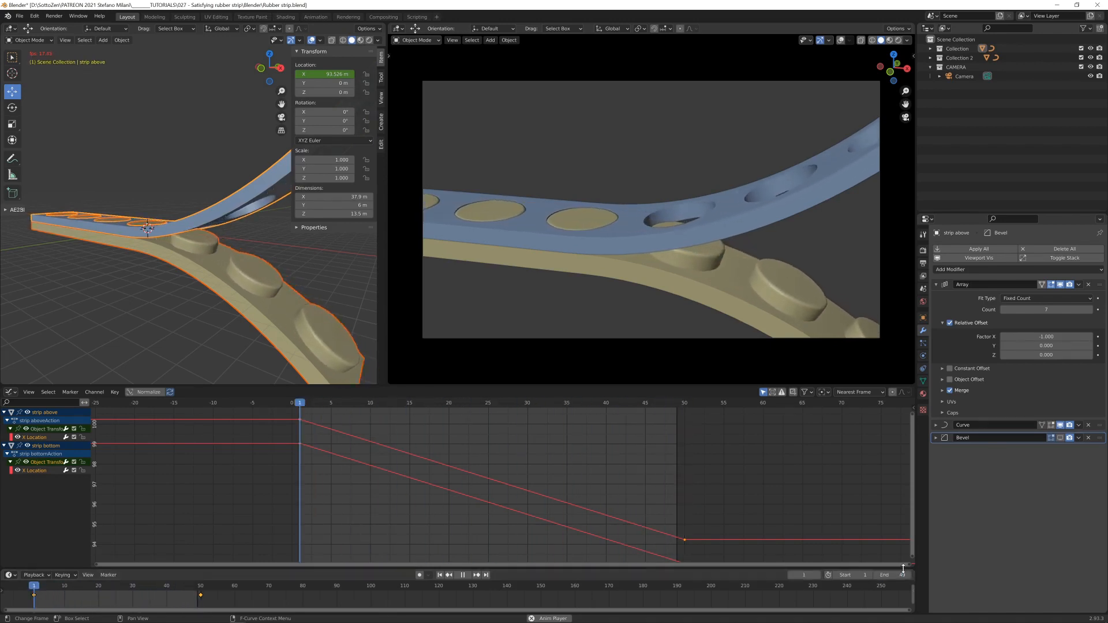
{"action": "key", "text": "Return"}
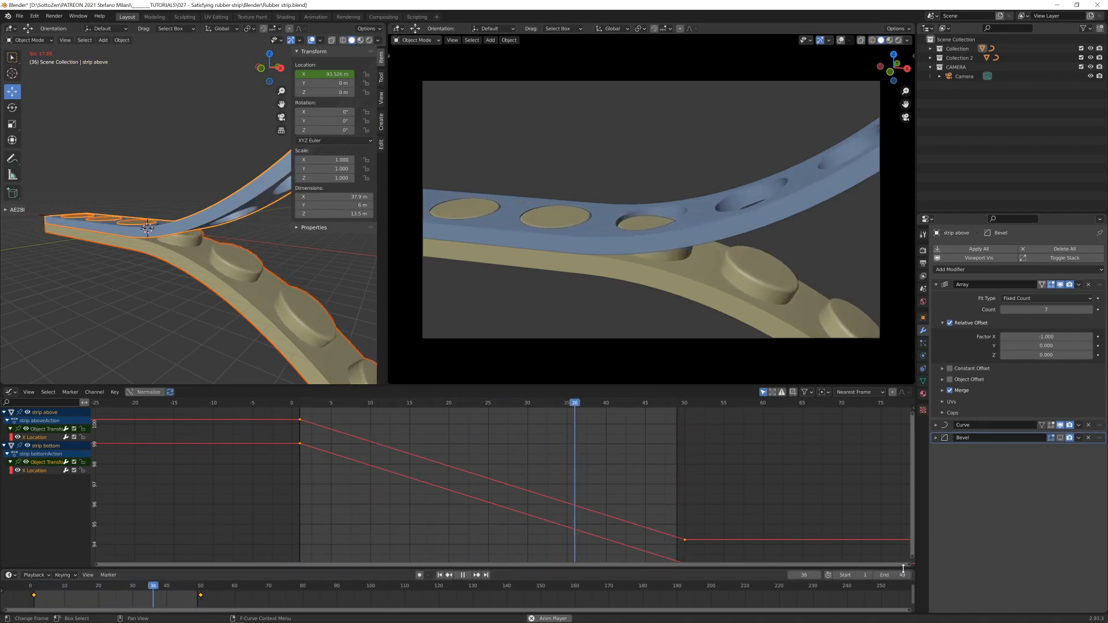
{"action": "key", "text": "ctrl+space"}
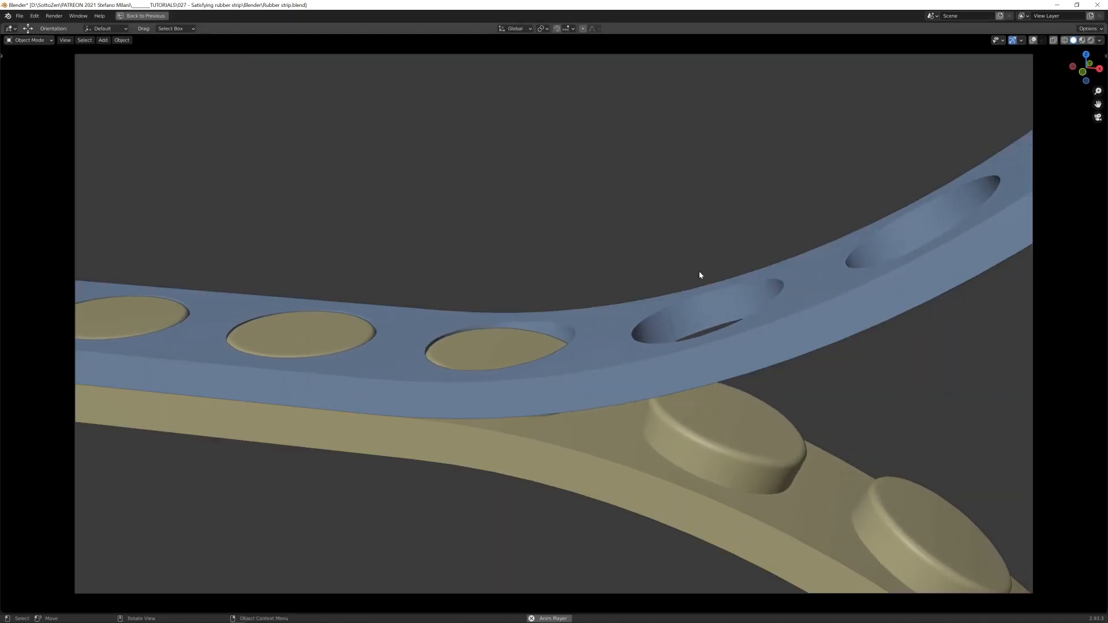